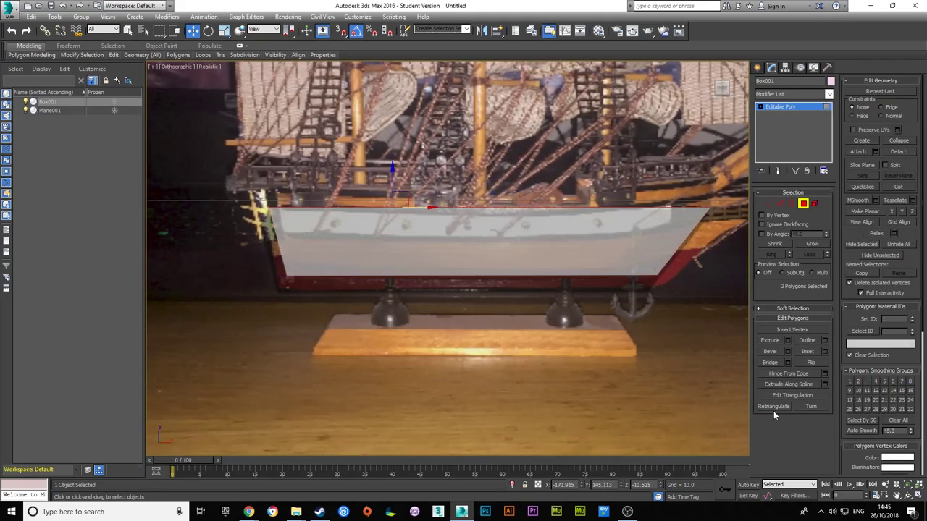
# Extrude the hull polygons and connect edges to add vertical edge loops across the box.
pyautogui.hotkey('shift', 'e')
pyautogui.click(481, 291)
pyautogui.scroll(2, 263, 222)
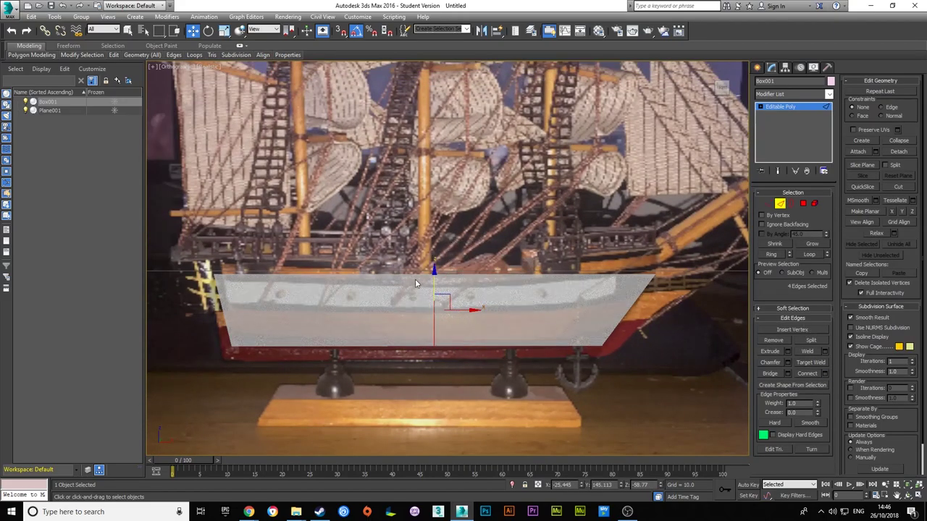
pyautogui.hotkey('ctrl', 'shift', 'e')
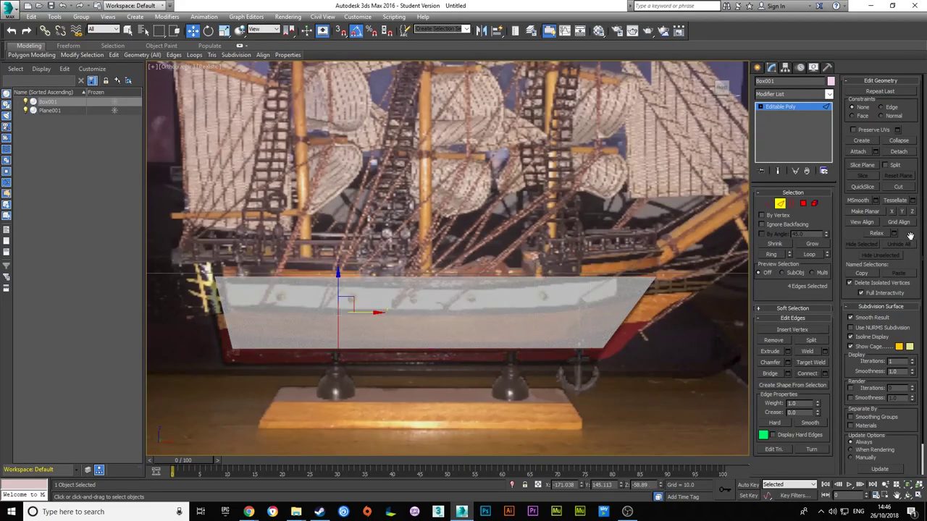
pyautogui.scroll(2, 405, 290)
pyautogui.hotkey('ctrl', 'shift', 'e')
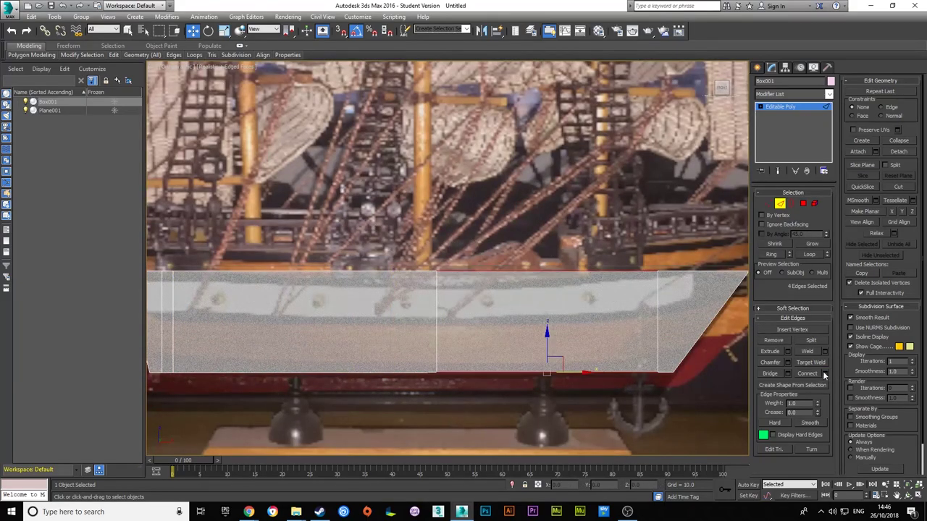
pyautogui.scroll(-3, 452, 310)
# Extrude the hull's top polygons upward to raise the deck at bow and stern.
pyautogui.click(803, 204)
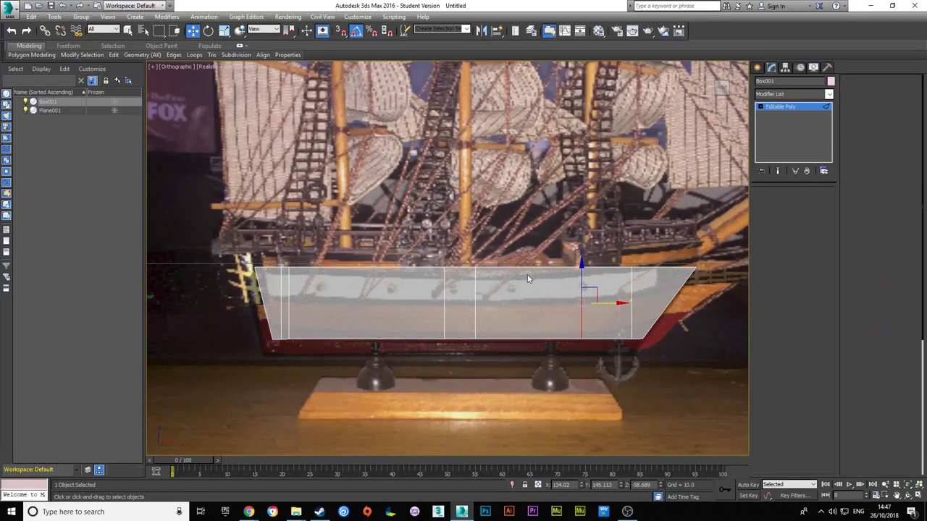
pyautogui.scroll(3, 432, 301)
pyautogui.scroll(2, 433, 302)
pyautogui.press('2')
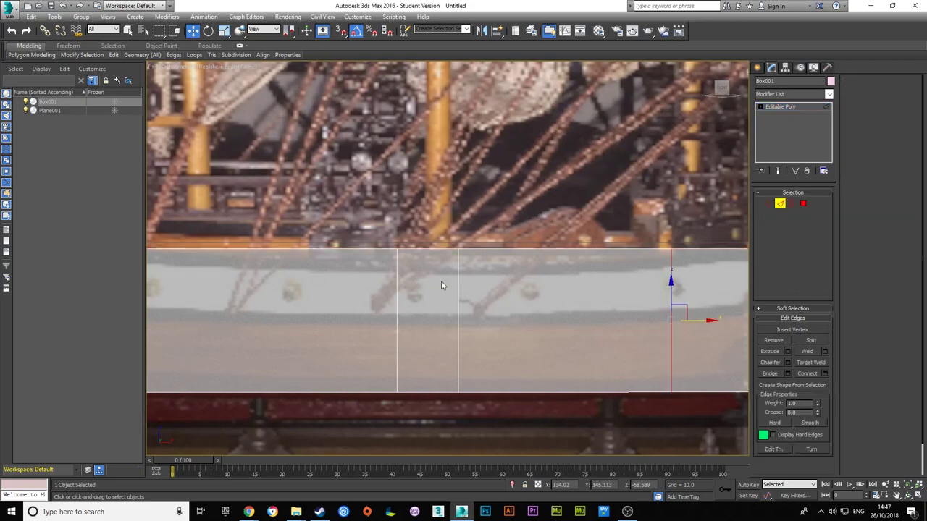
pyautogui.doubleClick(431, 297)
pyautogui.press('4')
pyautogui.hotkey('shift', 'e')
pyautogui.click(480, 281)
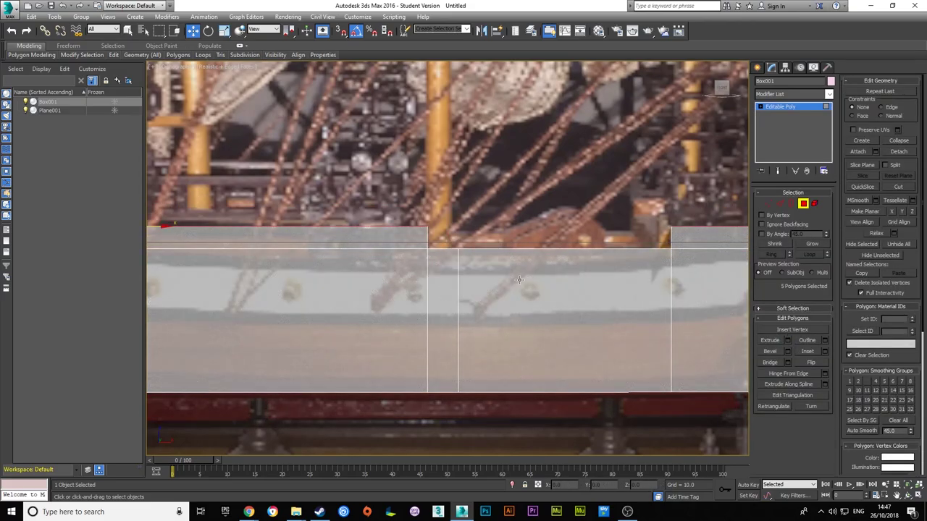
pyautogui.keyDown('alt'); pyautogui.moveTo(464, 276); pyautogui.dragTo(533, 297, button='middle'); pyautogui.keyUp('alt')
pyautogui.scroll(-3, 533, 297)
# Add a horizontal edge loop along the hull's side in the Front view.
pyautogui.press('f')
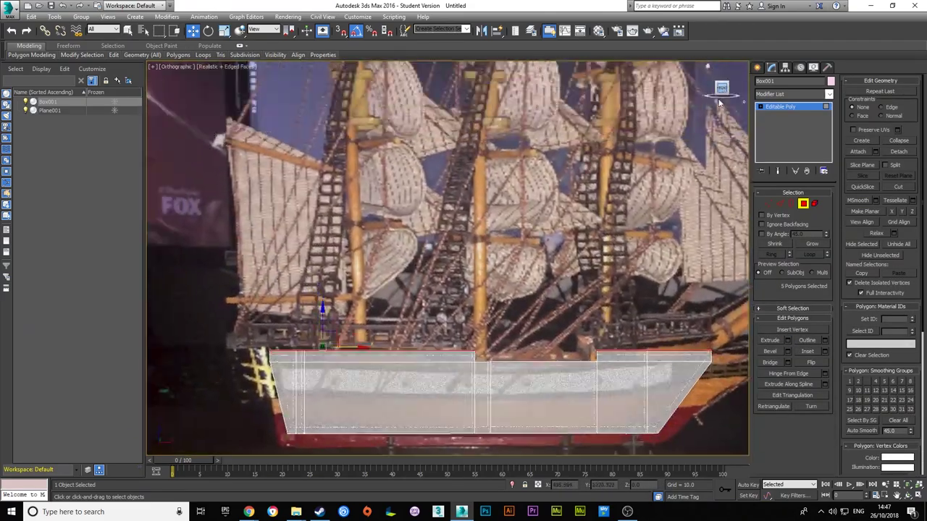
pyautogui.press('2')
pyautogui.click(827, 374)
pyautogui.click(450, 306)
# Move the hull's top and bow vertices in the Front view to match the ship photo.
pyautogui.press('1')
pyautogui.scroll(4, 517, 265)
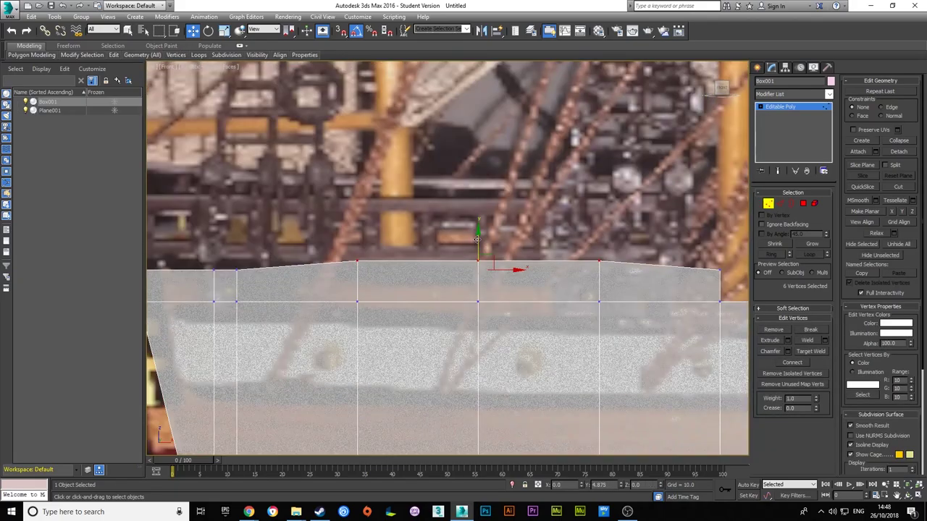
pyautogui.moveTo(440, 233); pyautogui.dragTo(502, 265)
pyautogui.press('p')
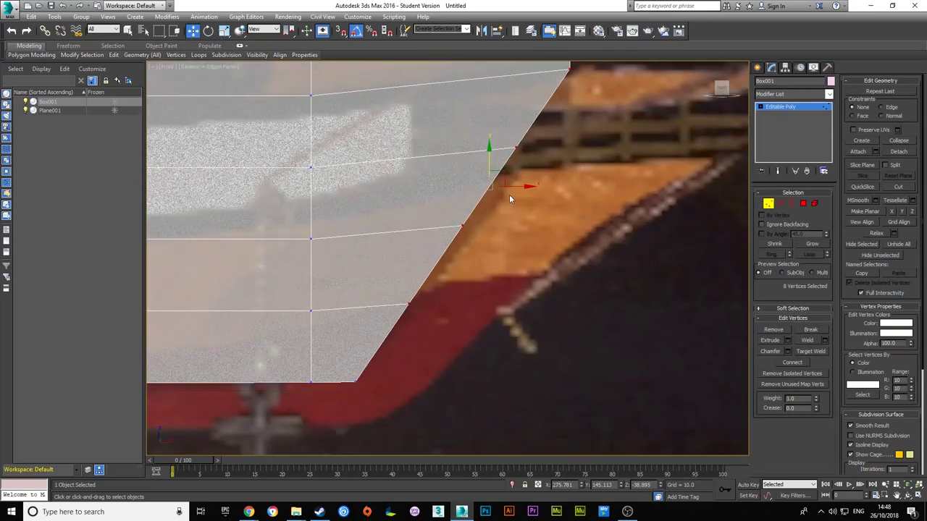
pyautogui.moveTo(587, 114); pyautogui.dragTo(548, 228, button='middle')
pyautogui.scroll(-3, 549, 229)
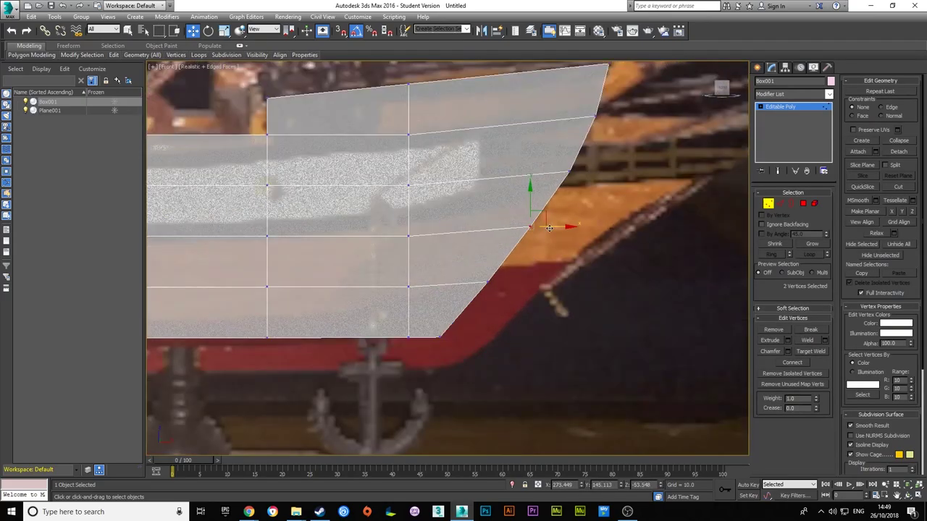
pyautogui.scroll(-3, 461, 332)
pyautogui.scroll(-3, 393, 256)
pyautogui.scroll(5, 345, 279)
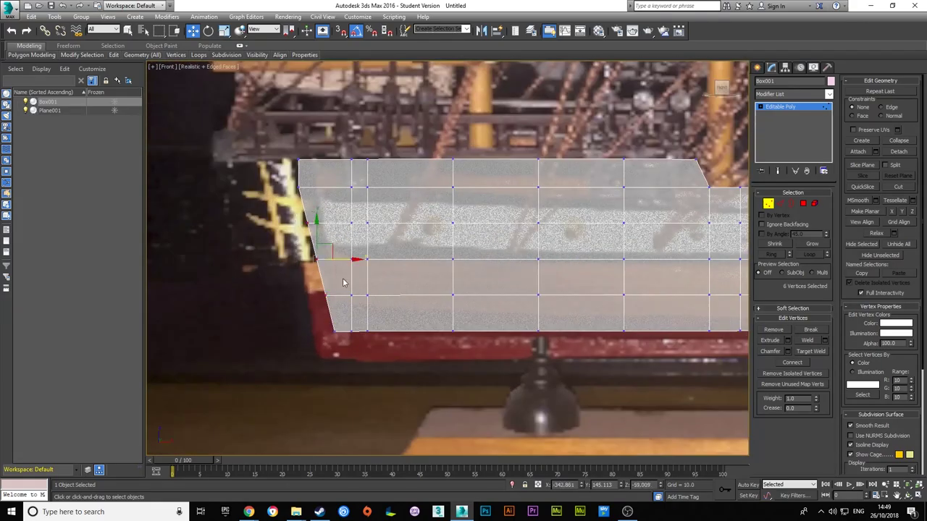
pyautogui.scroll(3, 340, 274)
pyautogui.moveTo(312, 389); pyautogui.dragTo(290, 320, button='middle')
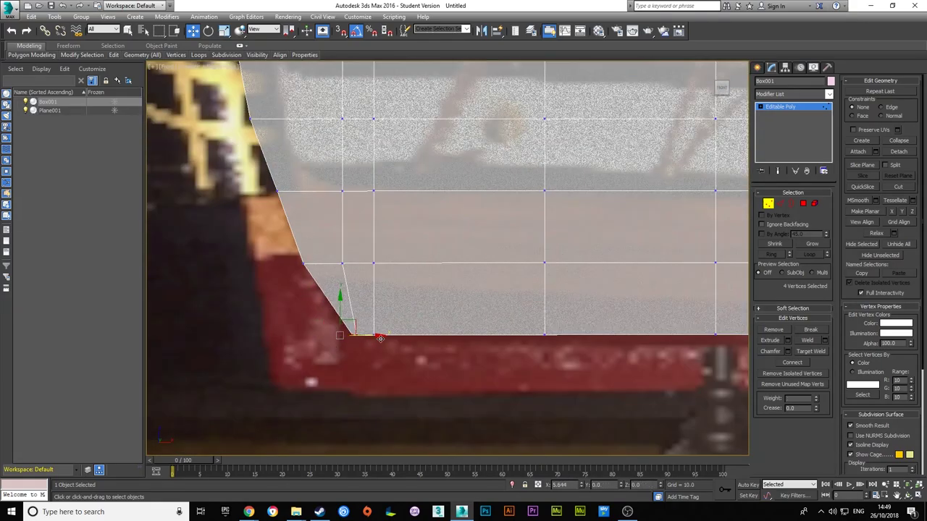
pyautogui.scroll(-3, 380, 338)
pyautogui.scroll(-3, 380, 338)
# In the Left view, scale the bottom two vertex rows inward into a V cross-section.
pyautogui.press('l')
pyautogui.hotkey('ctrl', 'a')
pyautogui.scroll(-2, 335, 212)
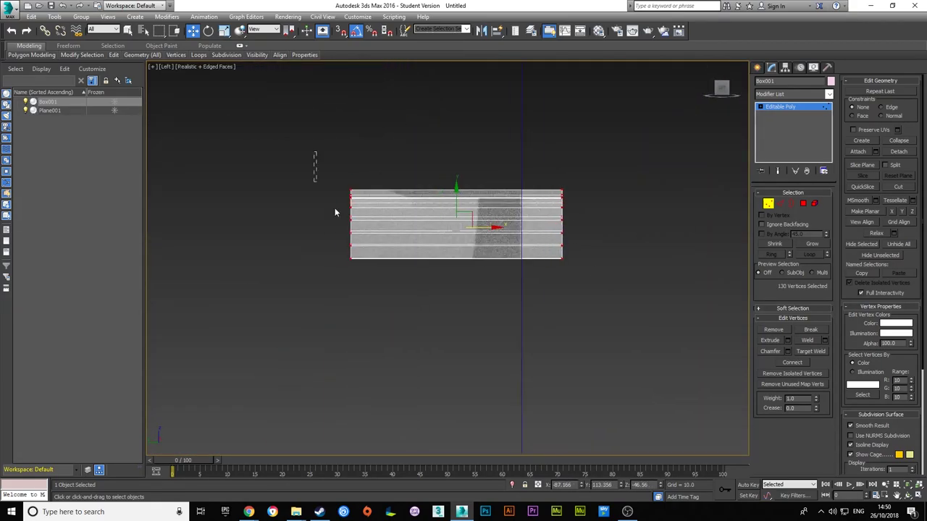
pyautogui.keyDown('alt'); pyautogui.moveTo(334, 212); pyautogui.dragTo(575, 238, button='middle'); pyautogui.keyUp('alt')
pyautogui.press('l')
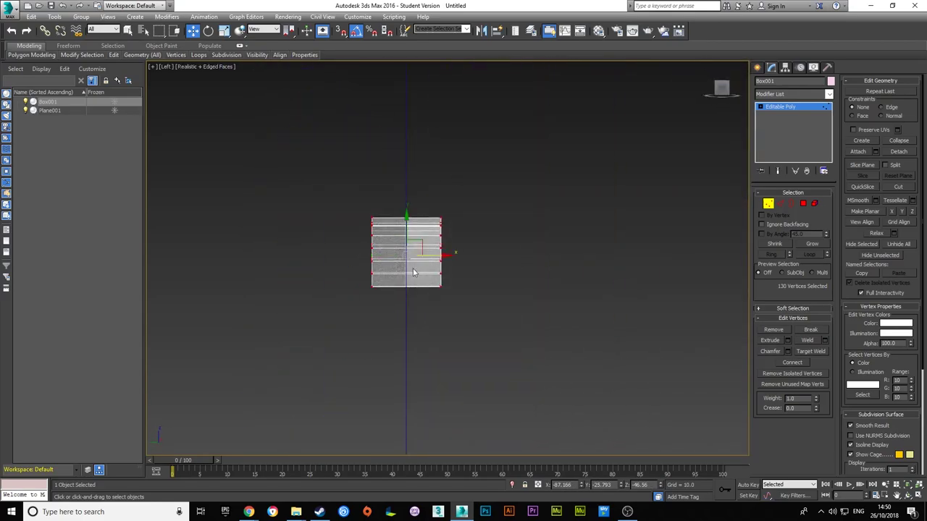
pyautogui.scroll(2, 413, 272)
pyautogui.moveTo(482, 315); pyautogui.dragTo(376, 305)
pyautogui.press('z')
pyautogui.press('r')
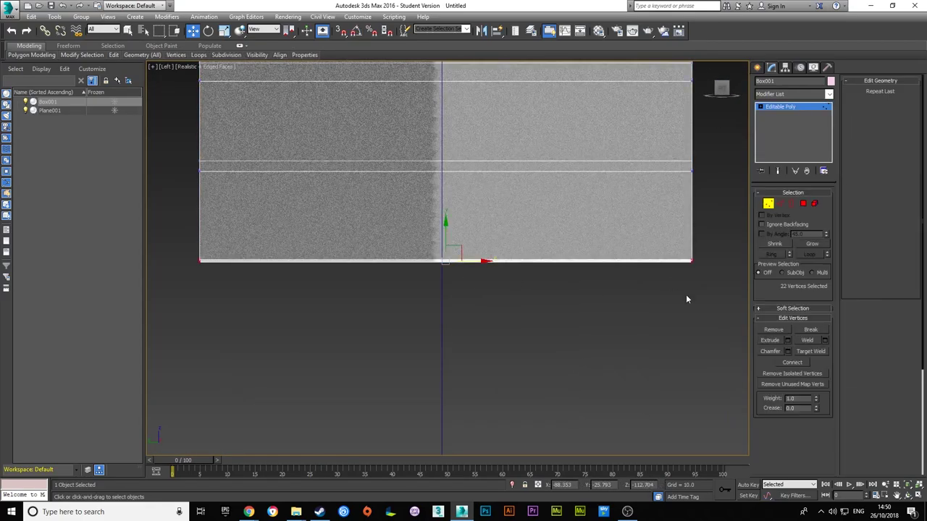
pyautogui.moveTo(685, 294); pyautogui.dragTo(286, 255)
pyautogui.scroll(-4, 438, 253)
pyautogui.moveTo(324, 222); pyautogui.dragTo(577, 257)
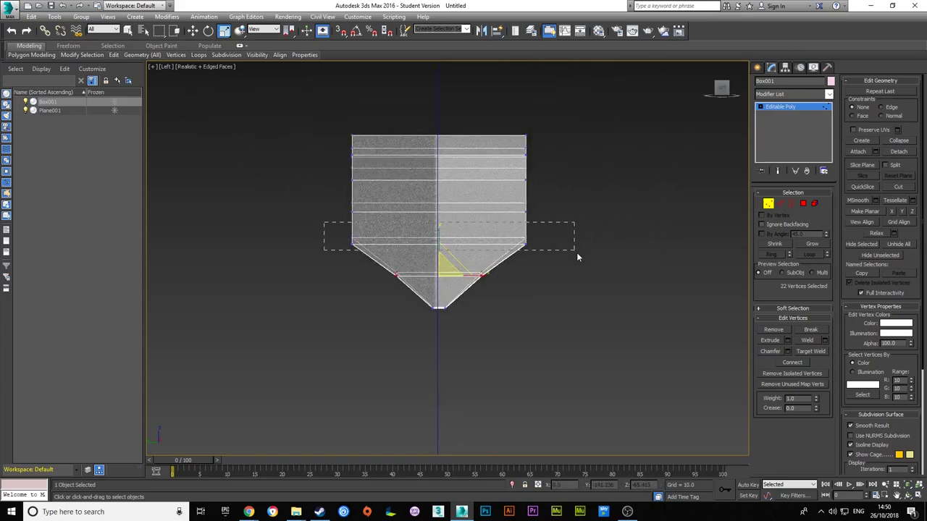
pyautogui.moveTo(559, 290); pyautogui.dragTo(559, 290)
# Deselect the hull vertices and bring up the Save File As dialog.
pyautogui.keyDown('alt'); pyautogui.moveTo(337, 172); pyautogui.dragTo(540, 182, button='middle'); pyautogui.keyUp('alt')
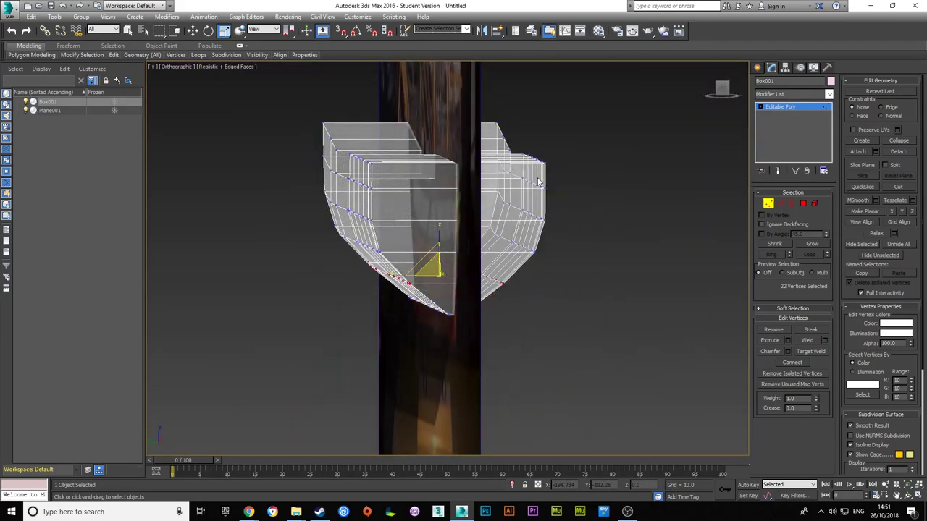
pyautogui.press('l')
pyautogui.scroll(2, 505, 293)
pyautogui.click(576, 270)
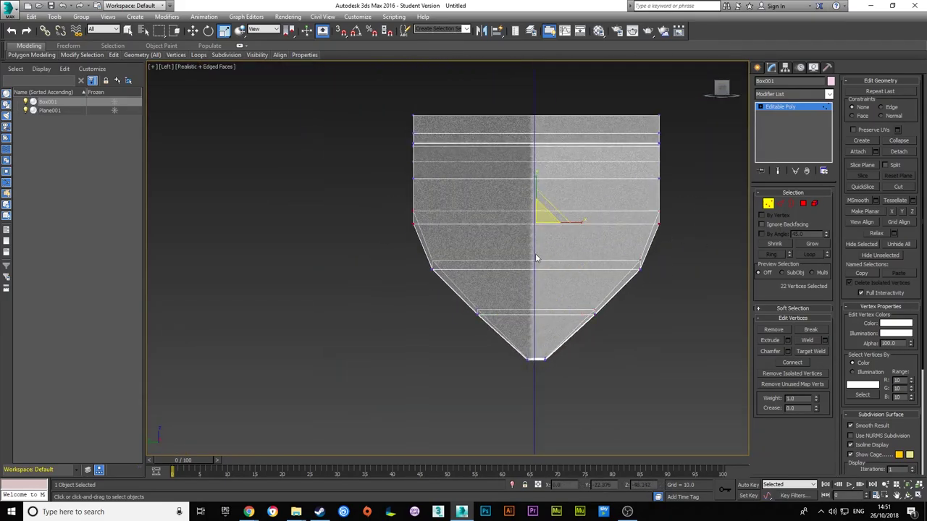
pyautogui.moveTo(536, 259)
pyautogui.keyDown('alt'); pyautogui.mouseDown(button='middle')
pyautogui.moveTo(648, 262)
pyautogui.moveTo(449, 292)
pyautogui.mouseUp(button='middle'); pyautogui.keyUp('alt')
pyautogui.scroll(3, 449, 292)
pyautogui.hotkey('ctrl', 's')
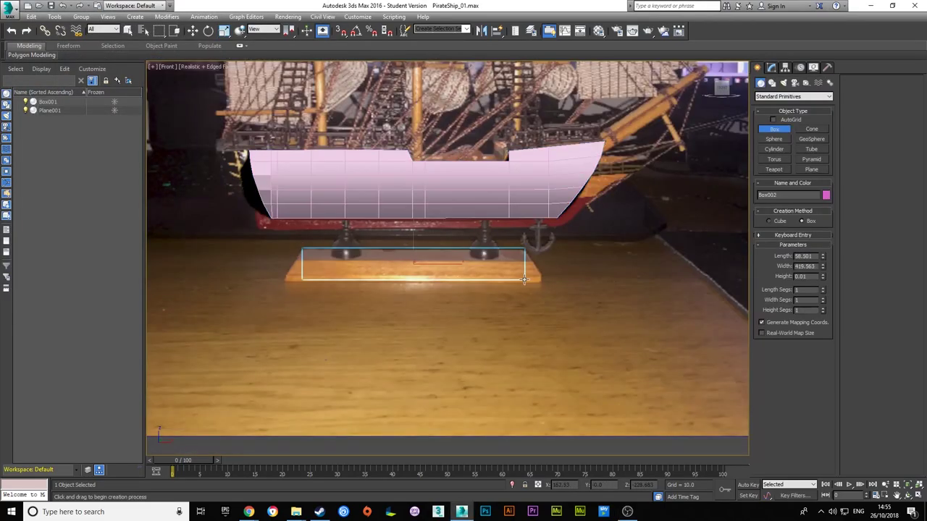
# Switch to the Left view in Vertex mode to adjust the stand base's vertices.
pyautogui.scroll(4, 444, 265)
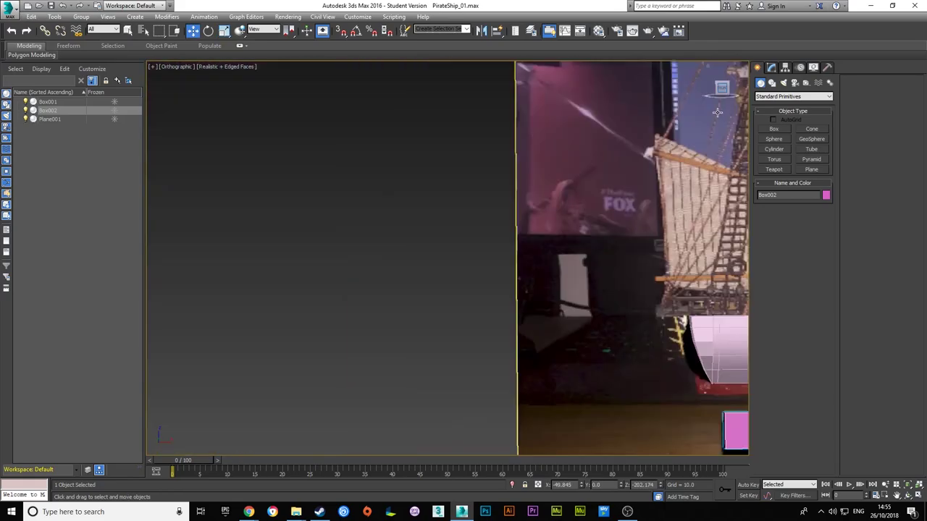
pyautogui.scroll(-2, 427, 257)
pyautogui.scroll(2, 413, 246)
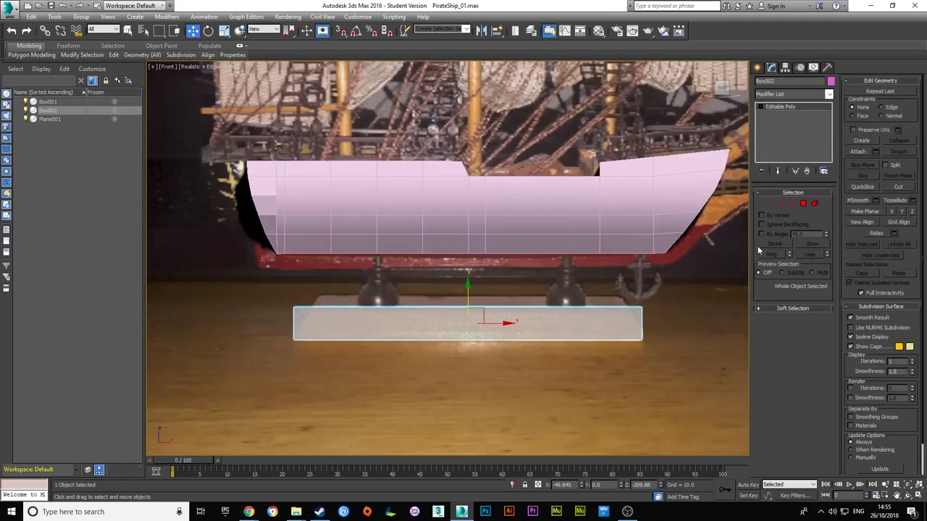
pyautogui.press('l')
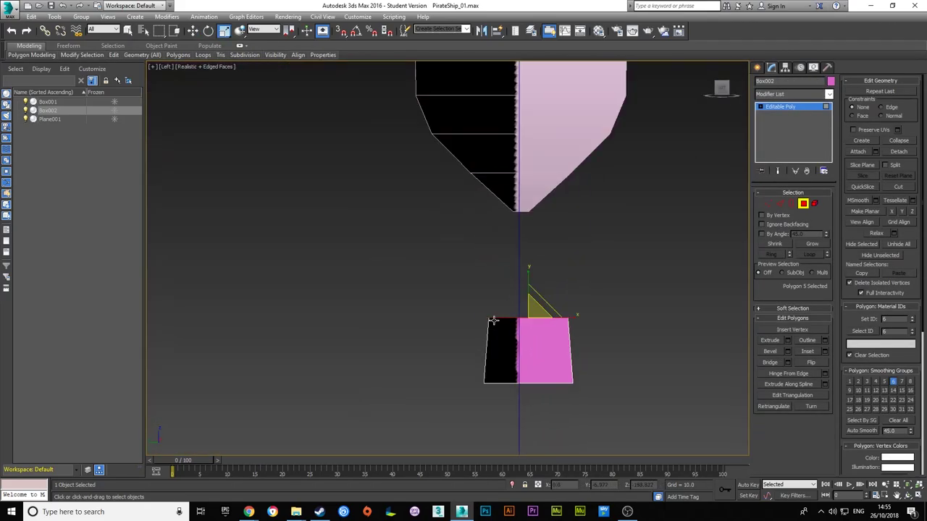
pyautogui.press('1')
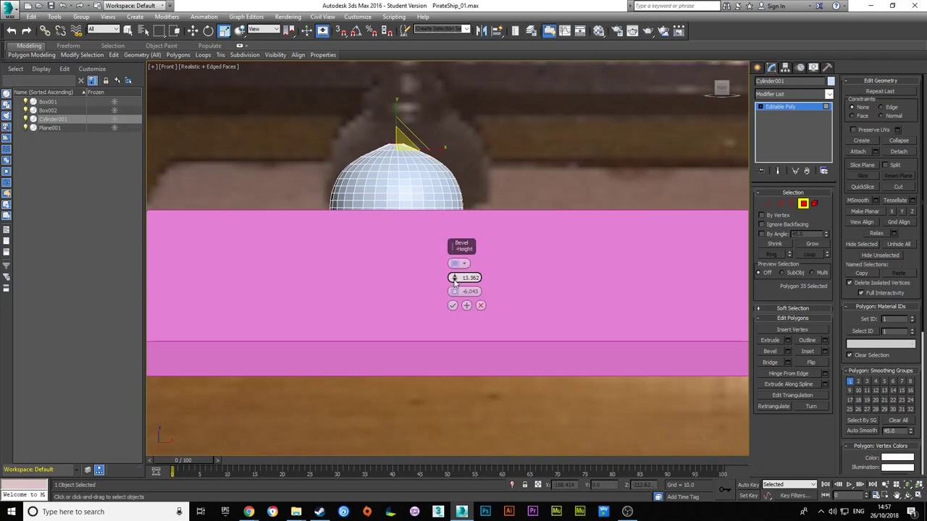
# Extrude the dome's top polygons into a neck using Apply and Continue.
pyautogui.keyDown('alt'); pyautogui.moveTo(453, 291); pyautogui.dragTo(481, 305, button='middle'); pyautogui.keyUp('alt')
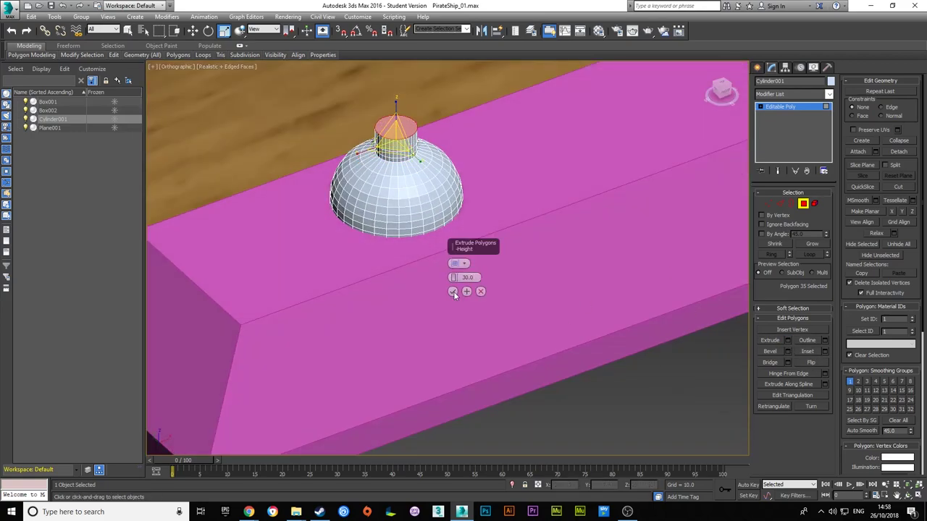
pyautogui.click(466, 291)
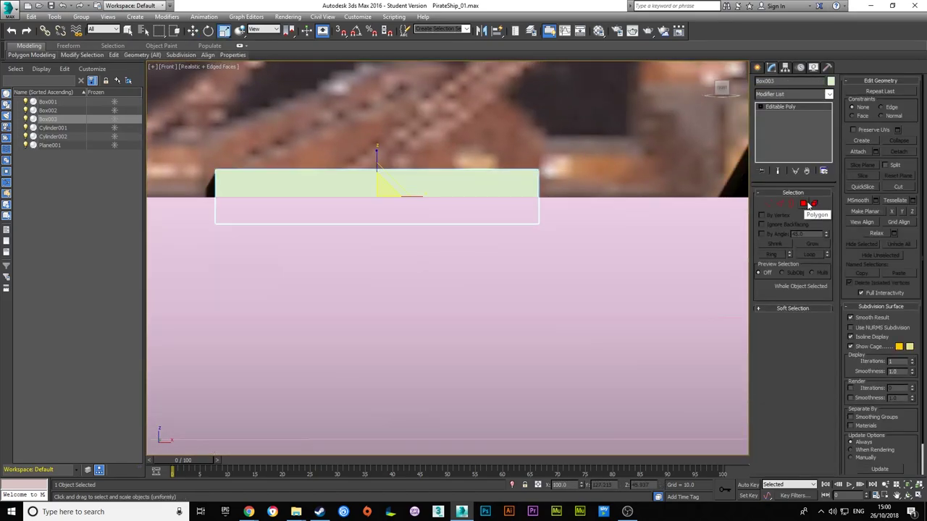
# Delete the thin box and move the cap's selected edge loop to the right.
pyautogui.press('Delete')
pyautogui.click(759, 68)
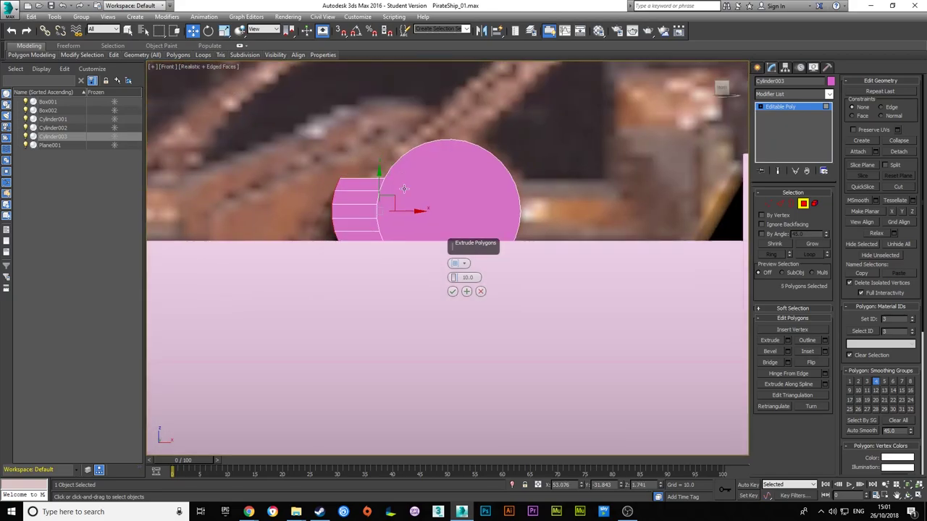
pyautogui.press('1')
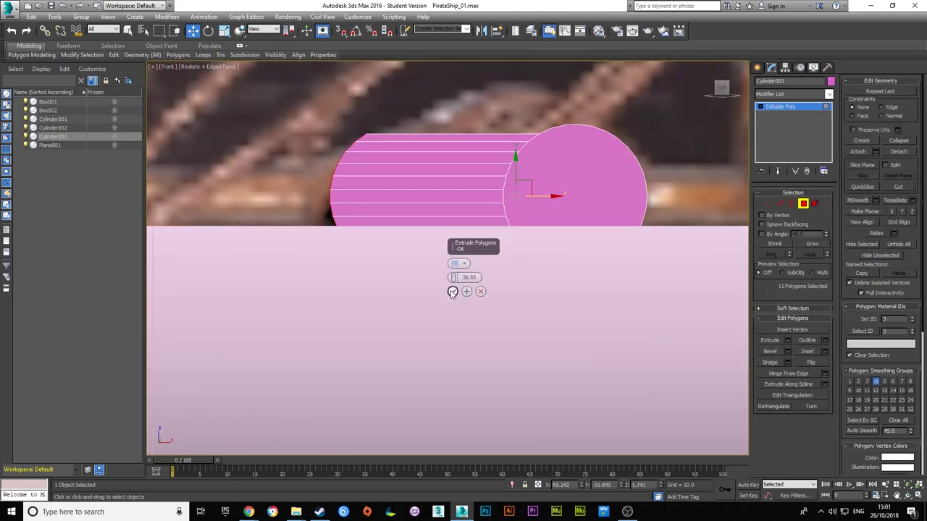
pyautogui.press('2')
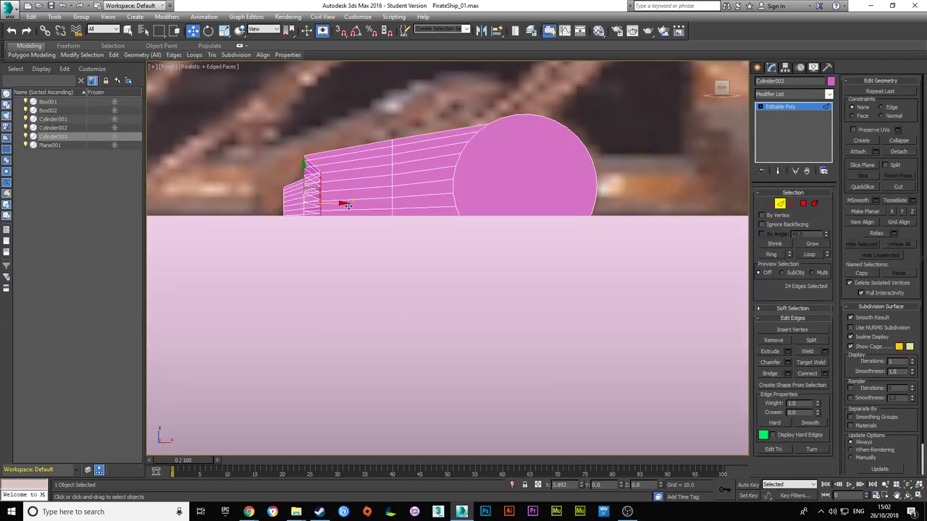
pyautogui.moveTo(348, 206)
pyautogui.mouseDown()
pyautogui.moveTo(451, 194)
pyautogui.moveTo(397, 198)
pyautogui.mouseUp()
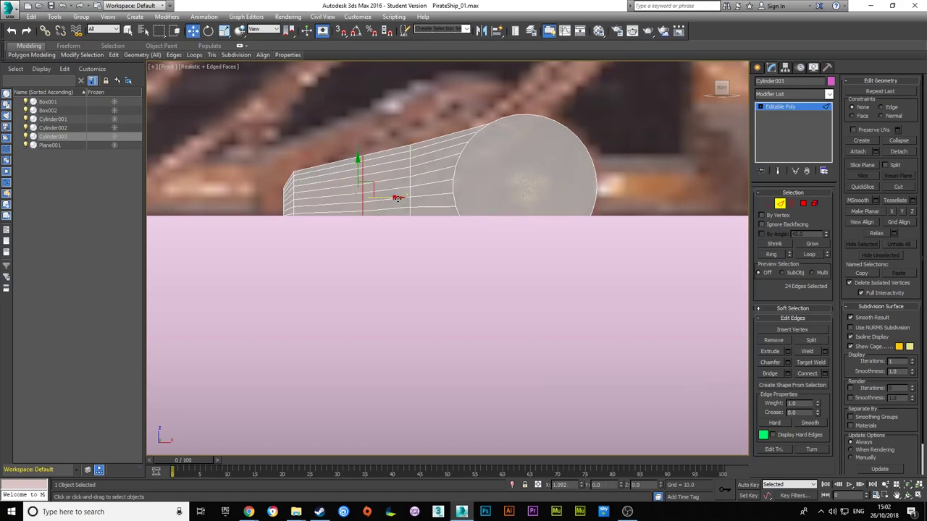
# Select more vertices along the cap's right edge, then select and clear the lower-edge polygons.
pyautogui.press('1')
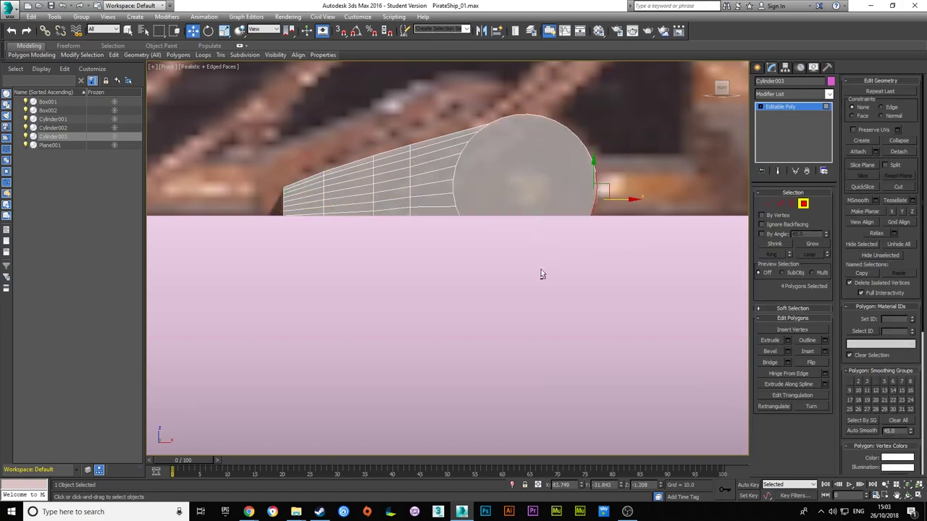
pyautogui.scroll(5, 576, 156)
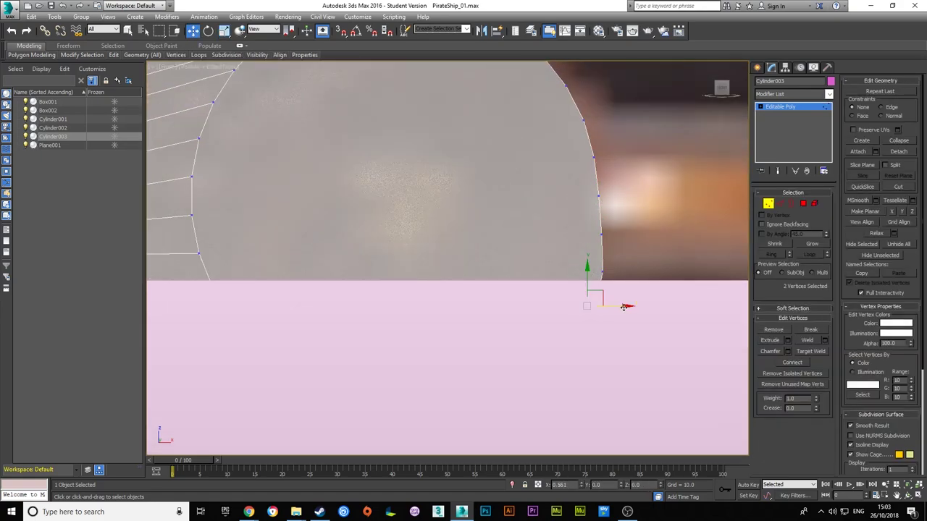
pyautogui.scroll(-2, 624, 308)
pyautogui.moveTo(569, 199); pyautogui.dragTo(616, 251)
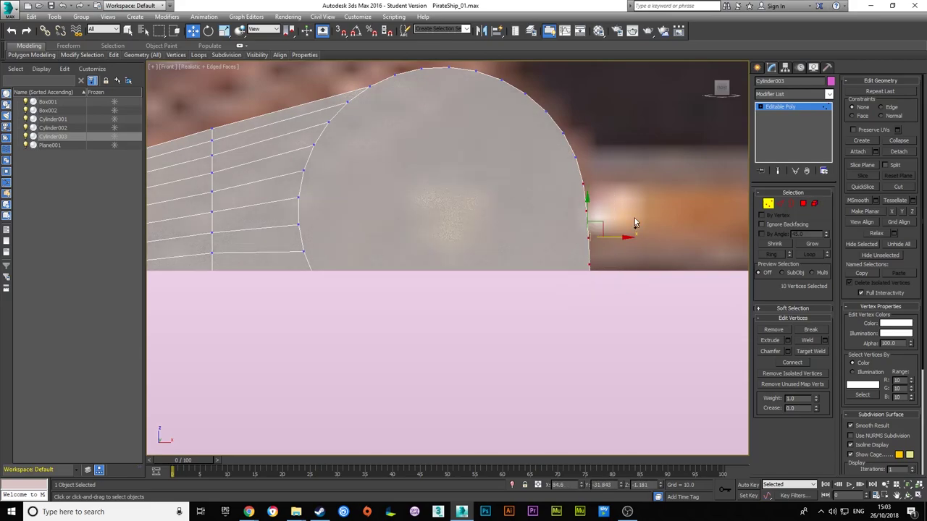
pyautogui.scroll(-6, 560, 269)
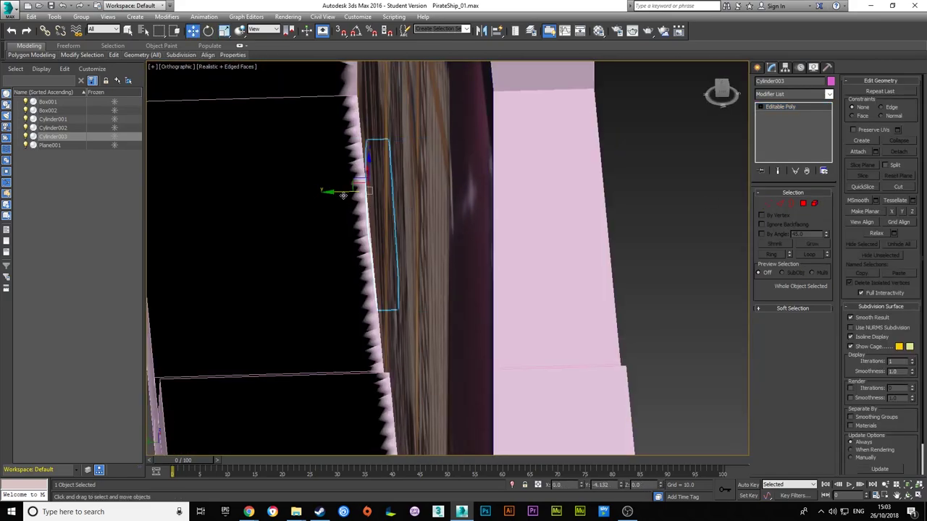
pyautogui.press('4')
pyautogui.scroll(5, 419, 197)
pyautogui.click(429, 190)
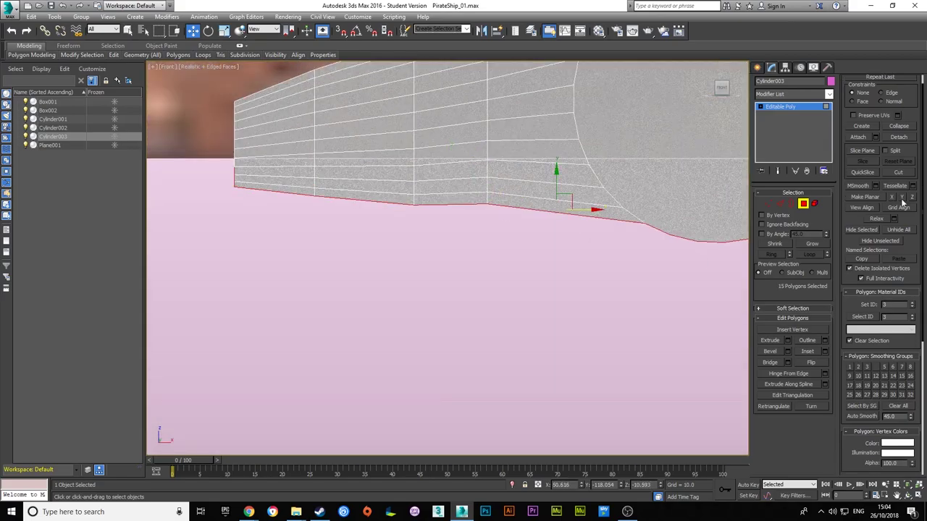
pyautogui.scroll(4, 418, 221)
pyautogui.click(419, 222)
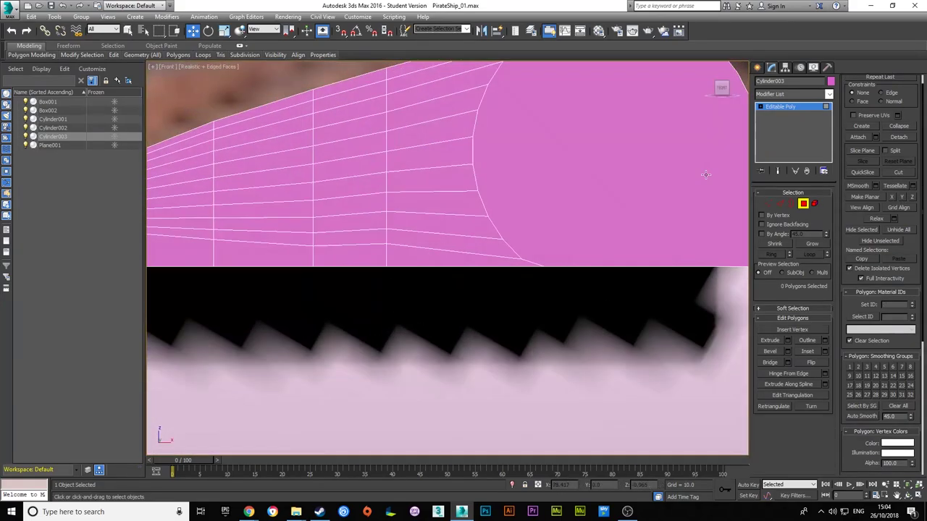
pyautogui.keyDown('alt'); pyautogui.moveTo(418, 222); pyautogui.dragTo(548, 181, button='middle'); pyautogui.keyUp('alt')
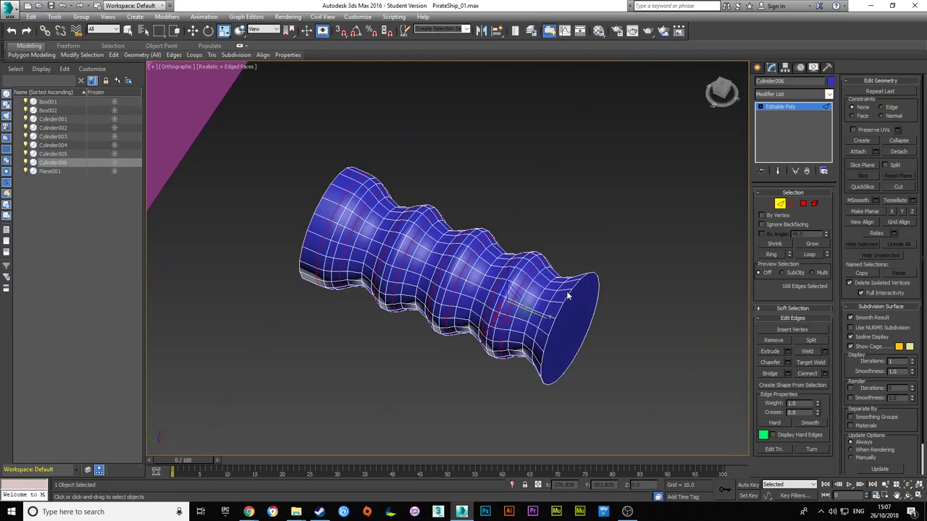
# Bevel the end polygons of Cylinder006 and return to edge editing for the chamfer.
pyautogui.press('2')
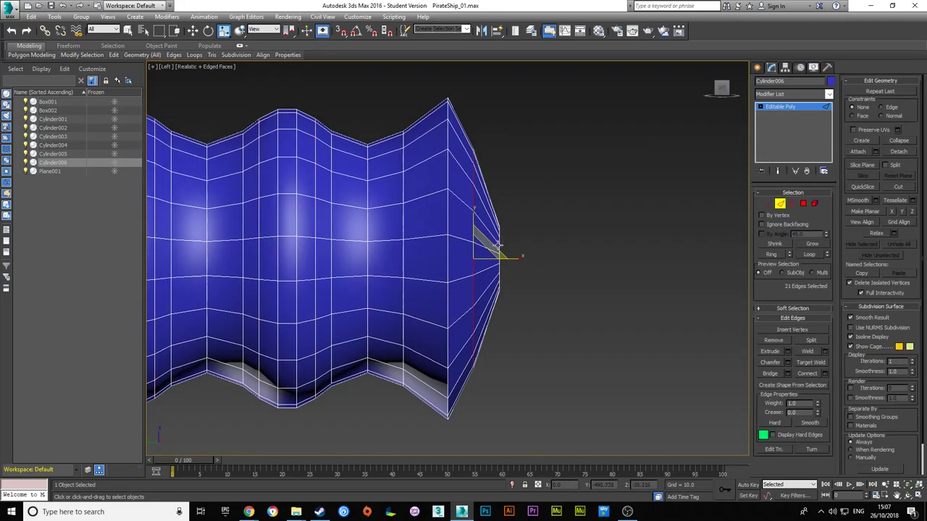
pyautogui.click(803, 205)
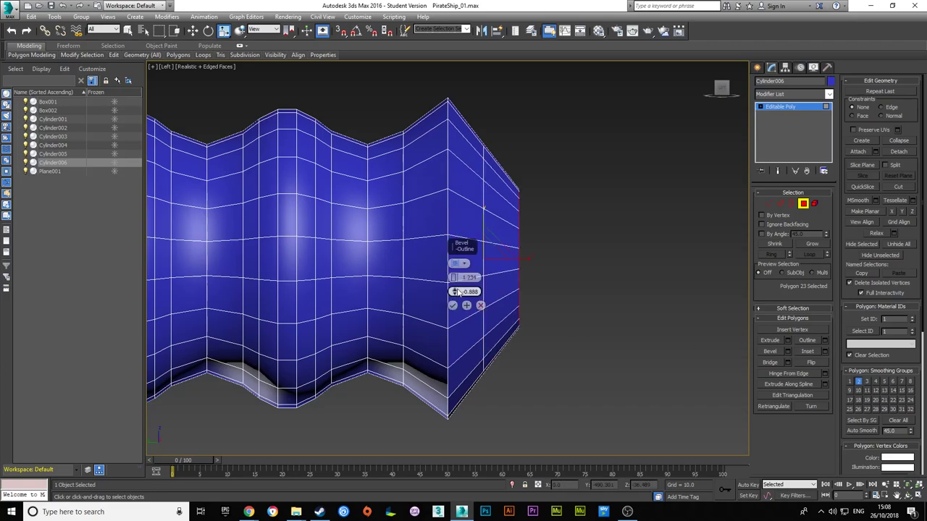
pyautogui.press('2')
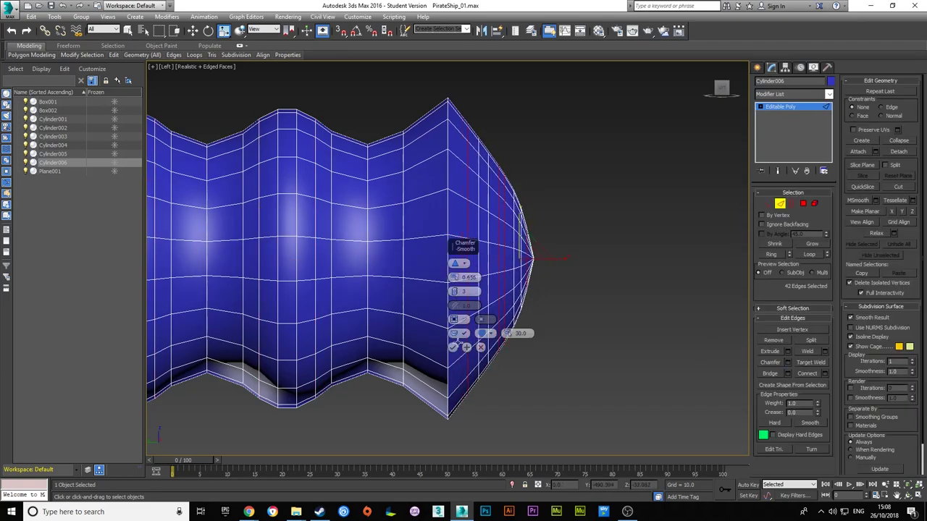
# View the selected Cylinder007 from the Top view and frame it.
pyautogui.press('t')
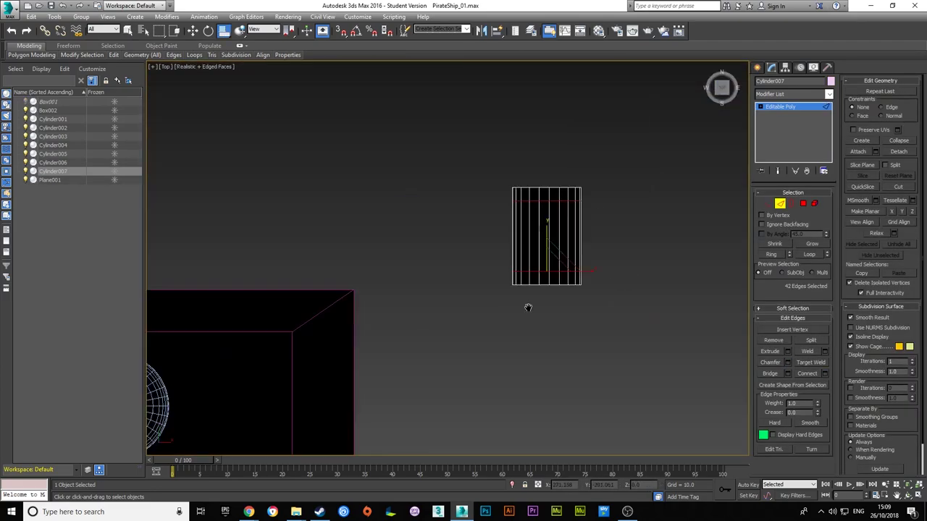
pyautogui.press('z')
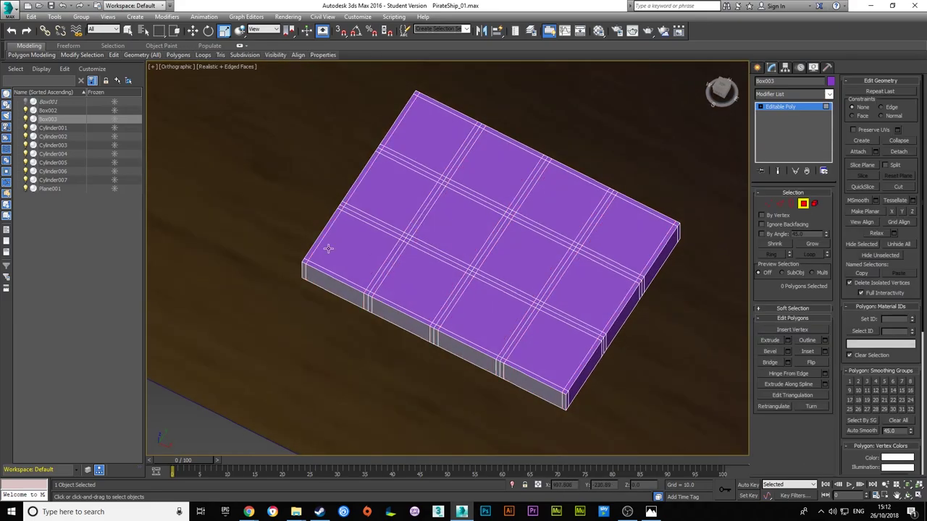
# Select the front strip and right-column inset cells of Box003's grid.
pyautogui.click(328, 249)
pyautogui.scroll(5, 328, 248)
pyautogui.keyDown('ctrl'); pyautogui.click(259, 245); pyautogui.keyUp('ctrl')
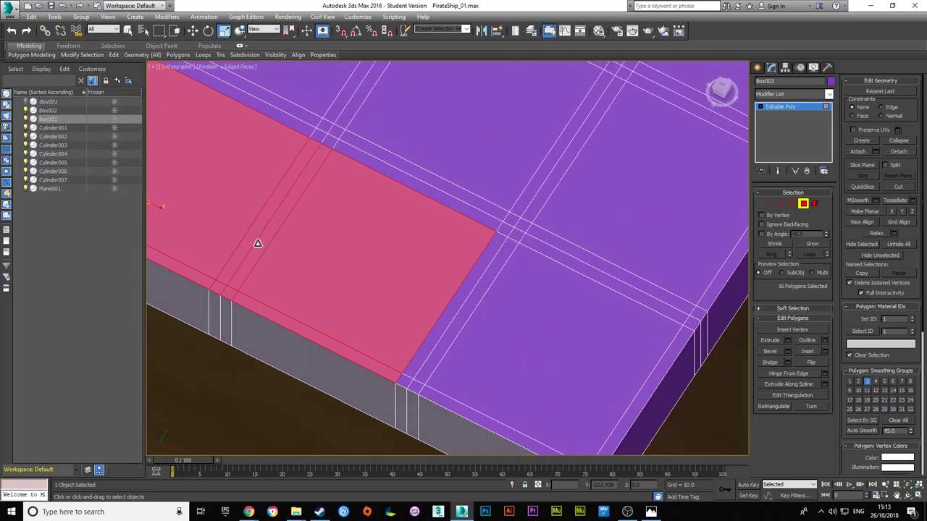
pyautogui.keyDown('ctrl'); pyautogui.click(602, 379); pyautogui.keyUp('ctrl')
pyautogui.scroll(-5, 522, 310)
pyautogui.keyDown('alt'); pyautogui.moveTo(522, 310); pyautogui.dragTo(430, 347, button='middle'); pyautogui.keyUp('alt')
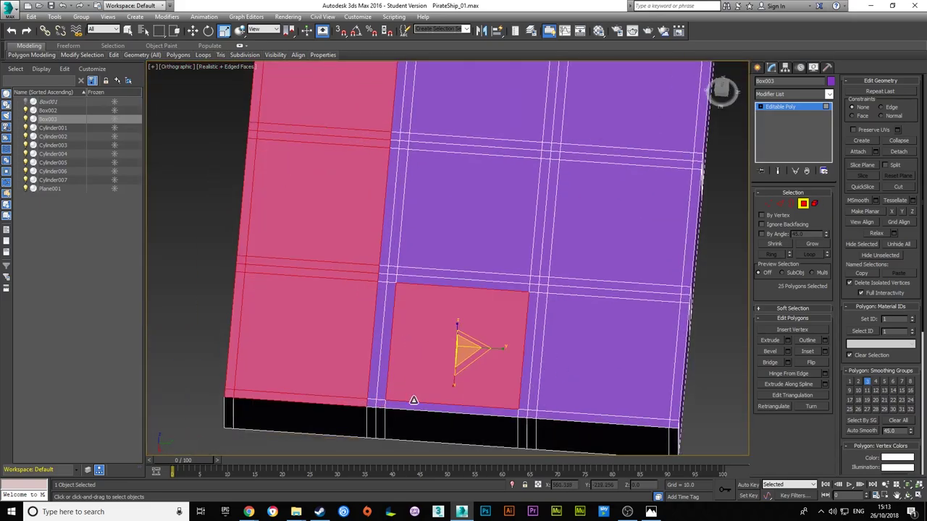
pyautogui.keyDown('ctrl'); pyautogui.click(555, 401); pyautogui.keyUp('ctrl')
pyautogui.scroll(-2, 485, 348)
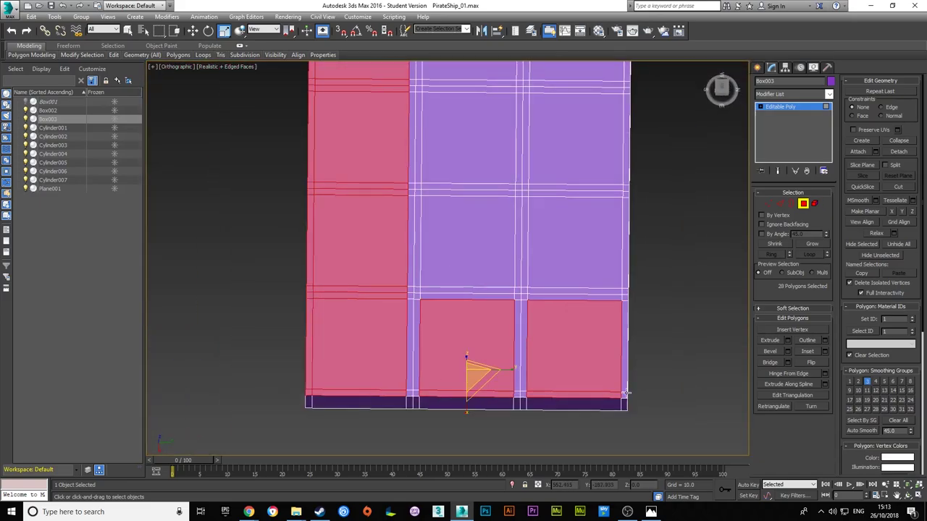
pyautogui.keyDown('ctrl'); pyautogui.click(593, 278); pyautogui.keyUp('ctrl')
pyautogui.keyDown('ctrl'); pyautogui.click(614, 95); pyautogui.keyUp('ctrl')
pyautogui.moveTo(615, 95); pyautogui.dragTo(614, 208, button='middle')
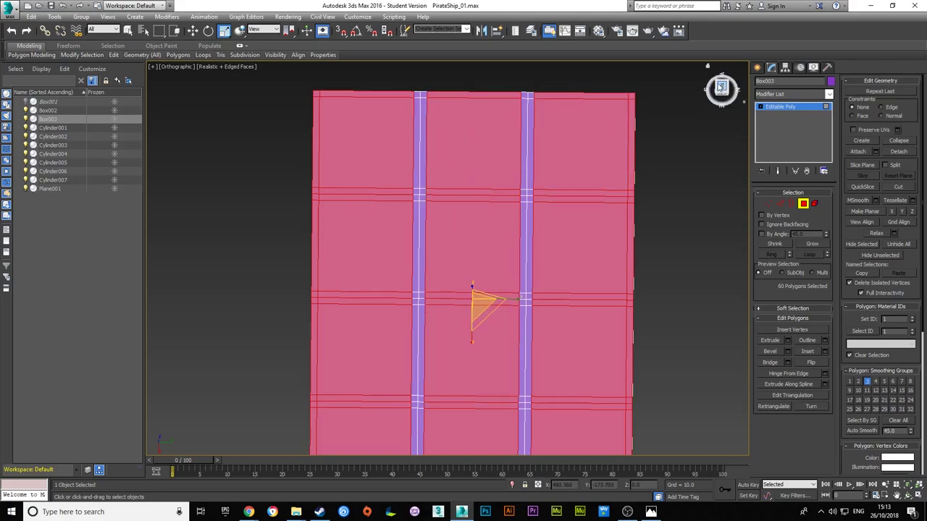
pyautogui.moveTo(523, 439)
pyautogui.mouseDown(button='middle')
pyautogui.moveTo(534, 314)
pyautogui.moveTo(483, 383)
pyautogui.mouseUp(button='middle')
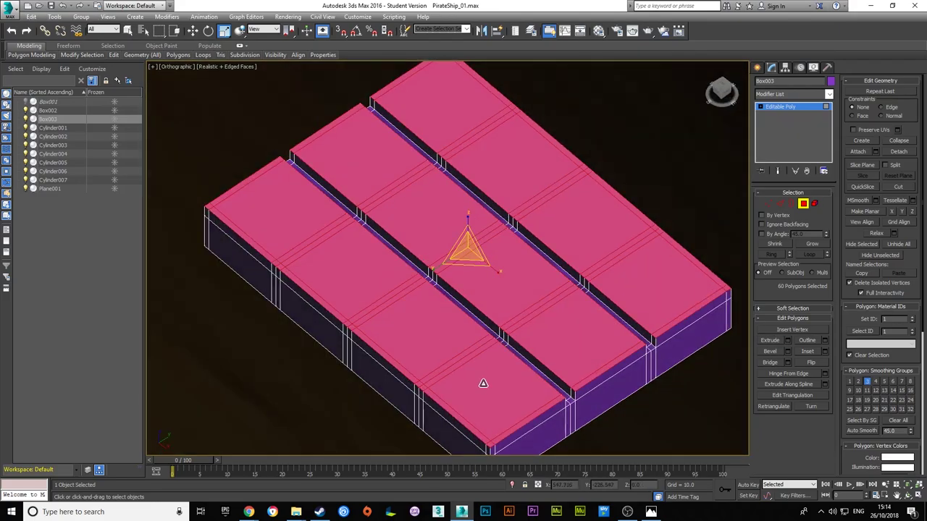
# Shrink and then grow the cell polygon selection across the grid.
pyautogui.hotkey('ctrl', 'z')
pyautogui.scroll(3, 483, 383)
pyautogui.moveTo(355, 244)
pyautogui.mouseDown(button='middle')
pyautogui.moveTo(210, 242)
pyautogui.moveTo(337, 184)
pyautogui.moveTo(589, 328)
pyautogui.moveTo(486, 271)
pyautogui.mouseUp(button='middle')
pyautogui.hotkey('ctrl', 'y')
pyautogui.scroll(-2, 590, 327)
pyautogui.scroll(-3, 485, 271)
pyautogui.moveTo(465, 306)
pyautogui.mouseDown(button='middle')
pyautogui.moveTo(572, 289)
pyautogui.moveTo(778, 207)
pyautogui.mouseUp(button='middle')
# In Vertex mode with the Move tool, select the raised blocks' vertices.
pyautogui.click(768, 204)
pyautogui.press('w')
pyautogui.scroll(5, 527, 255)
pyautogui.moveTo(528, 290)
pyautogui.keyDown('alt'); pyautogui.mouseDown(button='middle')
pyautogui.moveTo(528, 254)
pyautogui.moveTo(580, 310)
pyautogui.moveTo(532, 282)
pyautogui.mouseUp(button='middle'); pyautogui.keyUp('alt')
pyautogui.scroll(-5, 528, 255)
pyautogui.scroll(5, 548, 296)
pyautogui.scroll(-5, 531, 281)
pyautogui.keyDown('ctrl'); pyautogui.moveTo(532, 281); pyautogui.dragTo(529, 174); pyautogui.keyUp('ctrl')
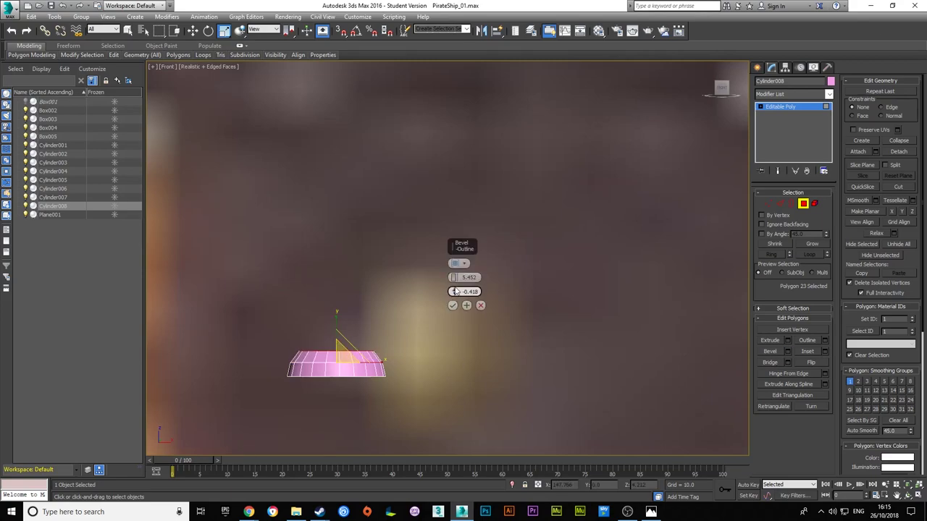
# Confirm the bevel on Cylinder008's top, then move the whole post between the railing planks.
pyautogui.click(453, 305)
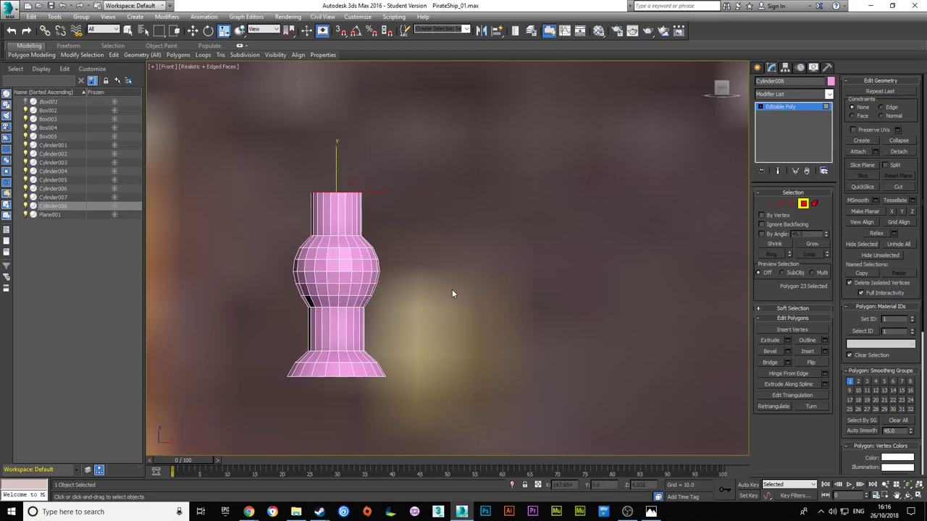
pyautogui.press('4')
pyautogui.press('w')
pyautogui.scroll(-5, 451, 289)
pyautogui.scroll(3, 435, 275)
pyautogui.scroll(-3, 388, 258)
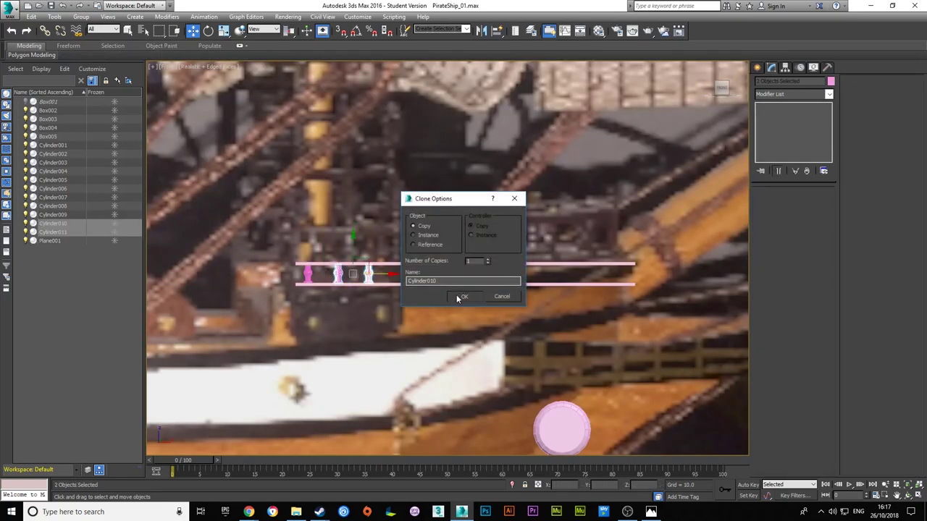
# Clone the baluster along the railing and bevel Cylinder021's top face into a dome.
pyautogui.click(460, 297)
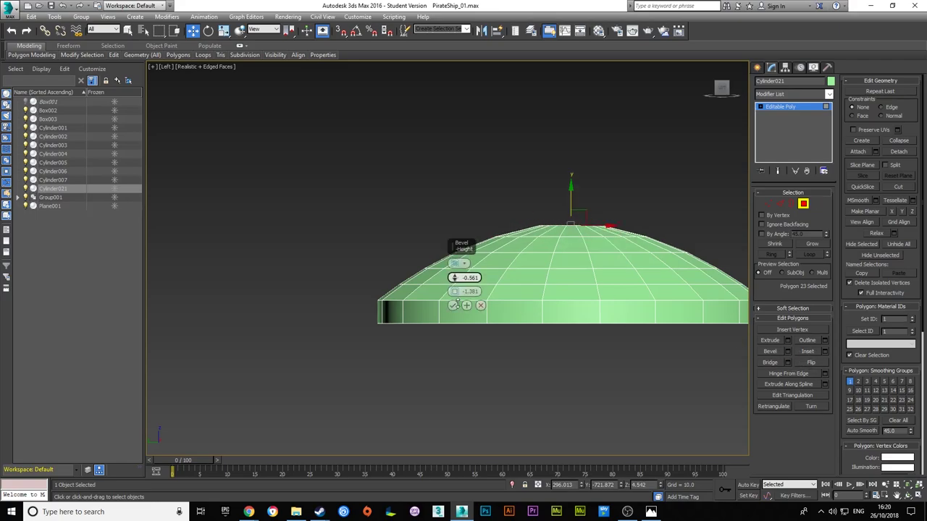
pyautogui.scroll(5, 321, 186)
pyautogui.scroll(-3, 461, 201)
pyautogui.keyDown('alt'); pyautogui.moveTo(461, 200); pyautogui.dragTo(475, 223, button='middle'); pyautogui.keyUp('alt')
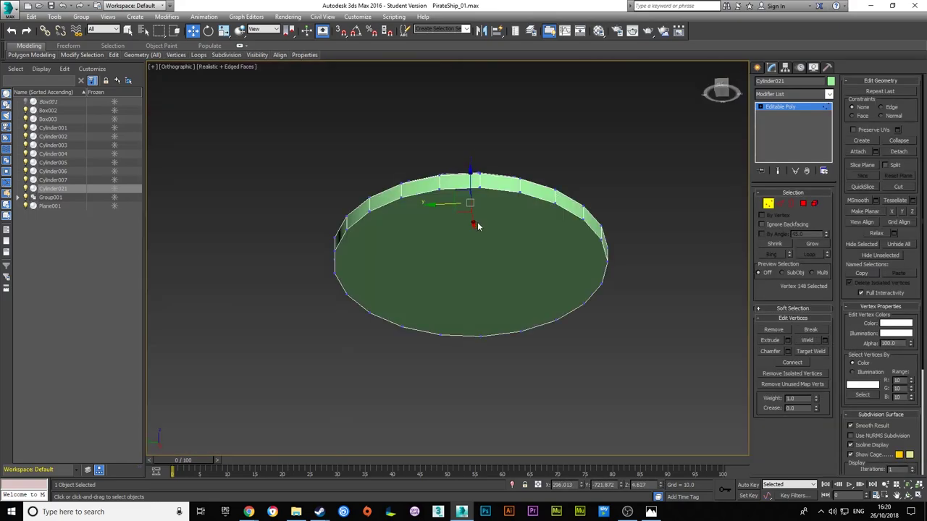
pyautogui.press('l')
pyautogui.moveTo(455, 301); pyautogui.dragTo(455, 291)
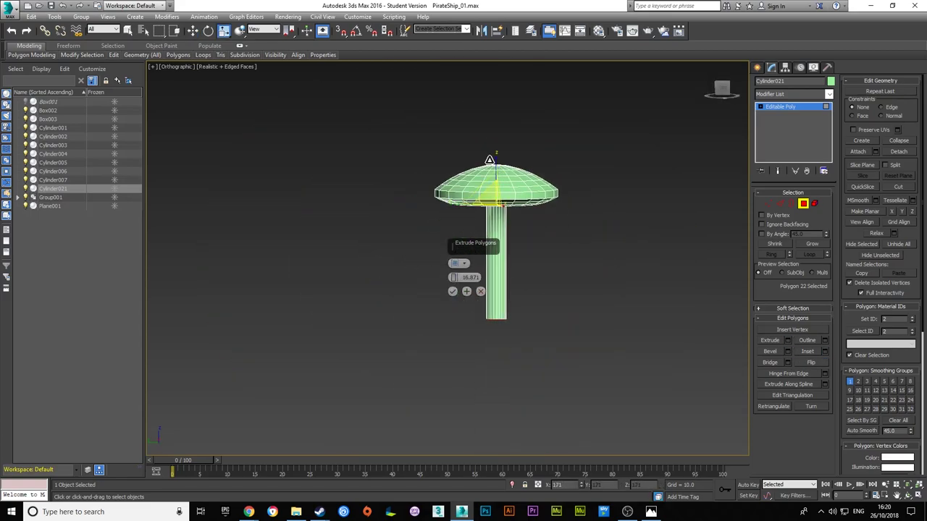
# Extrude the nail's bottom polygon into a stem and taper its tip in the Front view.
pyautogui.press('1')
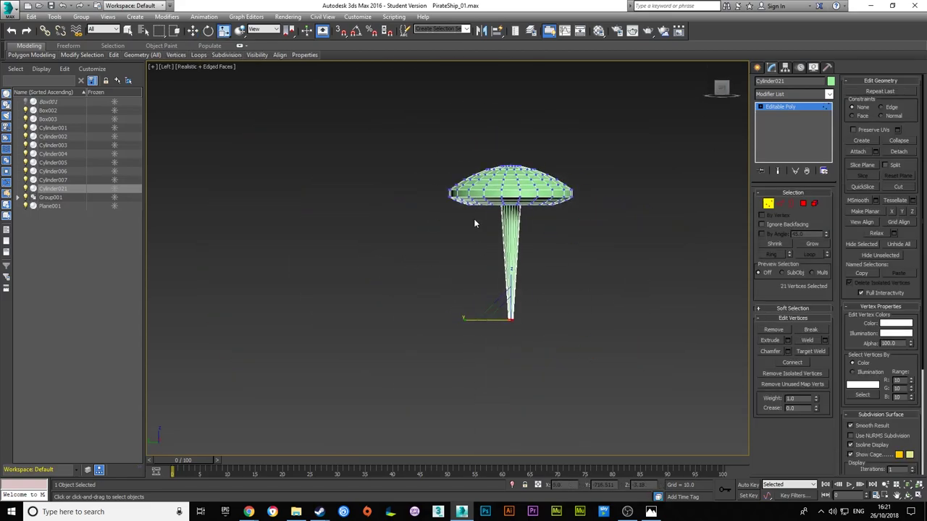
pyautogui.keyDown('alt'); pyautogui.moveTo(474, 224); pyautogui.dragTo(454, 272, button='middle'); pyautogui.keyUp('alt')
pyautogui.press('f')
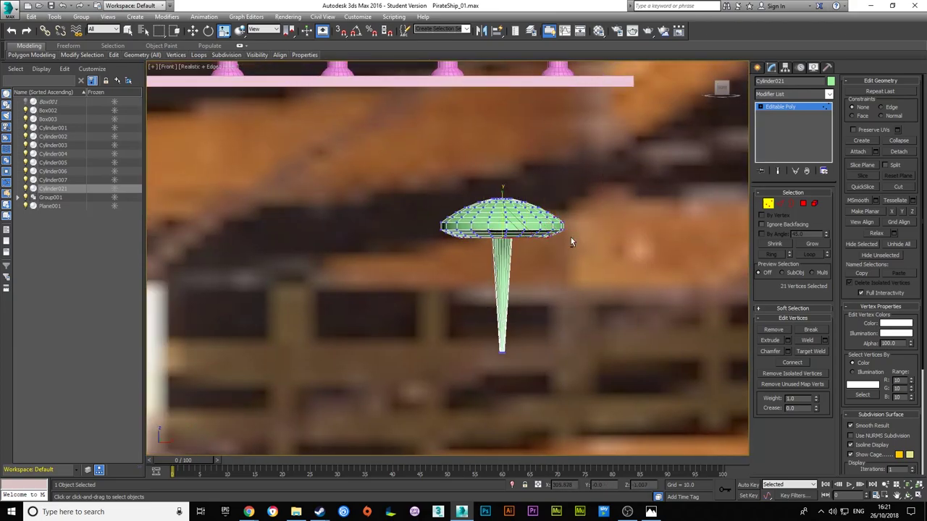
pyautogui.scroll(5, 458, 241)
pyautogui.scroll(-5, 449, 347)
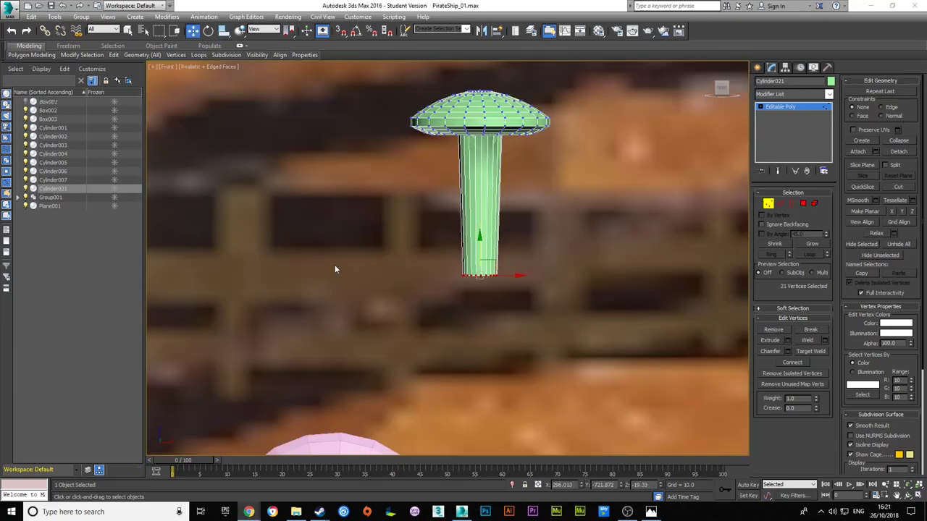
pyautogui.press('4')
pyautogui.hotkey('shift', 'e')
pyautogui.press('Return')
pyautogui.press('w')
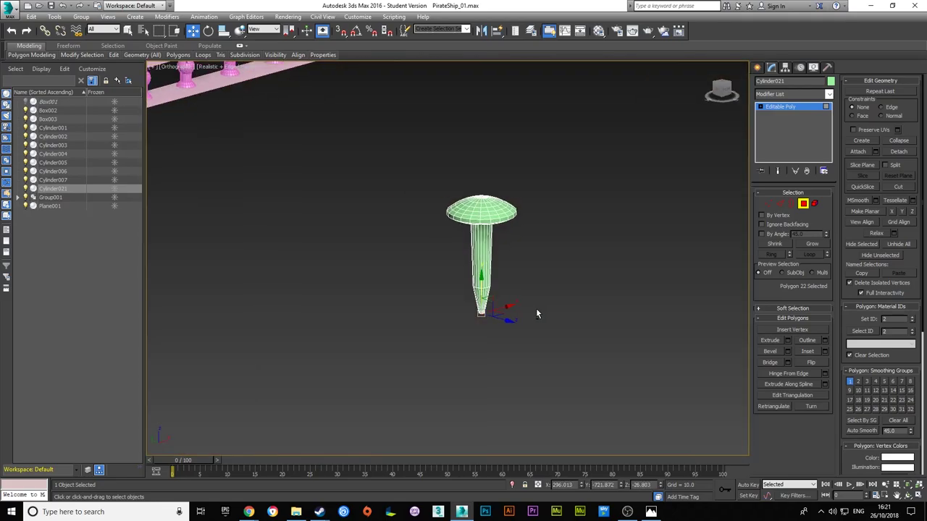
# Draw a horizontal yard cylinder beside the mainmast.
pyautogui.scroll(-3, 407, 359)
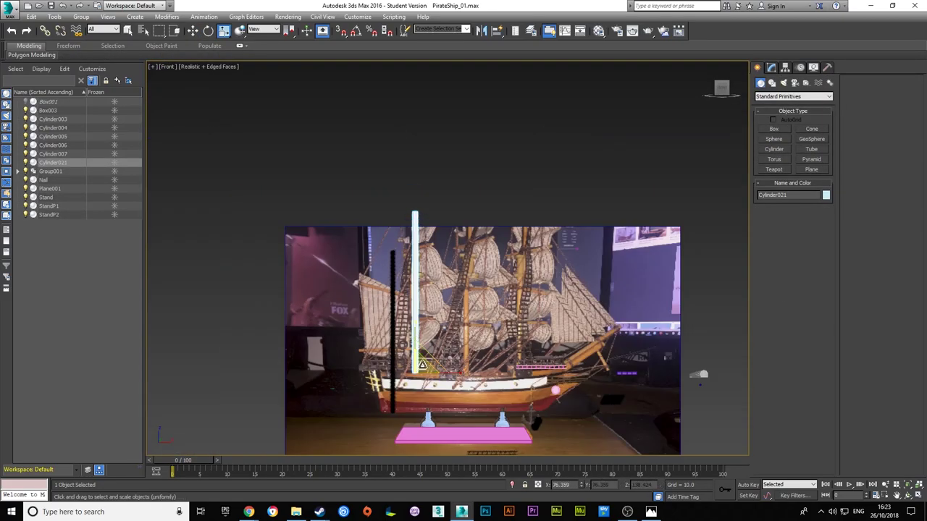
pyautogui.keyDown('alt'); pyautogui.moveTo(419, 289); pyautogui.dragTo(407, 325, button='middle'); pyautogui.keyUp('alt')
pyautogui.scroll(-5, 417, 310)
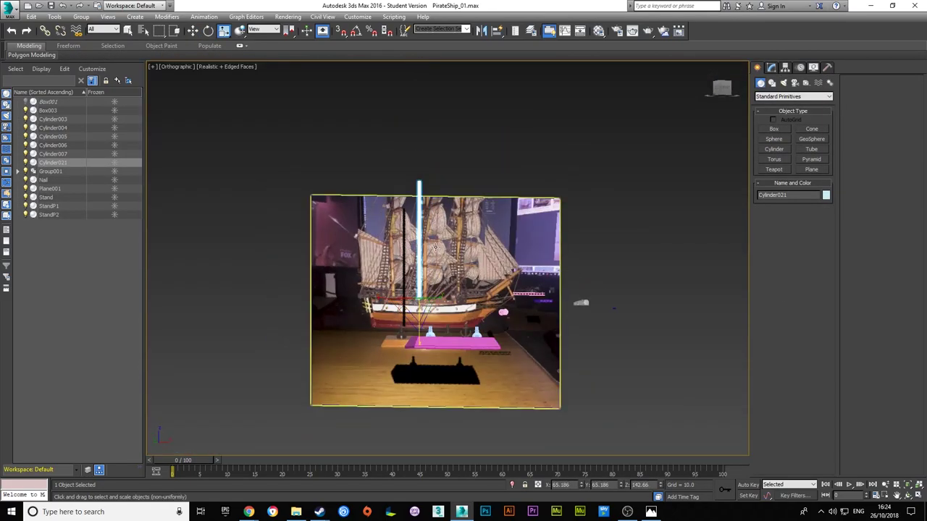
pyautogui.scroll(3, 436, 247)
pyautogui.moveTo(409, 327); pyautogui.dragTo(447, 327)
pyautogui.click(447, 246)
# Shift-rotate copies of the yard into angled rods off the mast.
pyautogui.press('f')
pyautogui.scroll(2, 629, 232)
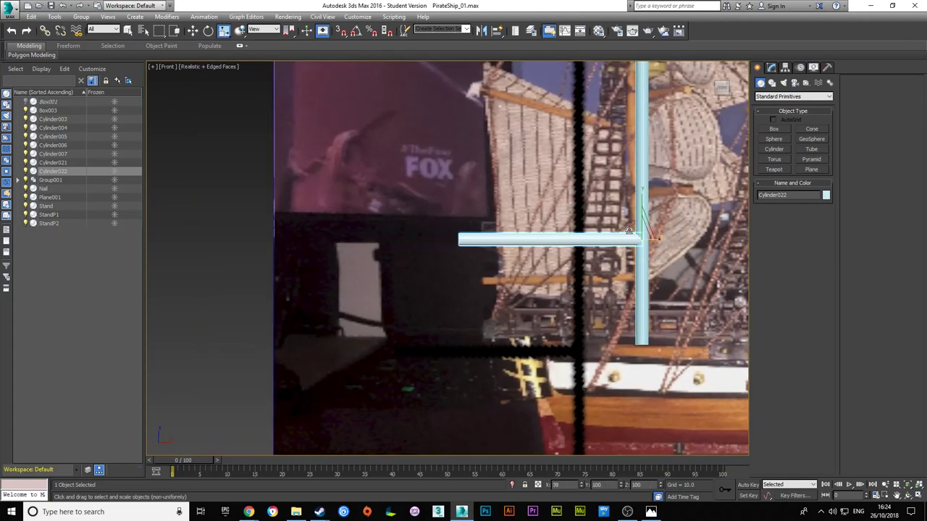
pyautogui.moveTo(648, 273)
pyautogui.keyDown('alt'); pyautogui.mouseDown(button='middle')
pyautogui.moveTo(683, 314)
pyautogui.moveTo(574, 287)
pyautogui.mouseUp(button='middle'); pyautogui.keyUp('alt')
pyautogui.hotkey('shift', 'z')
pyautogui.press('w')
pyautogui.press('f')
pyautogui.press('e')
pyautogui.keyDown('shift'); pyautogui.moveTo(572, 189); pyautogui.dragTo(578, 197); pyautogui.keyUp('shift')
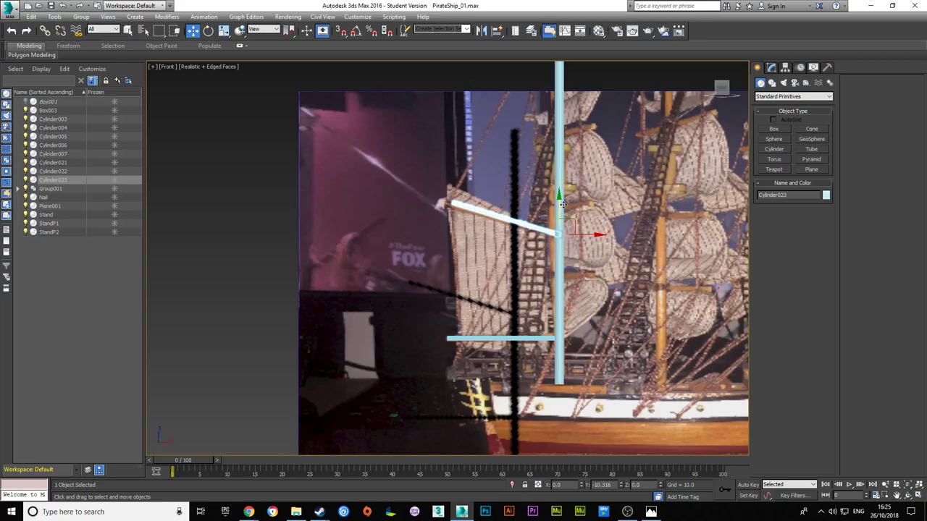
pyautogui.keyDown('shift'); pyautogui.moveTo(641, 353); pyautogui.dragTo(637, 362); pyautogui.keyUp('shift')
pyautogui.keyDown('alt'); pyautogui.moveTo(637, 363); pyautogui.dragTo(515, 304, button='middle'); pyautogui.keyUp('alt')
# Resize the new rod and copy it to form a V-shaped brace.
pyautogui.press('r')
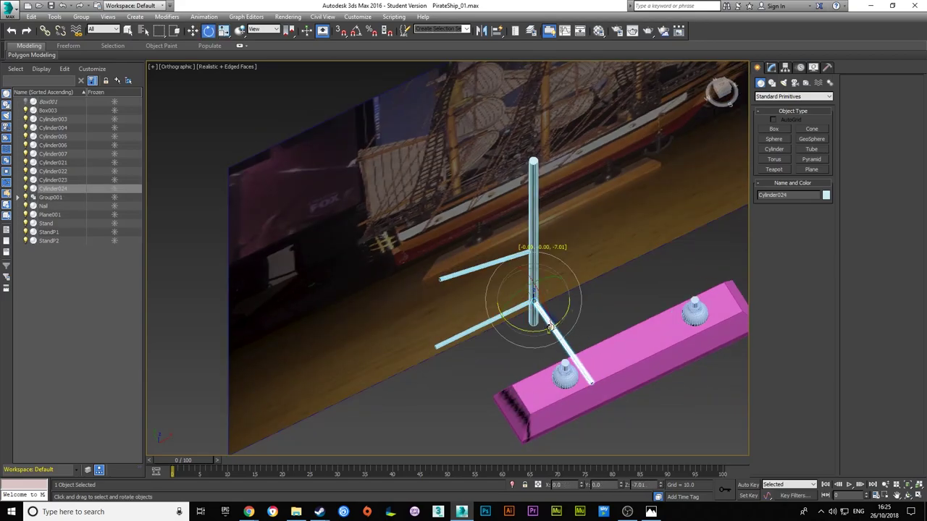
pyautogui.press('f')
pyautogui.scroll(5, 464, 254)
pyautogui.keyDown('shift'); pyautogui.moveTo(555, 163); pyautogui.dragTo(558, 174); pyautogui.keyUp('shift')
pyautogui.click(458, 294)
pyautogui.keyDown('alt'); pyautogui.moveTo(458, 294); pyautogui.dragTo(459, 175, button='middle'); pyautogui.keyUp('alt')
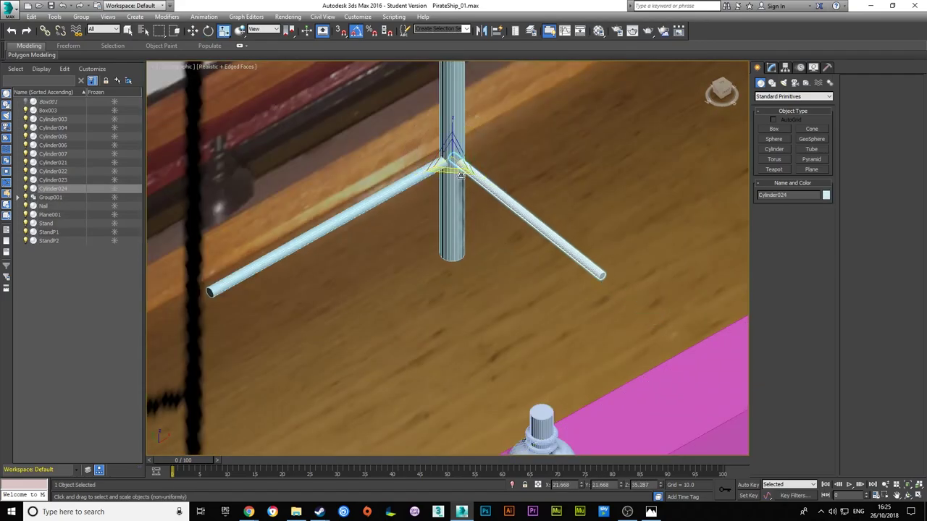
pyautogui.scroll(-3, 460, 175)
# Shift-clone the crossbar into three copies, Cylinder024–Cylinder026, spaced along the mast.
pyautogui.press('f')
pyautogui.press('w')
pyautogui.scroll(5, 447, 294)
pyautogui.scroll(-5, 447, 294)
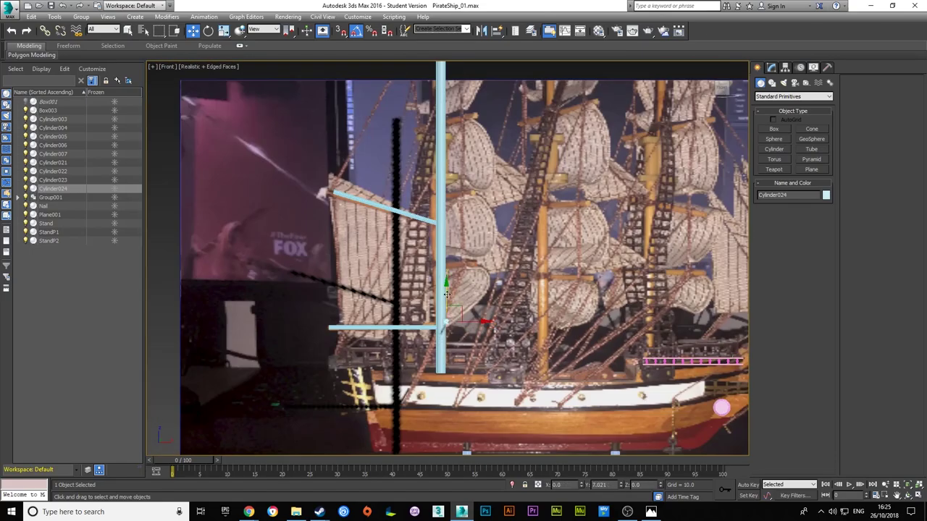
pyautogui.scroll(5, 447, 294)
pyautogui.scroll(-5, 379, 253)
pyautogui.keyDown('alt'); pyautogui.moveTo(379, 253); pyautogui.dragTo(464, 254, button='middle'); pyautogui.keyUp('alt')
pyautogui.click(728, 90)
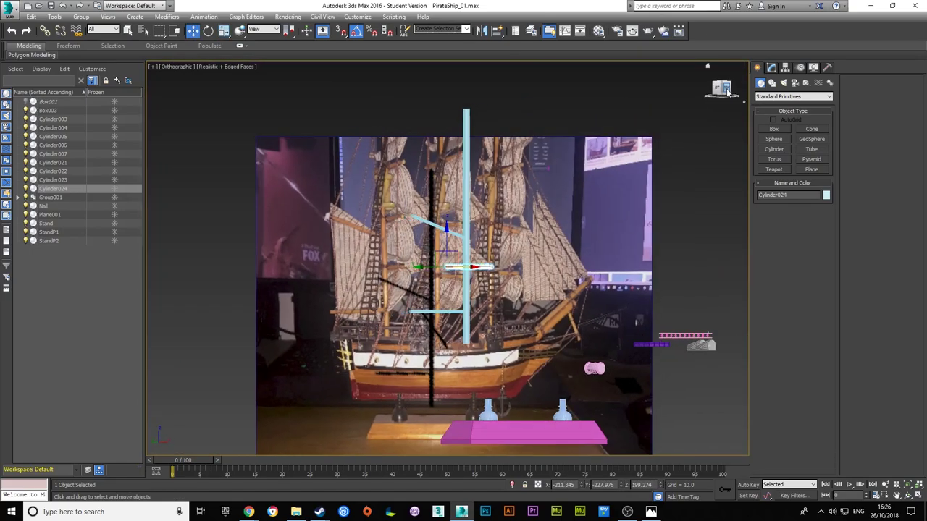
pyautogui.press('f')
pyautogui.scroll(5, 463, 254)
pyautogui.keyDown('shift'); pyautogui.moveTo(507, 233); pyautogui.dragTo(507, 331); pyautogui.keyUp('shift')
pyautogui.click(479, 289)
# Rotate the three crossbars and check their placement from the side view.
pyautogui.press('e')
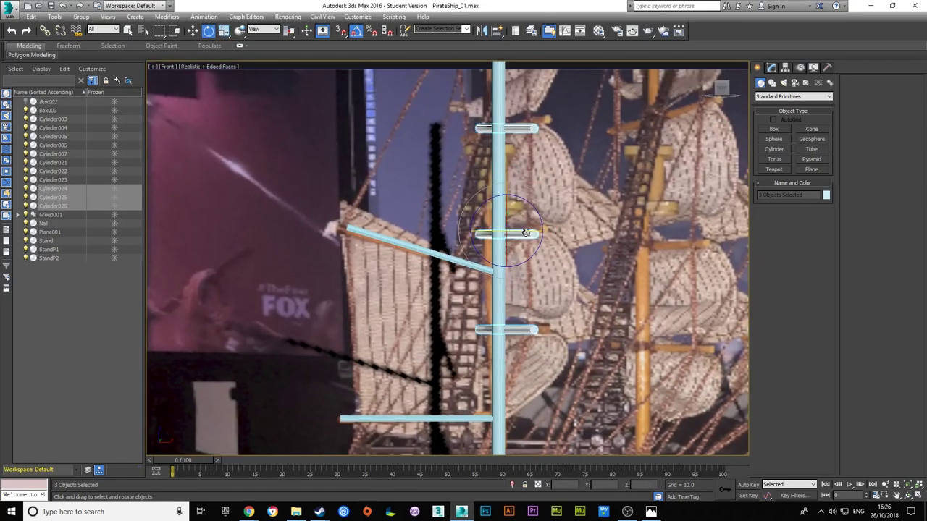
pyautogui.press('l')
pyautogui.press('w')
pyautogui.scroll(3, 546, 313)
pyautogui.rightClick(536, 318)
# Add edge loops across the rod and convert the platform box to Editable Poly.
pyautogui.click(556, 417)
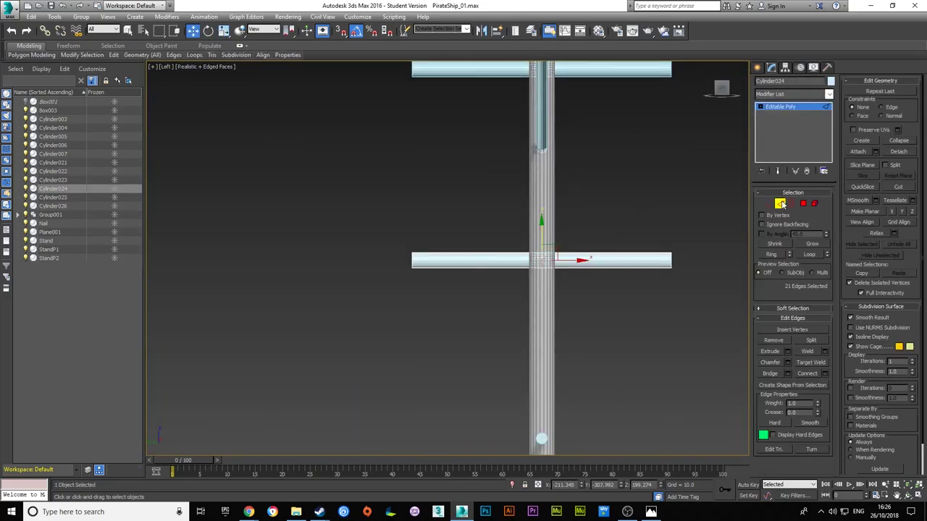
pyautogui.keyDown('alt'); pyautogui.moveTo(626, 198); pyautogui.dragTo(555, 198, button='middle'); pyautogui.keyUp('alt')
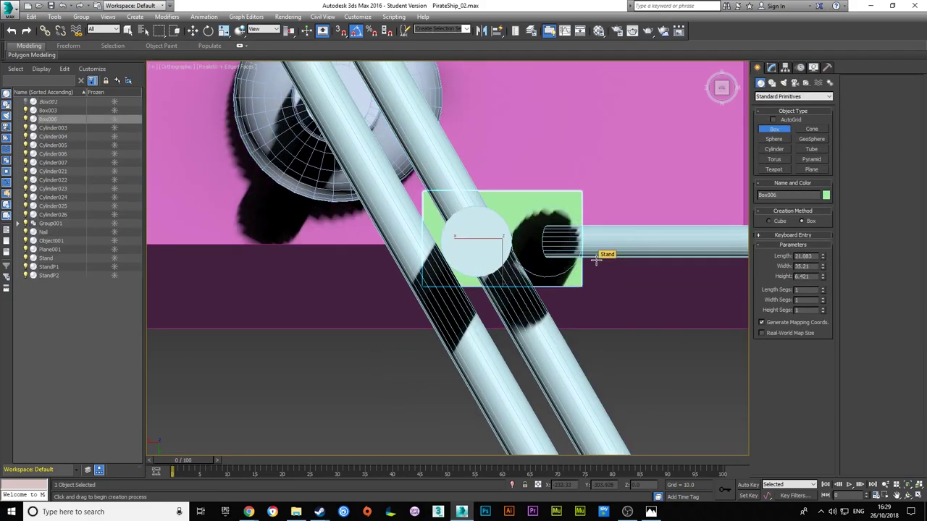
pyautogui.rightClick(596, 261)
pyautogui.click(665, 305)
pyautogui.keyDown('alt'); pyautogui.moveTo(507, 290); pyautogui.dragTo(623, 326, button='middle'); pyautogui.keyUp('alt')
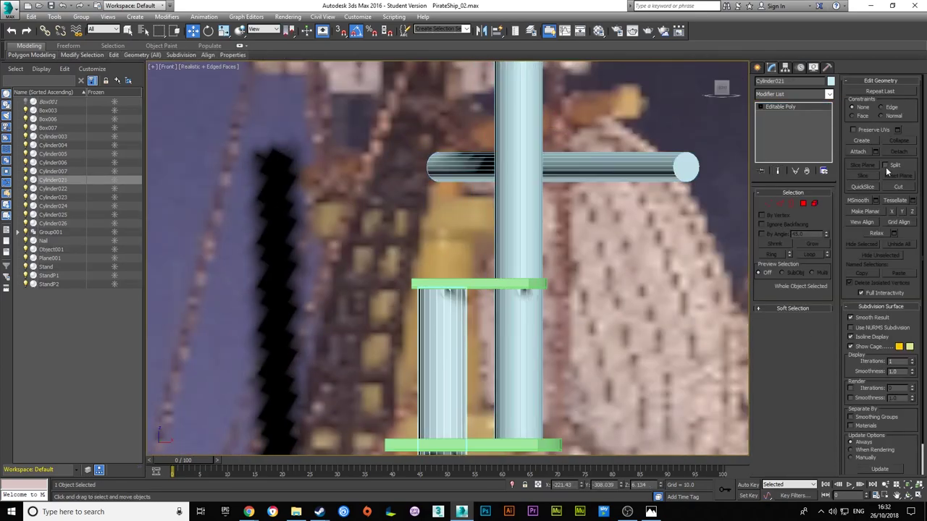
# Select the platform's polygons and group the mast pieces as Group002.
pyautogui.click(803, 204)
pyautogui.keyDown('alt'); pyautogui.moveTo(414, 404); pyautogui.dragTo(473, 313, button='middle'); pyautogui.keyUp('alt')
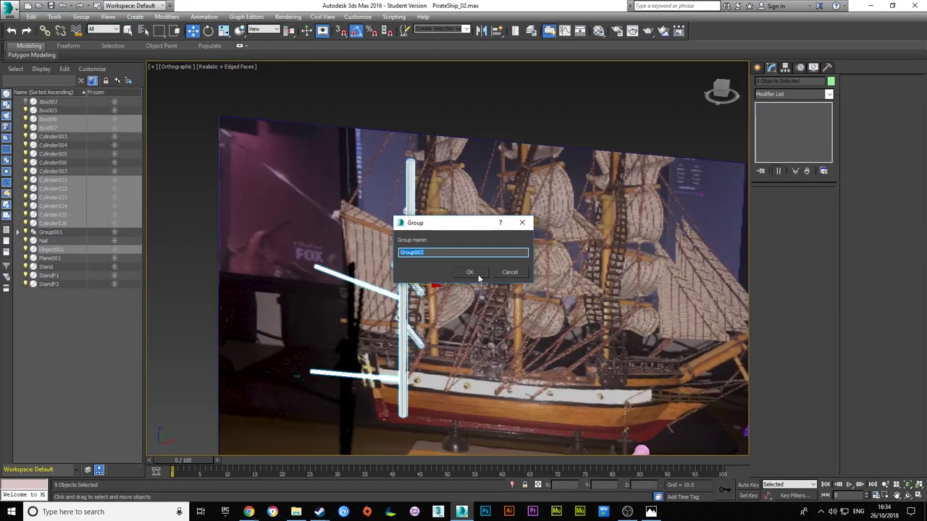
pyautogui.click(478, 275)
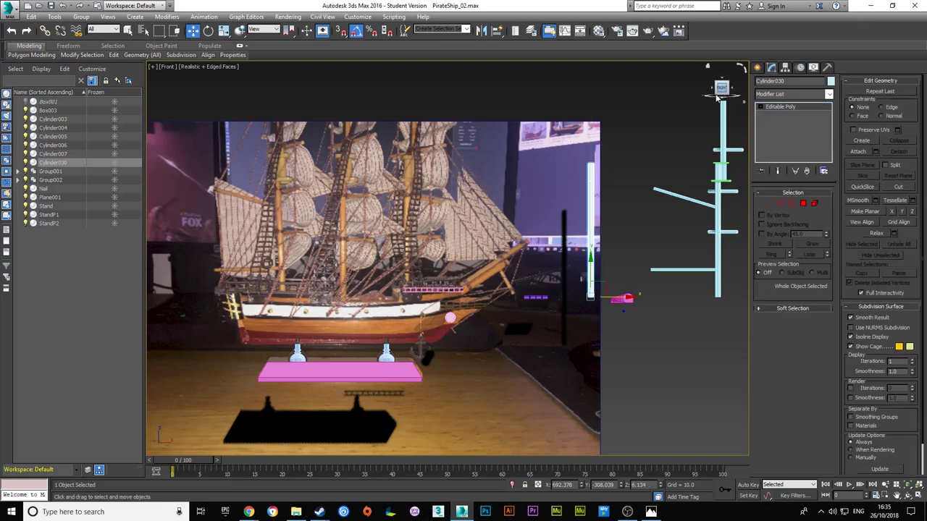
# Select the horizontal cylinders beside the masts in Border mode to edit their open ends.
pyautogui.scroll(5, 459, 308)
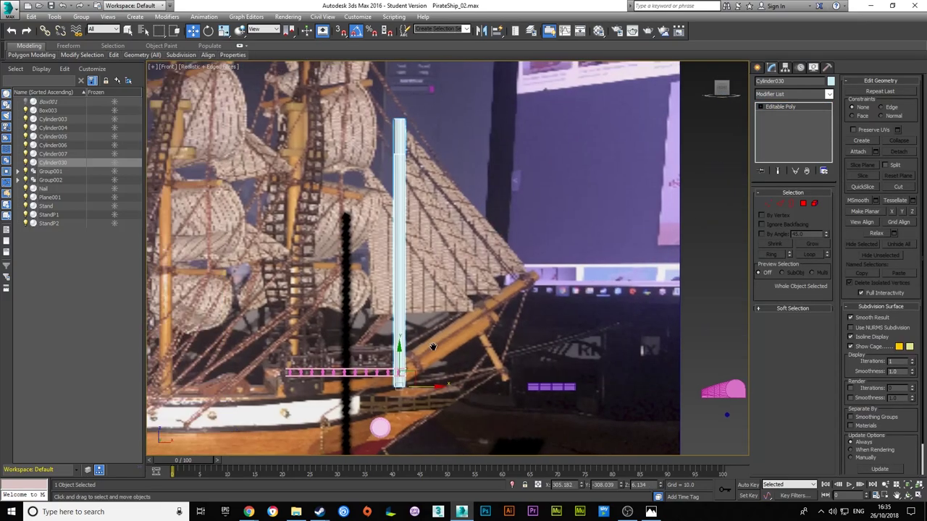
pyautogui.scroll(3, 458, 308)
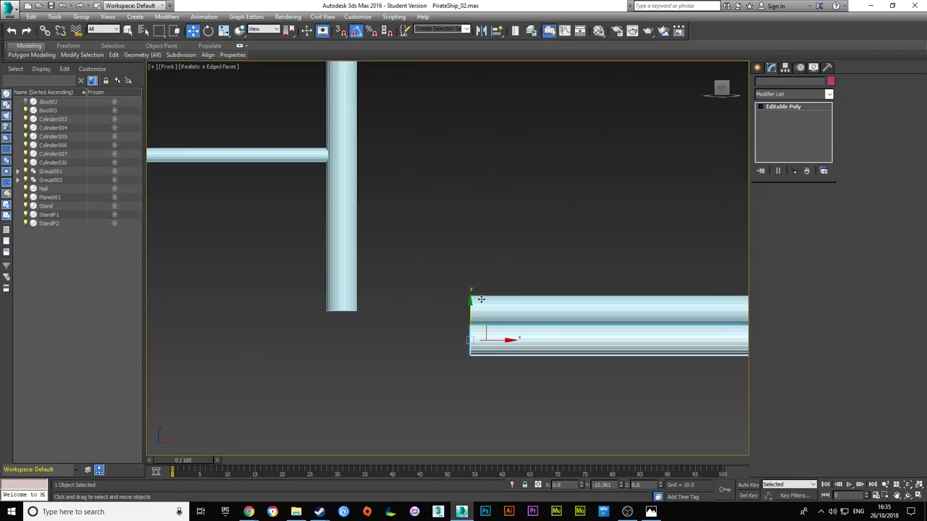
pyautogui.press('3')
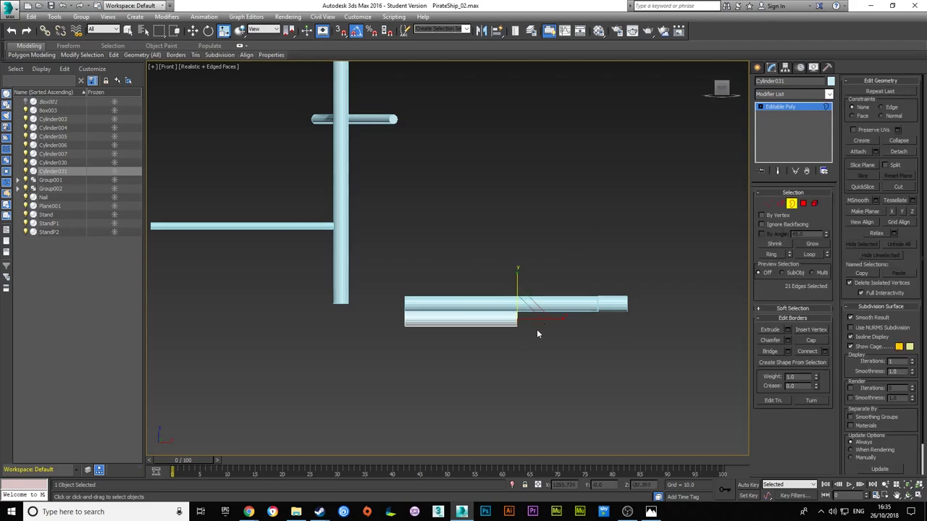
pyautogui.click(671, 335)
pyautogui.click(579, 302)
pyautogui.scroll(-3, 603, 322)
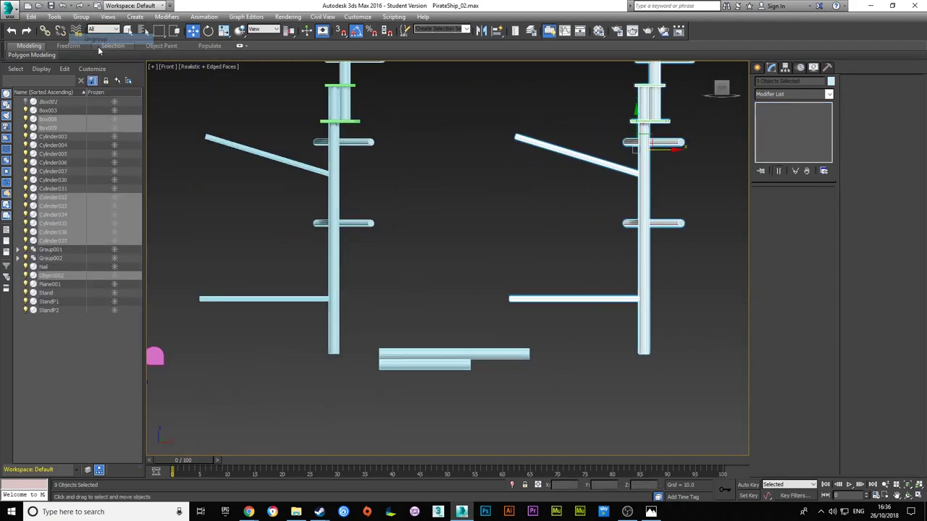
pyautogui.scroll(2, 459, 384)
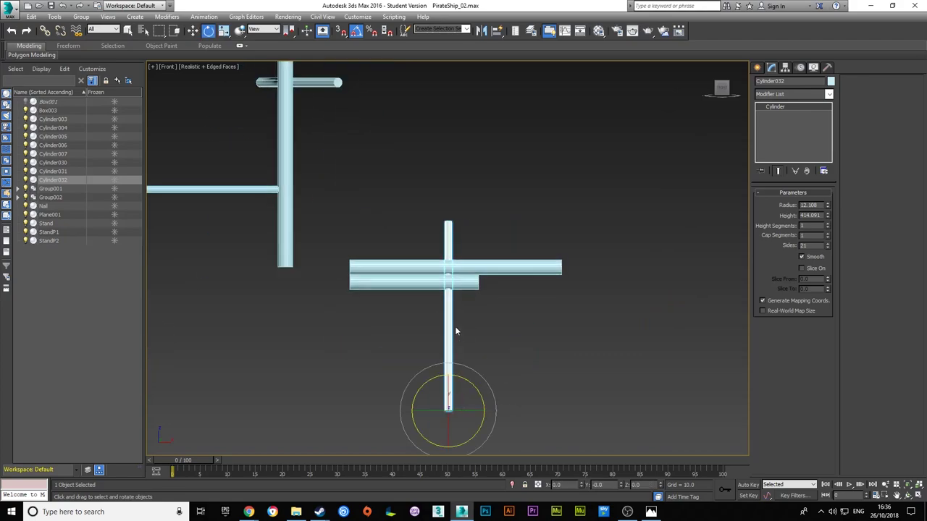
pyautogui.moveTo(447, 380)
pyautogui.keyDown('alt'); pyautogui.mouseDown(button='middle')
pyautogui.moveTo(501, 326)
pyautogui.moveTo(466, 344)
pyautogui.moveTo(458, 330)
pyautogui.mouseUp(button='middle'); pyautogui.keyUp('alt')
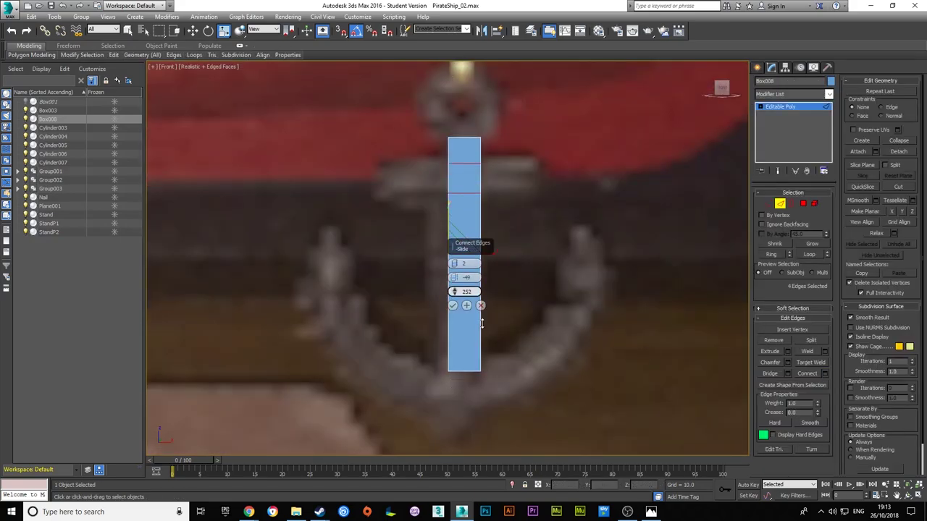
# Extrude the anchor box's polygons into a crossbar and rotate its left-end arm polygon.
pyautogui.moveTo(525, 161); pyautogui.dragTo(379, 153)
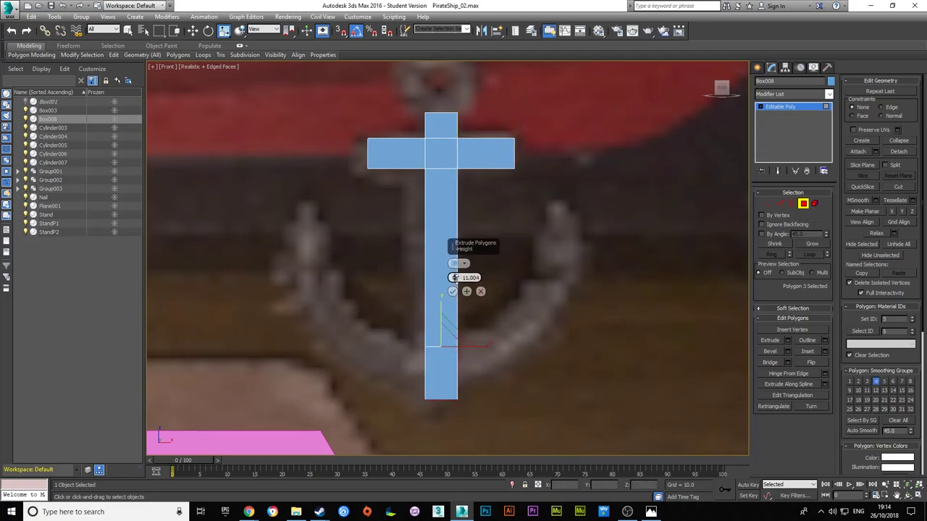
pyautogui.click(452, 292)
pyautogui.click(394, 369)
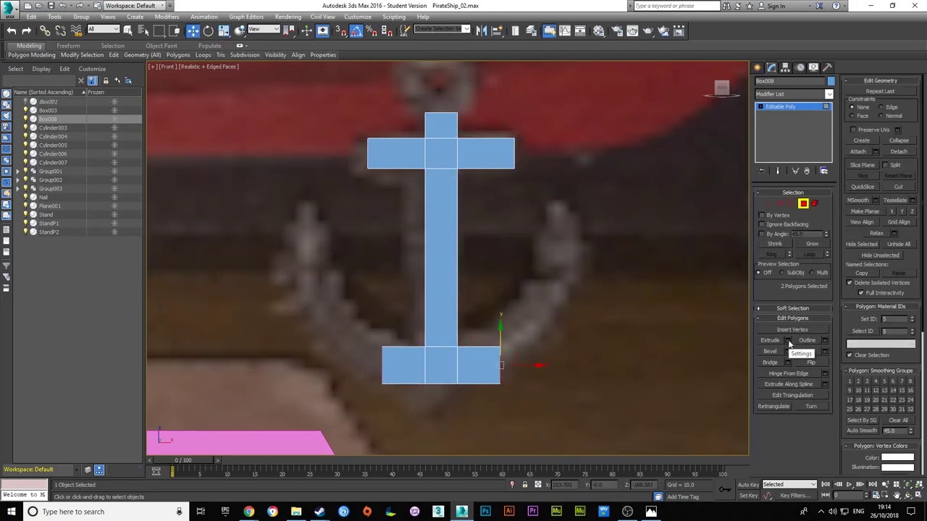
pyautogui.press('e')
pyautogui.scroll(2, 446, 323)
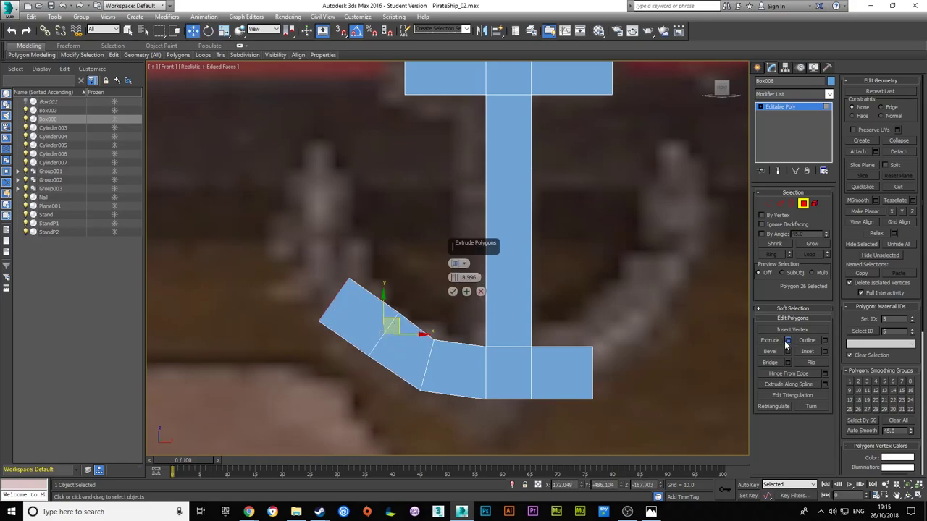
pyautogui.scroll(-2, 413, 239)
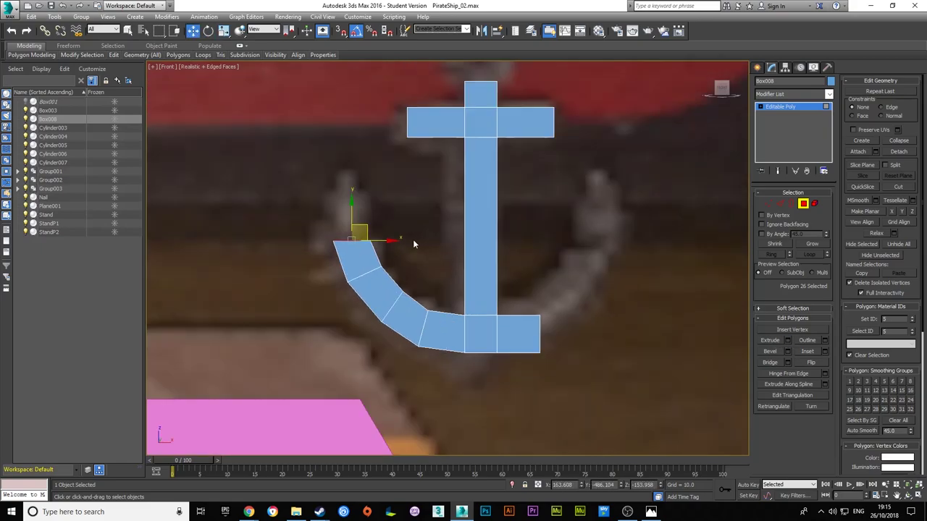
# Connect new edges across the anchor arm to add curvature segments.
pyautogui.press('2')
pyautogui.scroll(4, 466, 270)
pyautogui.scroll(-5, 465, 250)
pyautogui.moveTo(465, 250); pyautogui.dragTo(493, 337, button='middle')
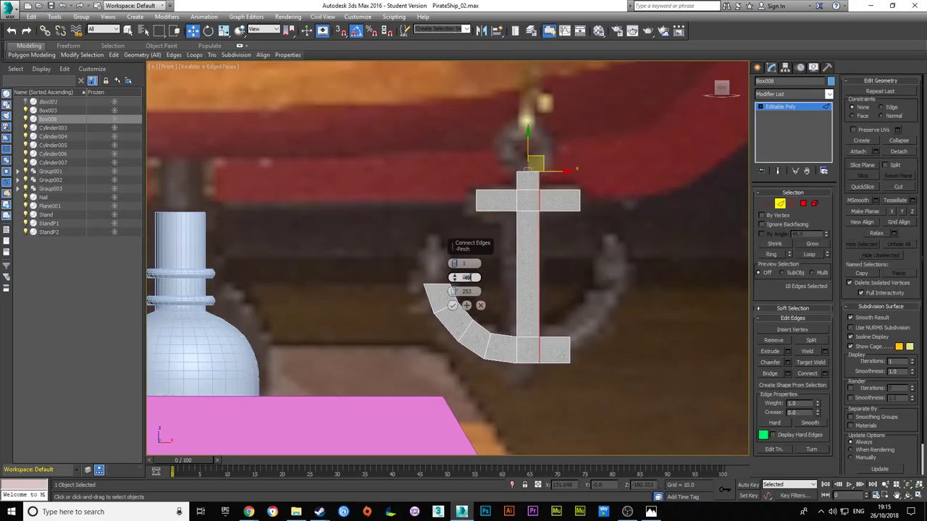
pyautogui.click(452, 305)
# Mirror the arm with a Symmetry modifier and extrude both arm tips upward.
pyautogui.click(793, 94)
pyautogui.click(780, 114)
pyautogui.press('4')
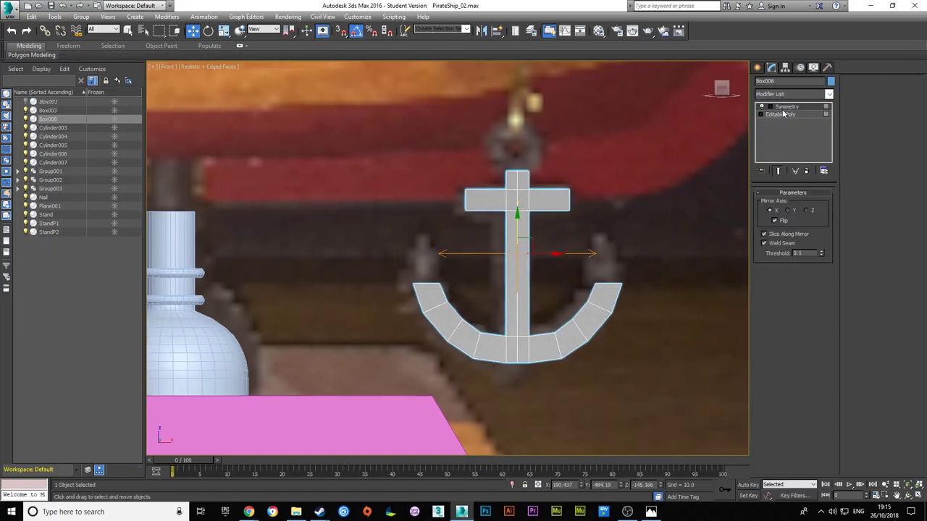
pyautogui.click(778, 172)
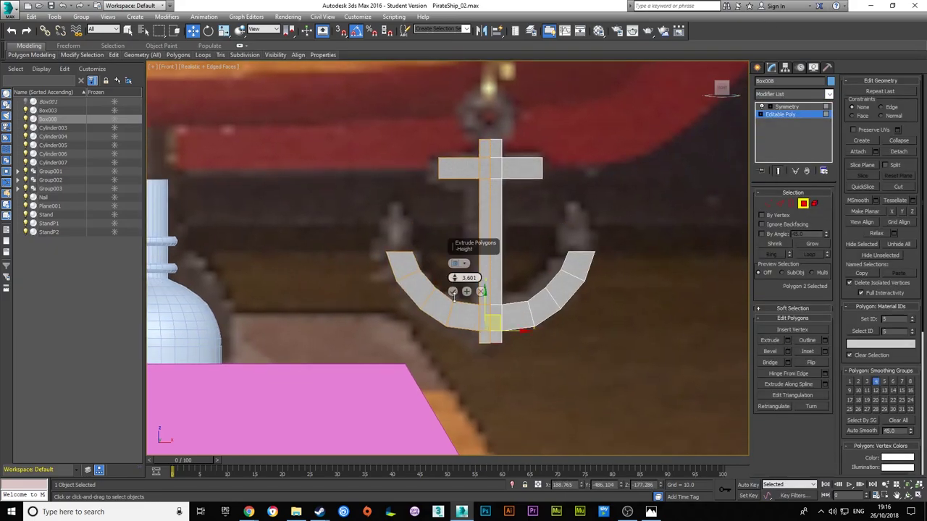
pyautogui.click(453, 292)
pyautogui.click(432, 276)
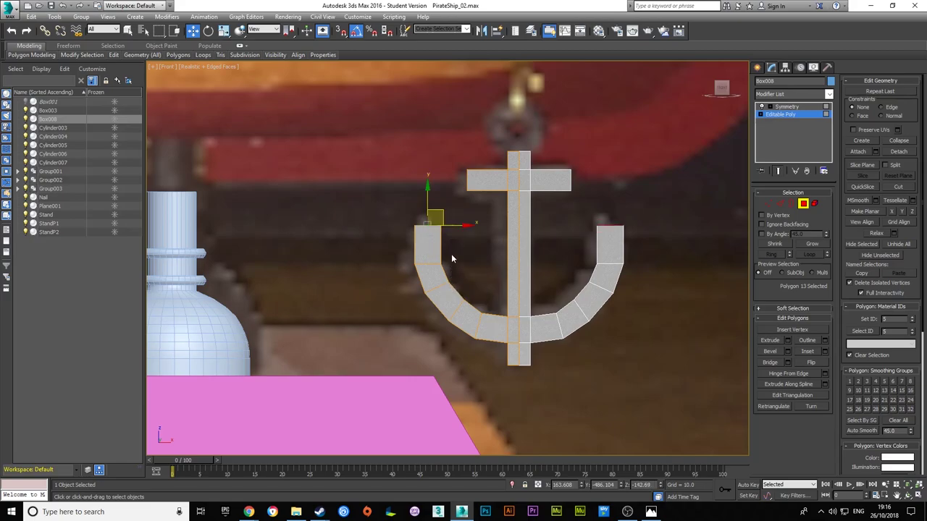
pyautogui.scroll(-5, 858, 357)
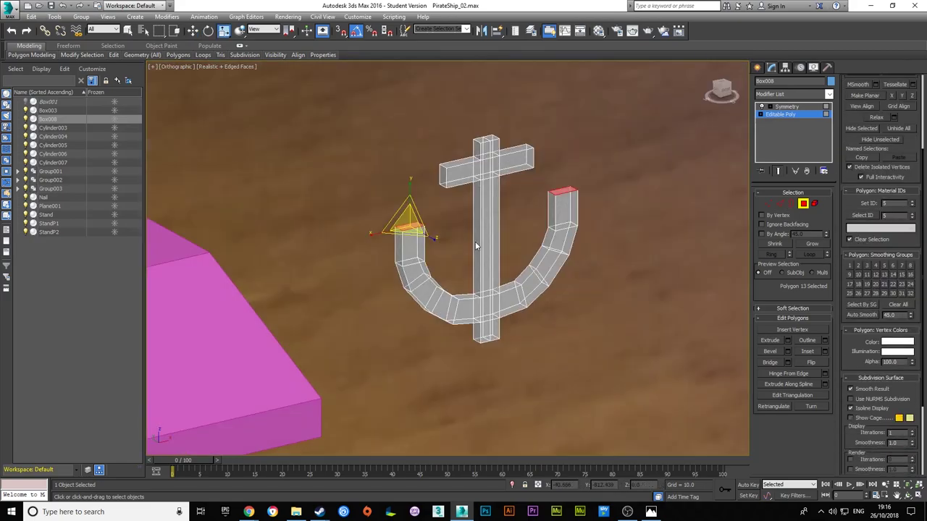
# Chamfer the edge loop running down the anchor's centre.
pyautogui.press('2')
pyautogui.doubleClick(485, 282)
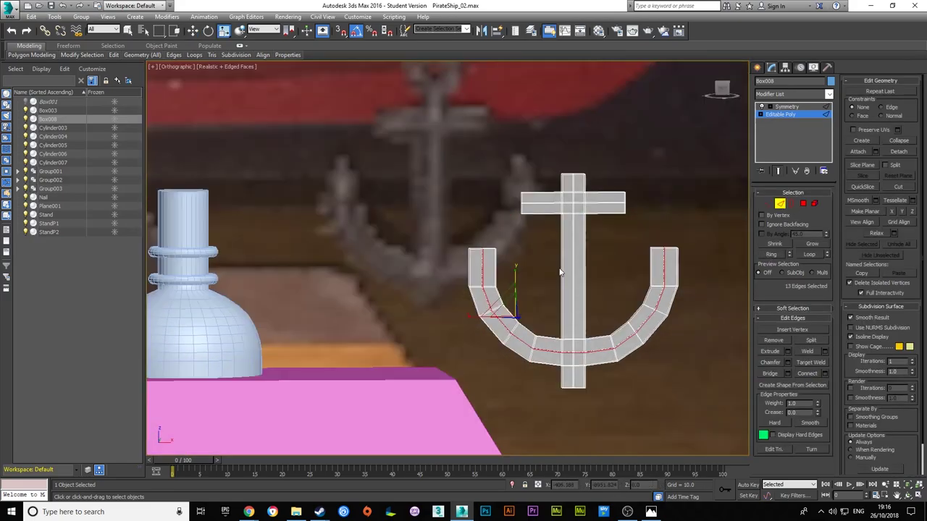
pyautogui.keyDown('alt'); pyautogui.moveTo(485, 282); pyautogui.dragTo(554, 276, button='middle'); pyautogui.keyUp('alt')
pyautogui.keyDown('alt'); pyautogui.moveTo(554, 324); pyautogui.dragTo(625, 353, button='middle'); pyautogui.keyUp('alt')
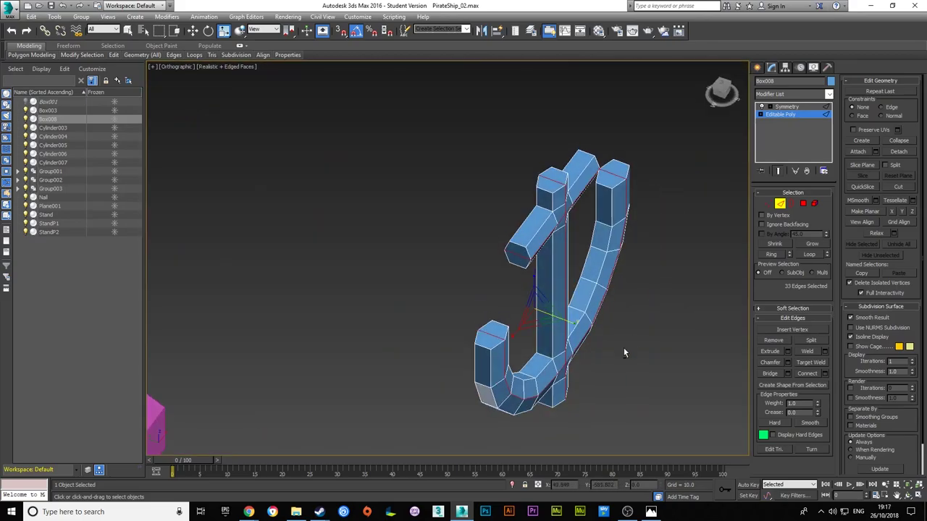
pyautogui.rightClick(550, 229)
pyautogui.scroll(5, 551, 195)
pyautogui.scroll(8, 551, 194)
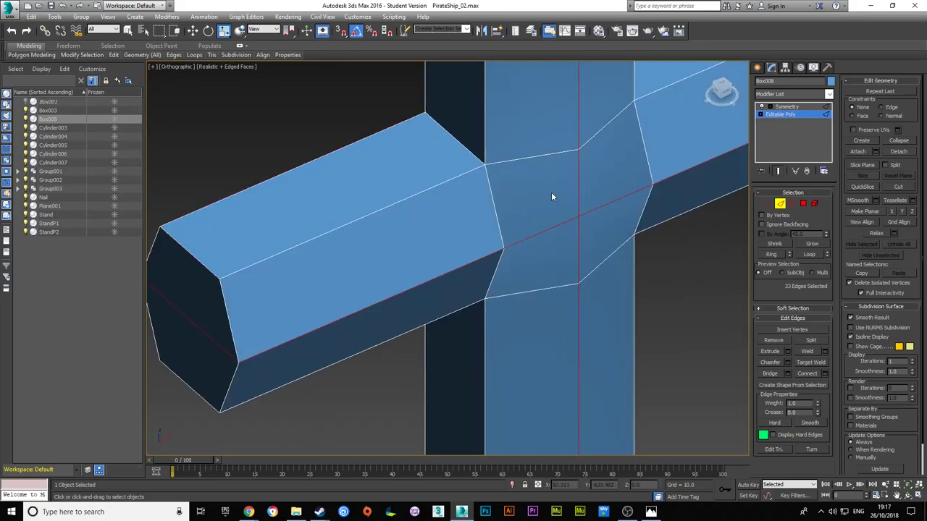
pyautogui.keyDown('alt'); pyautogui.moveTo(643, 326); pyautogui.dragTo(621, 383, button='middle'); pyautogui.keyUp('alt')
pyautogui.click(788, 362)
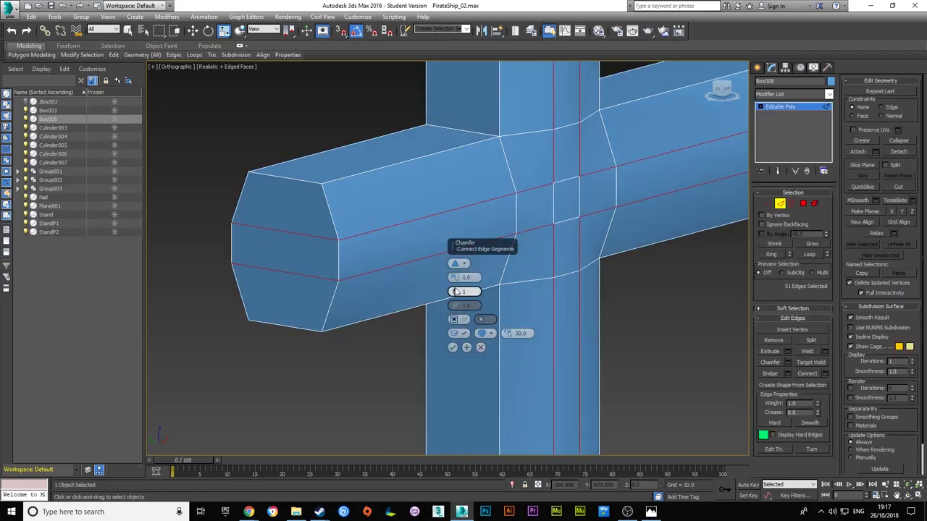
pyautogui.moveTo(621, 290)
pyautogui.keyDown('alt'); pyautogui.mouseDown(button='middle')
pyautogui.moveTo(617, 263)
pyautogui.moveTo(528, 265)
pyautogui.moveTo(481, 303)
pyautogui.moveTo(507, 261)
pyautogui.mouseUp(button='middle'); pyautogui.keyUp('alt')
pyautogui.press('Return')
# Select edges at the cross junction and begin cutting new edges in vertex mode.
pyautogui.scroll(5, 538, 237)
pyautogui.click(538, 238)
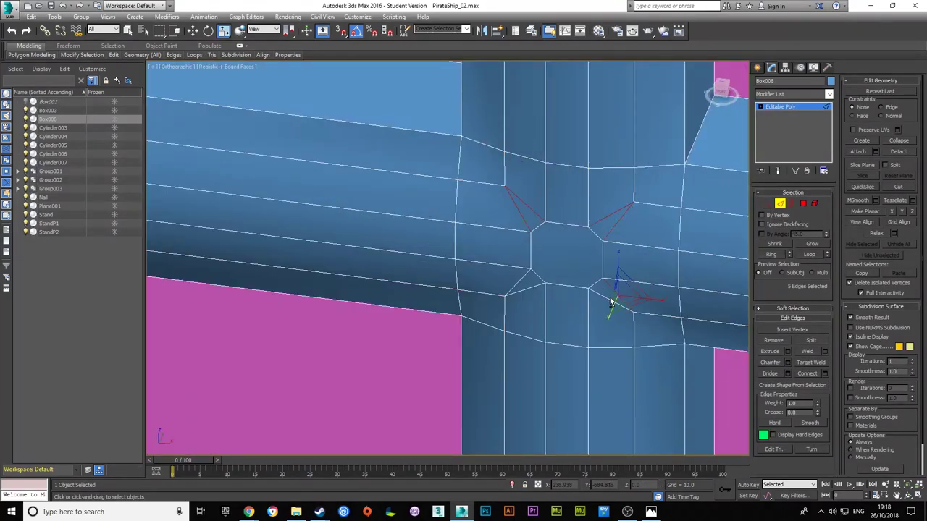
pyautogui.keyDown('alt'); pyautogui.moveTo(494, 198); pyautogui.dragTo(517, 285, button='middle'); pyautogui.keyUp('alt')
pyautogui.press('1')
pyautogui.hotkey('alt', 'c')
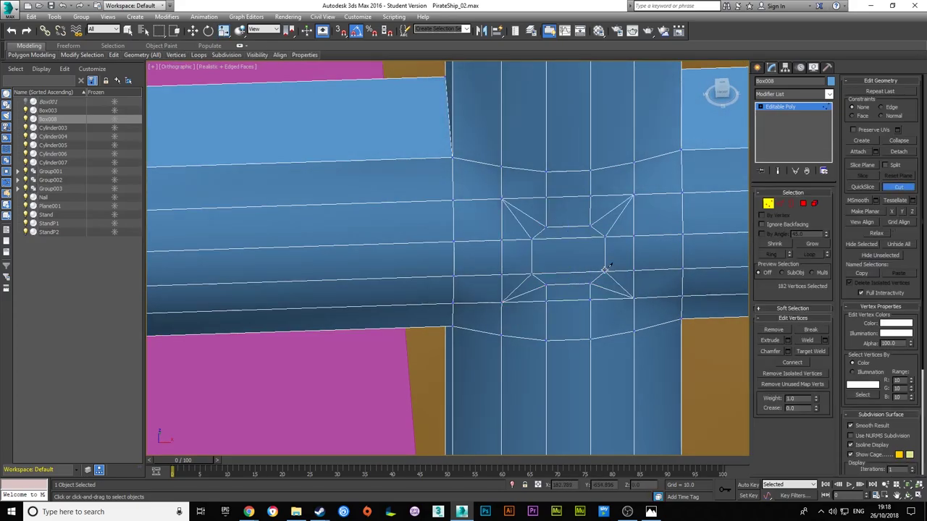
pyautogui.press('2')
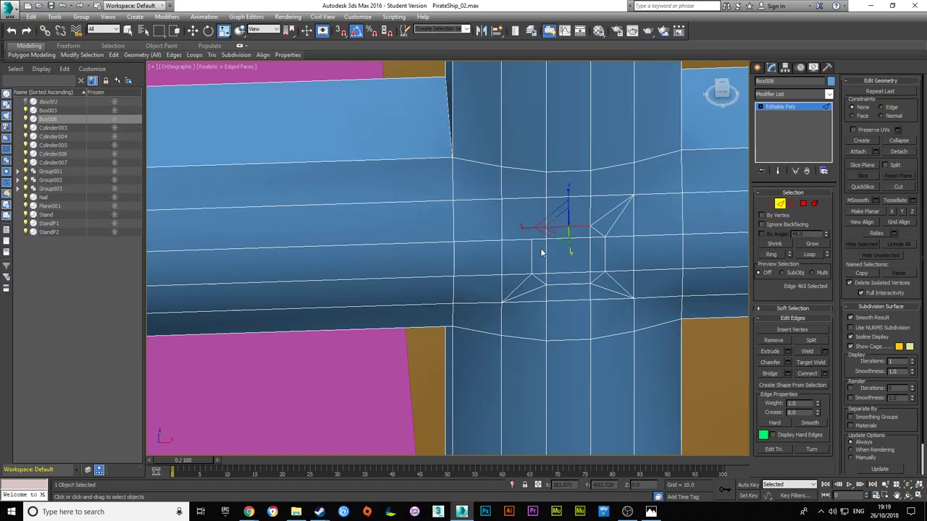
# Cut a diagonal edge through the junction's centre square.
pyautogui.hotkey('shift', 'z')
pyautogui.hotkey('shift', 'z')
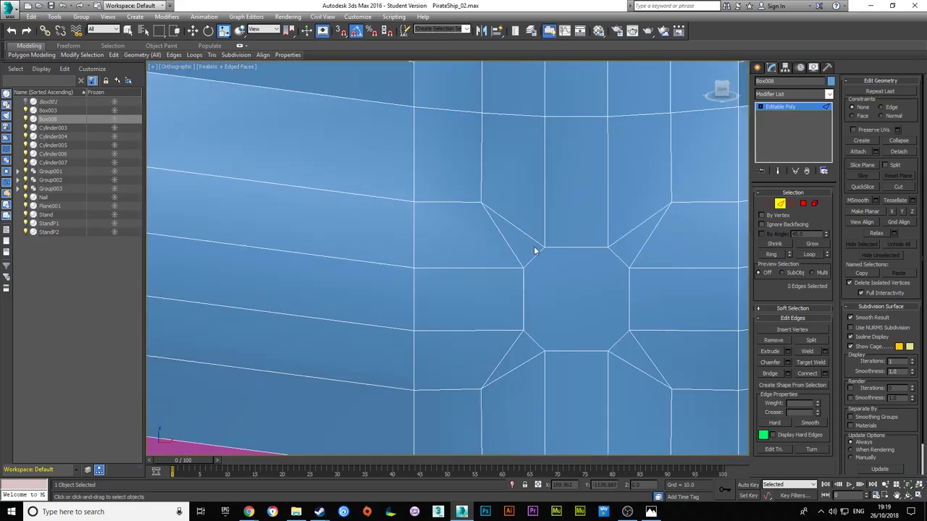
pyautogui.press('1')
pyautogui.hotkey('alt', 'c')
pyautogui.click(630, 324)
pyautogui.moveTo(630, 323); pyautogui.dragTo(607, 241, button='middle')
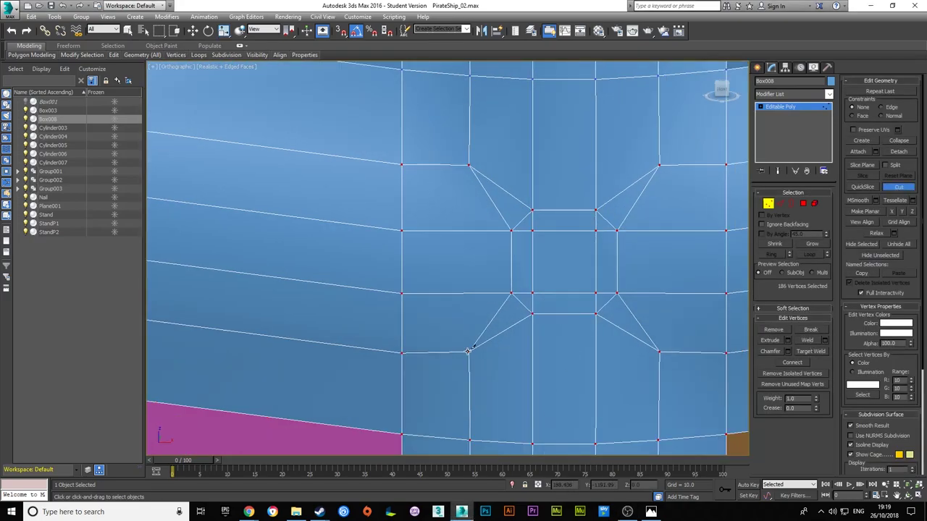
pyautogui.press('2')
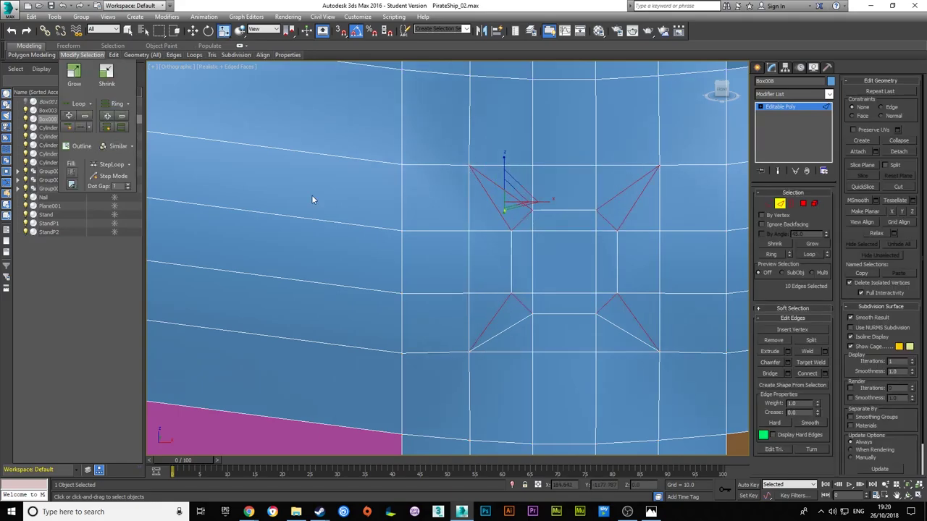
# Extend the edge selection as a loop around the anchor.
pyautogui.moveTo(616, 283)
pyautogui.keyDown('alt'); pyautogui.mouseDown(button='middle')
pyautogui.moveTo(463, 275)
pyautogui.moveTo(563, 236)
pyautogui.mouseUp(button='middle'); pyautogui.keyUp('alt')
pyautogui.scroll(3, 463, 275)
pyautogui.hotkey('alt', 'l')
pyautogui.moveTo(507, 290)
pyautogui.keyDown('alt'); pyautogui.mouseDown(button='middle')
pyautogui.moveTo(549, 369)
pyautogui.moveTo(473, 255)
pyautogui.mouseUp(button='middle'); pyautogui.keyUp('alt')
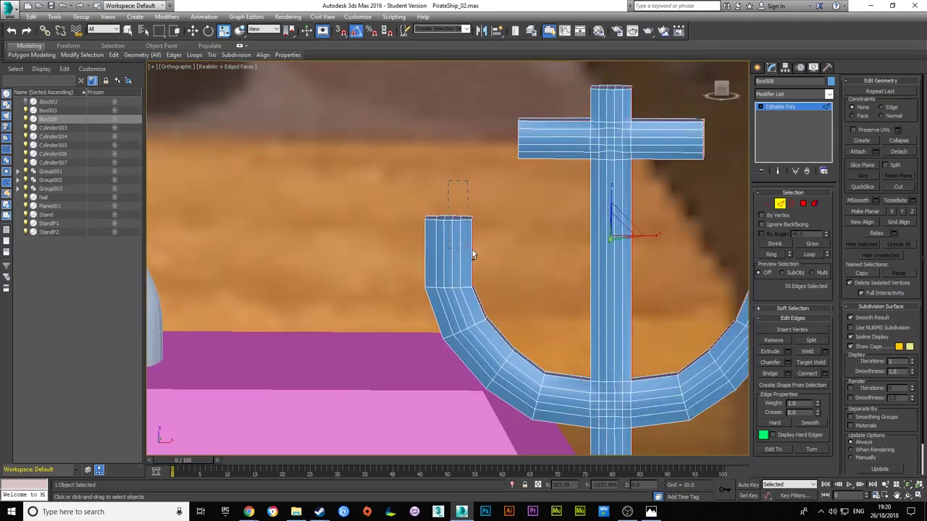
# In the front view in Vertex mode, pick the corner vertices of the anchor's arm.
pyautogui.moveTo(610, 392)
pyautogui.keyDown('alt'); pyautogui.mouseDown(button='middle')
pyautogui.moveTo(493, 181)
pyautogui.moveTo(668, 122)
pyautogui.moveTo(446, 253)
pyautogui.moveTo(507, 184)
pyautogui.mouseUp(button='middle'); pyautogui.keyUp('alt')
pyautogui.press('4')
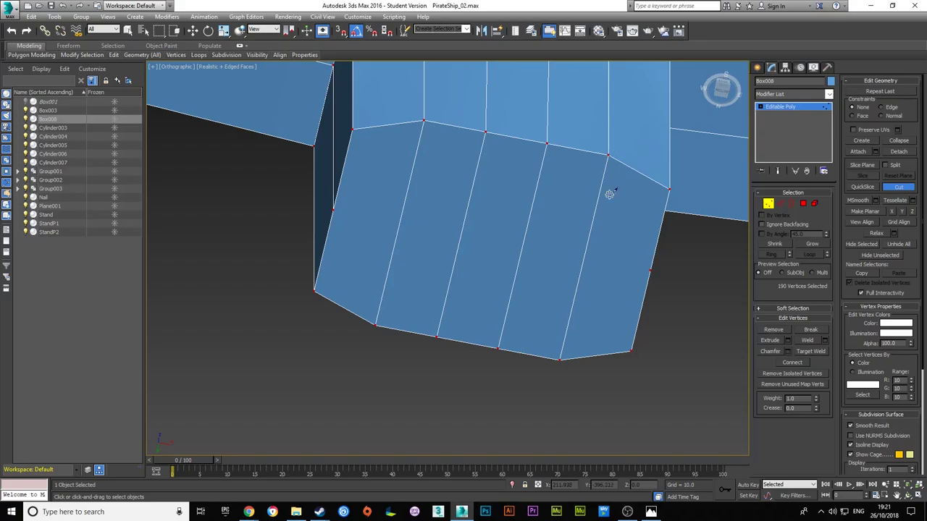
pyautogui.moveTo(610, 194)
pyautogui.keyDown('alt'); pyautogui.mouseDown(button='middle')
pyautogui.moveTo(485, 286)
pyautogui.moveTo(416, 180)
pyautogui.moveTo(413, 251)
pyautogui.moveTo(489, 211)
pyautogui.moveTo(449, 246)
pyautogui.moveTo(456, 252)
pyautogui.mouseUp(button='middle'); pyautogui.keyUp('alt')
pyautogui.press('2')
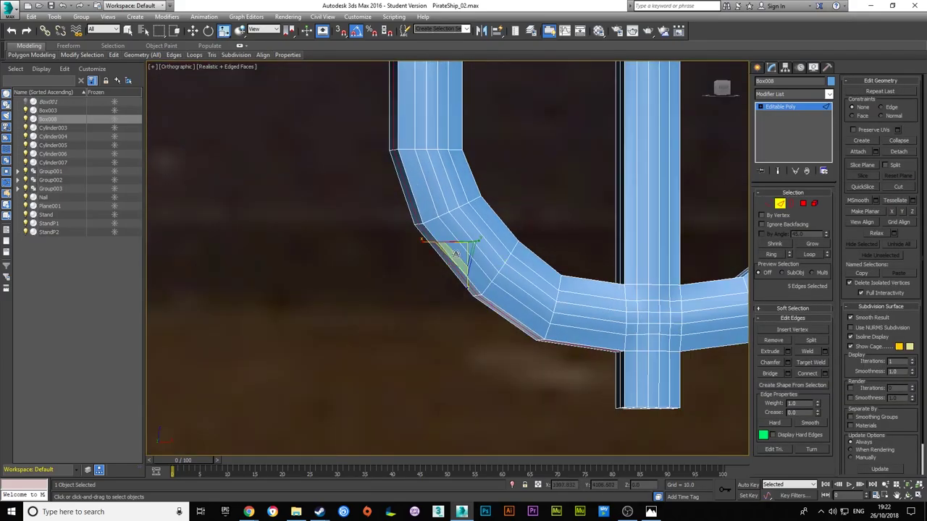
pyautogui.click(722, 90)
pyautogui.scroll(-5, 463, 253)
pyautogui.scroll(5, 463, 254)
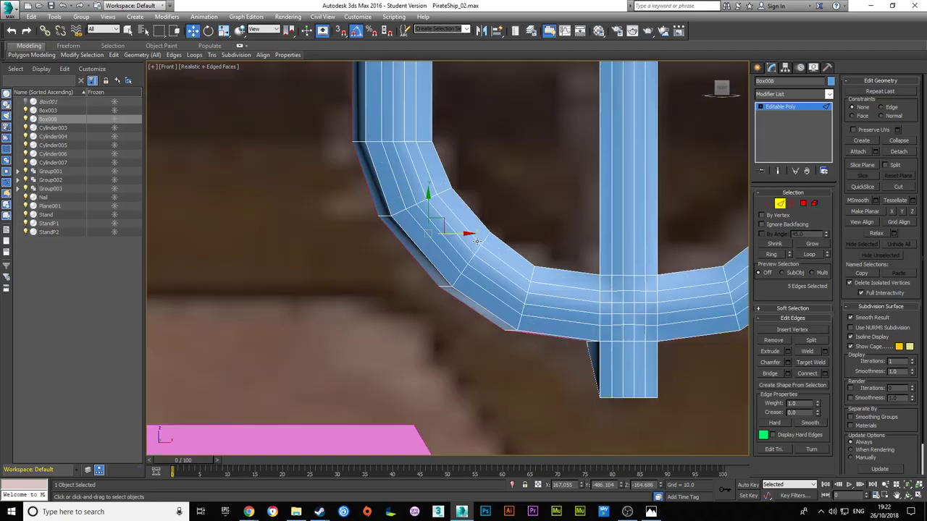
pyautogui.press('1')
pyautogui.scroll(3, 484, 289)
pyautogui.click(484, 293)
pyautogui.click(494, 280)
# Reposition the vertex at the curved arm's bend, checking its depth from several angles.
pyautogui.keyDown('alt'); pyautogui.moveTo(495, 280); pyautogui.dragTo(433, 225, button='middle'); pyautogui.keyUp('alt')
pyautogui.scroll(3, 542, 216)
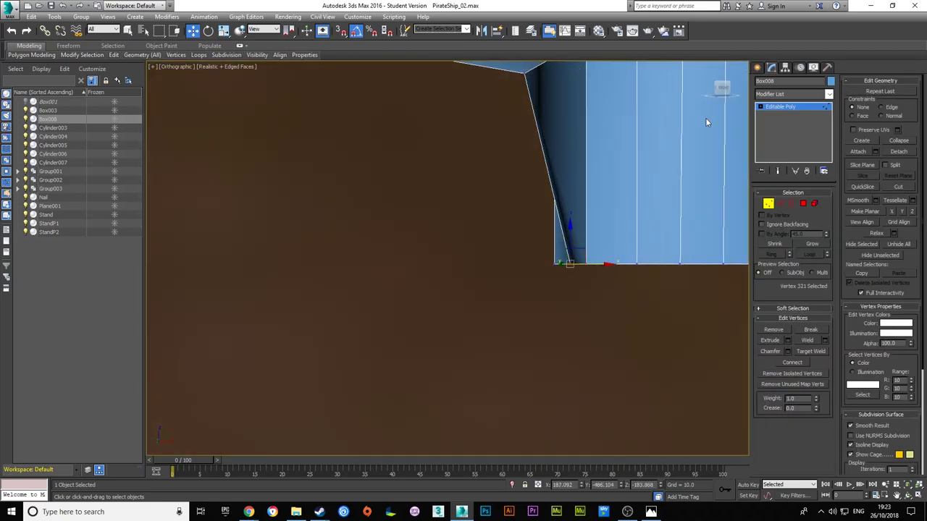
pyautogui.moveTo(542, 216); pyautogui.dragTo(391, 217, button='middle')
pyautogui.scroll(-5, 536, 440)
pyautogui.scroll(2, 339, 274)
pyautogui.scroll(-3, 339, 274)
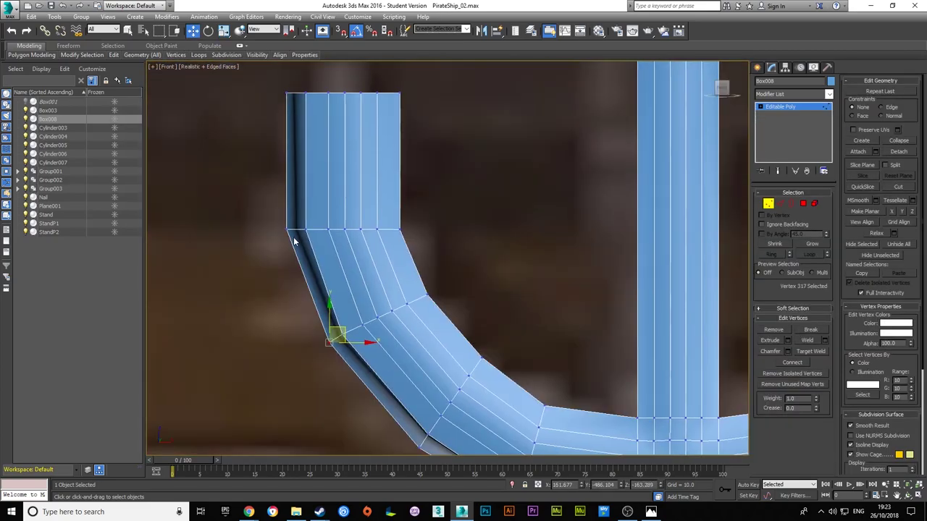
pyautogui.moveTo(294, 237)
pyautogui.mouseDown(button='middle')
pyautogui.moveTo(382, 303)
pyautogui.moveTo(478, 340)
pyautogui.moveTo(572, 293)
pyautogui.mouseUp(button='middle')
pyautogui.scroll(4, 572, 293)
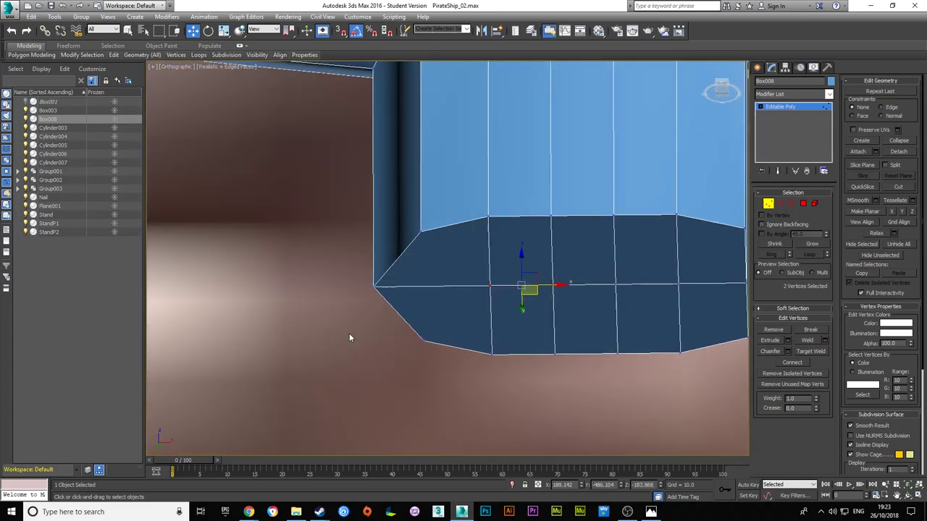
pyautogui.scroll(-4, 349, 335)
pyautogui.scroll(2, 482, 263)
pyautogui.keyDown('alt'); pyautogui.moveTo(483, 263); pyautogui.dragTo(378, 271, button='middle'); pyautogui.keyUp('alt')
pyautogui.press('f')
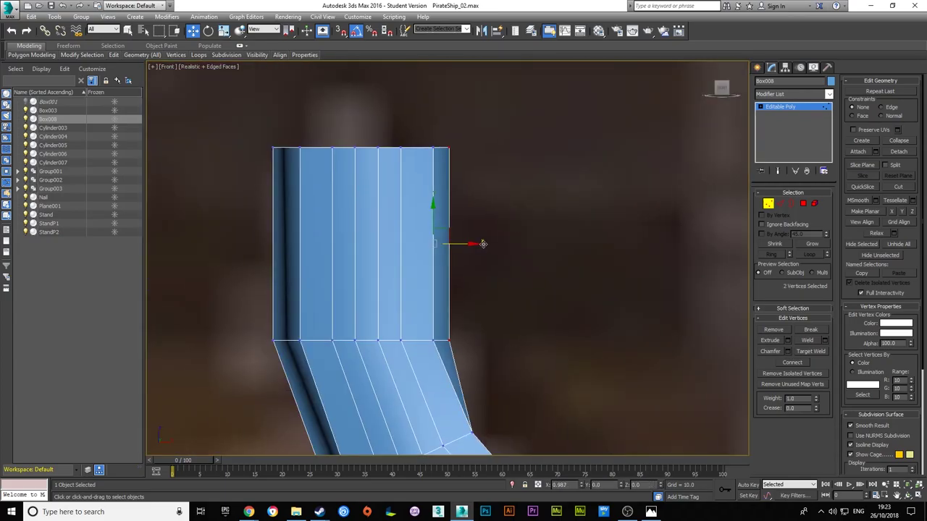
pyautogui.keyDown('alt'); pyautogui.moveTo(483, 244); pyautogui.dragTo(472, 331, button='middle'); pyautogui.keyUp('alt')
pyautogui.press('f')
pyautogui.scroll(3, 374, 313)
pyautogui.scroll(2, 438, 321)
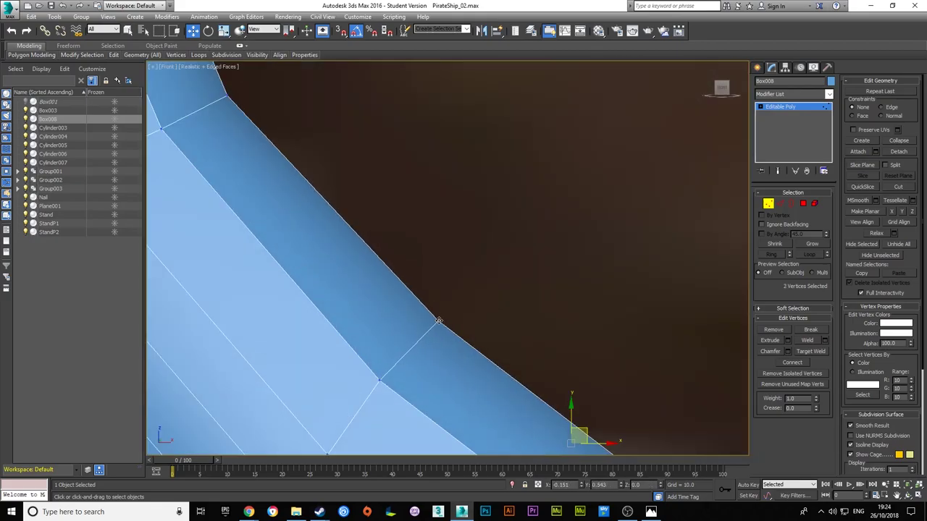
pyautogui.scroll(-4, 438, 320)
pyautogui.click(509, 343)
pyautogui.scroll(3, 465, 214)
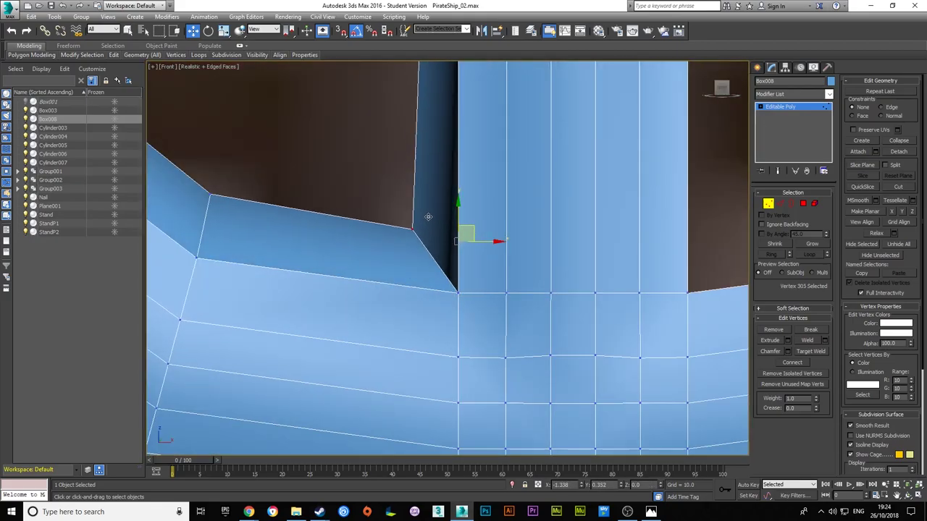
pyautogui.keyDown('alt'); pyautogui.moveTo(428, 216); pyautogui.dragTo(590, 246, button='middle'); pyautogui.keyUp('alt')
pyautogui.press('f')
# Select and reshape the vertices on the end of the arm.
pyautogui.moveTo(569, 332)
pyautogui.mouseDown(button='middle')
pyautogui.moveTo(479, 208)
pyautogui.moveTo(484, 242)
pyautogui.moveTo(567, 218)
pyautogui.mouseUp(button='middle')
pyautogui.scroll(-3, 455, 231)
pyautogui.scroll(4, 484, 242)
pyautogui.press('f')
pyautogui.keyDown('alt'); pyautogui.moveTo(200, 192); pyautogui.dragTo(356, 290, button='middle'); pyautogui.keyUp('alt')
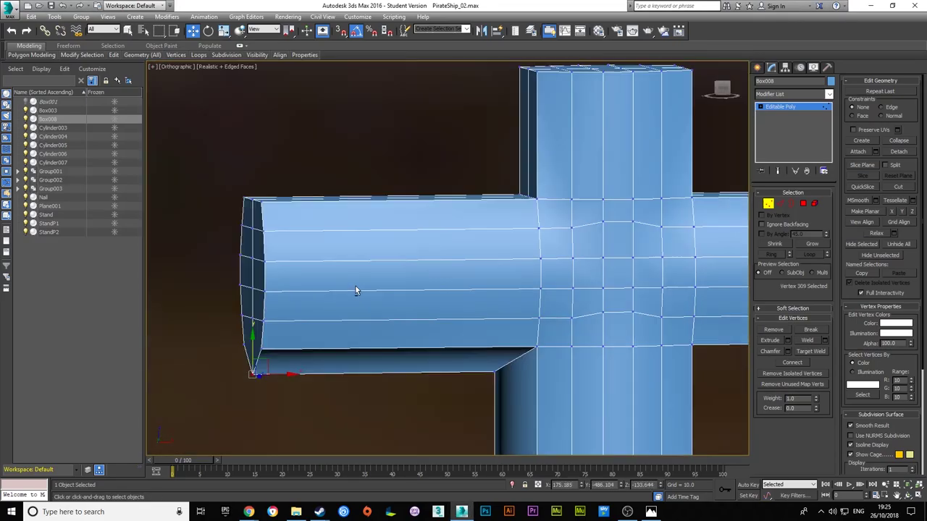
pyautogui.moveTo(217, 210); pyautogui.dragTo(272, 326)
pyautogui.scroll(4, 252, 252)
pyautogui.moveTo(478, 246)
pyautogui.keyDown('alt'); pyautogui.mouseDown(button='middle')
pyautogui.moveTo(509, 318)
pyautogui.moveTo(471, 239)
pyautogui.moveTo(454, 174)
pyautogui.mouseUp(button='middle'); pyautogui.keyUp('alt')
pyautogui.press('f')
# Move the crossbar end's corner vertex to give it an angled, chamfered corner.
pyautogui.press('f')
pyautogui.scroll(-3, 454, 168)
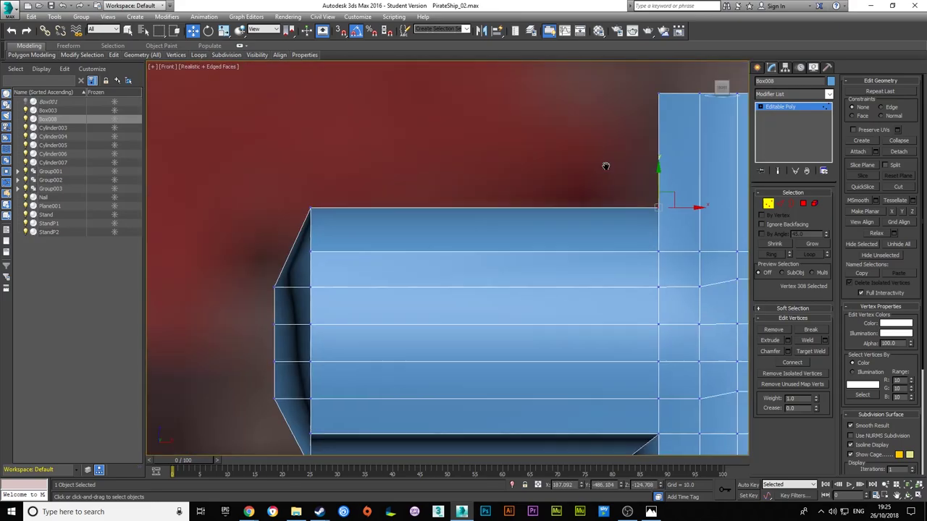
pyautogui.scroll(3, 487, 255)
pyautogui.moveTo(486, 255)
pyautogui.keyDown('alt'); pyautogui.mouseDown(button='middle')
pyautogui.moveTo(399, 170)
pyautogui.moveTo(638, 165)
pyautogui.mouseUp(button='middle'); pyautogui.keyUp('alt')
pyautogui.press('f')
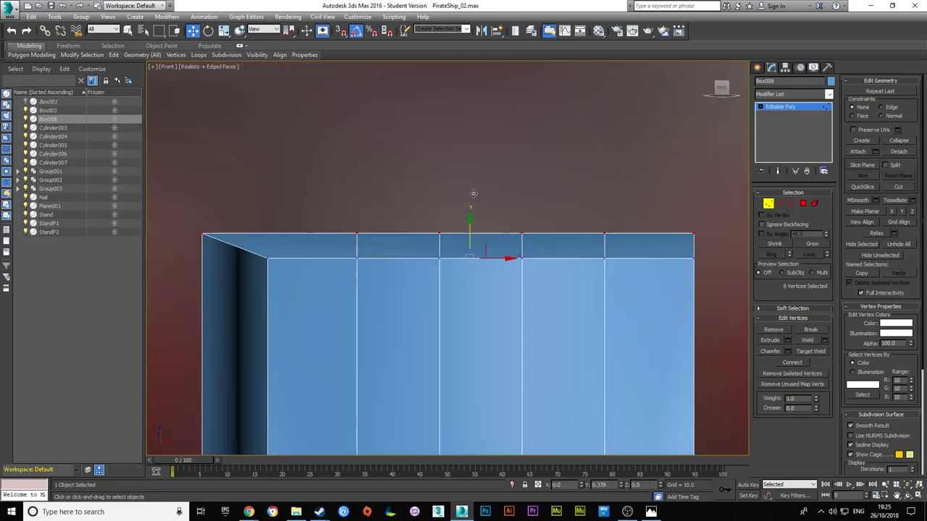
pyautogui.scroll(-3, 406, 218)
pyautogui.scroll(3, 355, 186)
pyautogui.click(342, 201)
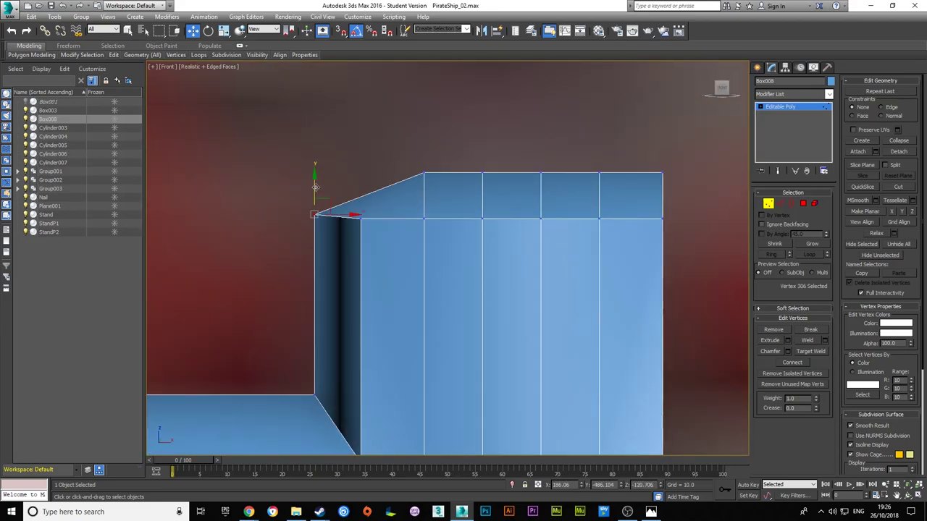
pyautogui.scroll(-3, 396, 183)
pyautogui.scroll(-2, 449, 145)
pyautogui.scroll(4, 420, 256)
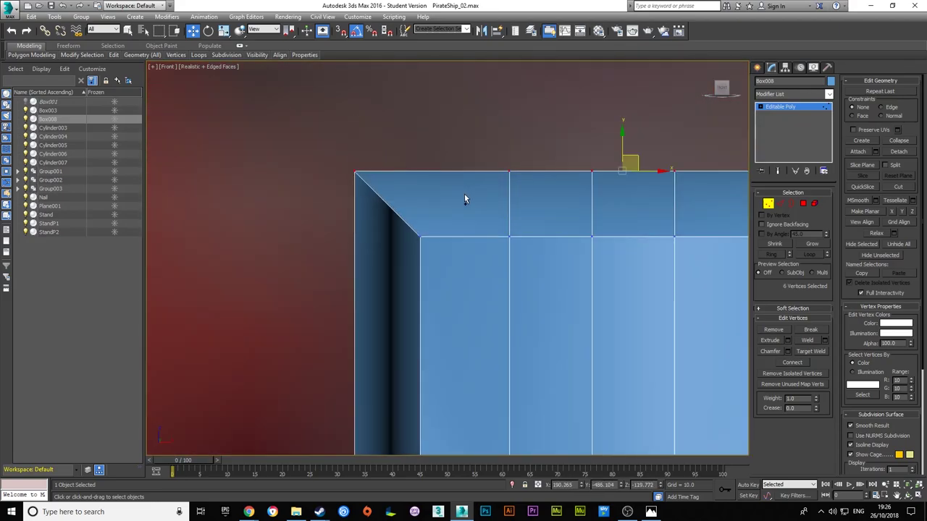
pyautogui.scroll(-2, 466, 198)
pyautogui.keyDown('alt'); pyautogui.moveTo(449, 261); pyautogui.dragTo(478, 218, button='middle'); pyautogui.keyUp('alt')
# In Polygon mode, select and delete the right half of the anchor.
pyautogui.press('f')
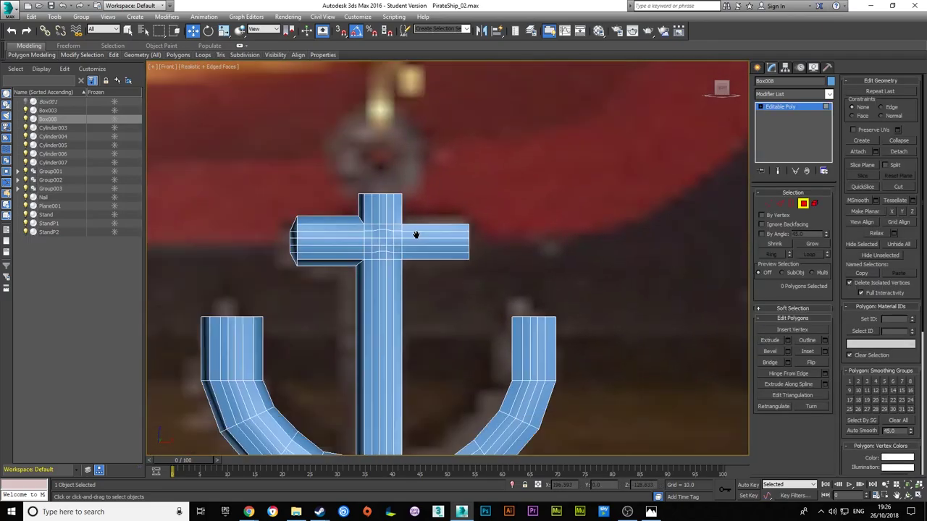
pyautogui.press('4')
pyautogui.moveTo(383, 101); pyautogui.dragTo(507, 449)
pyautogui.moveTo(434, 217)
pyautogui.keyDown('alt'); pyautogui.mouseDown(button='middle')
pyautogui.moveTo(518, 215)
pyautogui.moveTo(434, 289)
pyautogui.mouseUp(button='middle'); pyautogui.keyUp('alt')
pyautogui.press('f')
pyautogui.moveTo(312, 73); pyautogui.dragTo(377, 446)
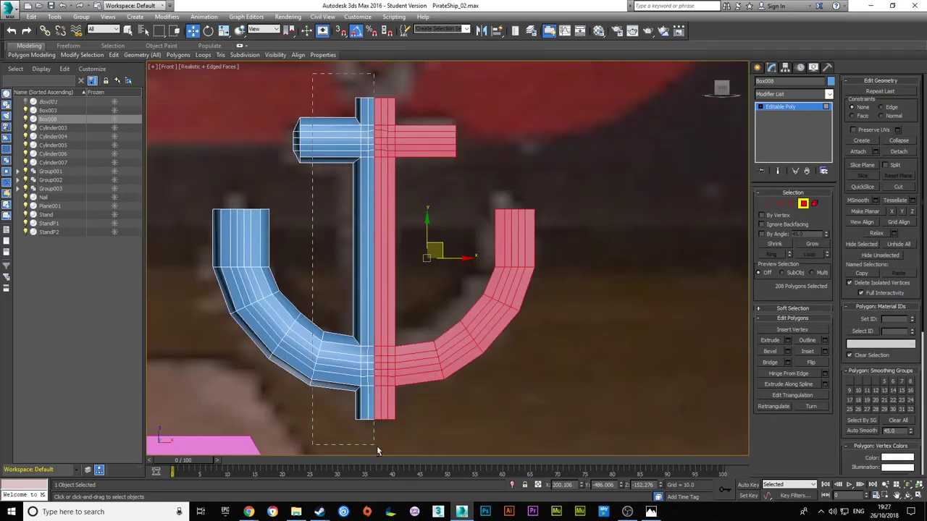
# Mirror the remaining half side-to-side with a Symmetry modifier on the X axis.
pyautogui.scroll(3, 400, 329)
pyautogui.scroll(3, 374, 304)
pyautogui.scroll(-4, 480, 190)
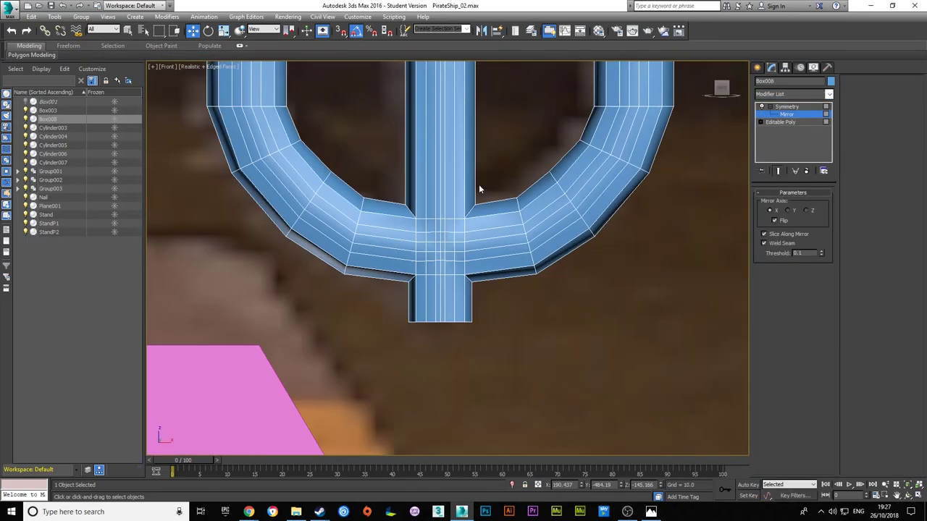
pyautogui.scroll(5, 464, 190)
pyautogui.press('1')
pyautogui.scroll(-3, 464, 190)
pyautogui.scroll(3, 464, 190)
pyautogui.scroll(-5, 464, 189)
# Remove one side of the shaft and mirror the anchor front-to-back on the Z axis.
pyautogui.rightClick(467, 181)
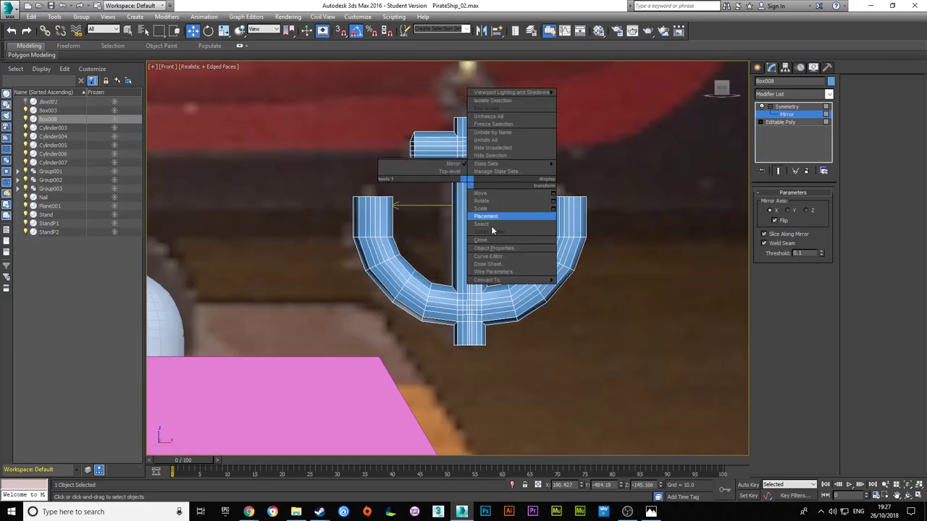
pyautogui.moveTo(426, 332); pyautogui.dragTo(426, 332)
pyautogui.scroll(3, 426, 333)
pyautogui.keyDown('alt'); pyautogui.moveTo(426, 332); pyautogui.dragTo(501, 354, button='middle'); pyautogui.keyUp('alt')
pyautogui.scroll(-4, 527, 345)
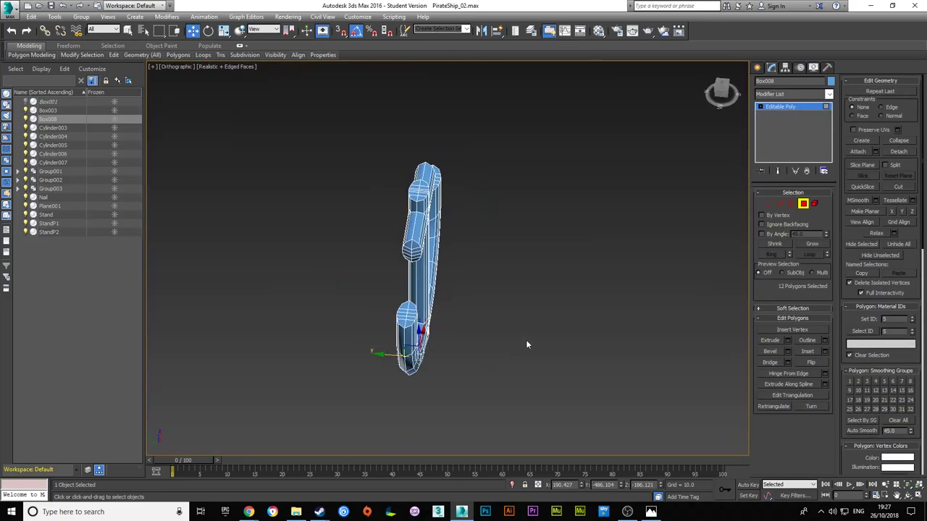
pyautogui.scroll(5, 451, 398)
pyautogui.keyDown('alt'); pyautogui.moveTo(494, 271); pyautogui.dragTo(435, 244, button='middle'); pyautogui.keyUp('alt')
pyautogui.scroll(-4, 385, 187)
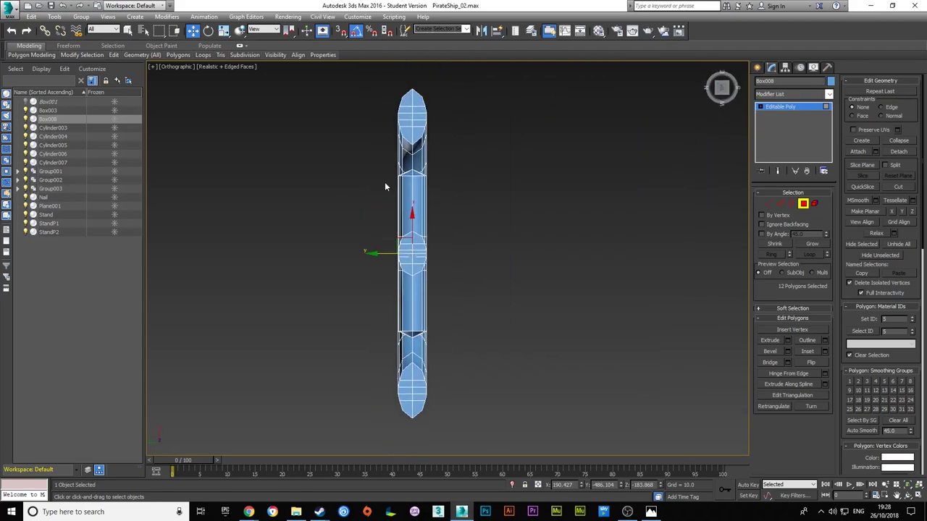
pyautogui.click(789, 211)
pyautogui.scroll(5, 381, 267)
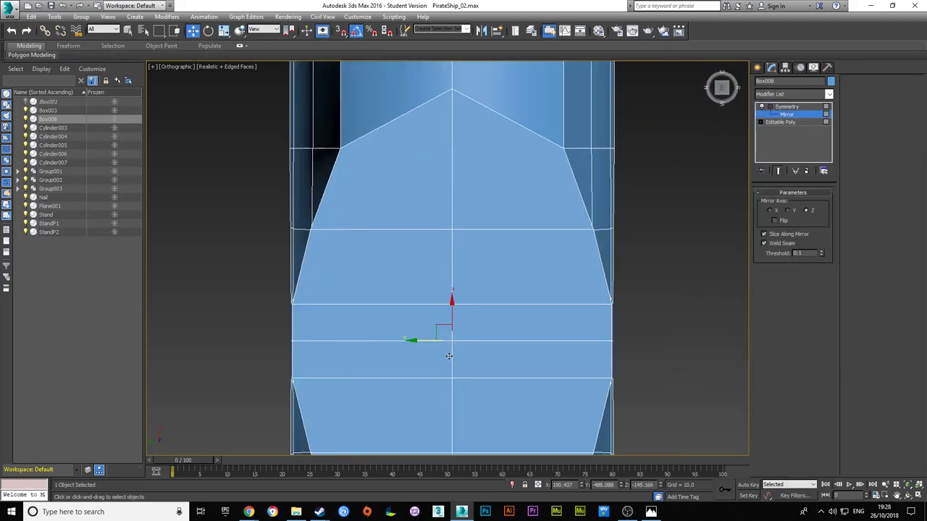
# Collapse the anchor's modifier stack to an Editable Poly.
pyautogui.rightClick(457, 252)
pyautogui.click(594, 372)
pyautogui.press('f')
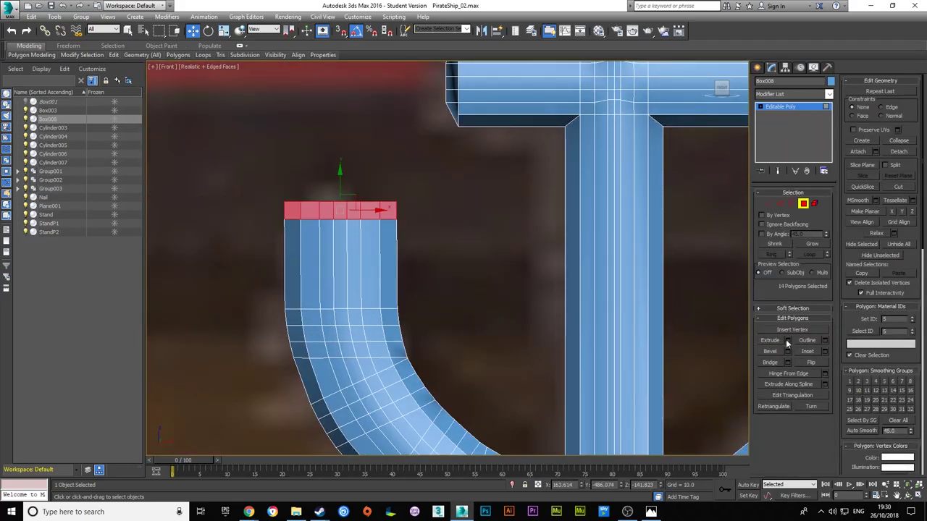
# Orbit to an angled view of the anchor to inspect its pointed arm tips.
pyautogui.scroll(-5, 336, 100)
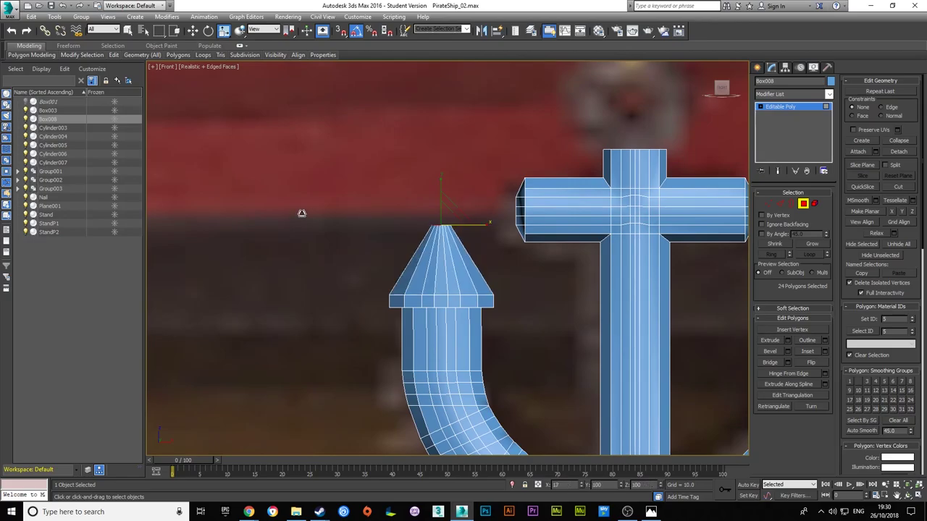
pyautogui.keyDown('alt'); pyautogui.moveTo(302, 211); pyautogui.dragTo(438, 28, button='middle'); pyautogui.keyUp('alt')
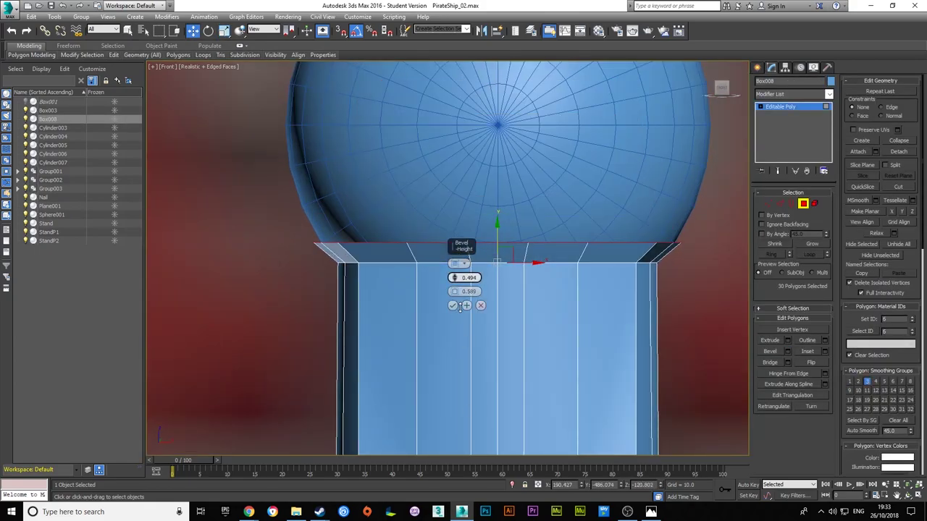
# Bevel Box008's top faces twice, raising the height and shrinking the outline to round it off.
pyautogui.scroll(10, 501, 291)
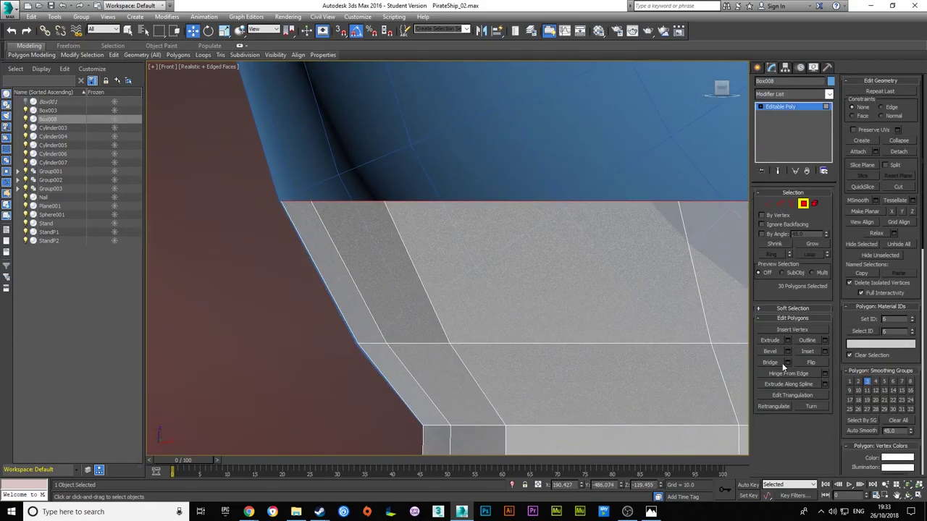
pyautogui.moveTo(454, 278); pyautogui.dragTo(454, 275)
pyautogui.moveTo(431, 329); pyautogui.dragTo(407, 326, button='middle')
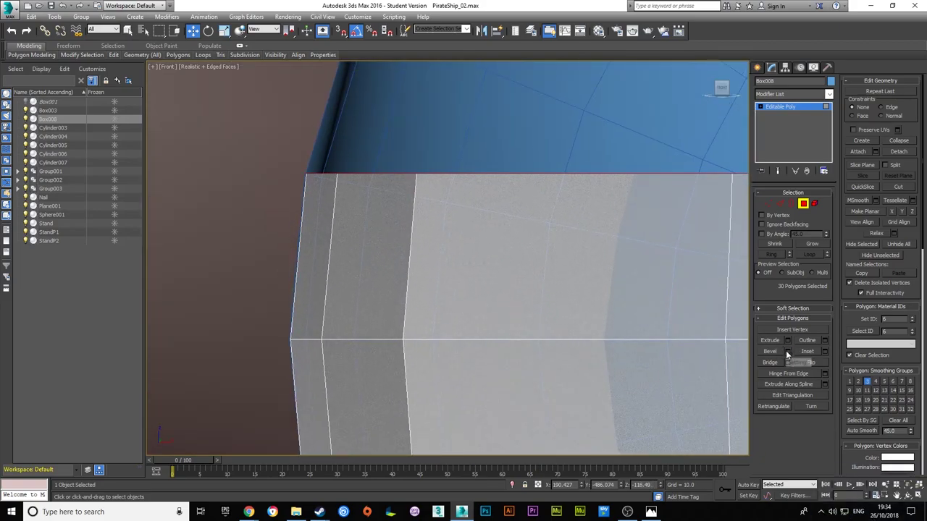
pyautogui.click(788, 353)
pyautogui.click(824, 351)
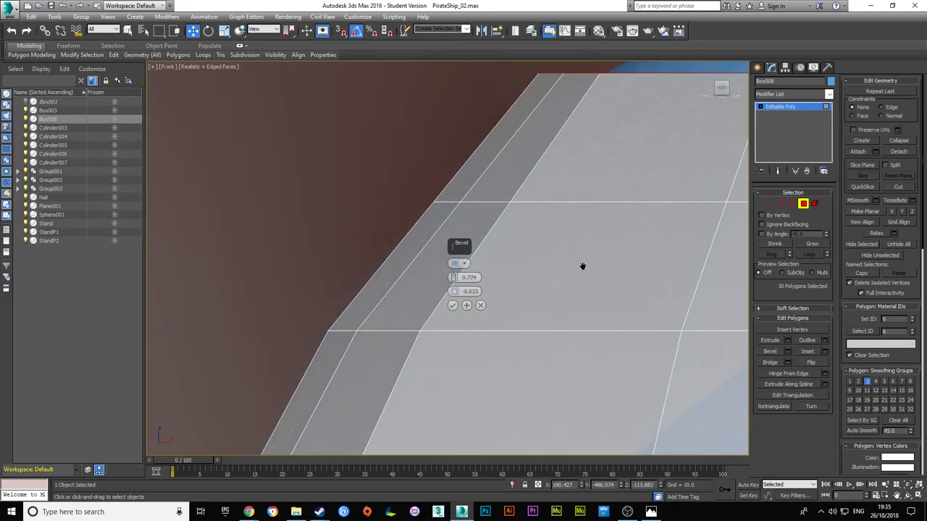
pyautogui.moveTo(453, 278); pyautogui.dragTo(454, 294)
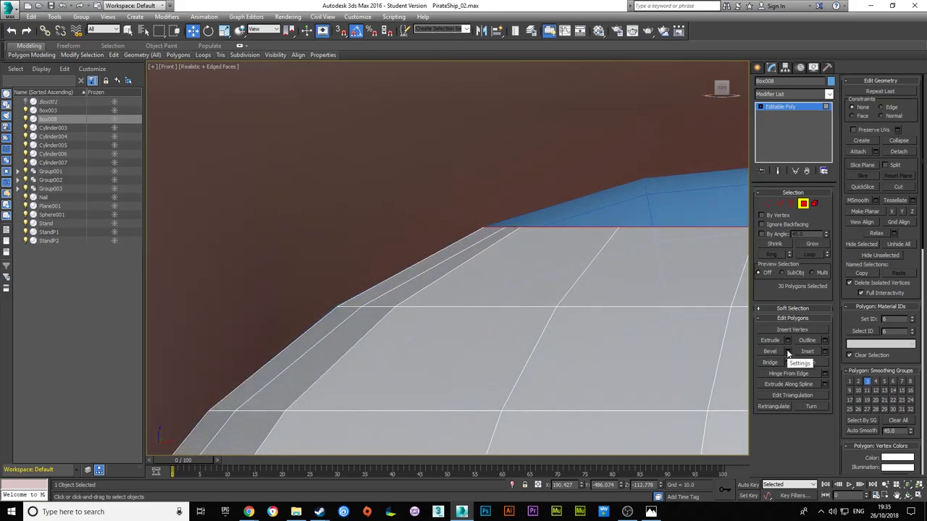
pyautogui.keyDown('alt'); pyautogui.moveTo(724, 348); pyautogui.dragTo(752, 360, button='middle'); pyautogui.keyUp('alt')
pyautogui.press('z')
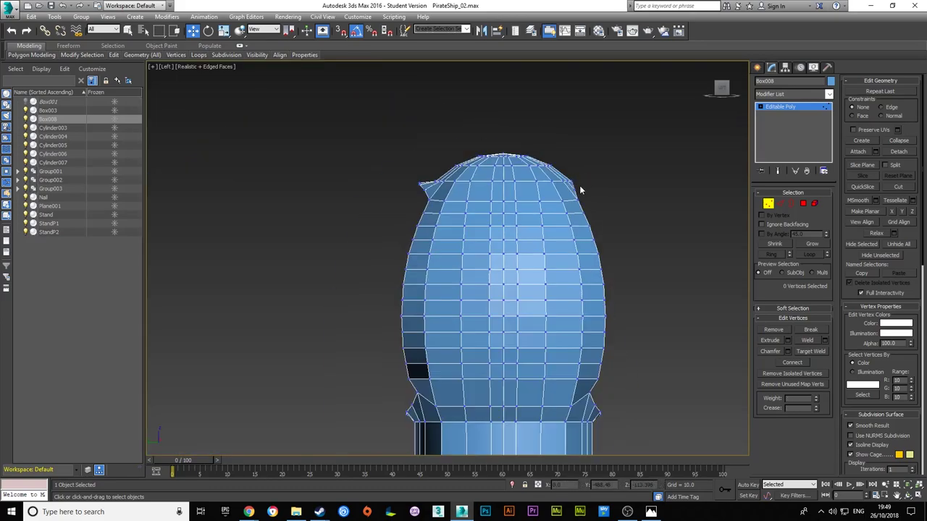
# Fix the dome's stray spiked vertex, rotate the torus, and show the front reference view.
pyautogui.moveTo(410, 203); pyautogui.dragTo(466, 269)
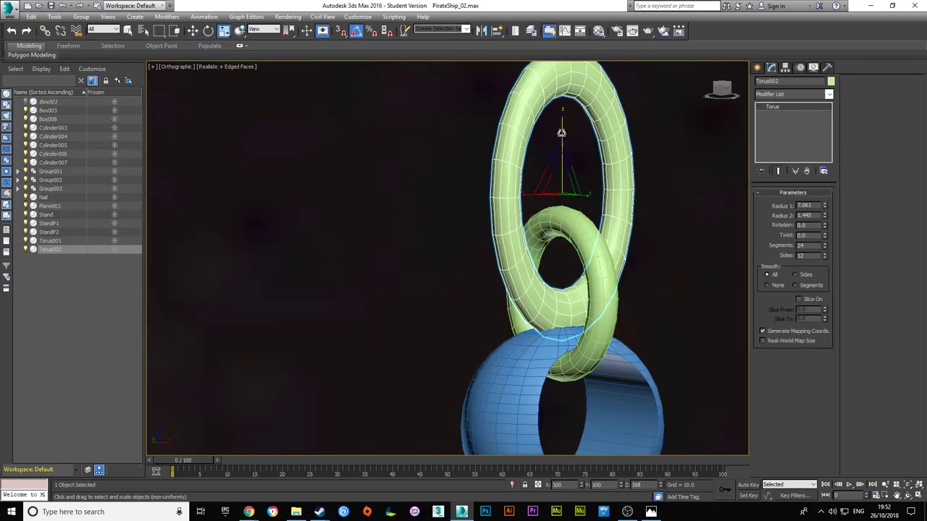
pyautogui.press('e')
pyautogui.press('f')
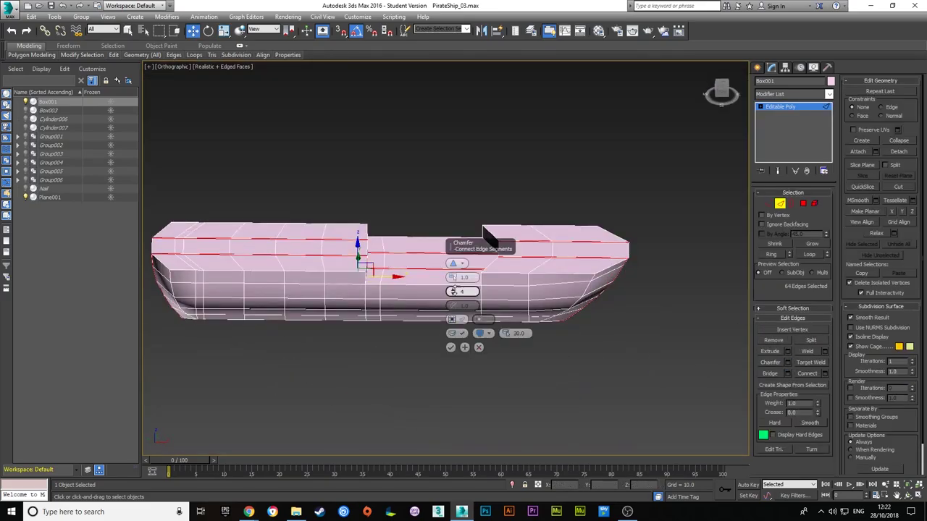
# Orbit to view Box001's hull from above to check its rounded, tapered bow.
pyautogui.keyDown('alt'); pyautogui.moveTo(454, 292); pyautogui.dragTo(458, 299, button='middle'); pyautogui.keyUp('alt')
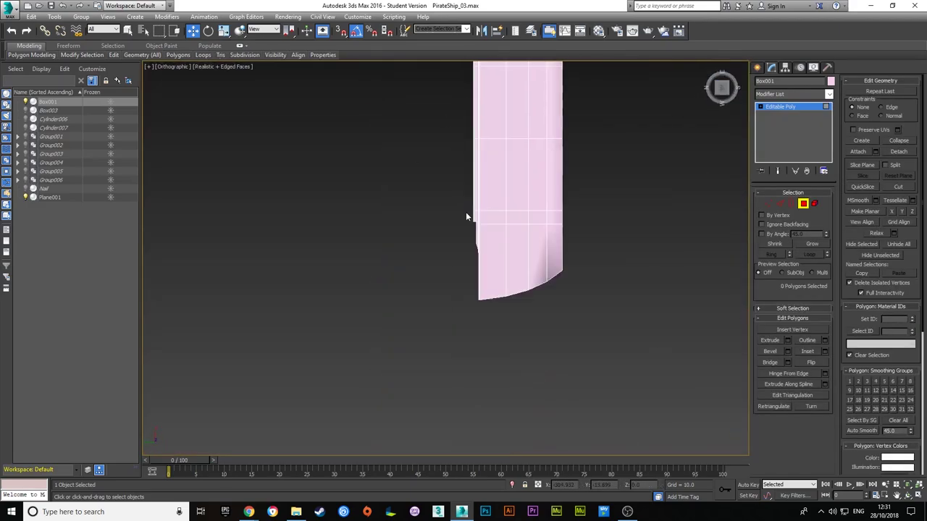
# Select and remove the inner polygons along the half hull's centre edge.
pyautogui.scroll(5, 466, 215)
pyautogui.moveTo(470, 68); pyautogui.dragTo(352, 186, button='middle')
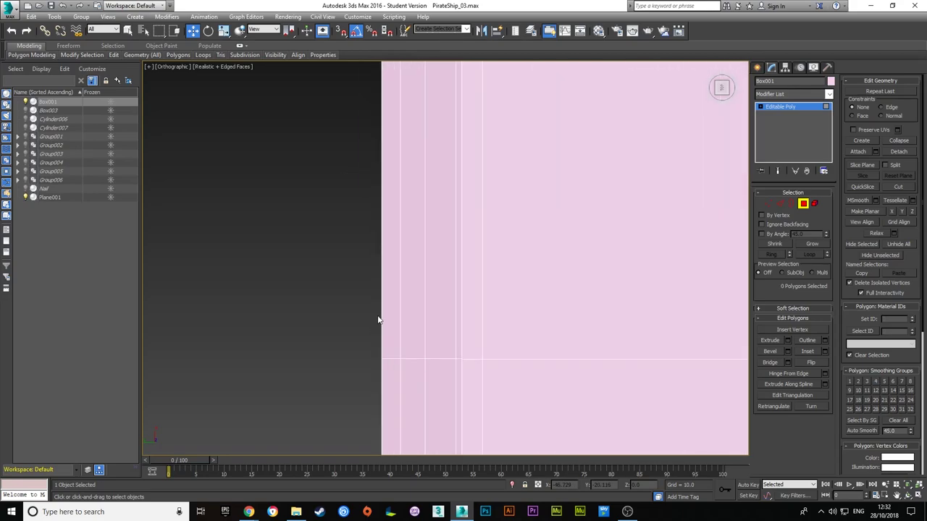
pyautogui.scroll(-3, 428, 222)
pyautogui.scroll(3, 544, 207)
pyautogui.scroll(1, 543, 207)
pyautogui.moveTo(727, 186); pyautogui.dragTo(569, 215)
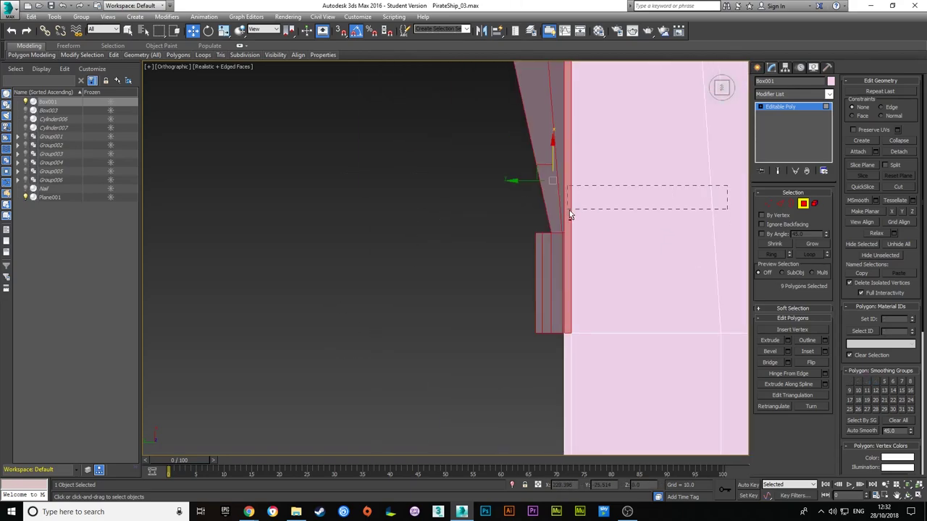
# Add a Symmetry modifier with Flip enabled to mirror the hull onto the open side.
pyautogui.click(793, 95)
pyautogui.click(797, 230)
pyautogui.click(786, 114)
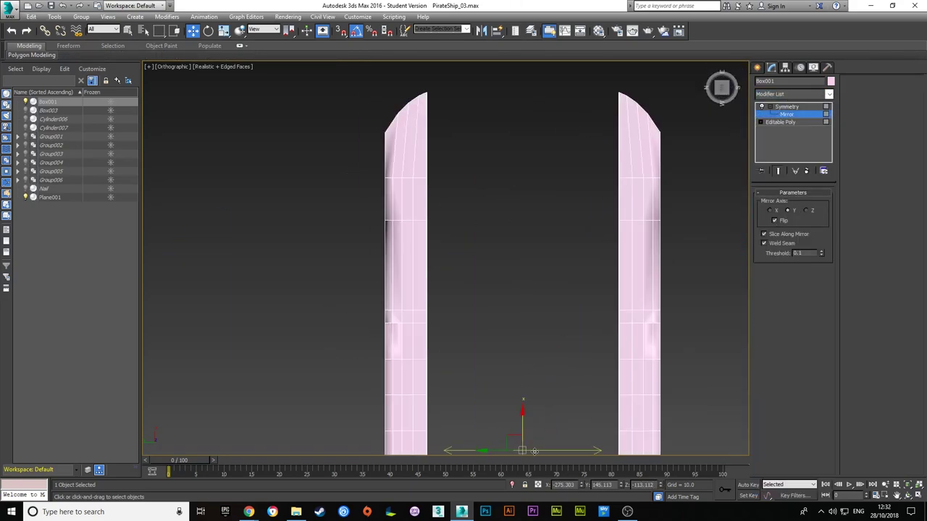
pyautogui.scroll(3, 562, 290)
pyautogui.scroll(-5, 551, 164)
pyautogui.keyDown('alt'); pyautogui.moveTo(512, 197); pyautogui.dragTo(538, 232, button='middle'); pyautogui.keyUp('alt')
# Select a polygon on the side of the mirrored hull in Polygon mode.
pyautogui.press('4')
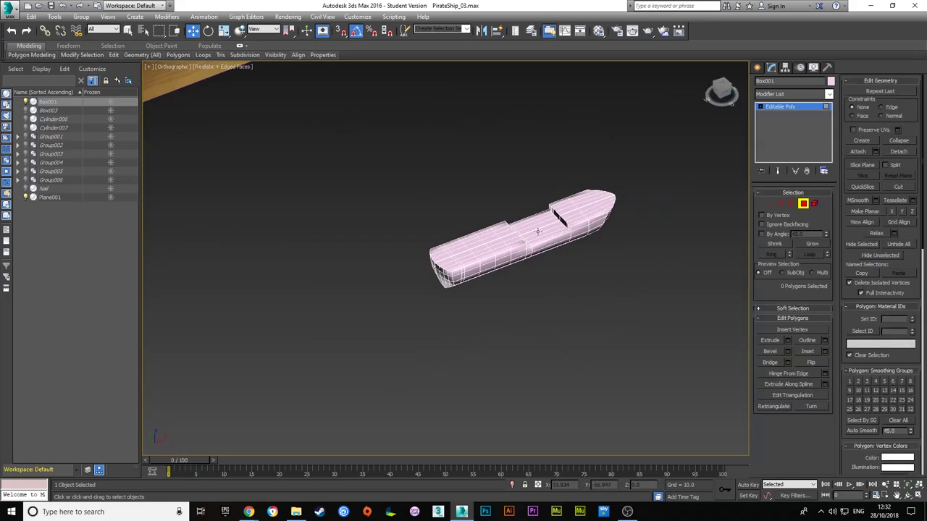
pyautogui.scroll(5, 548, 234)
pyautogui.click(340, 259)
# Select the polygons along the hull's rim, including the bow, for the deck wall.
pyautogui.press('2')
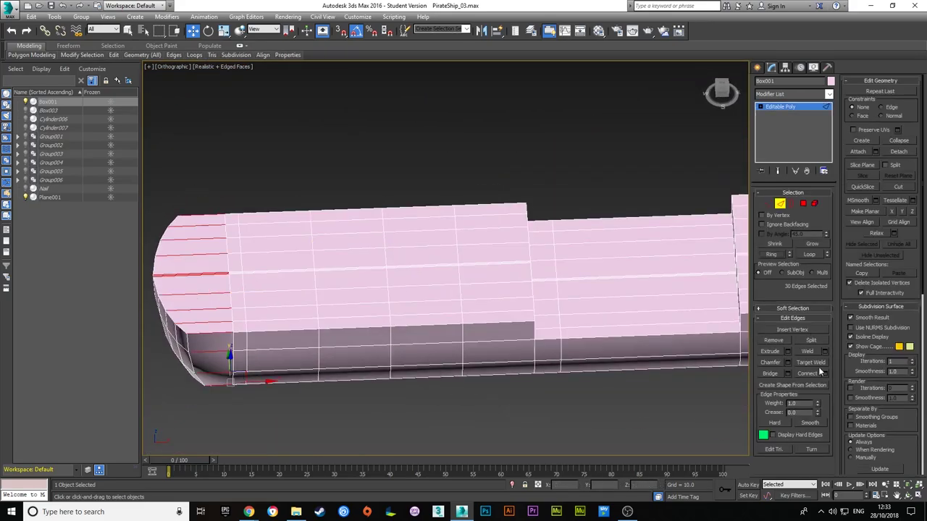
pyautogui.scroll(-3, 465, 309)
pyautogui.moveTo(700, 291)
pyautogui.mouseDown(button='middle')
pyautogui.moveTo(547, 291)
pyautogui.moveTo(271, 254)
pyautogui.mouseUp(button='middle')
pyautogui.keyDown('ctrl'); pyautogui.click(802, 205); pyautogui.keyUp('ctrl')
pyautogui.scroll(4, 521, 304)
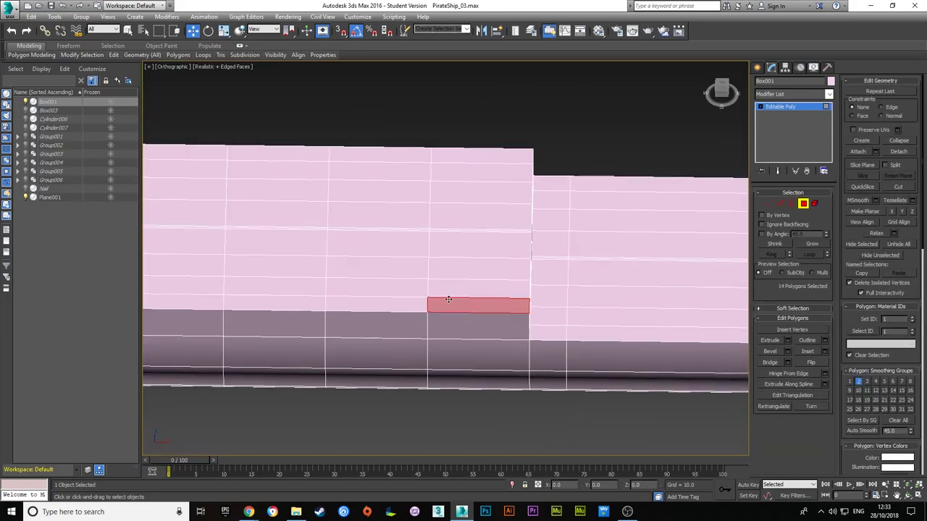
pyautogui.keyDown('ctrl'); pyautogui.click(271, 253); pyautogui.keyUp('ctrl')
pyautogui.scroll(-3, 584, 196)
pyautogui.keyDown('alt'); pyautogui.moveTo(583, 196); pyautogui.dragTo(695, 217, button='middle'); pyautogui.keyUp('alt')
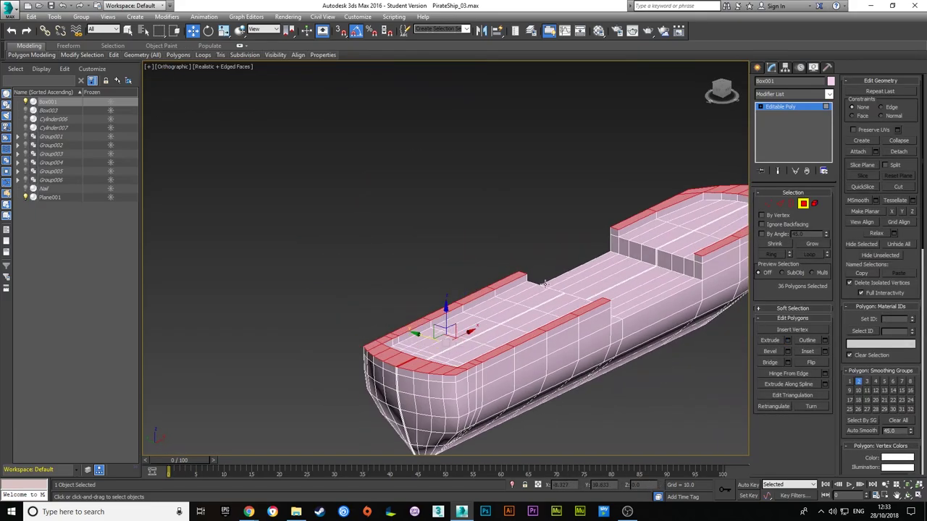
pyautogui.click(768, 205)
pyautogui.scroll(4, 507, 239)
pyautogui.keyDown('alt'); pyautogui.moveTo(507, 239); pyautogui.dragTo(418, 236, button='middle'); pyautogui.keyUp('alt')
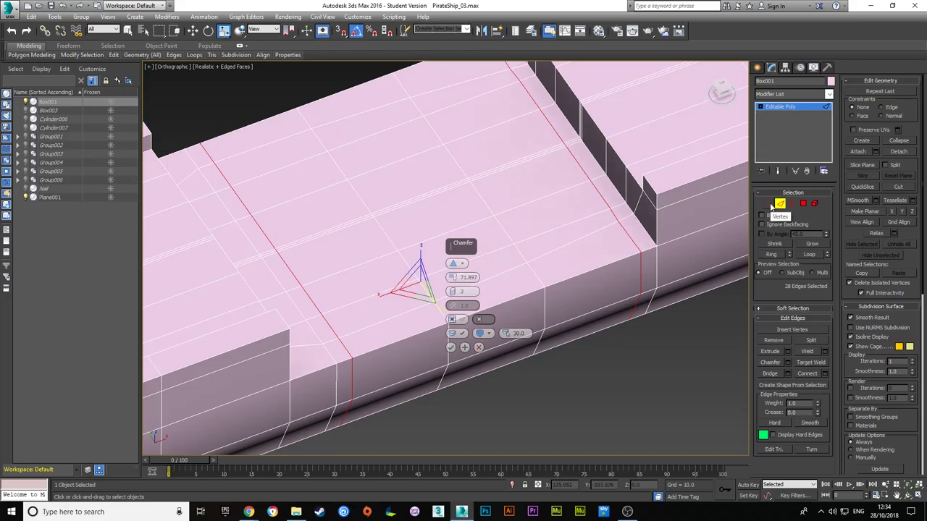
# Inspect the new deck wall from several angles in vertex mode.
pyautogui.click(772, 205)
pyautogui.keyDown('alt'); pyautogui.moveTo(538, 207); pyautogui.dragTo(335, 270, button='middle'); pyautogui.keyUp('alt')
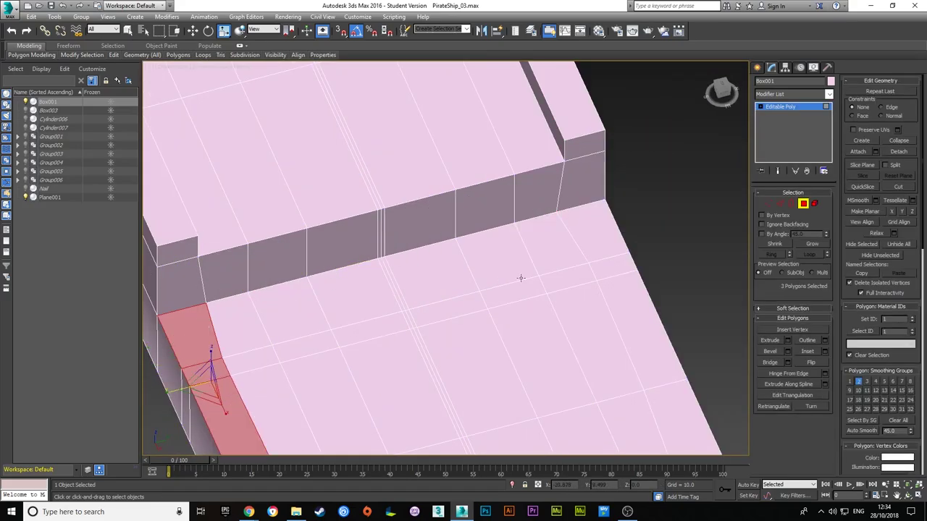
pyautogui.scroll(-3, 520, 277)
pyautogui.moveTo(520, 277)
pyautogui.keyDown('alt'); pyautogui.mouseDown(button='middle')
pyautogui.moveTo(463, 275)
pyautogui.moveTo(478, 217)
pyautogui.moveTo(434, 239)
pyautogui.mouseUp(button='middle'); pyautogui.keyUp('alt')
pyautogui.press('1')
pyautogui.press('2')
pyautogui.press('f')
pyautogui.scroll(3, 464, 261)
pyautogui.press('1')
pyautogui.scroll(2, 484, 190)
pyautogui.scroll(-3, 484, 191)
pyautogui.scroll(4, 384, 348)
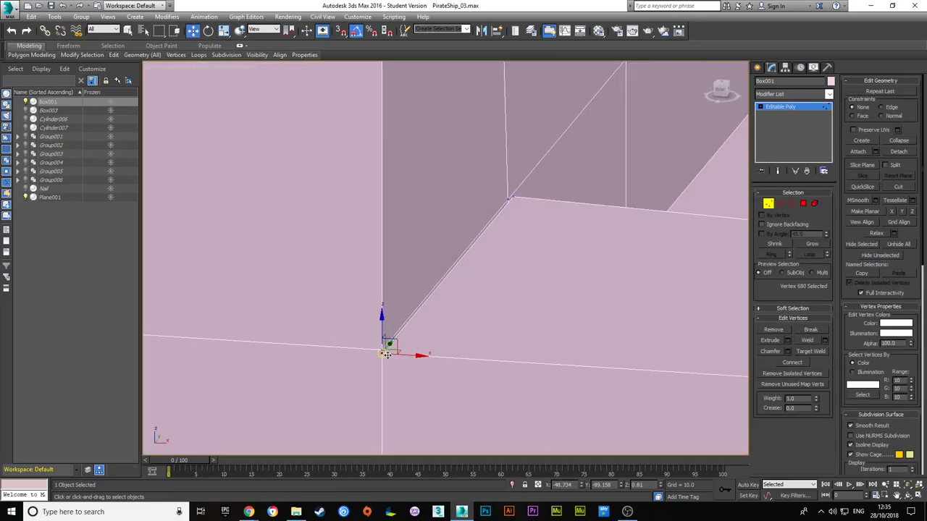
# Select the stray vertices at each corner of the deck wall.
pyautogui.click(428, 355)
pyautogui.scroll(-4, 427, 354)
pyautogui.keyDown('alt'); pyautogui.moveTo(527, 352); pyautogui.dragTo(506, 304, button='middle'); pyautogui.keyUp('alt')
pyautogui.scroll(4, 612, 269)
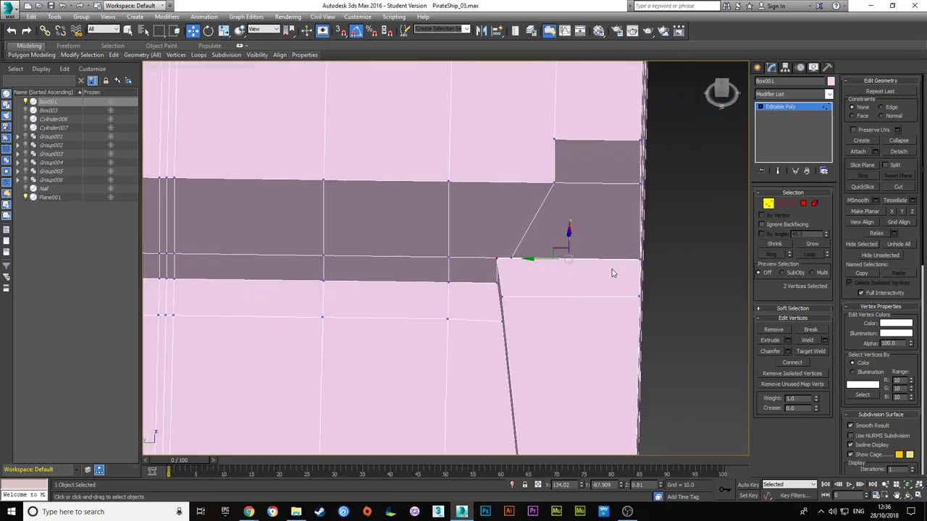
pyautogui.keyDown('ctrl'); pyautogui.click(395, 222); pyautogui.keyUp('ctrl')
pyautogui.scroll(-2, 413, 238)
pyautogui.click(575, 265)
pyautogui.keyDown('alt'); pyautogui.moveTo(575, 265); pyautogui.dragTo(567, 244, button='middle'); pyautogui.keyUp('alt')
pyautogui.scroll(4, 458, 190)
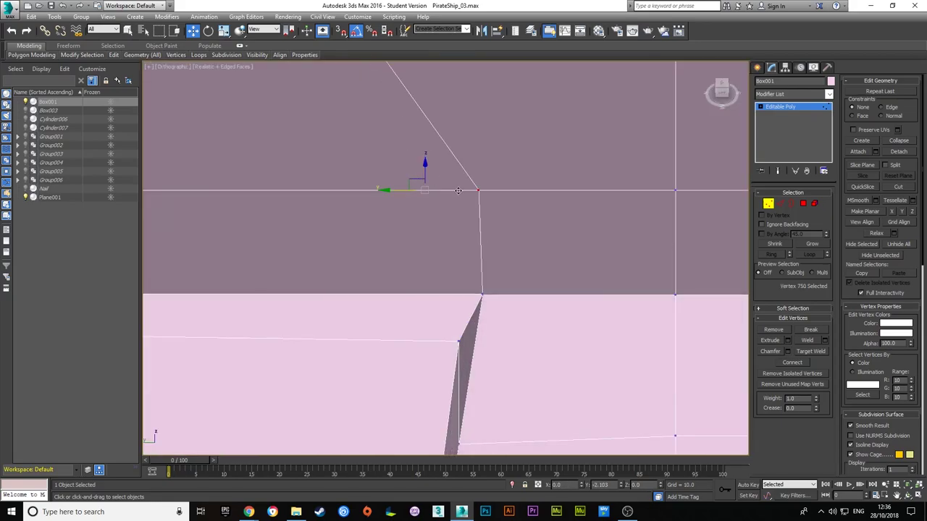
pyautogui.scroll(-3, 461, 190)
pyautogui.click(470, 285)
pyautogui.keyDown('alt'); pyautogui.moveTo(470, 285); pyautogui.dragTo(478, 261, button='middle'); pyautogui.keyUp('alt')
pyautogui.scroll(4, 510, 192)
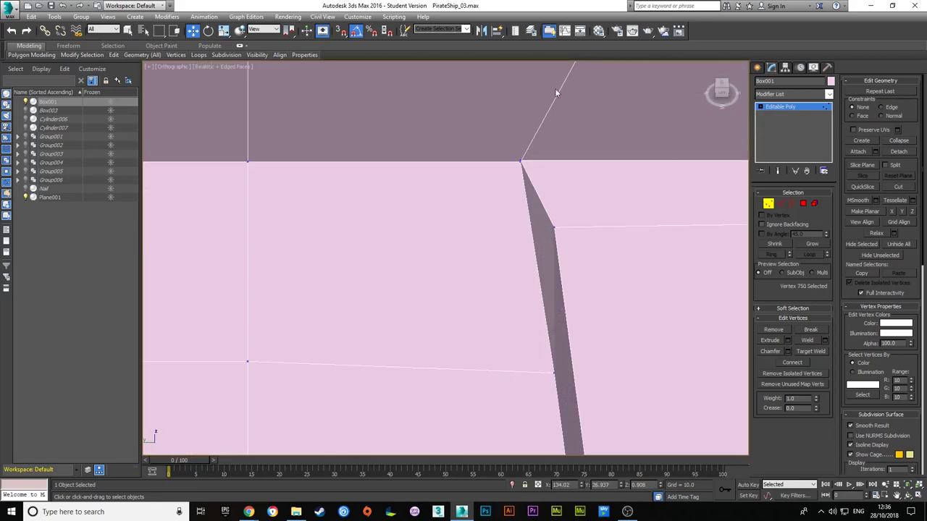
pyautogui.scroll(-3, 510, 192)
pyautogui.keyDown('alt'); pyautogui.moveTo(510, 192); pyautogui.dragTo(522, 170, button='middle'); pyautogui.keyUp('alt')
pyautogui.scroll(4, 521, 170)
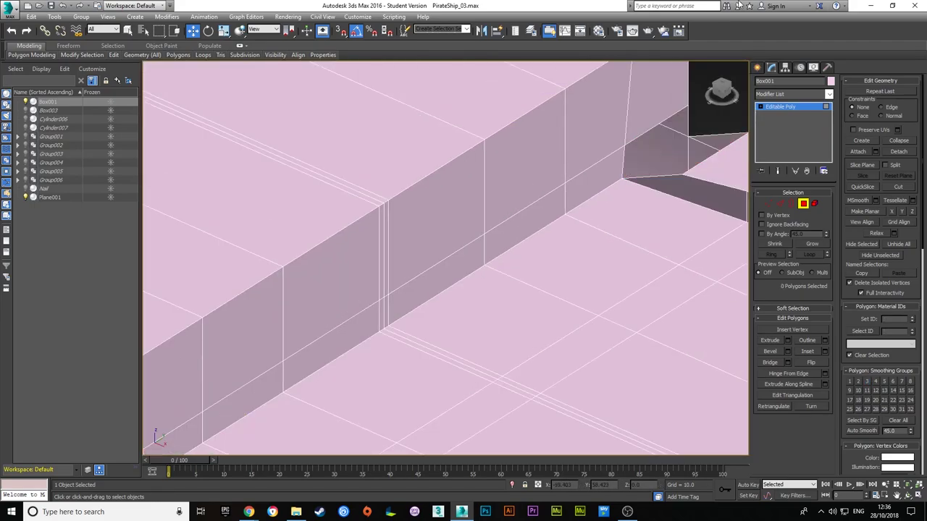
# Target Weld the stray corner vertices onto their neighbouring vertices.
pyautogui.hotkey('ctrl', 'shift', 'w')
pyautogui.click(699, 168)
pyautogui.click(637, 145)
pyautogui.scroll(-3, 638, 145)
pyautogui.keyDown('alt'); pyautogui.moveTo(637, 145); pyautogui.dragTo(579, 217, button='middle'); pyautogui.keyUp('alt')
pyautogui.scroll(4, 579, 217)
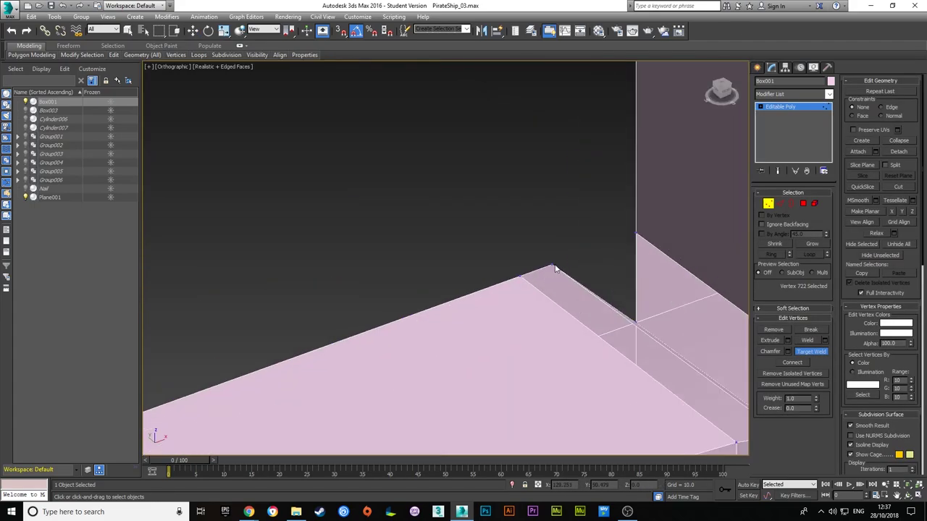
pyautogui.click(553, 267)
pyautogui.rightClick(596, 340)
pyautogui.keyDown('alt'); pyautogui.moveTo(596, 339); pyautogui.dragTo(801, 206, button='middle'); pyautogui.keyUp('alt')
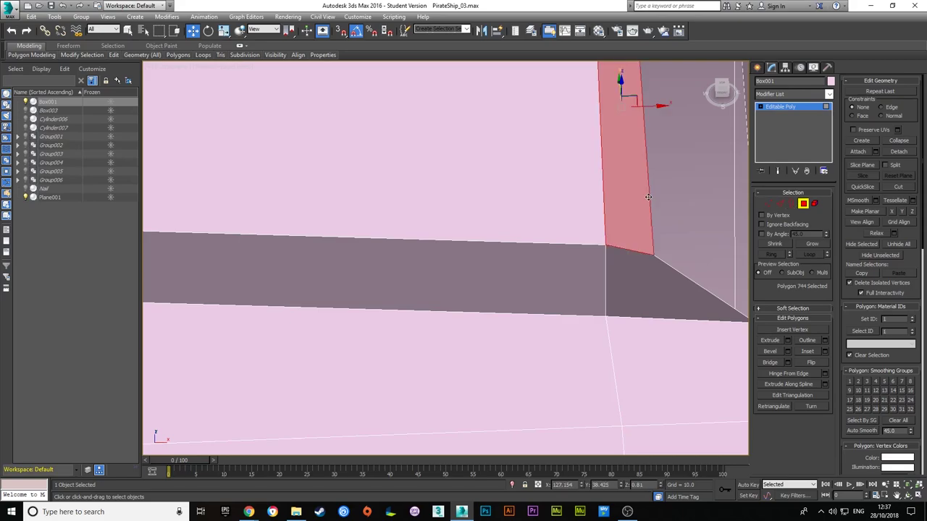
pyautogui.scroll(-3, 705, 225)
pyautogui.keyDown('alt'); pyautogui.moveTo(705, 226); pyautogui.dragTo(434, 290, button='middle'); pyautogui.keyUp('alt')
pyautogui.click(403, 293)
pyautogui.click(391, 144)
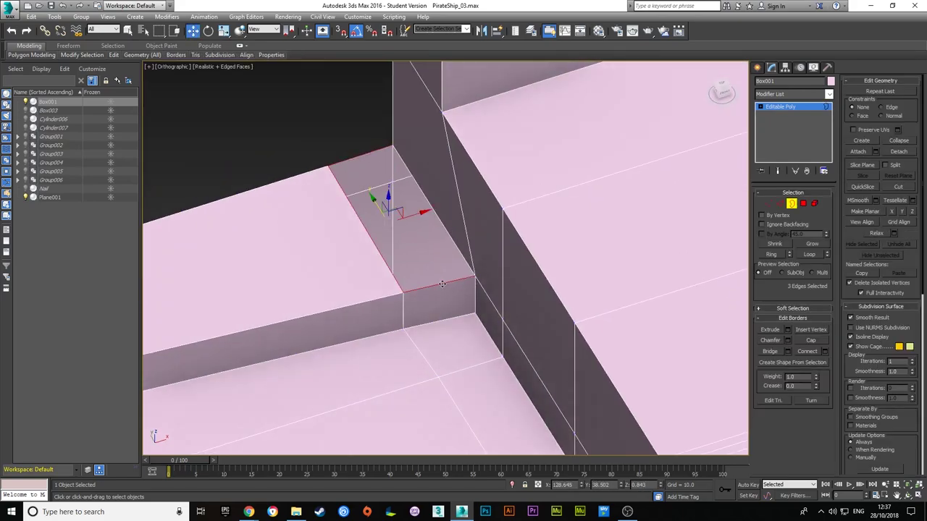
pyautogui.press('3')
pyautogui.keyDown('alt'); pyautogui.moveTo(391, 145); pyautogui.dragTo(627, 303, button='middle'); pyautogui.keyUp('alt')
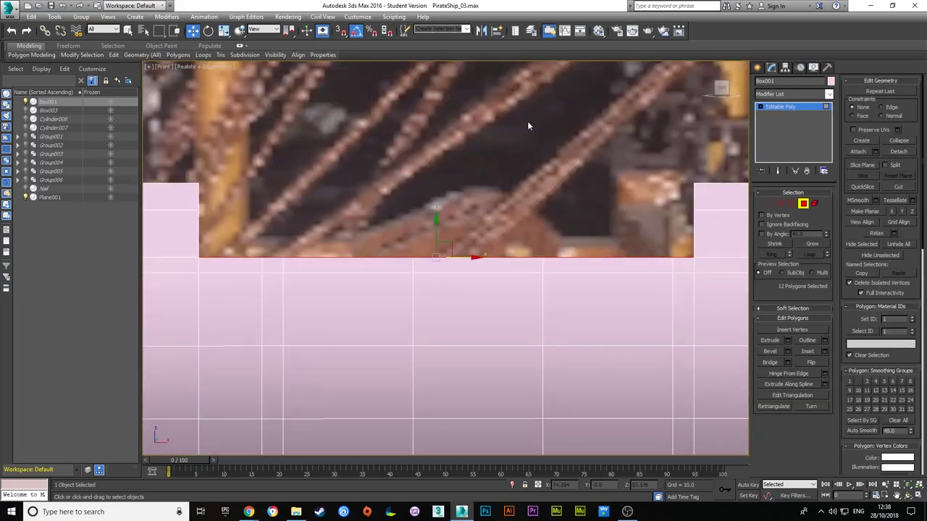
# Save the scene as PirateShip_04.
pyautogui.scroll(-5, 394, 298)
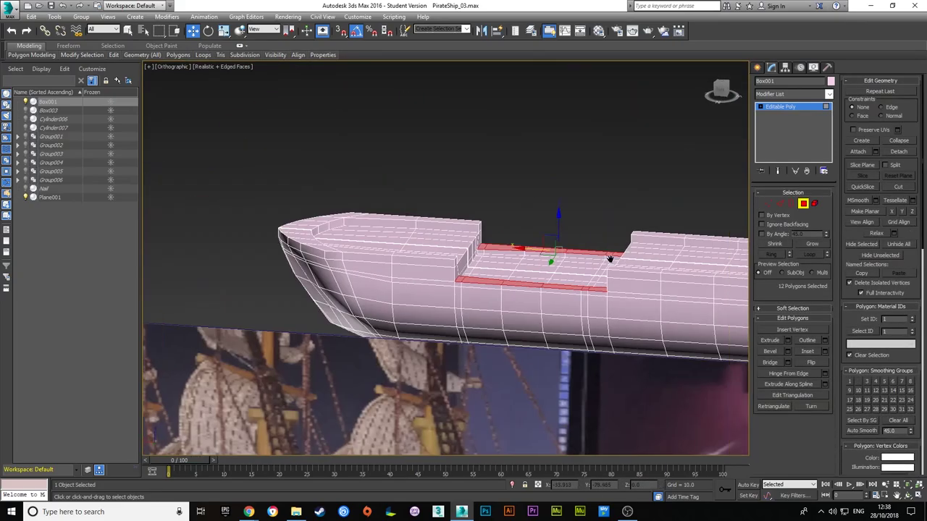
pyautogui.keyDown('alt'); pyautogui.moveTo(394, 298); pyautogui.dragTo(507, 289, button='middle'); pyautogui.keyUp('alt')
pyautogui.click(11, 6)
pyautogui.click(28, 100)
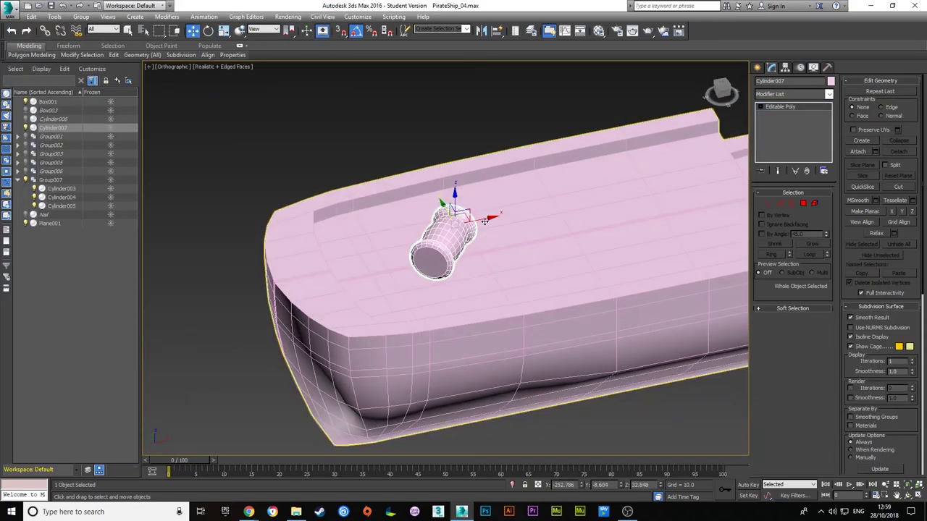
# Orbit and zoom out to an angled view of the hull, then pan to the bow end.
pyautogui.moveTo(648, 98)
pyautogui.keyDown('alt'); pyautogui.mouseDown(button='middle')
pyautogui.moveTo(503, 259)
pyautogui.moveTo(580, 217)
pyautogui.mouseUp(button='middle'); pyautogui.keyUp('alt')
pyautogui.scroll(5, 503, 258)
pyautogui.scroll(3, 654, 103)
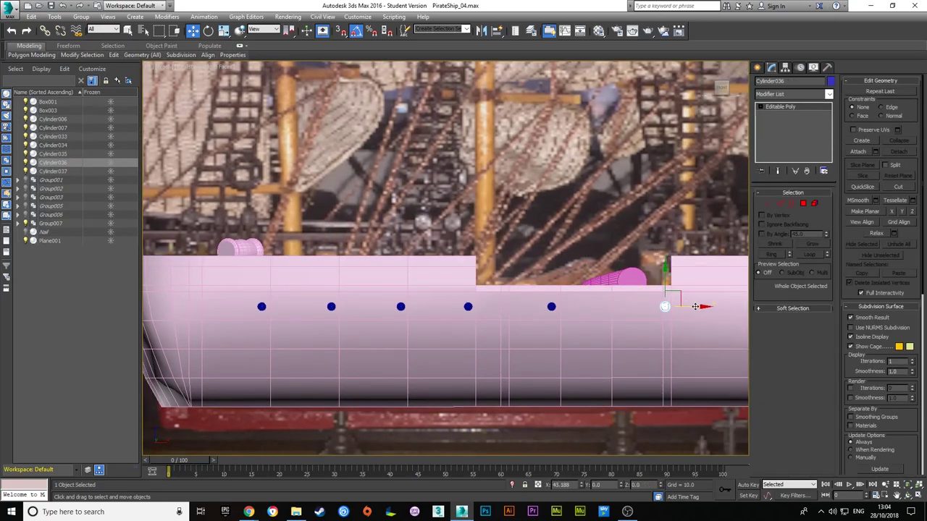
pyautogui.moveTo(695, 306); pyautogui.dragTo(489, 324, button='middle')
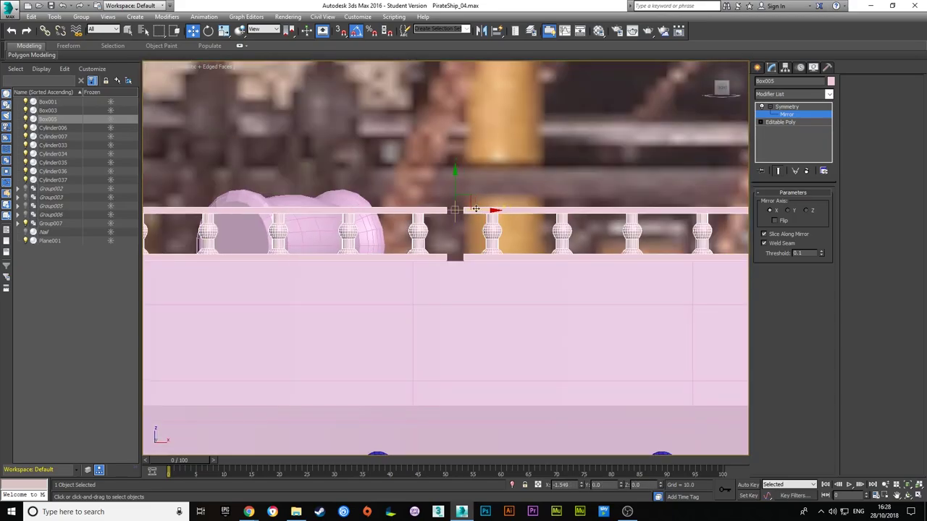
# Collapse the hull's Symmetry modifier into a single Editable Poly.
pyautogui.keyDown('alt'); pyautogui.moveTo(475, 209); pyautogui.dragTo(266, 302, button='middle'); pyautogui.keyUp('alt')
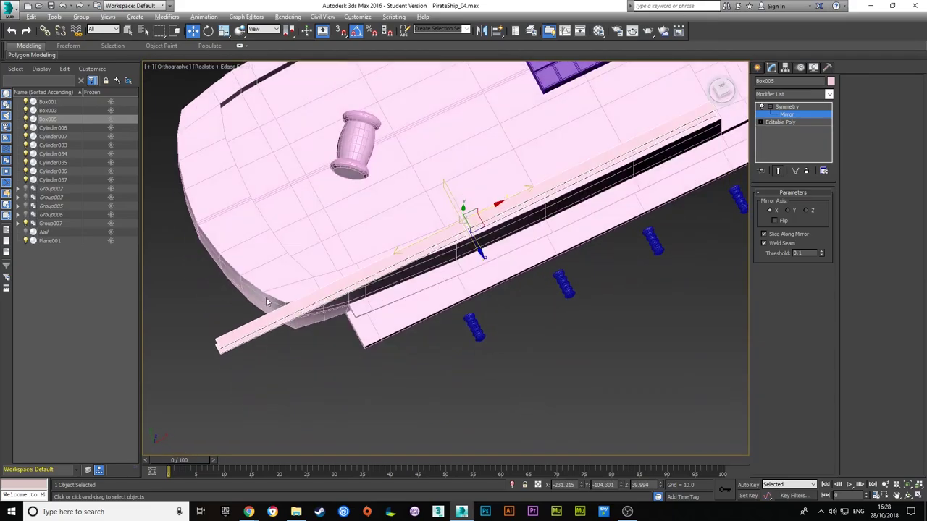
pyautogui.click(722, 87)
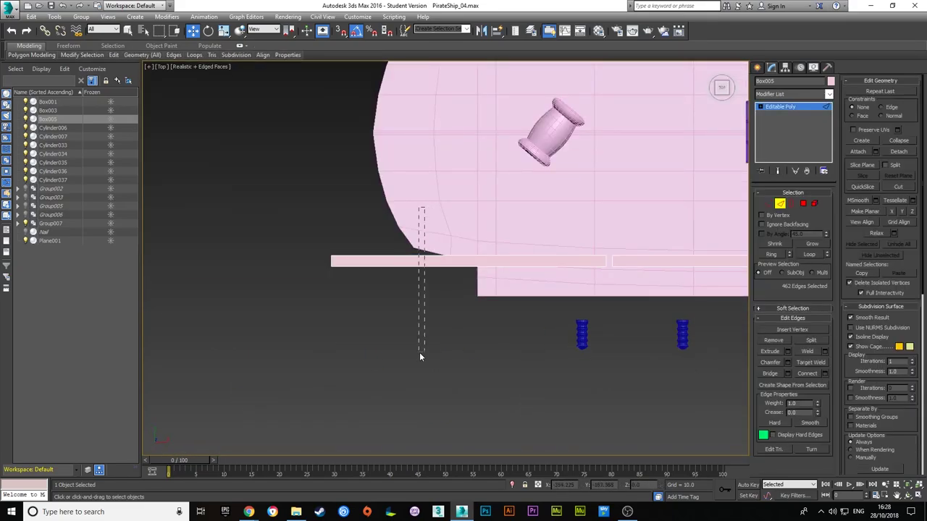
pyautogui.click(450, 305)
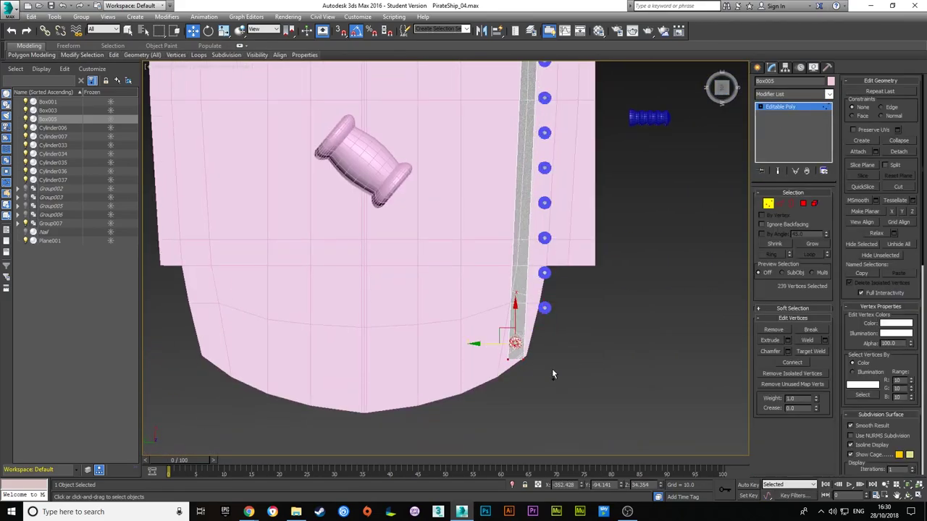
# Select the bolt strip and Connect new edge loops across the selected column.
pyautogui.scroll(2, 547, 268)
pyautogui.scroll(2, 544, 296)
pyautogui.hotkey('ctrl', 'a')
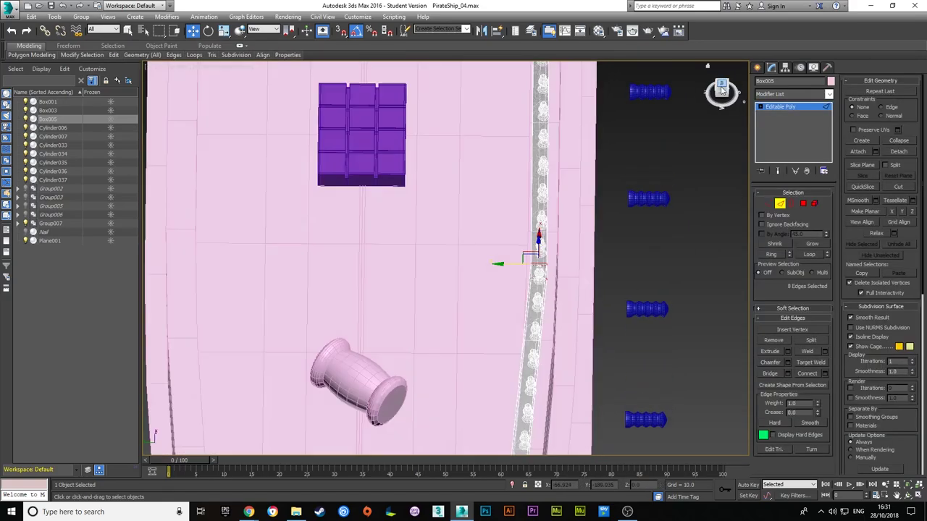
pyautogui.press('4')
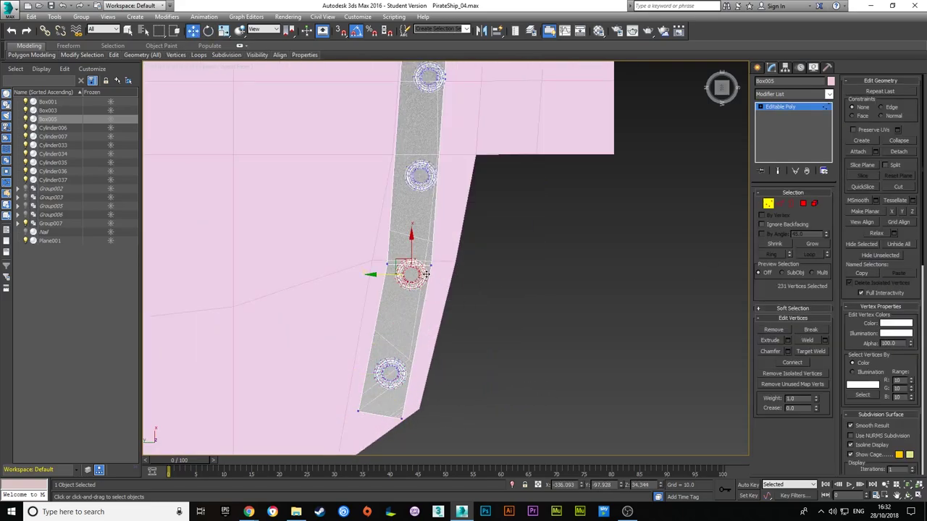
pyautogui.scroll(3, 427, 274)
pyautogui.scroll(-5, 455, 182)
pyautogui.keyDown('alt'); pyautogui.moveTo(456, 183); pyautogui.dragTo(467, 223, button='middle'); pyautogui.keyUp('alt')
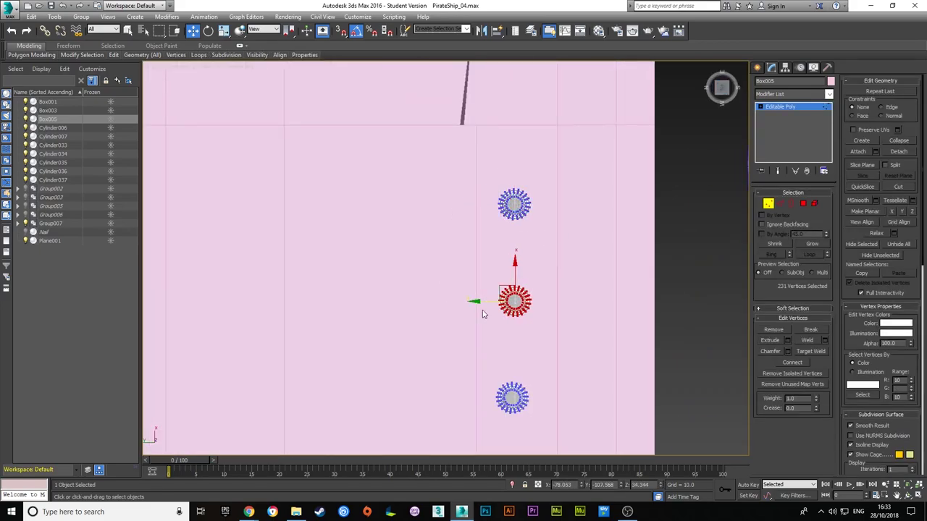
pyautogui.moveTo(484, 314)
pyautogui.mouseDown(button='middle')
pyautogui.moveTo(424, 275)
pyautogui.moveTo(380, 222)
pyautogui.mouseUp(button='middle')
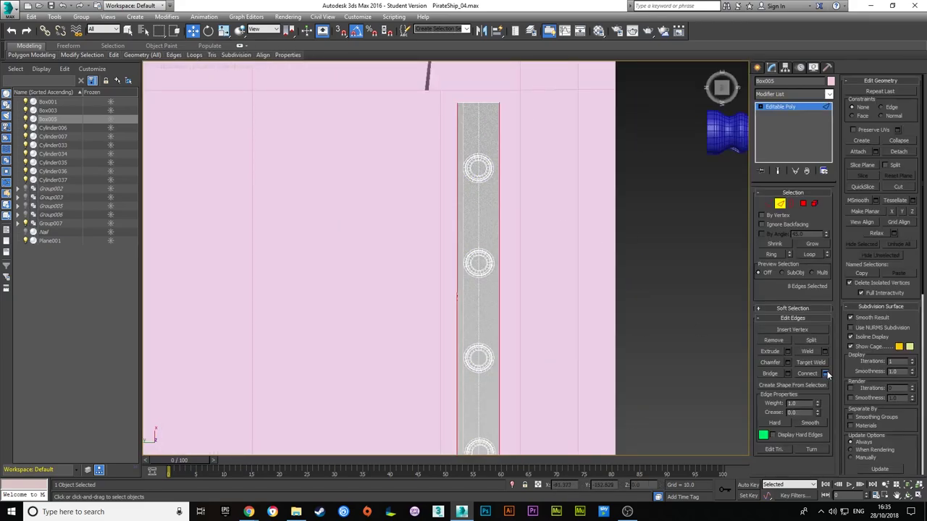
pyautogui.click(826, 373)
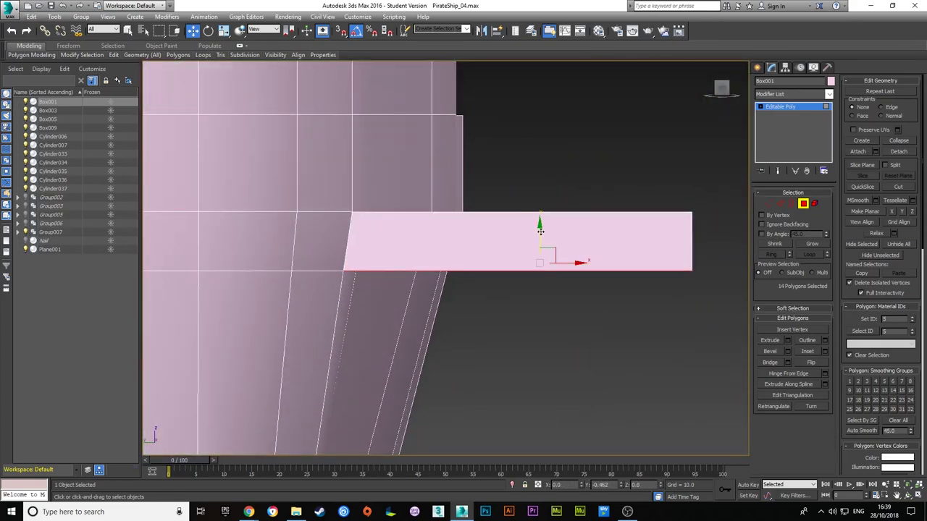
# Enter vertex editing on Box010 to shape the bolted strip.
pyautogui.click(771, 207)
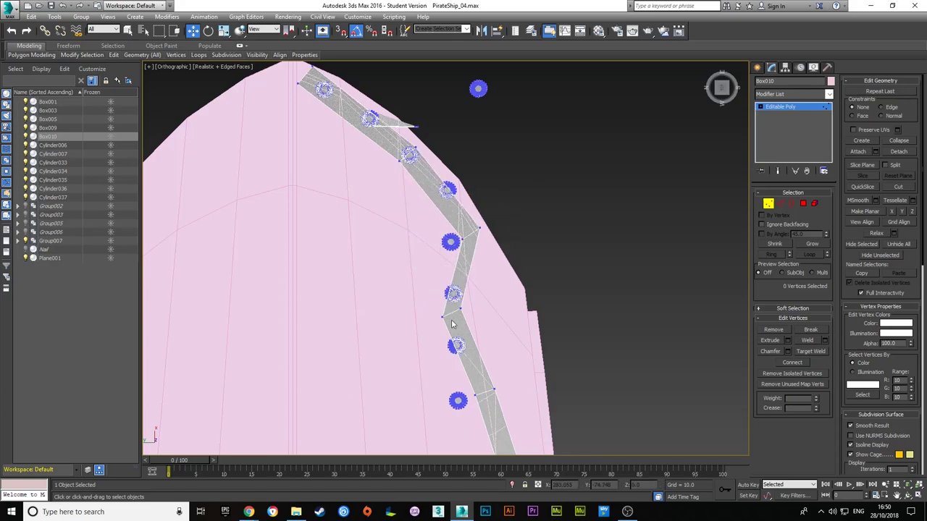
# Chamfer the edge loop running along Box010's rail strip.
pyautogui.moveTo(476, 300); pyautogui.dragTo(405, 256)
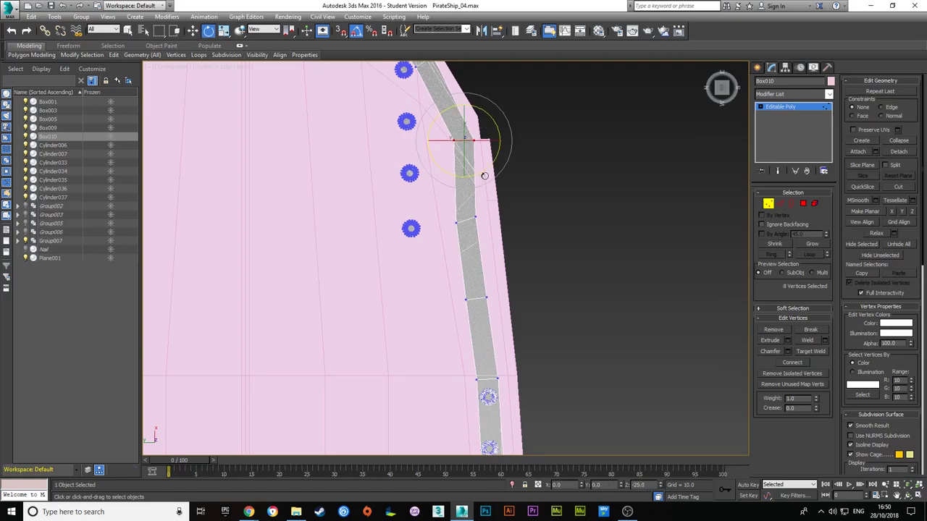
pyautogui.press('w')
pyautogui.click(809, 254)
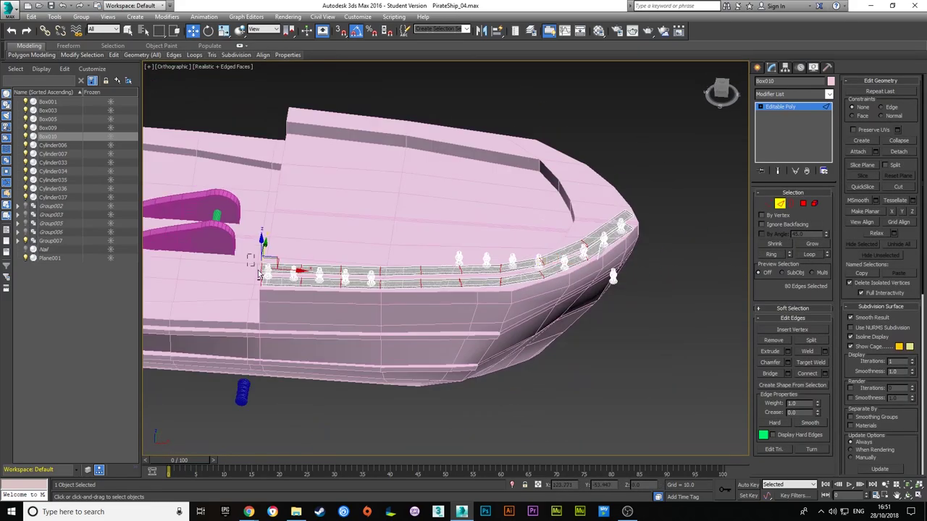
pyautogui.click(787, 362)
pyautogui.scroll(5, 386, 105)
pyautogui.press('Return')
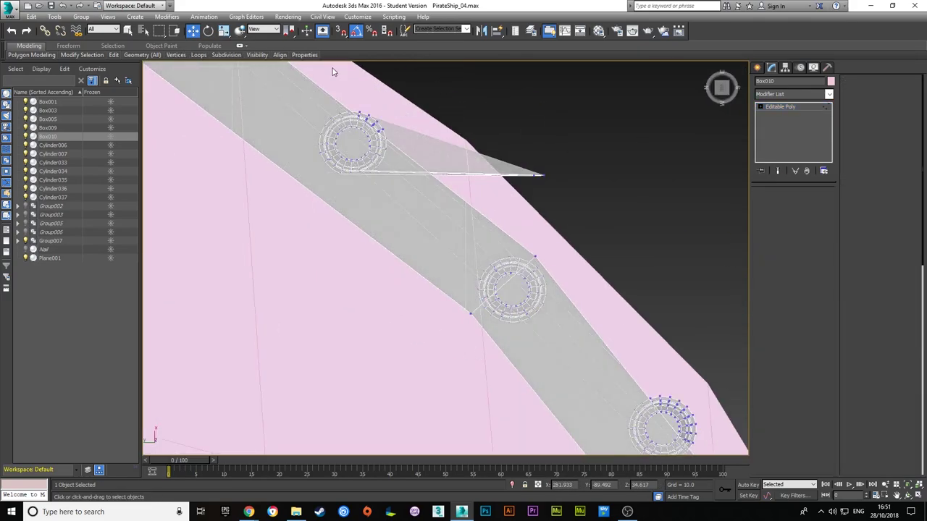
pyautogui.scroll(-4, 749, 192)
# Face a porthole head-on and select its ring's vertices.
pyautogui.press('1')
pyautogui.moveTo(352, 440)
pyautogui.keyDown('alt'); pyautogui.mouseDown(button='middle')
pyautogui.moveTo(507, 290)
pyautogui.moveTo(769, 210)
pyautogui.mouseUp(button='middle'); pyautogui.keyUp('alt')
pyautogui.press('Return')
pyautogui.press('1')
pyautogui.scroll(4, 392, 232)
pyautogui.moveTo(387, 232); pyautogui.dragTo(548, 338)
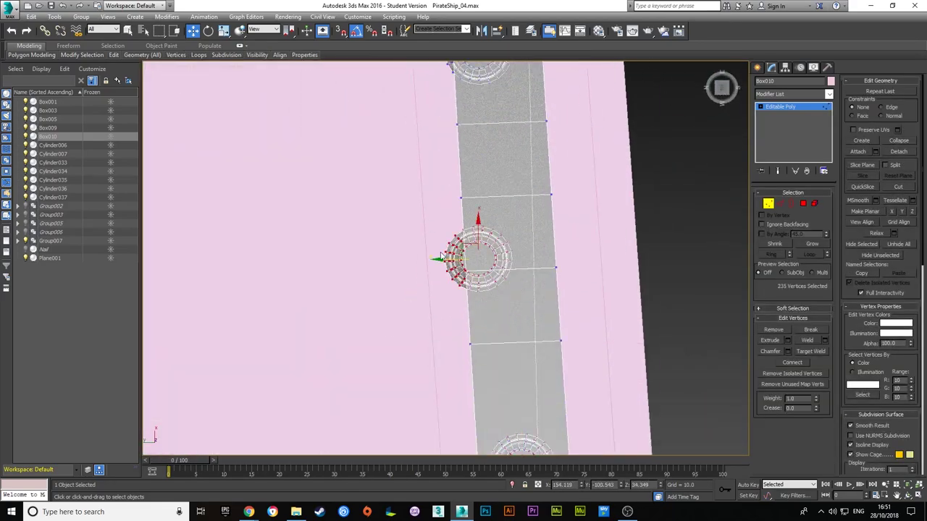
pyautogui.scroll(5, 384, 246)
pyautogui.scroll(3, 560, 247)
pyautogui.keyDown('alt'); pyautogui.moveTo(463, 238); pyautogui.dragTo(511, 222, button='middle'); pyautogui.keyUp('alt')
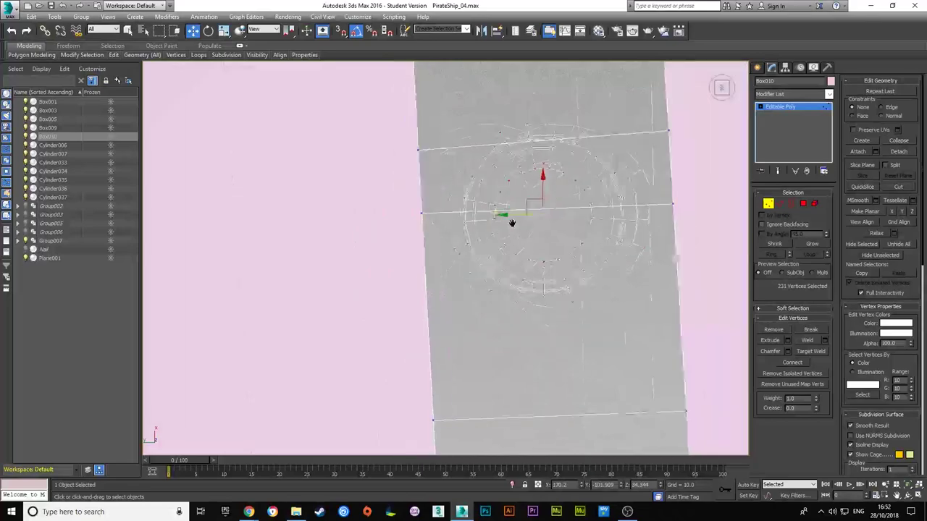
pyautogui.moveTo(357, 134); pyautogui.dragTo(553, 298)
# Add the remaining porthole rings to the selection, dropping one, then switch to polygons.
pyautogui.scroll(-3, 445, 231)
pyautogui.keyDown('ctrl'); pyautogui.moveTo(606, 259); pyautogui.dragTo(549, 145); pyautogui.keyUp('ctrl')
pyautogui.scroll(-4, 549, 145)
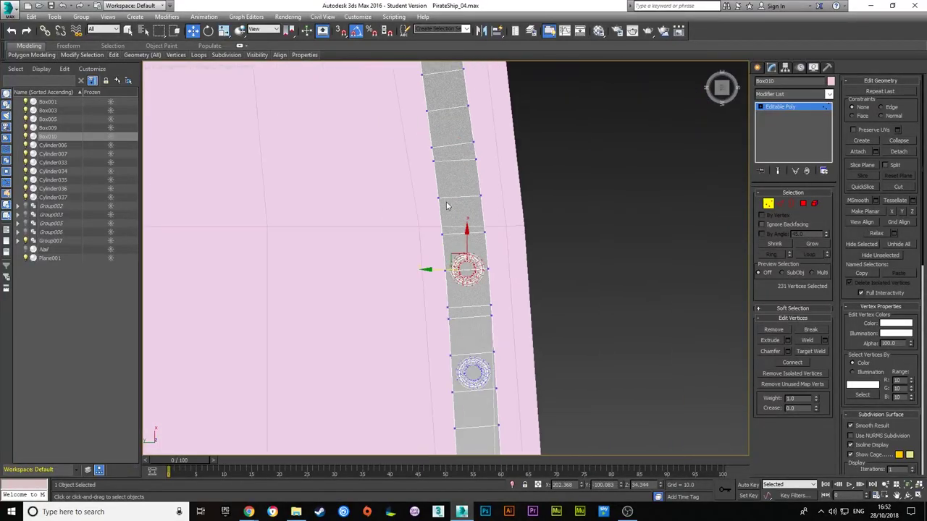
pyautogui.keyDown('alt'); pyautogui.moveTo(445, 207); pyautogui.dragTo(366, 172, button='middle'); pyautogui.keyUp('alt')
pyautogui.scroll(6, 373, 198)
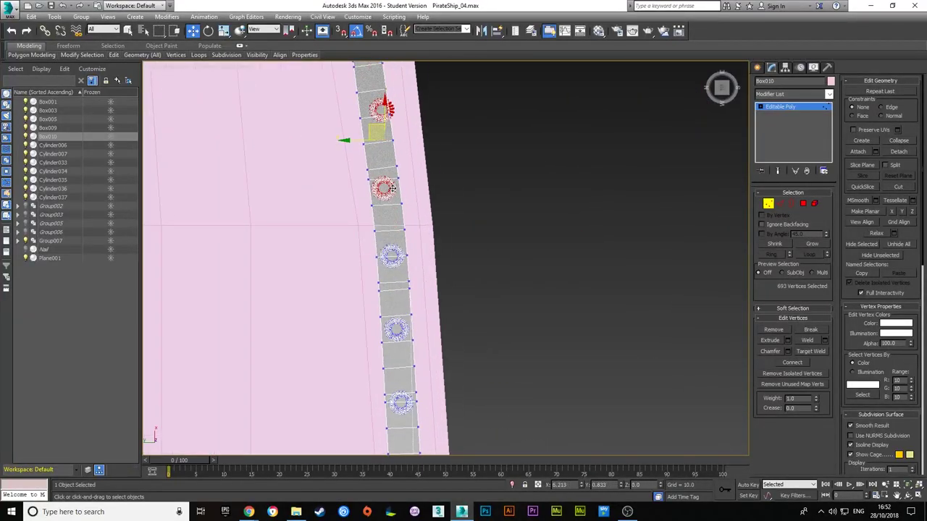
pyautogui.scroll(3, 389, 188)
pyautogui.keyDown('alt'); pyautogui.moveTo(304, 116); pyautogui.dragTo(427, 239); pyautogui.keyUp('alt')
pyautogui.scroll(-5, 454, 265)
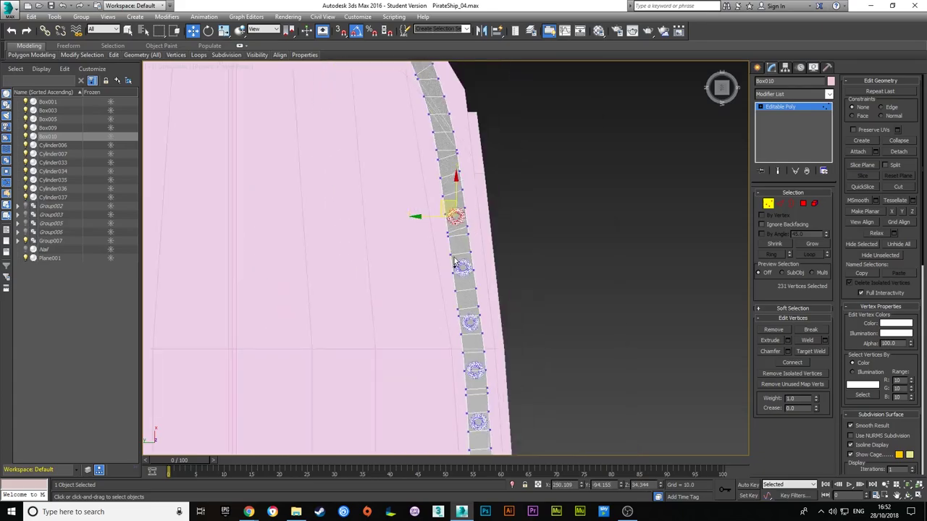
pyautogui.scroll(4, 455, 262)
pyautogui.scroll(-4, 337, 173)
pyautogui.keyDown('ctrl'); pyautogui.moveTo(391, 124); pyautogui.dragTo(449, 189); pyautogui.keyUp('ctrl')
pyautogui.scroll(6, 471, 282)
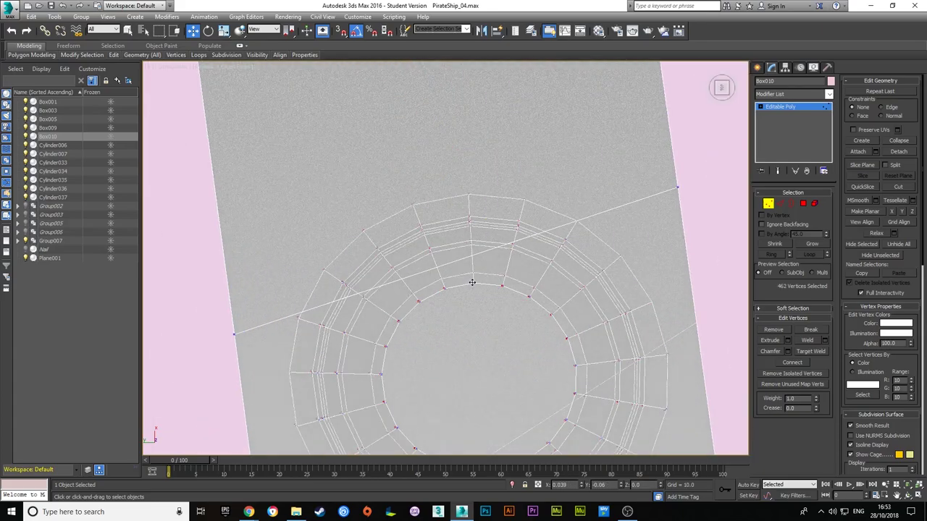
pyautogui.scroll(-6, 472, 283)
pyautogui.press('4')
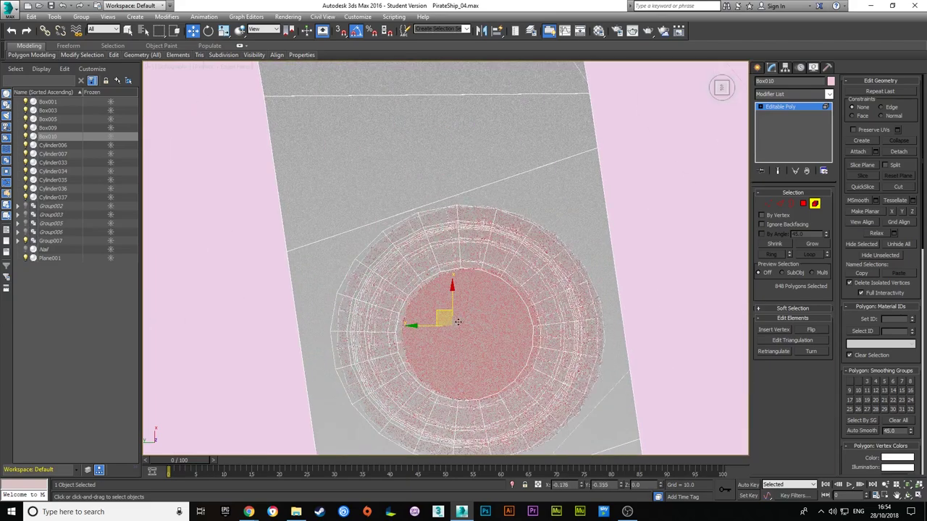
pyautogui.scroll(5, 427, 178)
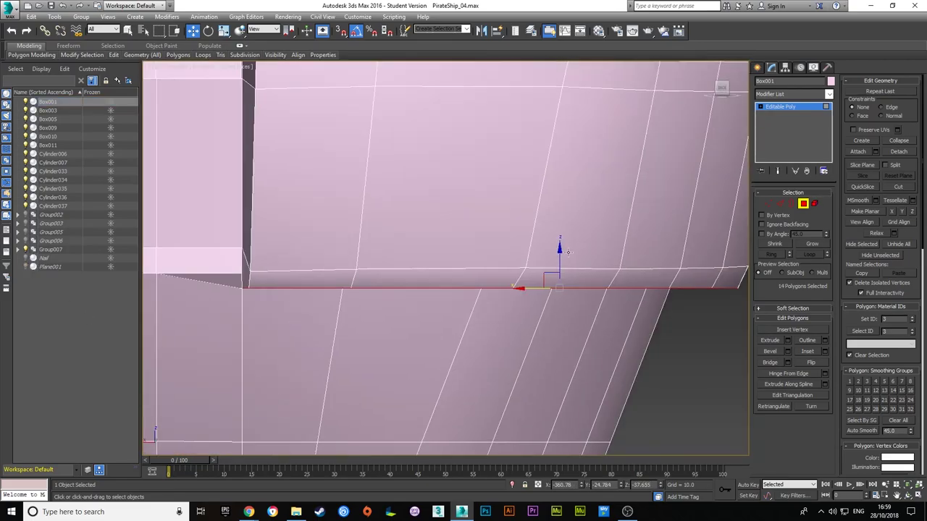
# Select the stern's top peak vertices in Left view and raise them higher.
pyautogui.press('2')
pyautogui.scroll(-5, 594, 239)
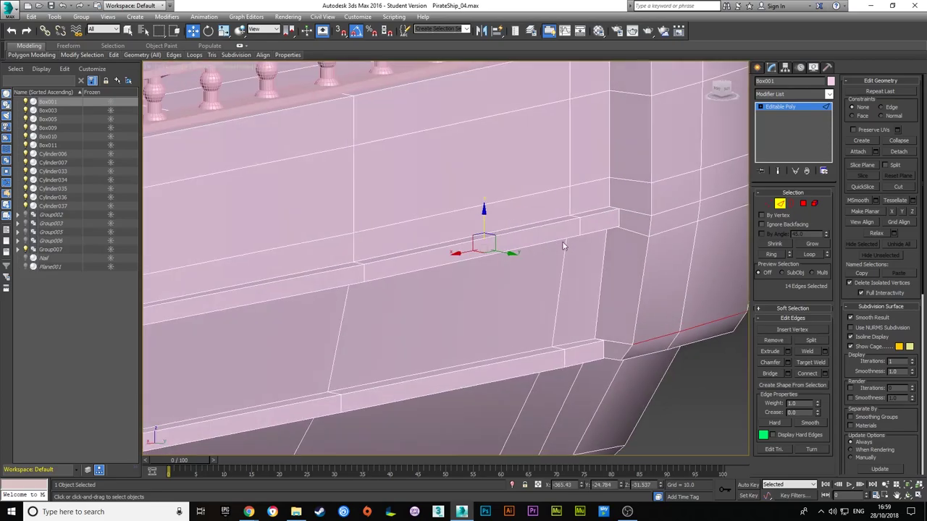
pyautogui.press('r')
pyautogui.scroll(-4, 572, 261)
pyautogui.keyDown('alt'); pyautogui.moveTo(364, 264); pyautogui.dragTo(492, 190, button='middle'); pyautogui.keyUp('alt')
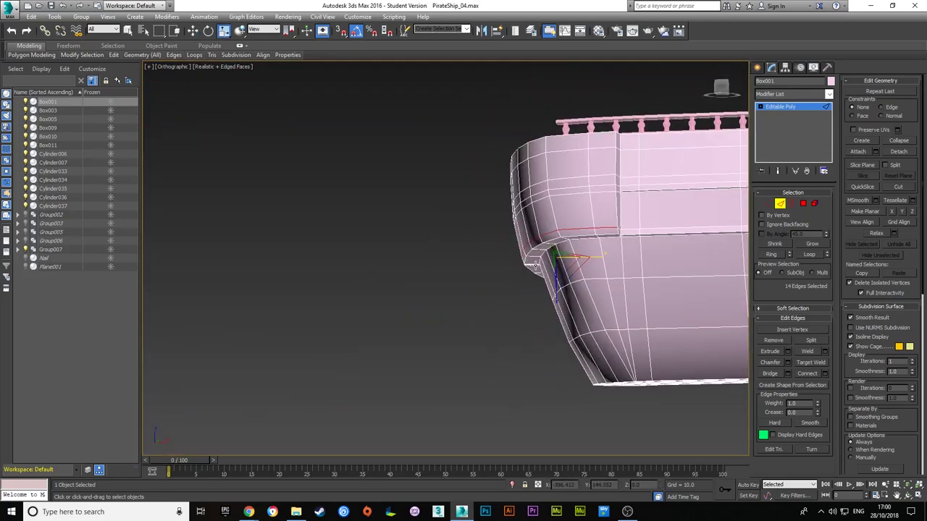
pyautogui.press('4')
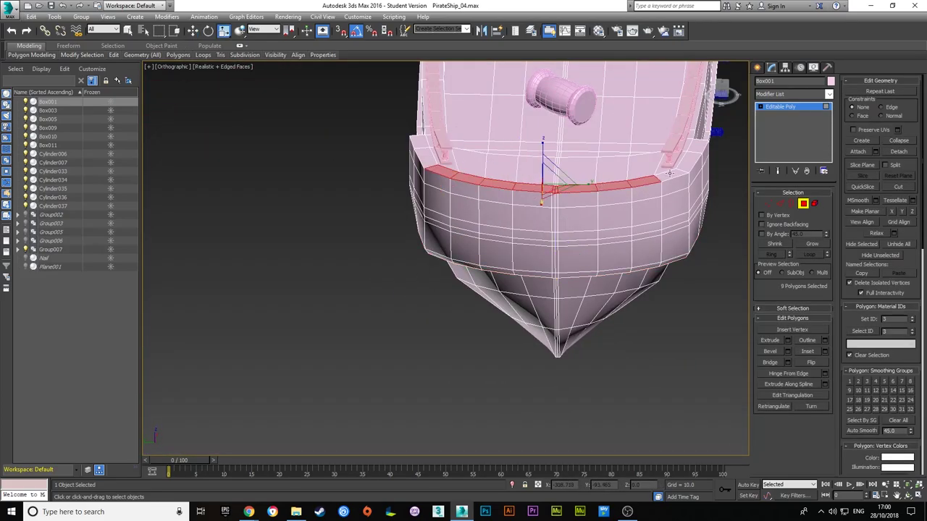
pyautogui.keyDown('alt'); pyautogui.moveTo(669, 173); pyautogui.dragTo(577, 207, button='middle'); pyautogui.keyUp('alt')
pyautogui.press('l')
pyautogui.press('1')
pyautogui.moveTo(552, 185); pyautogui.dragTo(577, 208)
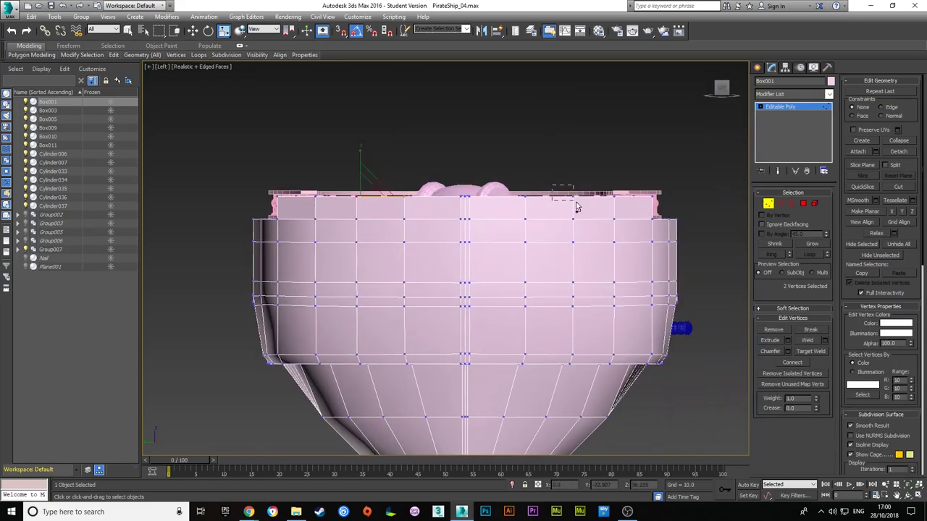
pyautogui.moveTo(468, 149); pyautogui.dragTo(468, 123, button='middle')
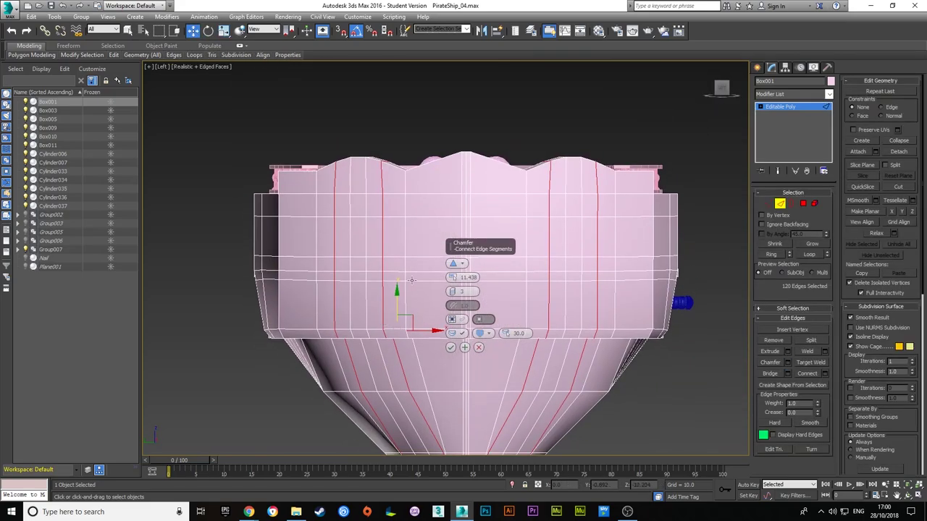
pyautogui.moveTo(465, 134); pyautogui.dragTo(465, 108)
# Chamfer the selected peak edges with an amount of about 3.98.
pyautogui.press('2')
pyautogui.hotkey('ctrl', 'shift', 'c')
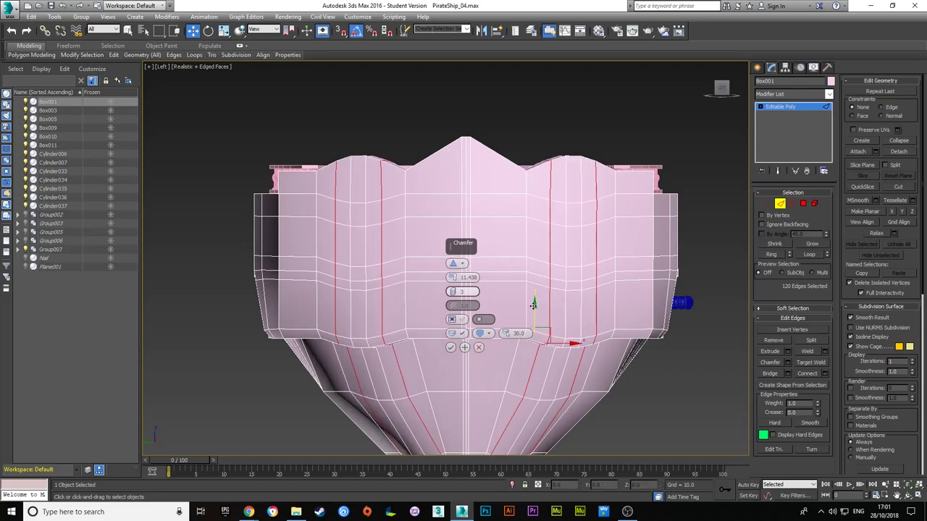
pyautogui.moveTo(453, 278); pyautogui.dragTo(457, 297)
pyautogui.keyDown('alt'); pyautogui.moveTo(468, 278); pyautogui.dragTo(457, 226, button='middle'); pyautogui.keyUp('alt')
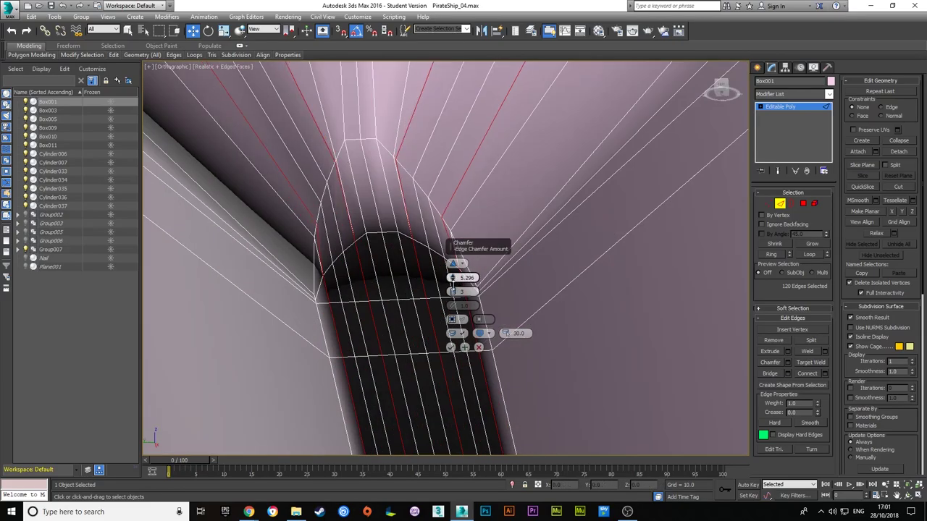
pyautogui.click(457, 225)
pyautogui.press('l')
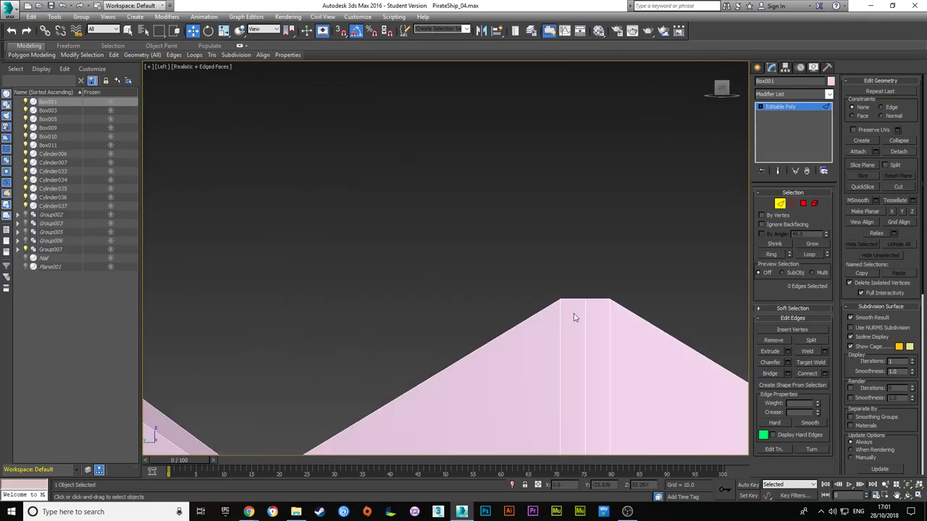
pyautogui.press('1')
# Lower the peaked top of the stern in the side view.
pyautogui.scroll(2, 580, 290)
pyautogui.click(775, 362)
pyautogui.scroll(-3, 459, 356)
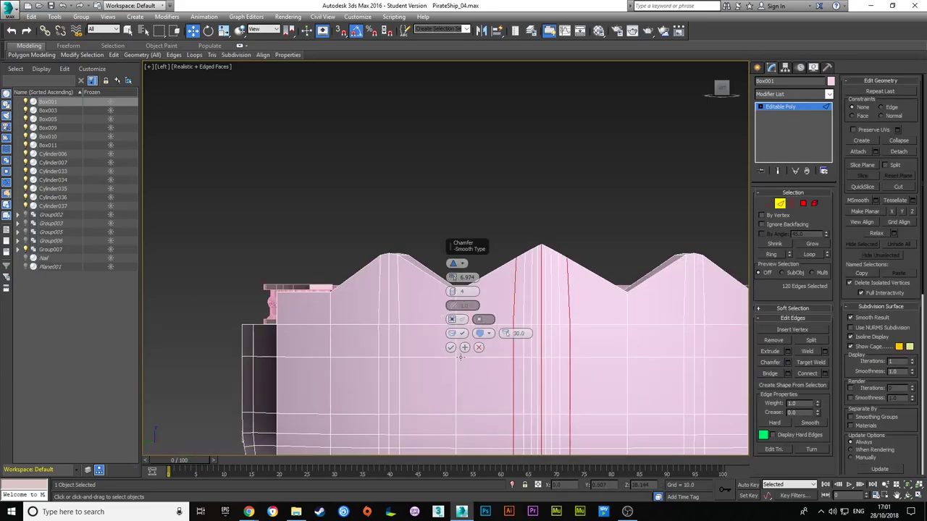
pyautogui.scroll(2, 545, 255)
pyautogui.scroll(-2, 544, 254)
pyautogui.keyDown('alt'); pyautogui.moveTo(545, 255); pyautogui.dragTo(621, 275, button='middle'); pyautogui.keyUp('alt')
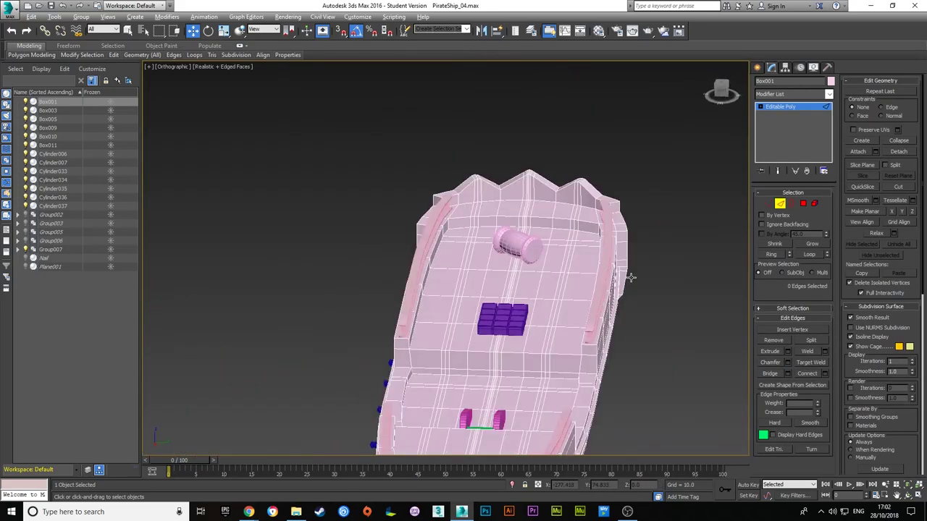
pyautogui.press('l')
pyautogui.moveTo(463, 246); pyautogui.dragTo(464, 266)
pyautogui.scroll(3, 466, 250)
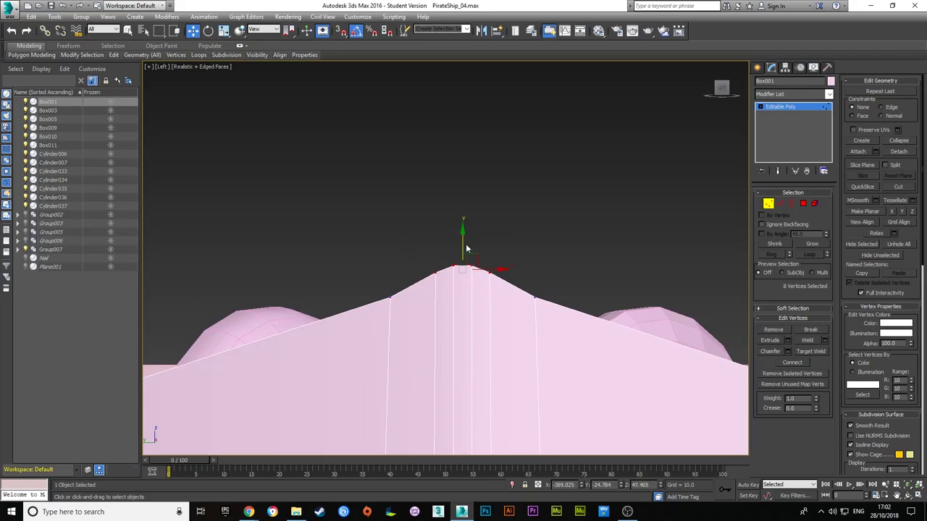
# Cut a new edge across the hull faces at the stern corner, then select Group003.
pyautogui.keyDown('alt'); pyautogui.moveTo(463, 261); pyautogui.dragTo(739, 210, button='middle'); pyautogui.keyUp('alt')
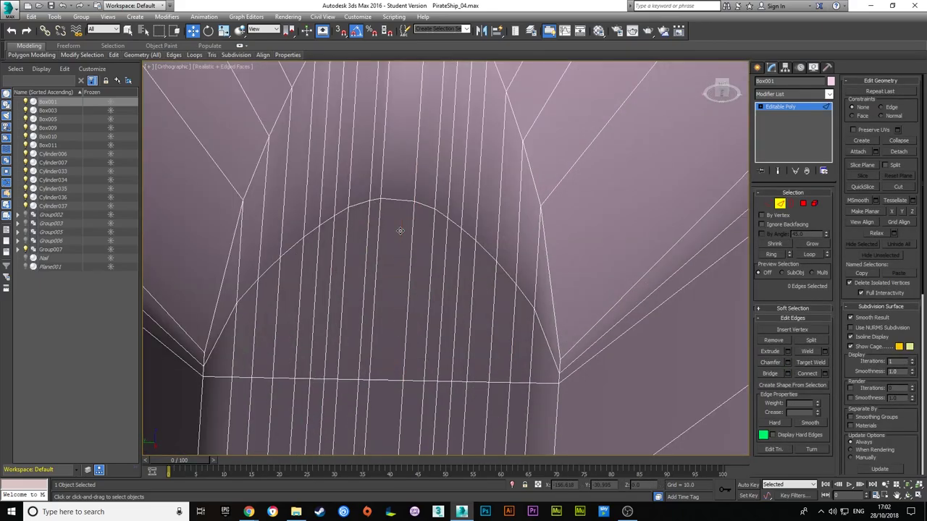
pyautogui.keyDown('alt'); pyautogui.moveTo(400, 230); pyautogui.dragTo(470, 340, button='middle'); pyautogui.keyUp('alt')
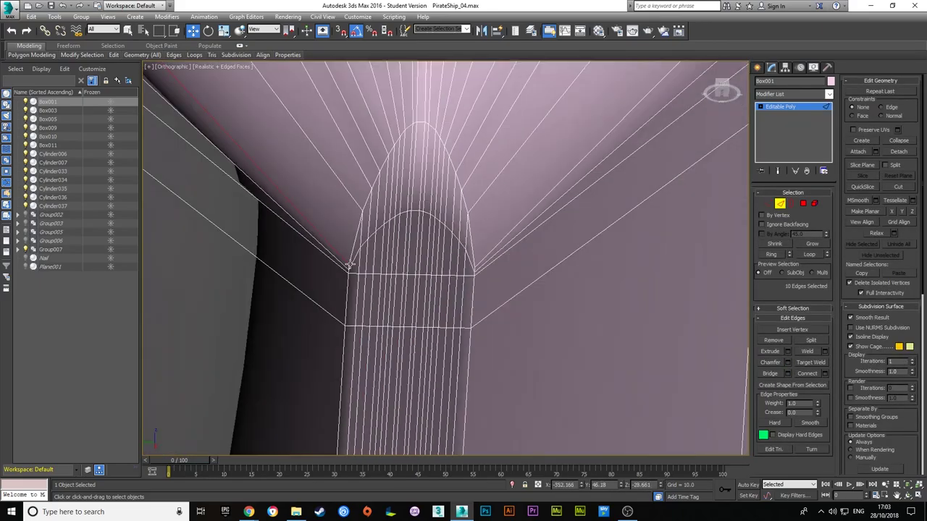
pyautogui.press('1')
pyautogui.hotkey('alt', 'c')
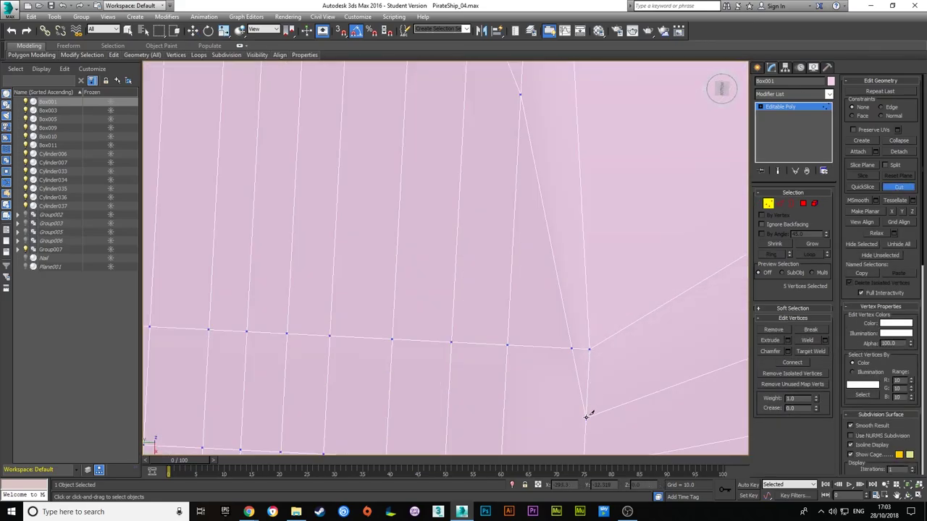
pyautogui.press('F3')
pyautogui.moveTo(409, 207)
pyautogui.keyDown('alt'); pyautogui.mouseDown(button='middle')
pyautogui.moveTo(365, 218)
pyautogui.moveTo(622, 210)
pyautogui.mouseUp(button='middle'); pyautogui.keyUp('alt')
pyautogui.press('1')
pyautogui.click(52, 215)
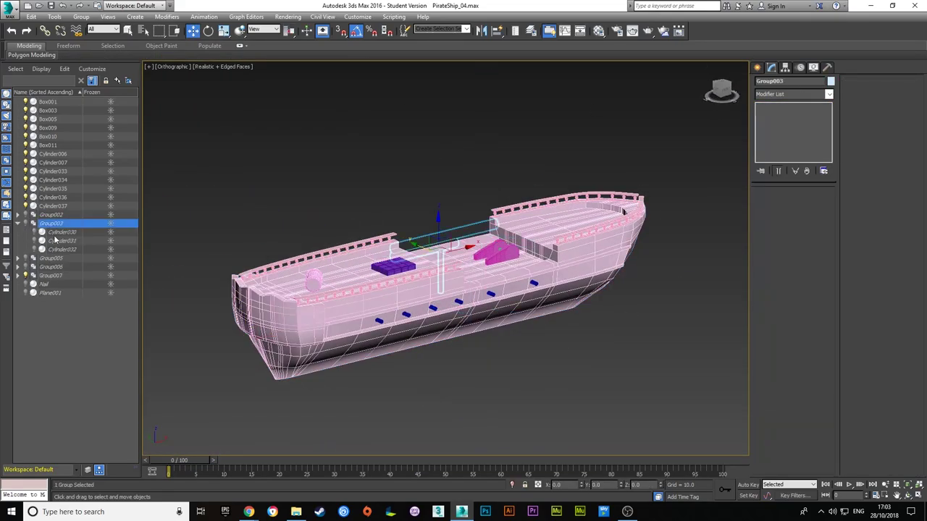
# Tilt bowsprit Group003 up 20° in Front view and extrude the keel polygons along the hull bottom.
pyautogui.press('f')
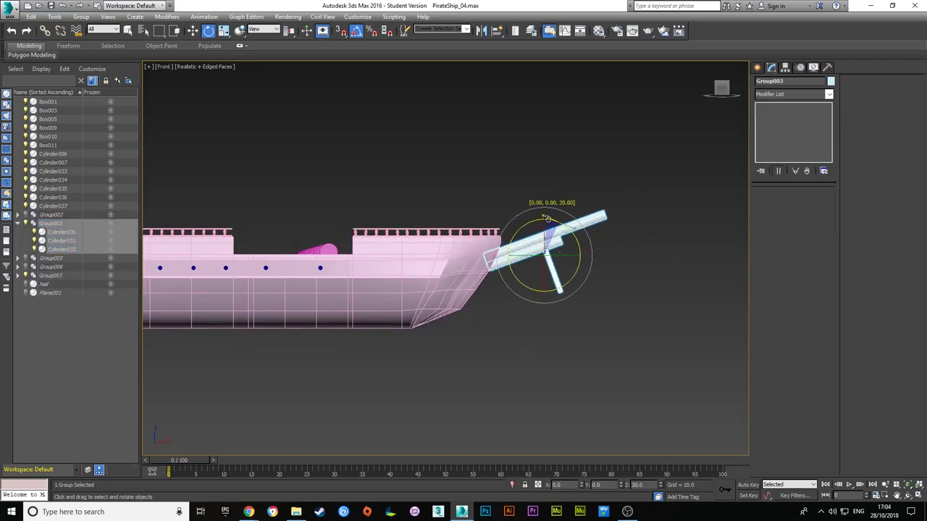
pyautogui.keyDown('alt'); pyautogui.moveTo(567, 215); pyautogui.dragTo(647, 39, button='middle'); pyautogui.keyUp('alt')
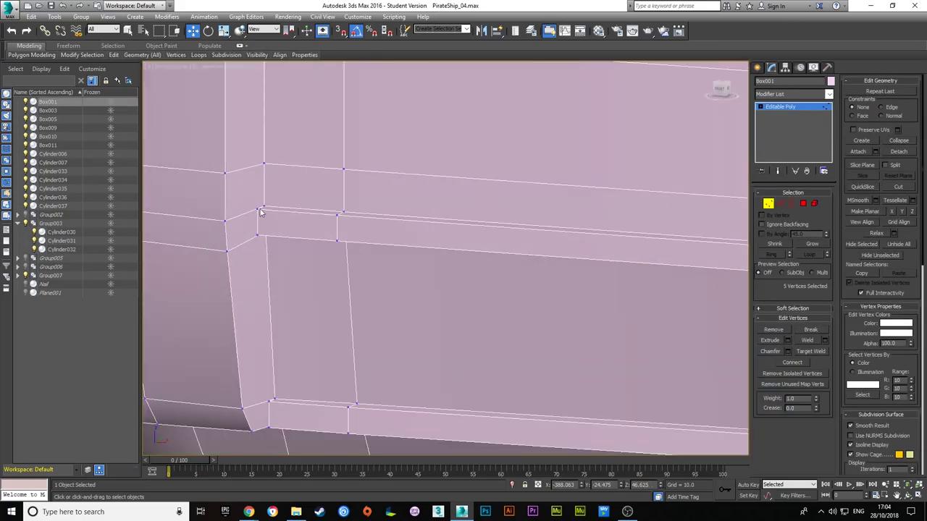
pyautogui.keyDown('alt'); pyautogui.moveTo(293, 366); pyautogui.dragTo(592, 291, button='middle'); pyautogui.keyUp('alt')
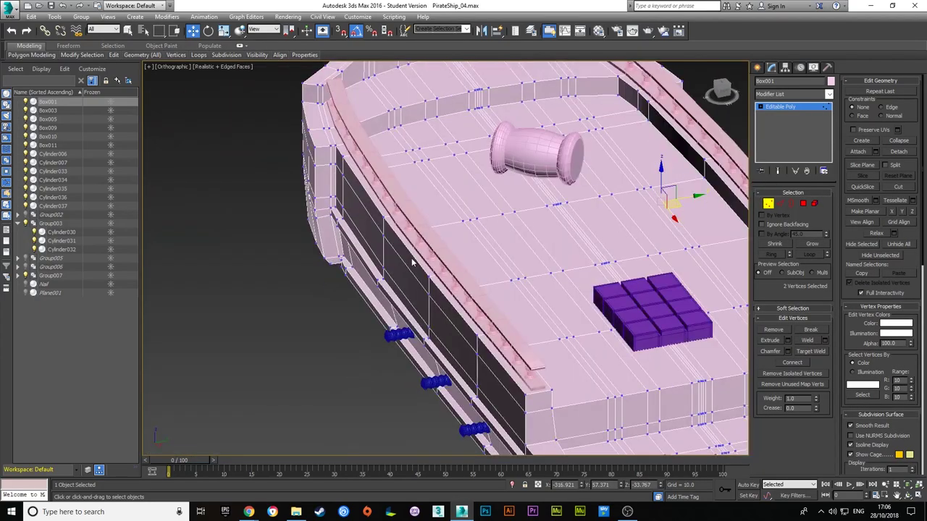
pyautogui.click(603, 327)
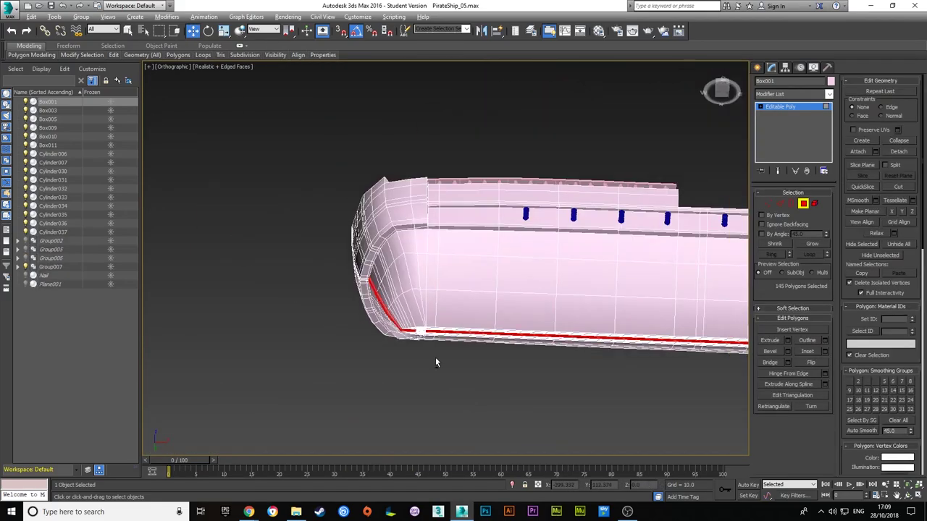
pyautogui.click(788, 342)
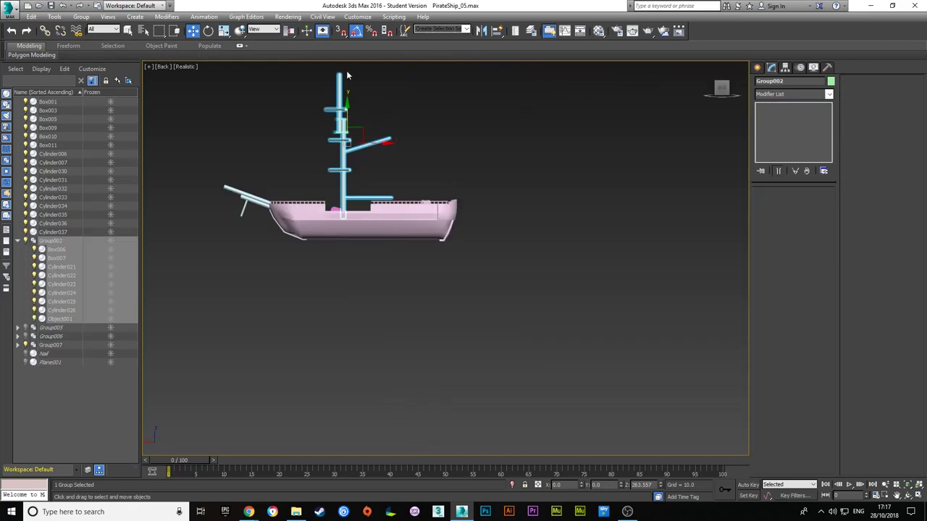
# Draw a Plane beside the mainmast in the Back view to serve as the sail.
pyautogui.scroll(3, 340, 87)
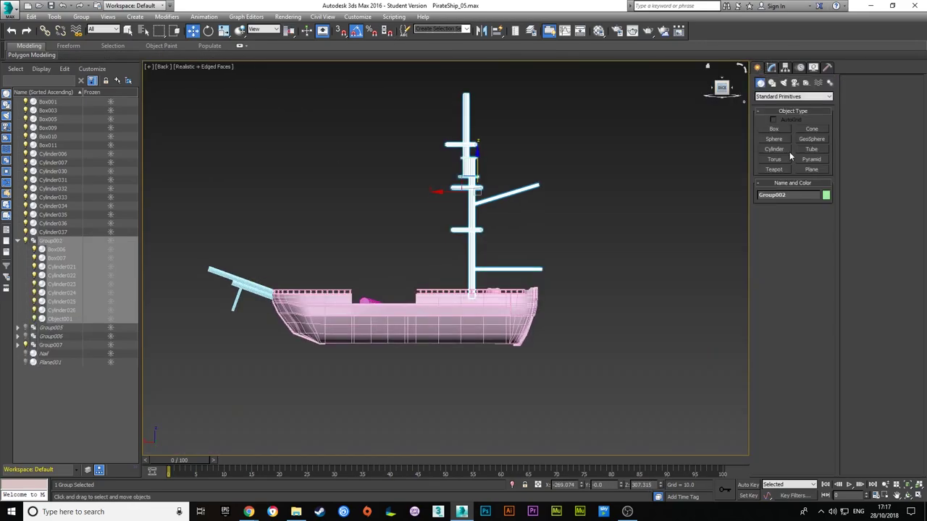
pyautogui.click(811, 169)
pyautogui.scroll(3, 471, 181)
pyautogui.scroll(3, 471, 181)
pyautogui.moveTo(382, 116); pyautogui.dragTo(627, 358)
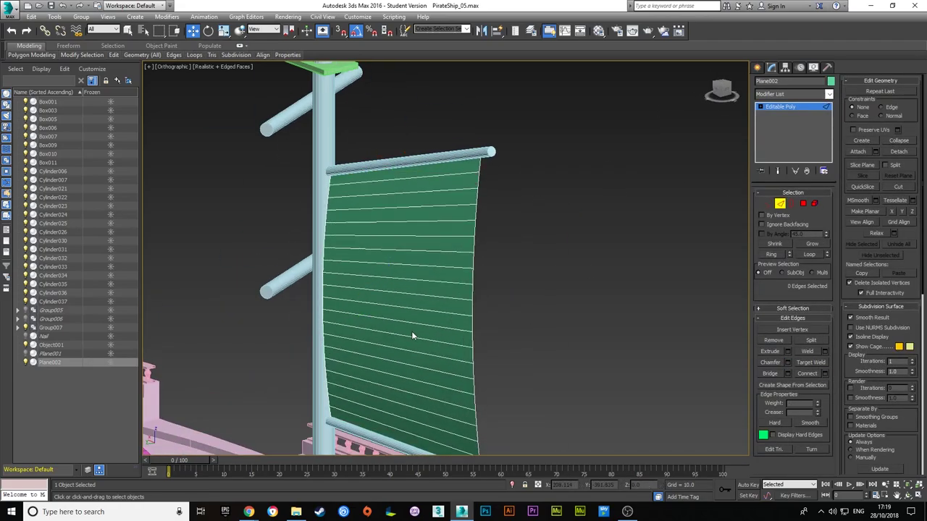
# Leave edge editing and draw a second plane, Plane003, beside the mainmast.
pyautogui.press('2')
pyautogui.keyDown('alt'); pyautogui.moveTo(400, 325); pyautogui.dragTo(475, 281, button='middle'); pyautogui.keyUp('alt')
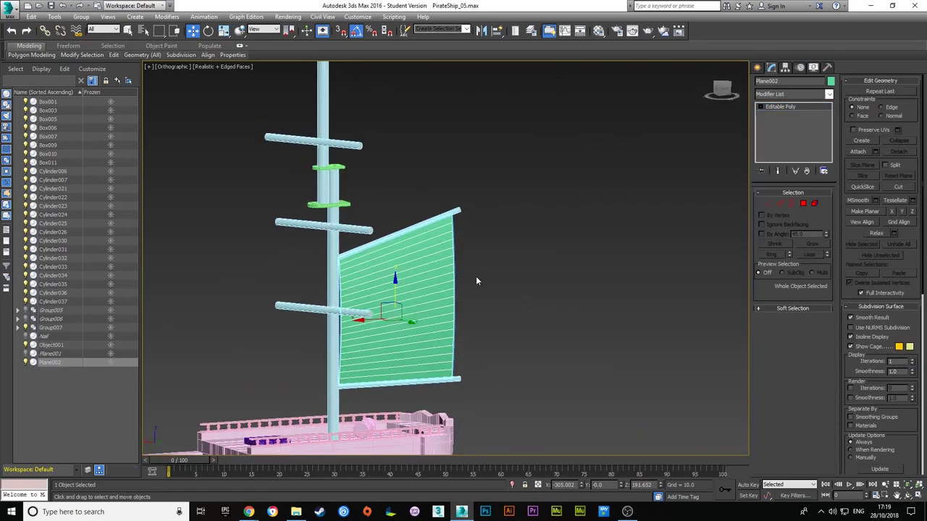
pyautogui.click(770, 67)
pyautogui.click(812, 170)
pyautogui.moveTo(311, 103); pyautogui.dragTo(424, 258)
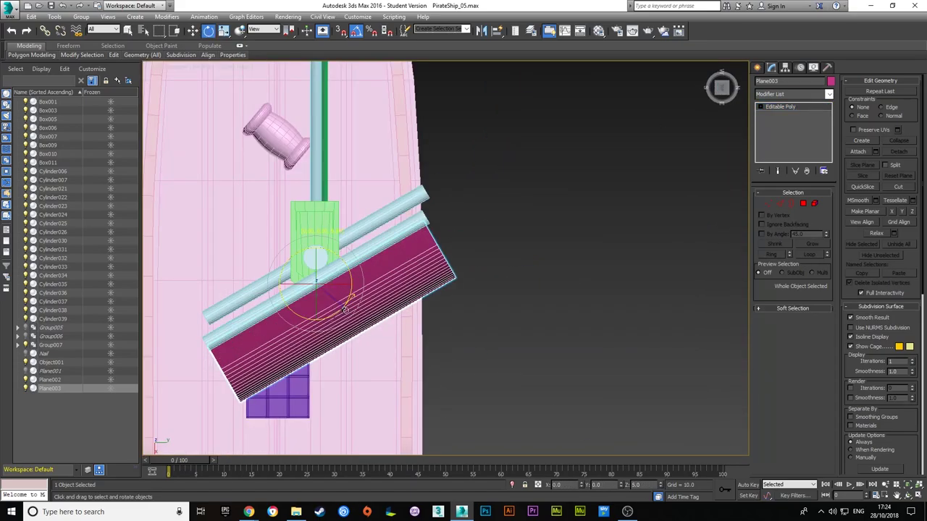
# Rotate Plane003 to align with the yard and switch to Edge mode to curl its edges.
pyautogui.press('e')
pyautogui.keyDown('alt'); pyautogui.moveTo(395, 263); pyautogui.dragTo(520, 286, button='middle'); pyautogui.keyUp('alt')
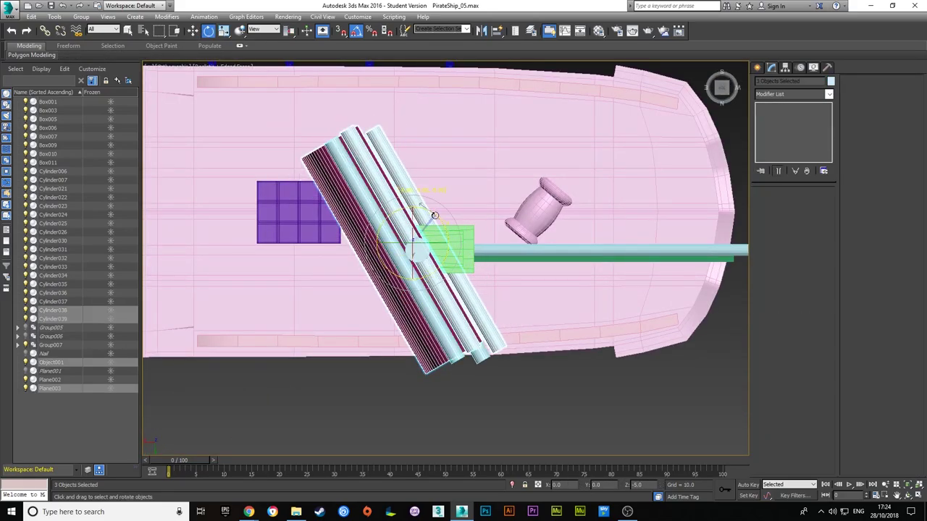
pyautogui.press('2')
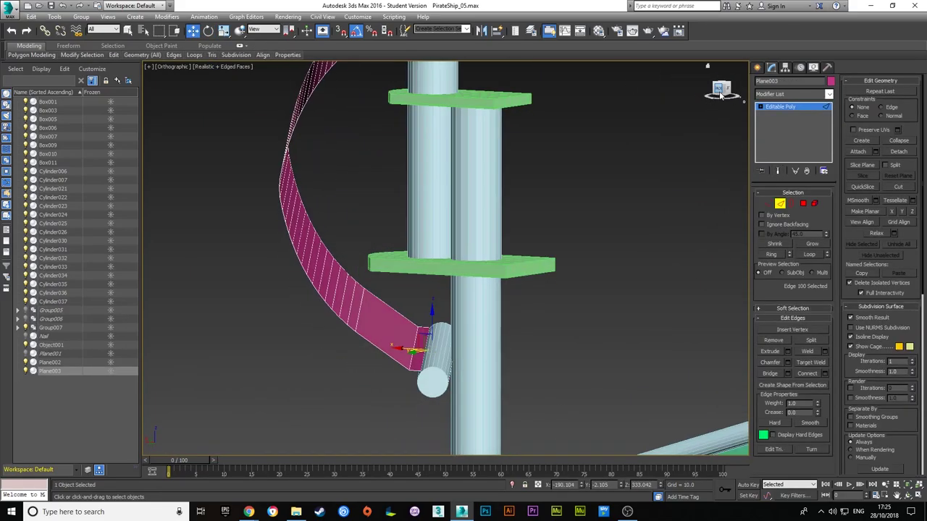
pyautogui.keyDown('alt'); pyautogui.moveTo(387, 191); pyautogui.dragTo(491, 158, button='middle'); pyautogui.keyUp('alt')
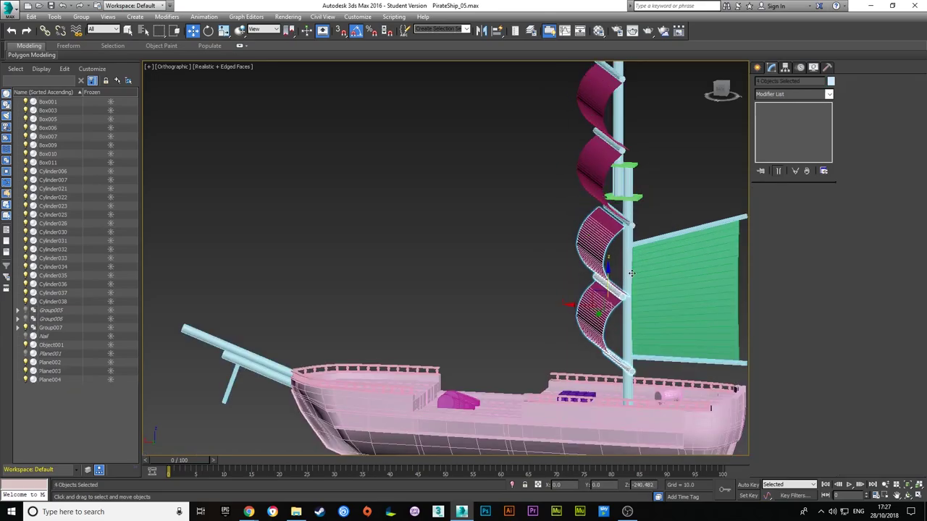
# Add a Cloth modifier to the sail from the Modifier List.
pyautogui.moveTo(690, 415)
pyautogui.keyDown('alt'); pyautogui.mouseDown(button='middle')
pyautogui.moveTo(571, 278)
pyautogui.moveTo(542, 325)
pyautogui.moveTo(471, 289)
pyautogui.moveTo(591, 337)
pyautogui.mouseUp(button='middle'); pyautogui.keyUp('alt')
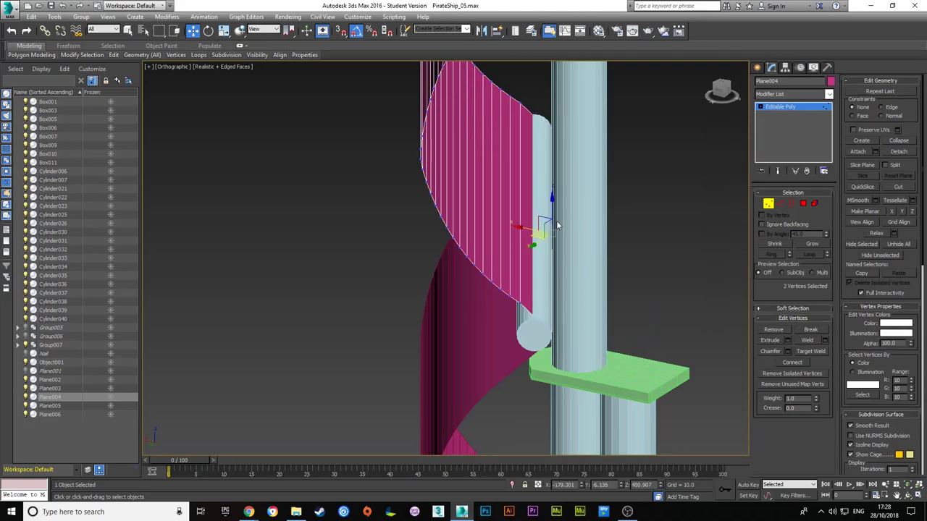
pyautogui.scroll(-10, 557, 226)
pyautogui.keyDown('alt'); pyautogui.moveTo(604, 207); pyautogui.dragTo(550, 217, button='middle'); pyautogui.keyUp('alt')
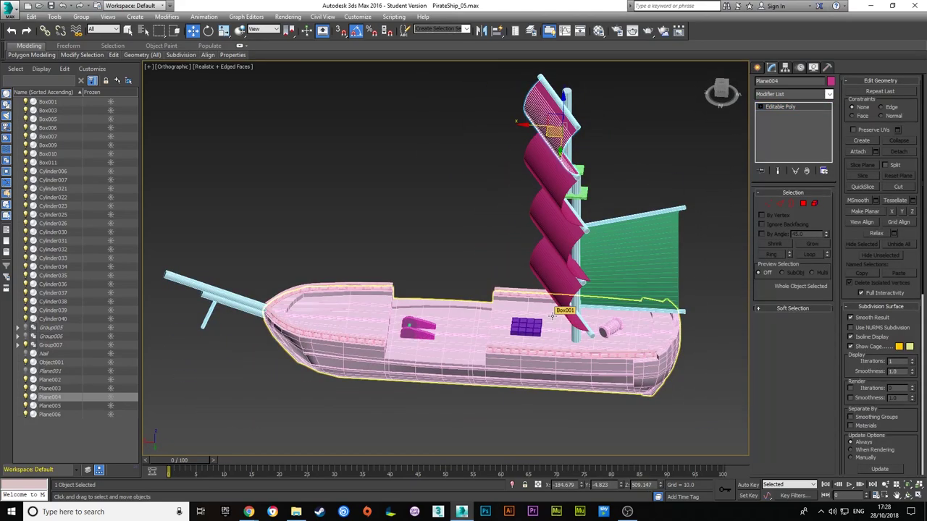
pyautogui.click(793, 94)
pyautogui.click(793, 103)
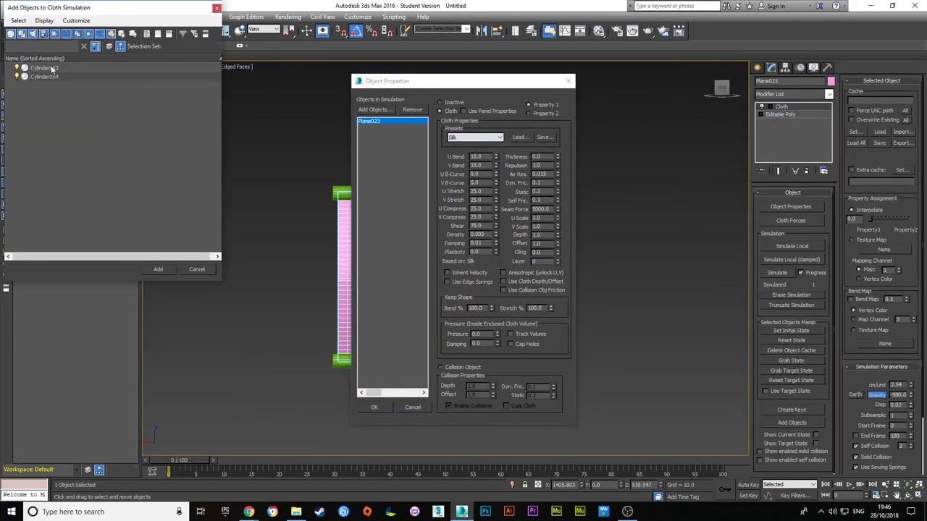
# Add Cylinder053 to the cloth simulation, simulate, then select the test cylinder, cloth and wind.
pyautogui.doubleClick(43, 68)
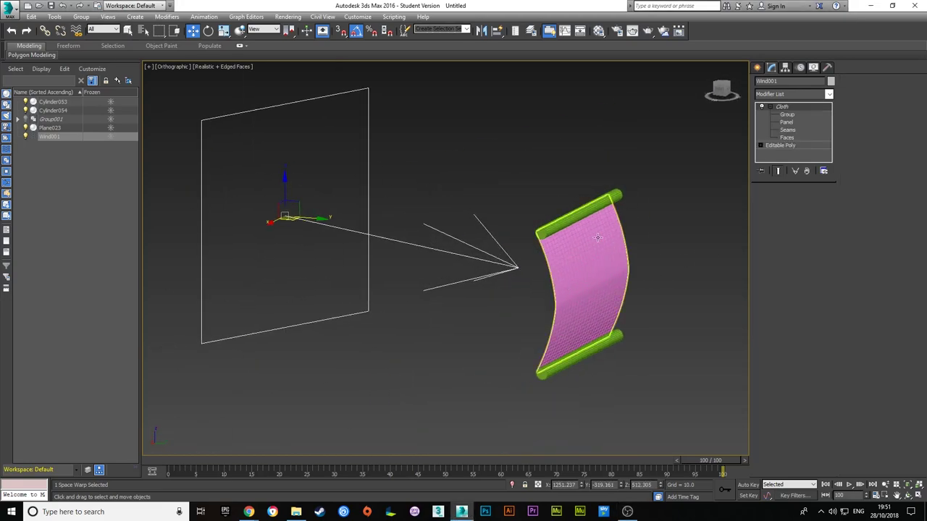
pyautogui.click(777, 273)
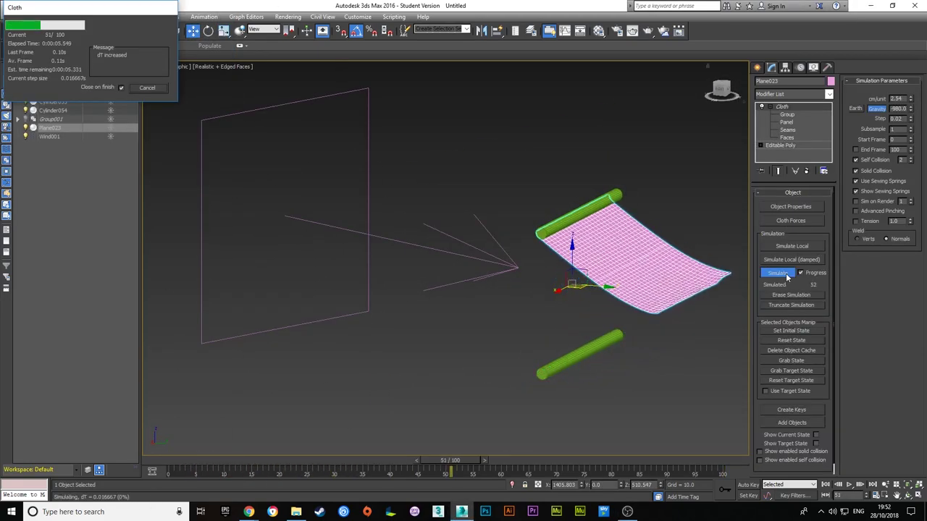
pyautogui.keyDown('alt'); pyautogui.moveTo(673, 217); pyautogui.dragTo(612, 227, button='middle'); pyautogui.keyUp('alt')
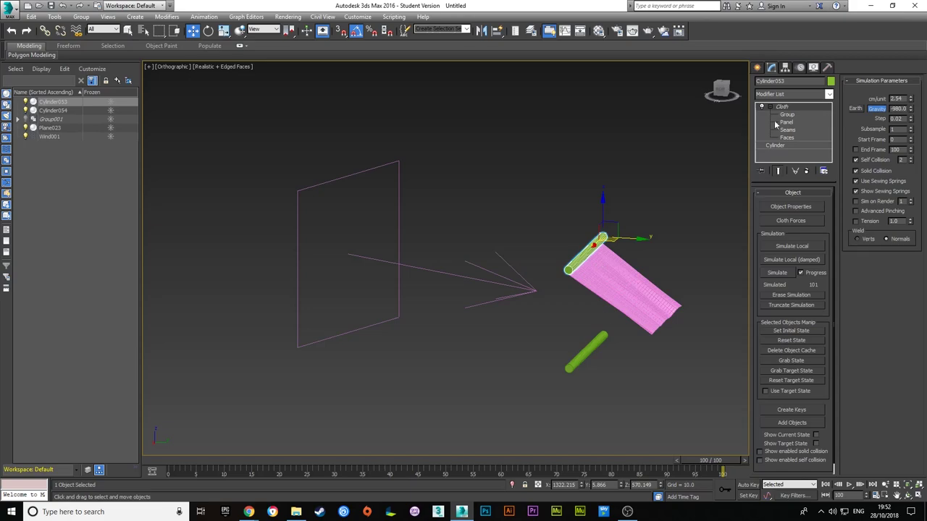
pyautogui.keyDown('alt'); pyautogui.moveTo(506, 181); pyautogui.dragTo(435, 218, button='middle'); pyautogui.keyUp('alt')
pyautogui.keyDown('ctrl'); pyautogui.click(49, 127); pyautogui.keyUp('ctrl')
pyautogui.keyDown('ctrl'); pyautogui.click(49, 136); pyautogui.keyUp('ctrl')
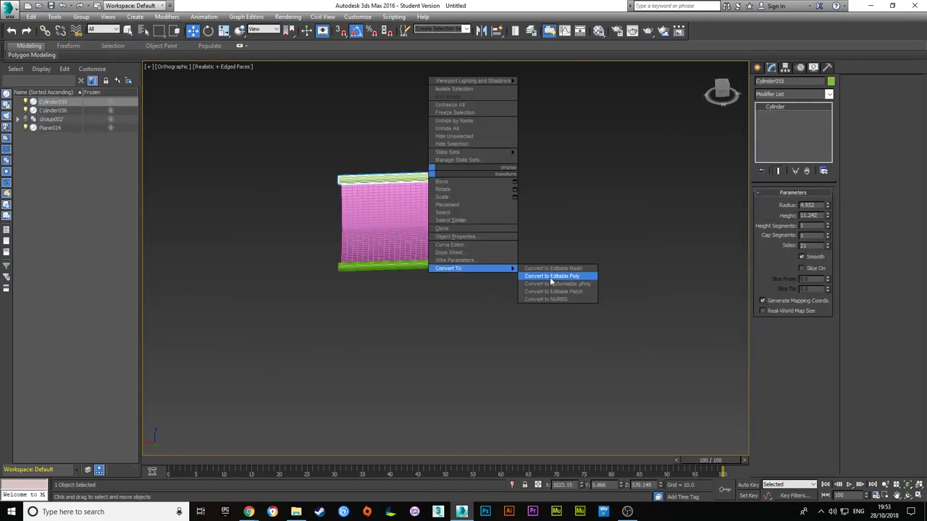
# Convert the new cylinder to Editable Poly, add Cylinder055 to the cloth simulation and simulate.
pyautogui.click(791, 206)
pyautogui.click(374, 110)
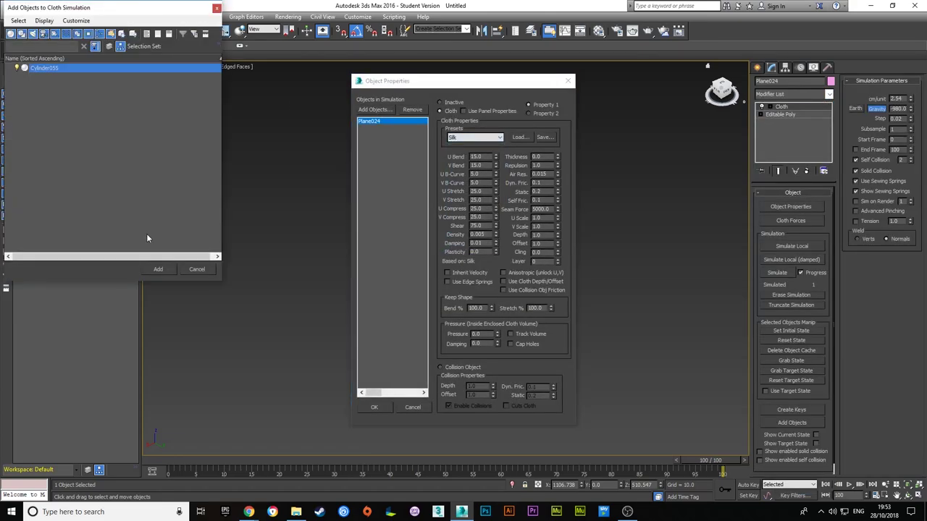
pyautogui.click(158, 269)
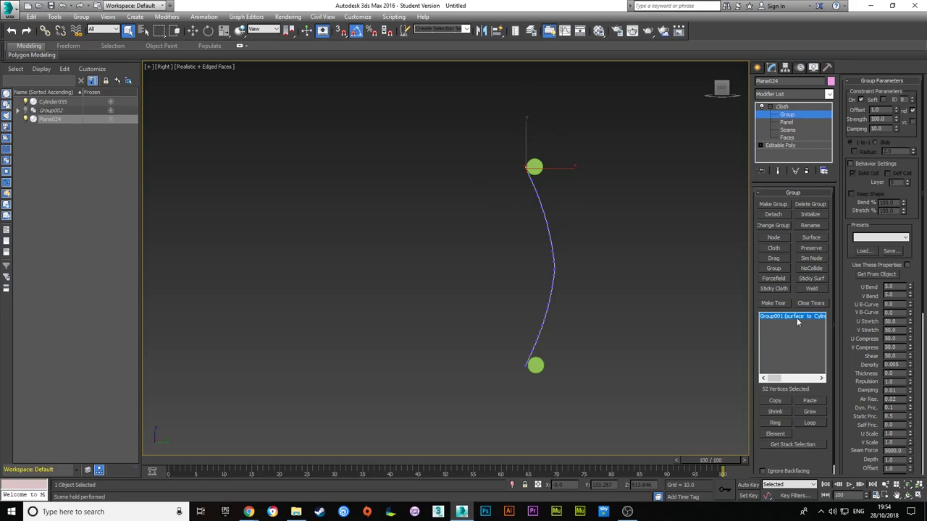
pyautogui.click(782, 107)
pyautogui.click(777, 273)
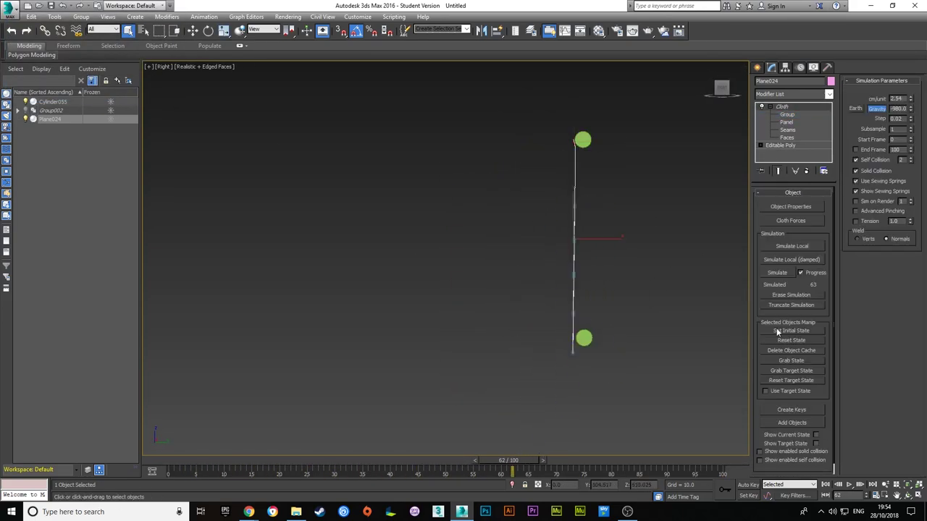
# Pin the sail's edge with a new vertex group and re-simulate it hanging.
pyautogui.press('Return')
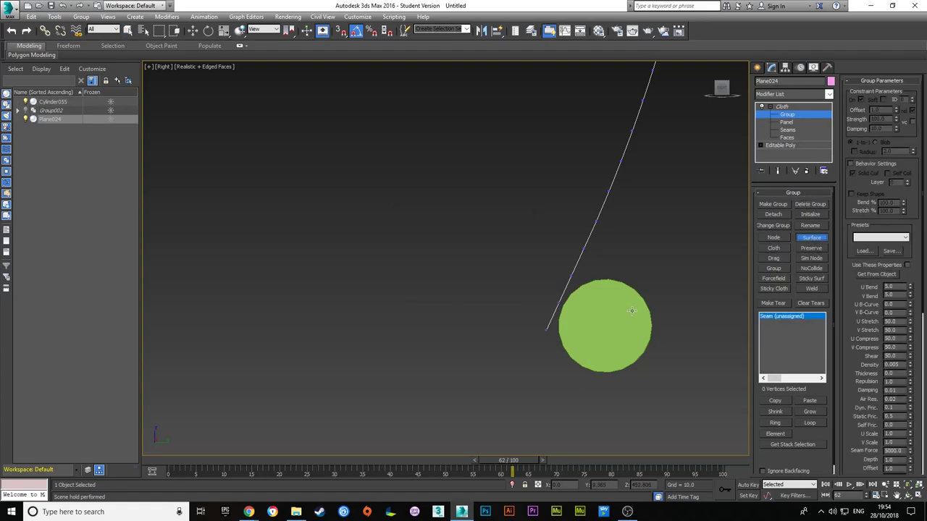
pyautogui.click(782, 106)
pyautogui.click(777, 272)
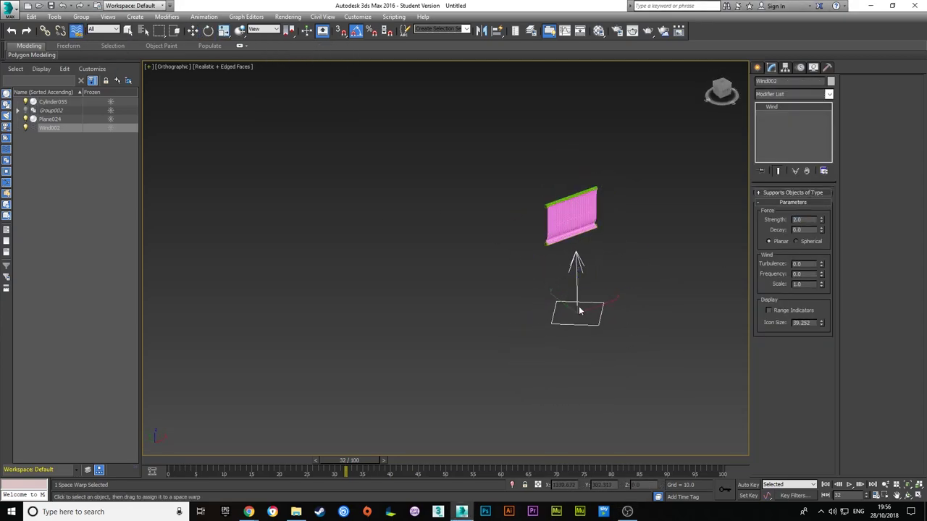
# Bind Wind002 to the sail's cloth forces and run the simulation.
pyautogui.rightClick(565, 273)
pyautogui.click(583, 229)
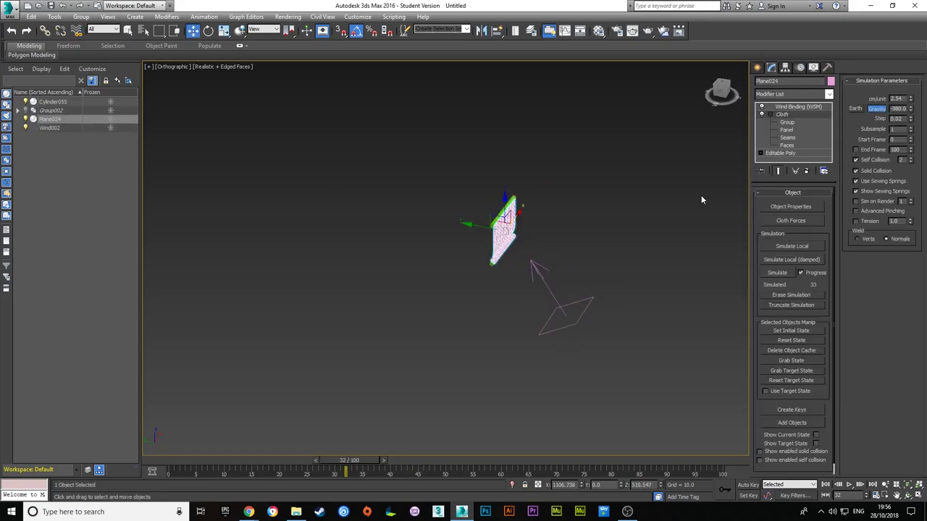
pyautogui.click(791, 220)
pyautogui.click(291, 157)
pyautogui.click(777, 272)
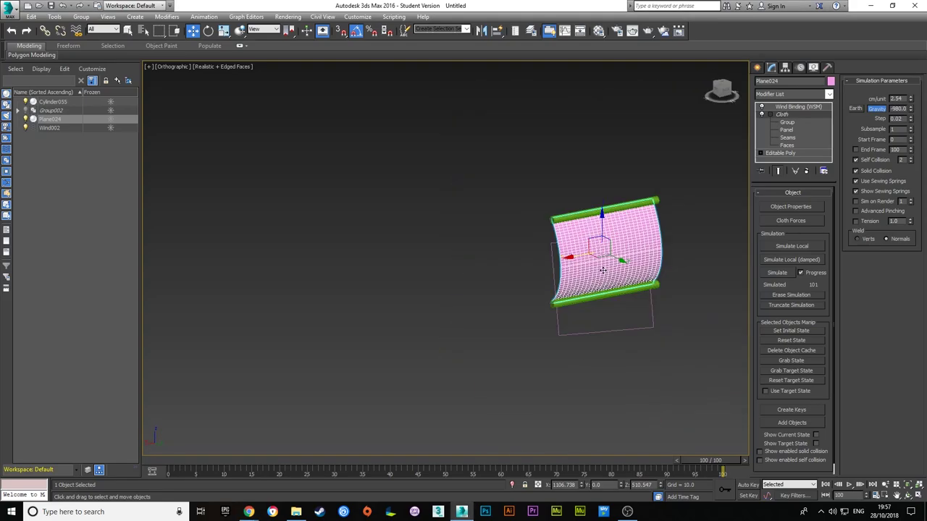
# Re-run local and full cloth simulations on Plane024, checking the billow from angled views.
pyautogui.moveTo(602, 270)
pyautogui.keyDown('alt'); pyautogui.mouseDown(button='middle')
pyautogui.moveTo(453, 439)
pyautogui.moveTo(572, 398)
pyautogui.mouseUp(button='middle'); pyautogui.keyUp('alt')
pyautogui.click(572, 398)
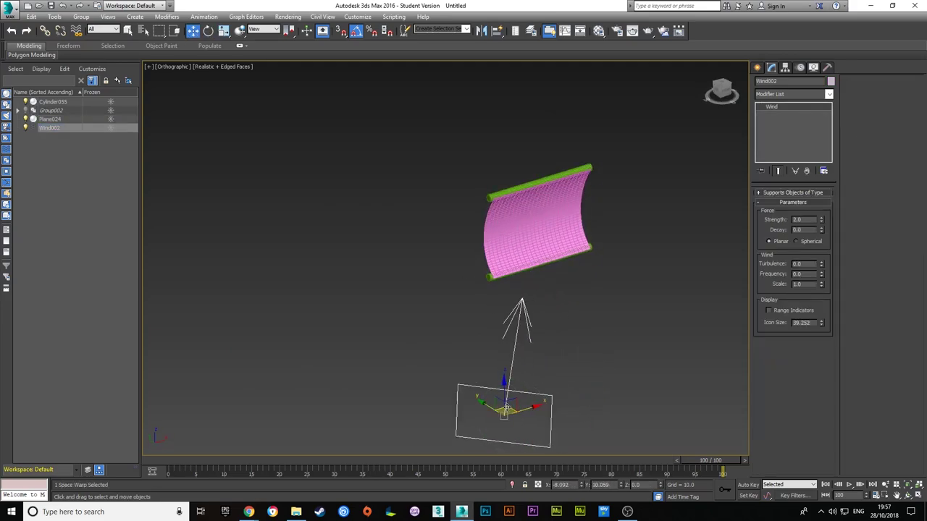
pyautogui.click(539, 232)
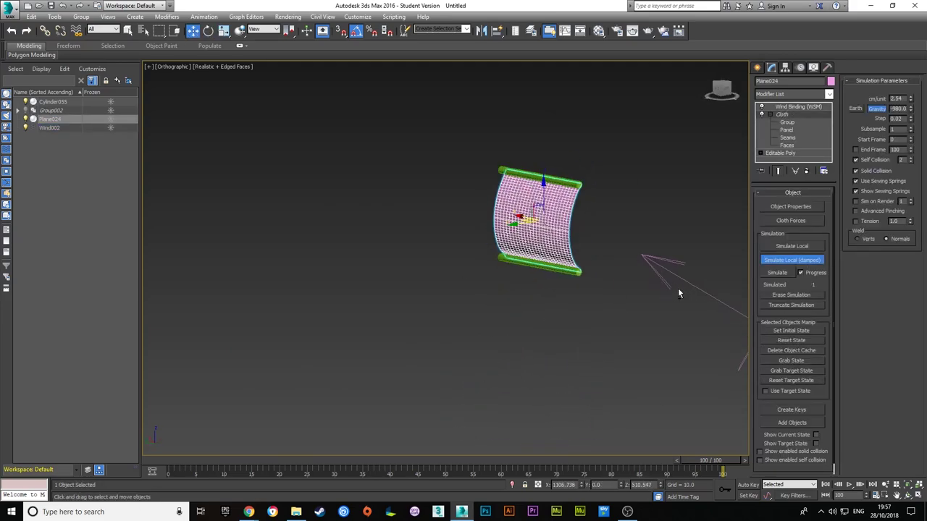
pyautogui.click(47, 128)
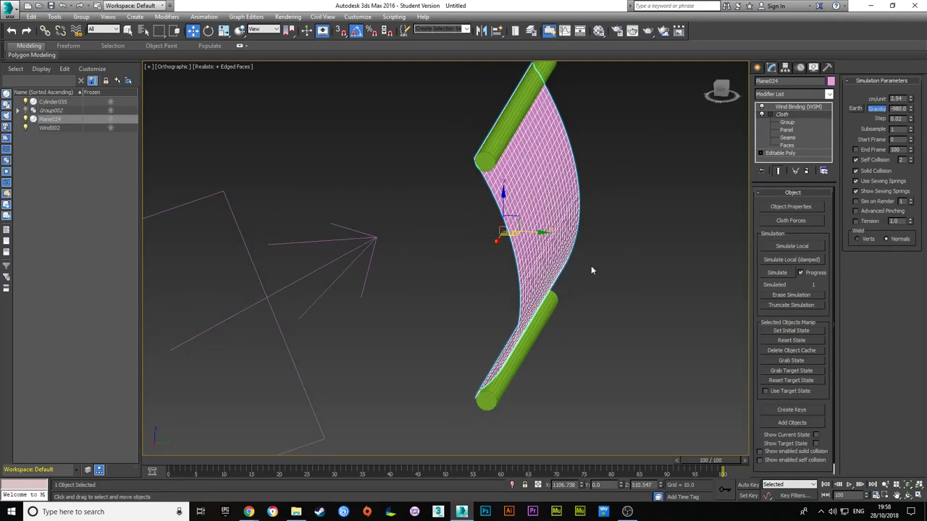
pyautogui.click(792, 246)
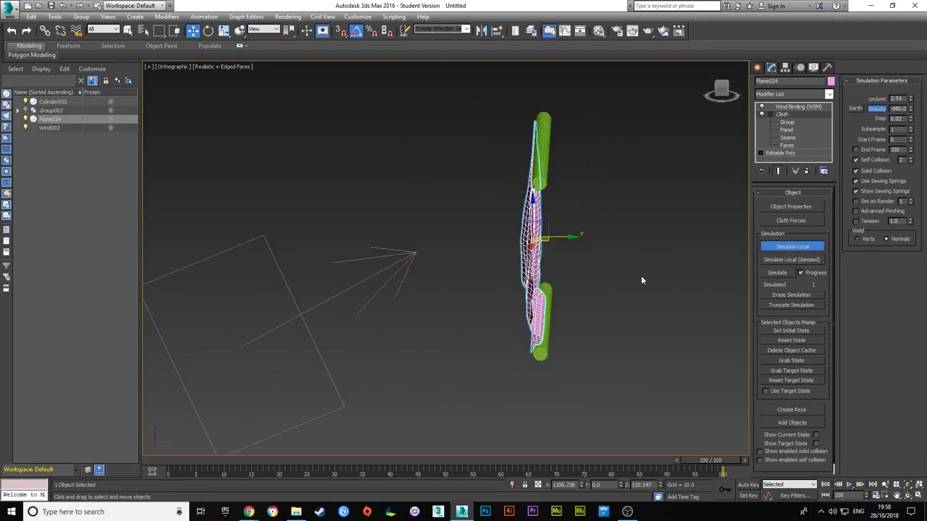
pyautogui.keyDown('alt'); pyautogui.moveTo(641, 281); pyautogui.dragTo(605, 299, button='middle'); pyautogui.keyUp('alt')
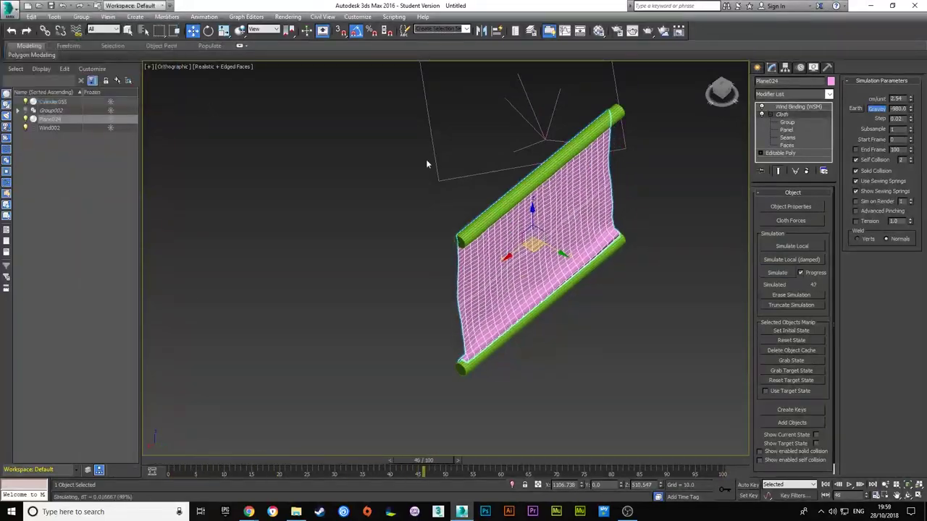
pyautogui.click(783, 274)
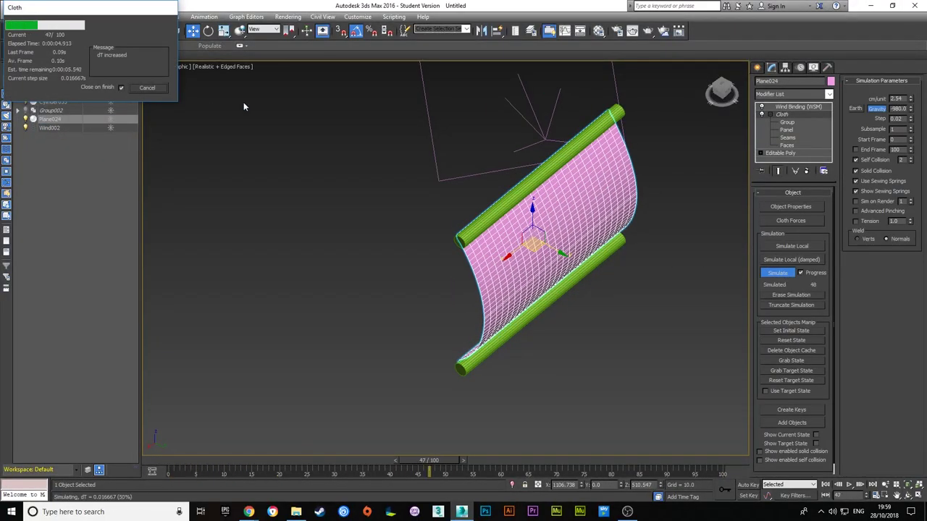
pyautogui.click(629, 143)
pyautogui.click(507, 257)
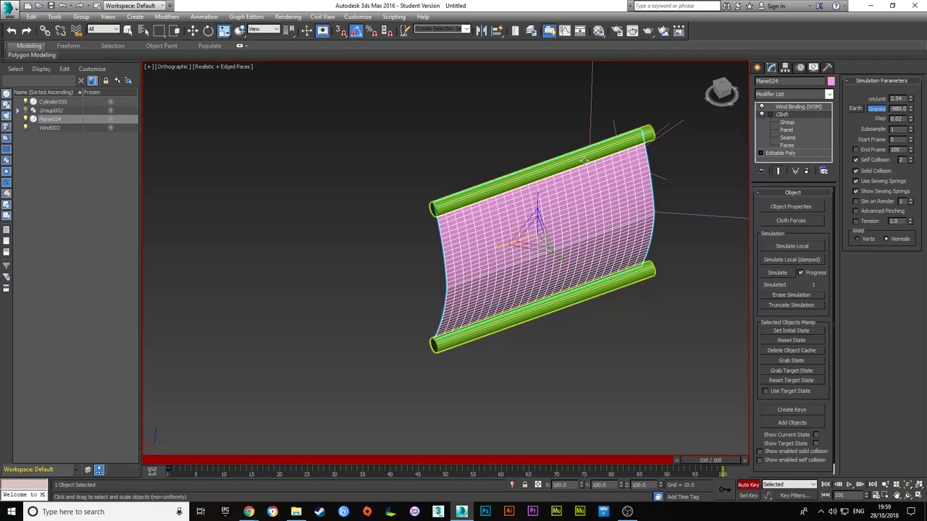
# Simulate the cloth across the timeline, then rerun damped local and full simulations.
pyautogui.click(778, 273)
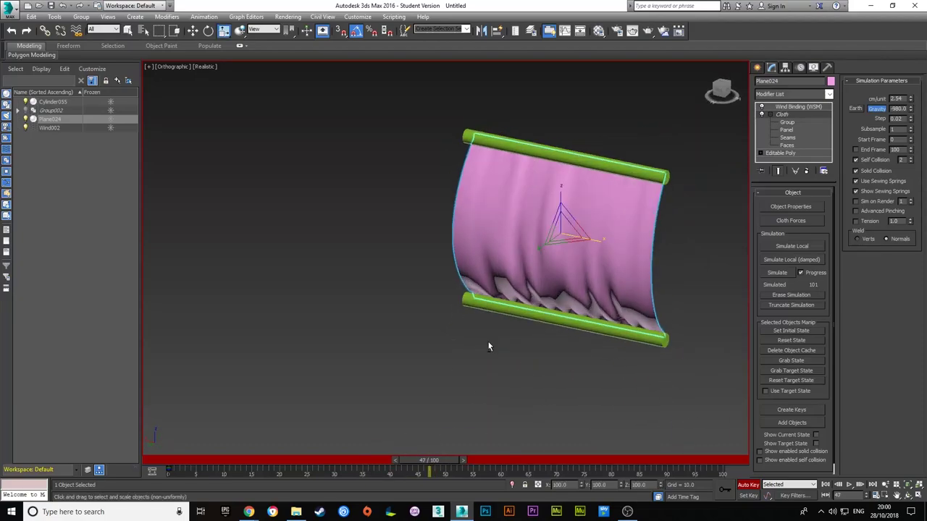
pyautogui.press('w')
pyautogui.keyDown('alt'); pyautogui.moveTo(538, 209); pyautogui.dragTo(651, 232, button='middle'); pyautogui.keyUp('alt')
pyautogui.click(786, 260)
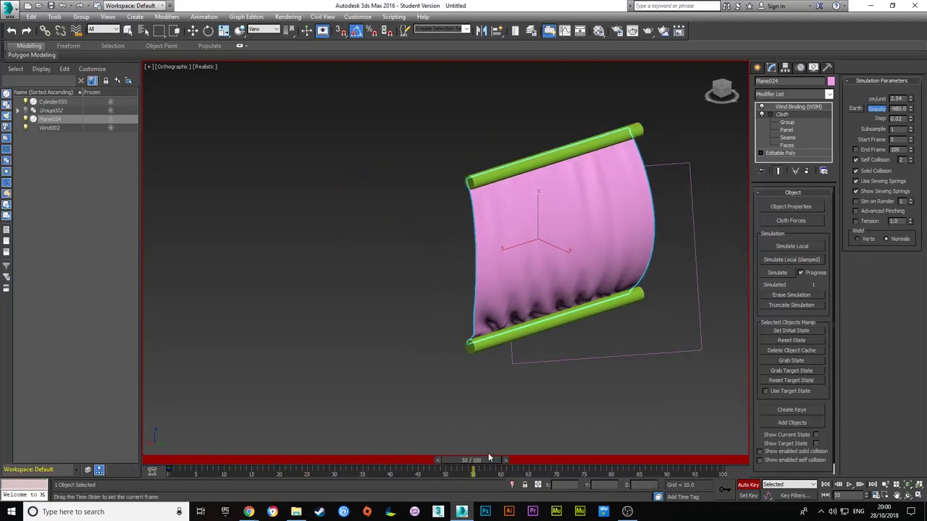
pyautogui.click(777, 273)
# Set Wind002 to strength 3.0 with turbulence 1.0, re-simulate the sail, and select the top pole.
pyautogui.click(147, 87)
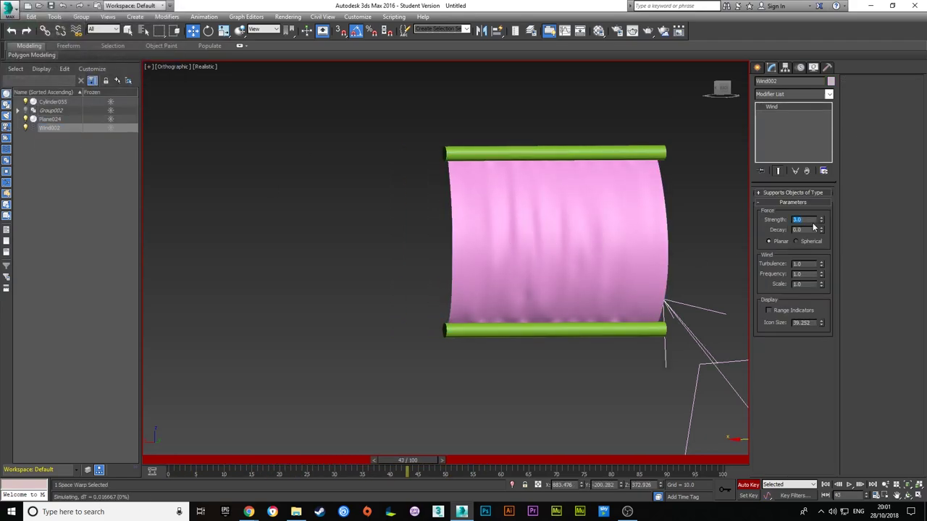
pyautogui.click(52, 119)
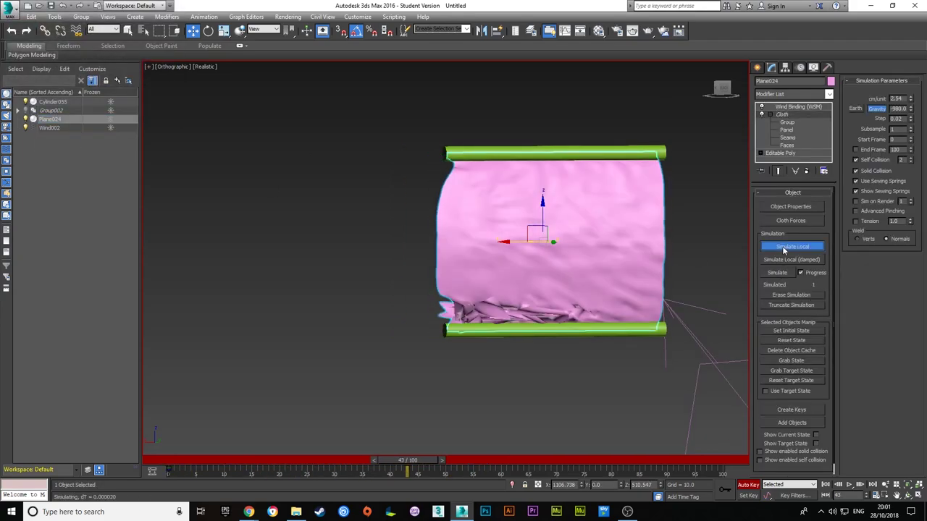
pyautogui.keyDown('alt'); pyautogui.moveTo(558, 387); pyautogui.dragTo(522, 391, button='middle'); pyautogui.keyUp('alt')
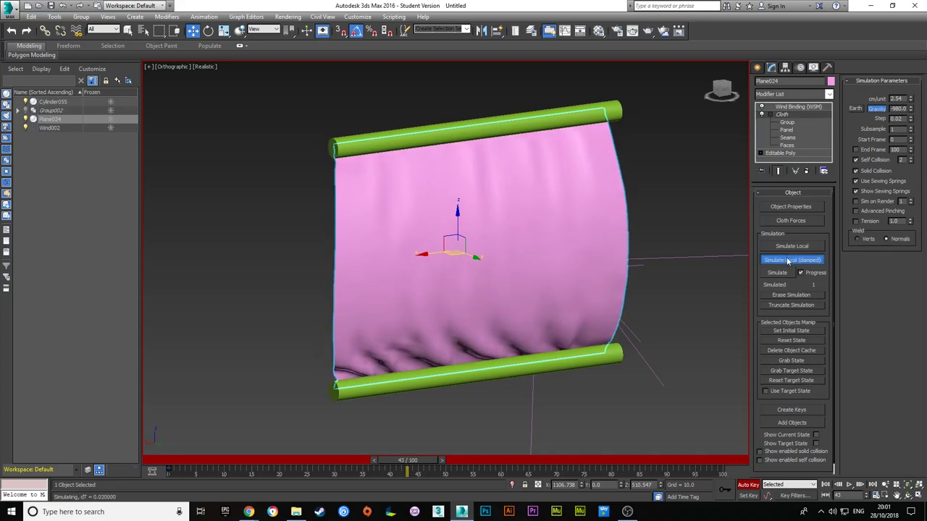
pyautogui.click(789, 260)
pyautogui.click(777, 272)
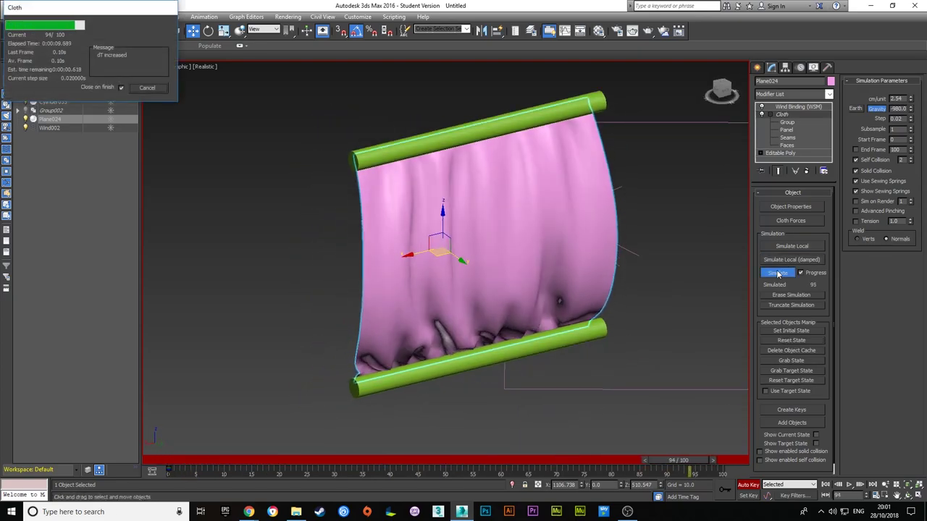
pyautogui.moveTo(522, 319)
pyautogui.keyDown('alt'); pyautogui.mouseDown(button='middle')
pyautogui.moveTo(670, 300)
pyautogui.moveTo(567, 347)
pyautogui.mouseUp(button='middle'); pyautogui.keyUp('alt')
pyautogui.click(434, 363)
pyautogui.click(344, 185)
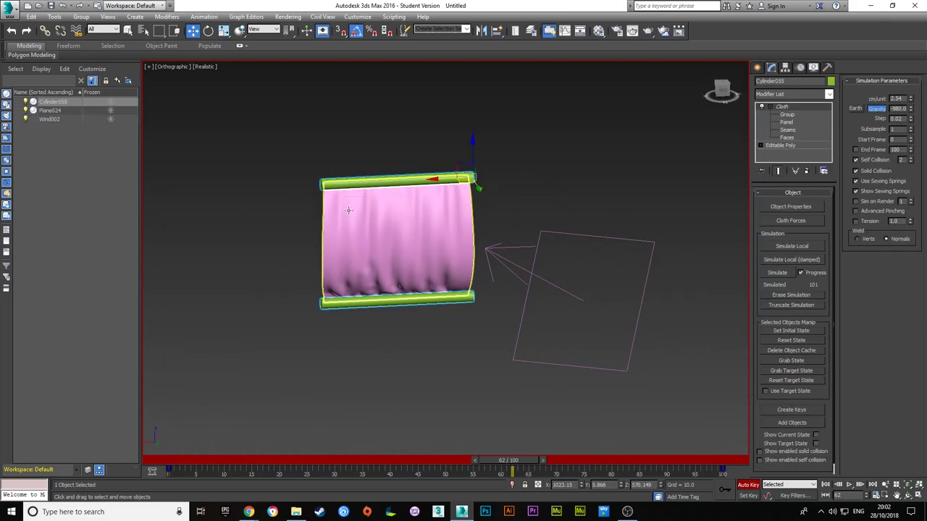
pyautogui.click(222, 155)
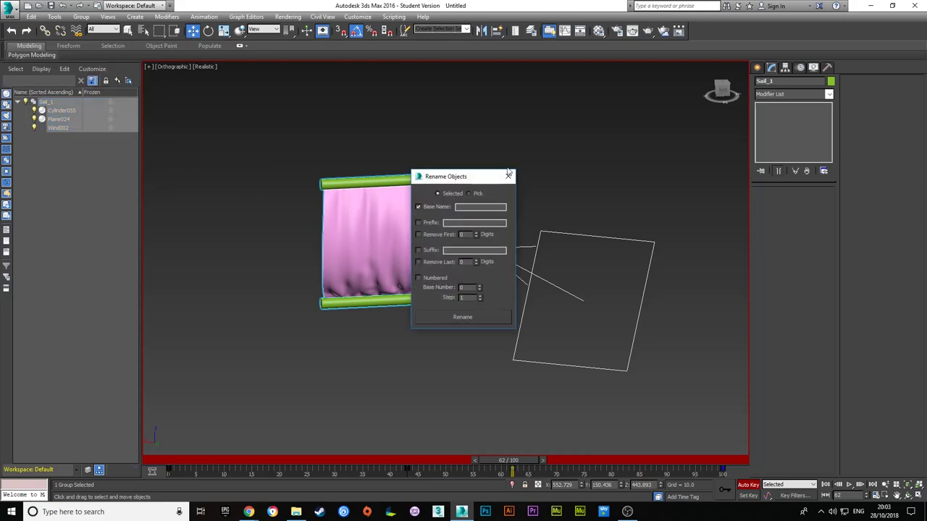
# Name the group Sail_1 and re-simulate Plane024's cloth in the PirateShip_05 scene.
pyautogui.click(51, 101)
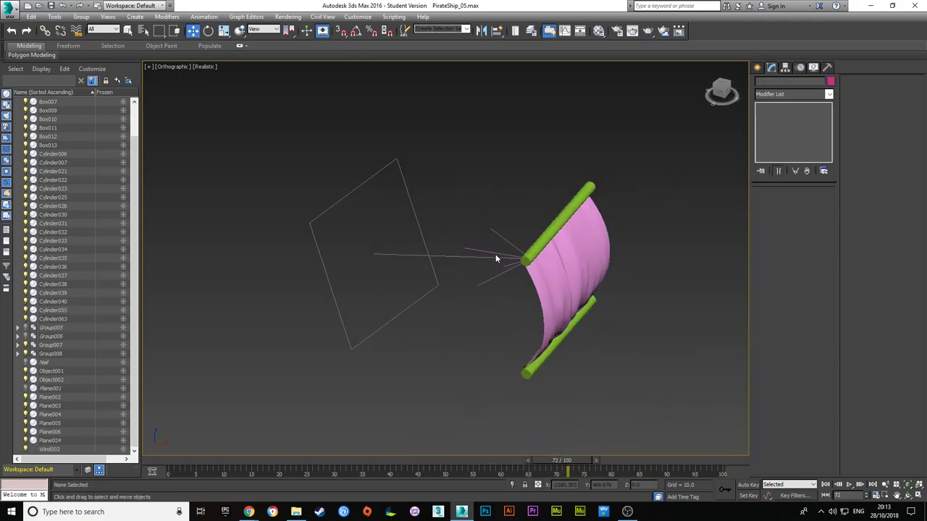
pyautogui.click(545, 259)
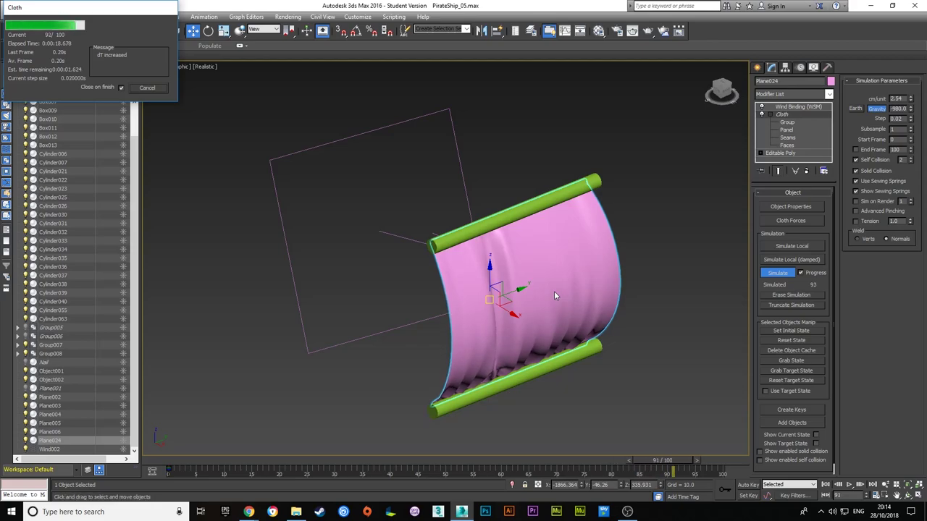
pyautogui.scroll(-2, 554, 291)
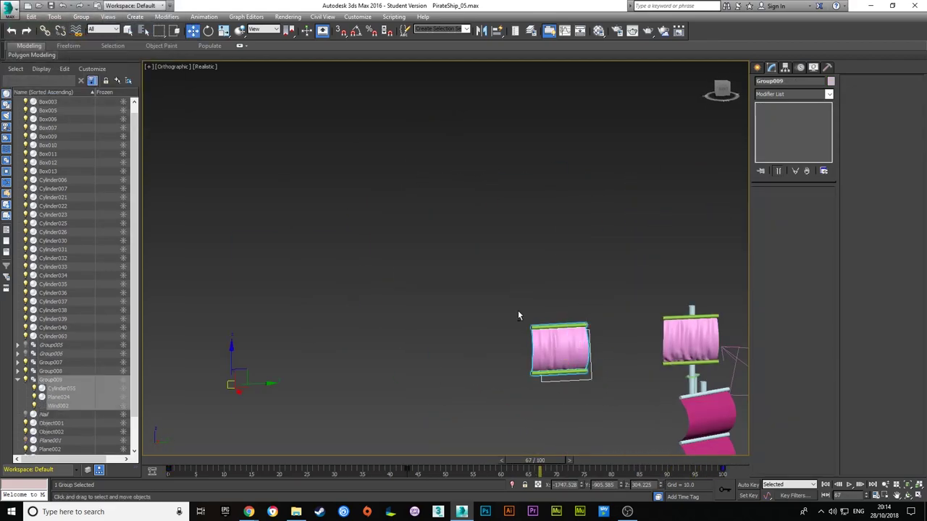
# Rotate Group009 into place on the mainmast, checking it from back and angled views.
pyautogui.press('e')
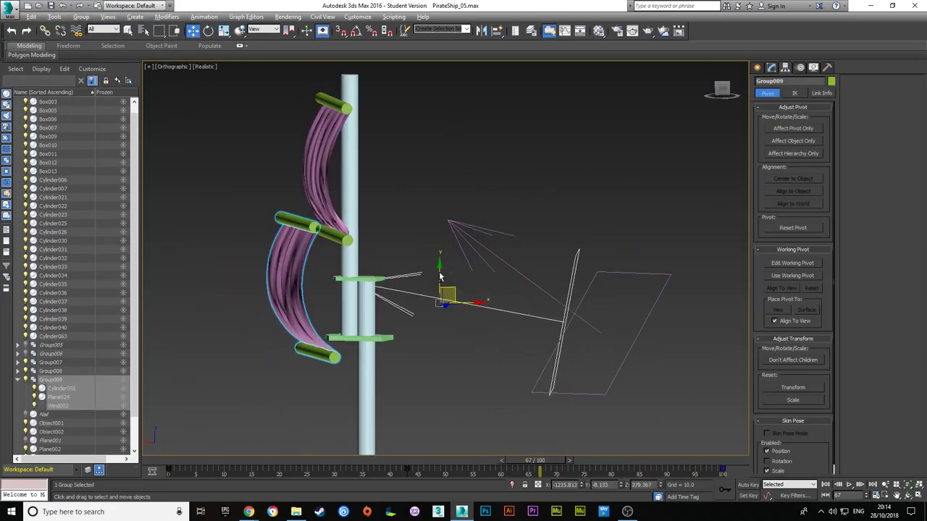
pyautogui.keyDown('alt'); pyautogui.moveTo(569, 350); pyautogui.dragTo(472, 270, button='middle'); pyautogui.keyUp('alt')
pyautogui.press('e')
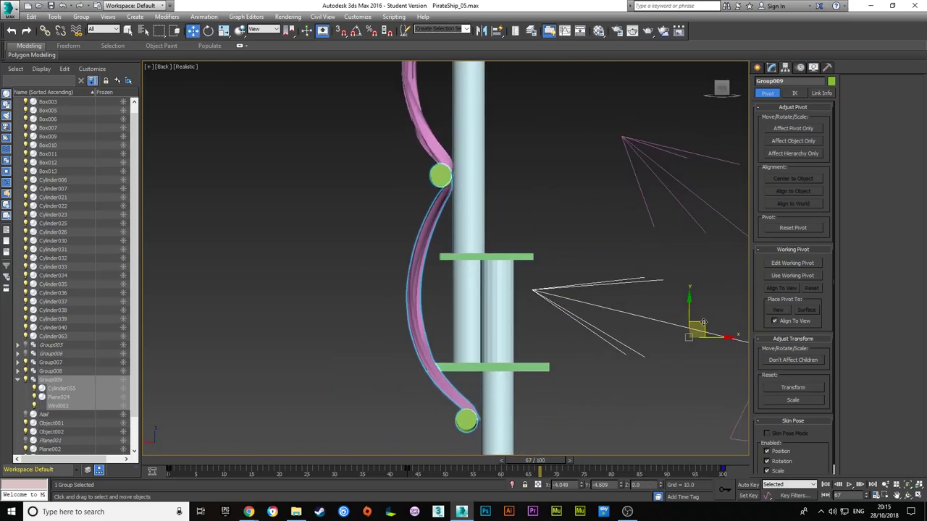
pyautogui.keyDown('alt'); pyautogui.moveTo(708, 317); pyautogui.dragTo(523, 295, button='middle'); pyautogui.keyUp('alt')
# Ungroup the sail, poles and wind, and convert the sail cloth to Editable Poly.
pyautogui.click(94, 39)
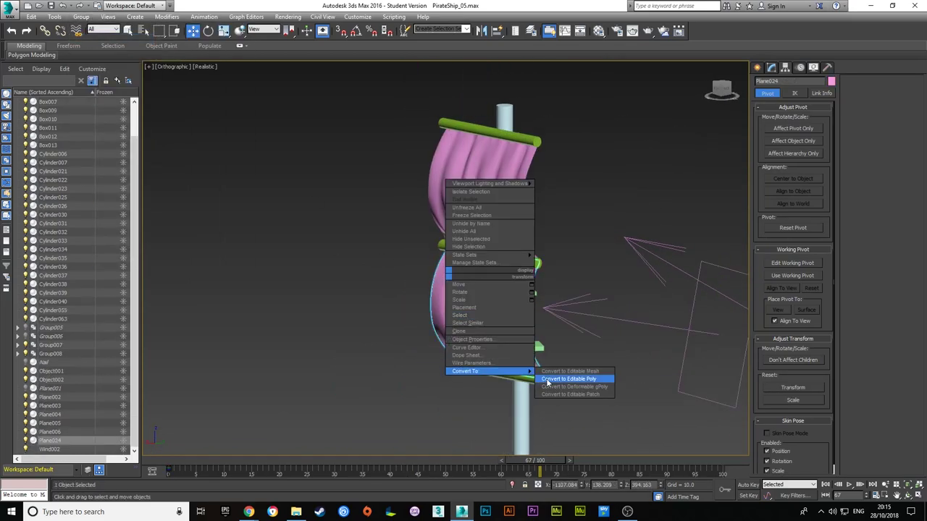
pyautogui.click(609, 319)
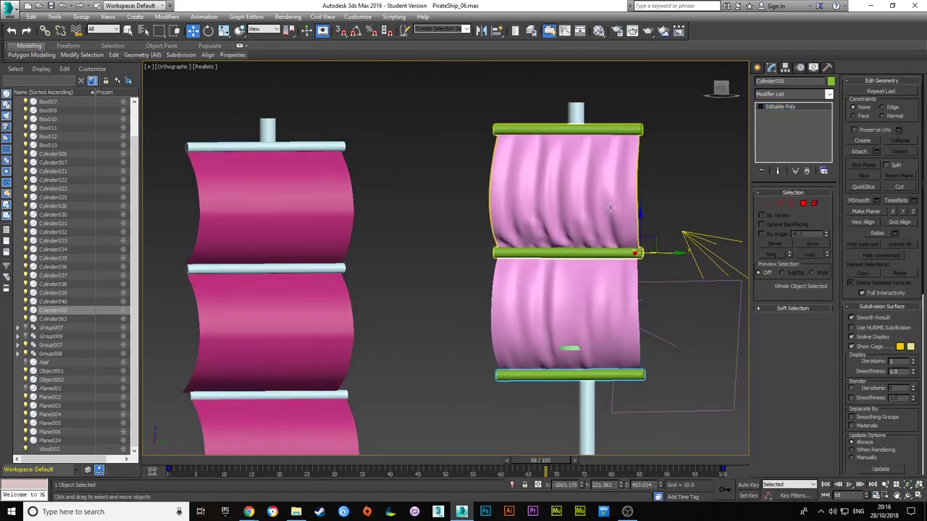
pyautogui.rightClick(567, 205)
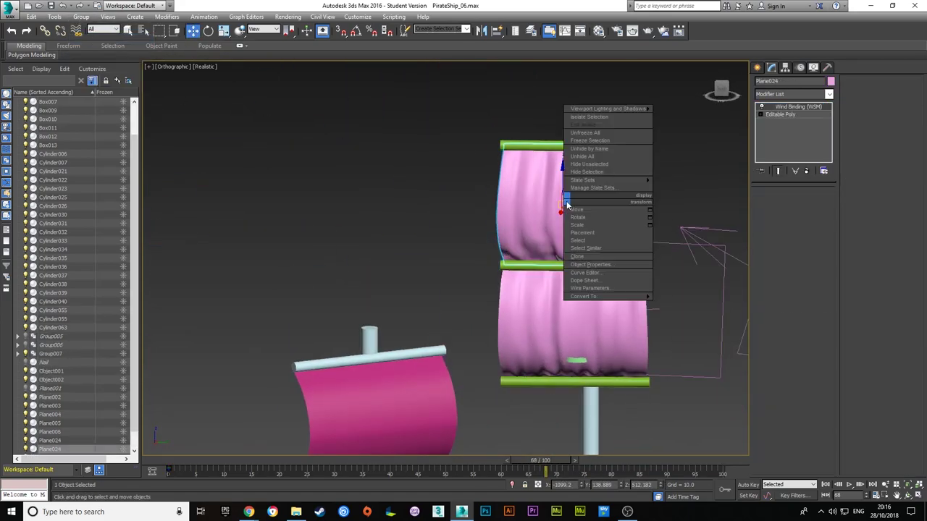
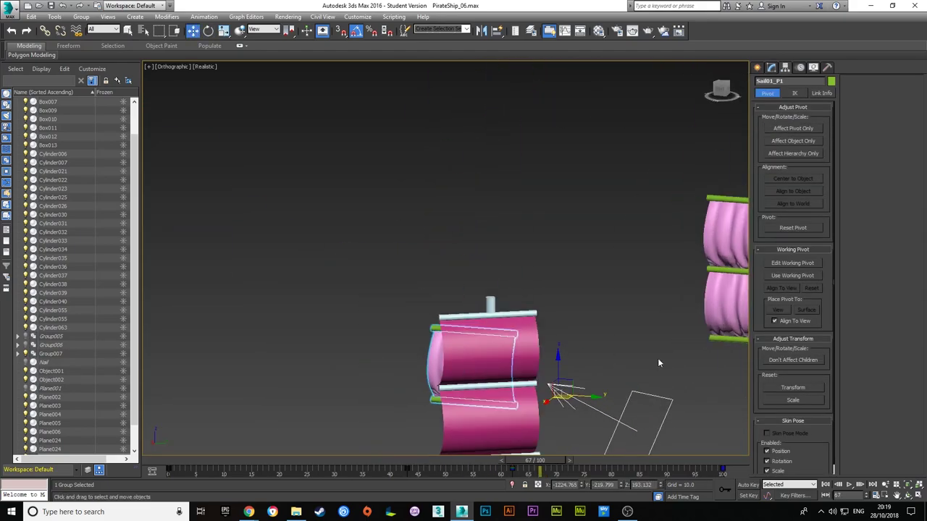
# Select the two yard bars together with another piece beside the mast.
pyautogui.moveTo(549, 303); pyautogui.dragTo(648, 445)
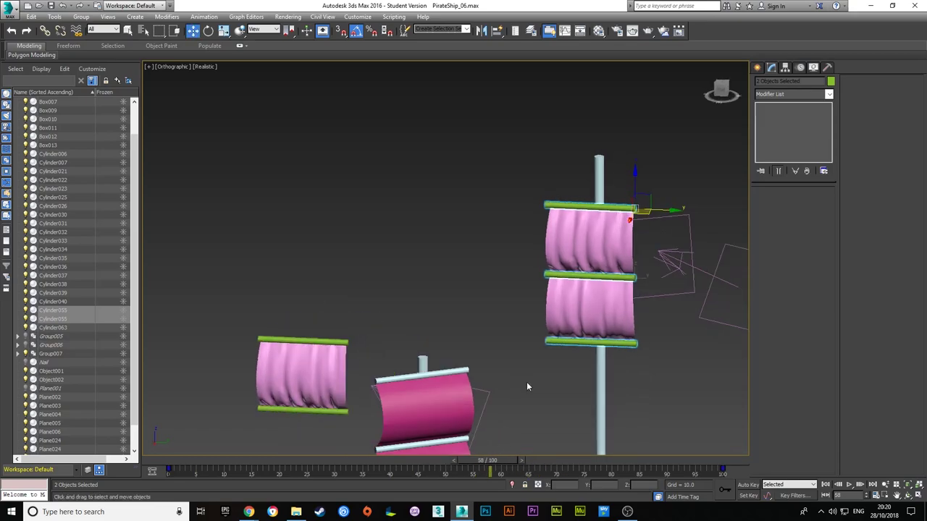
pyautogui.rightClick(593, 341)
pyautogui.moveTo(672, 436)
pyautogui.keyDown('alt'); pyautogui.mouseDown(button='middle')
pyautogui.moveTo(594, 341)
pyautogui.moveTo(664, 325)
pyautogui.moveTo(541, 348)
pyautogui.mouseUp(button='middle'); pyautogui.keyUp('alt')
pyautogui.click(555, 339)
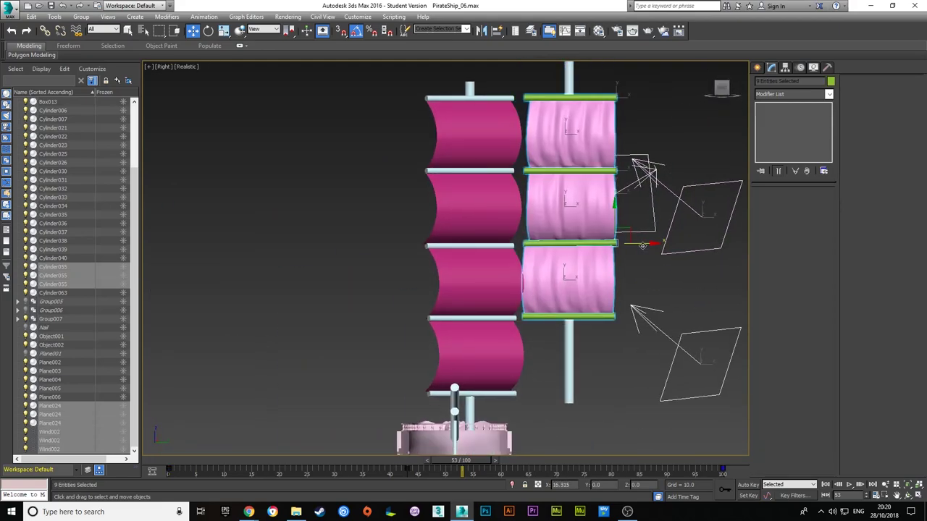
pyautogui.scroll(5, 643, 156)
# Orbit to see the sails in 3D and select the Wind002 space warp.
pyautogui.keyDown('alt'); pyautogui.moveTo(643, 156); pyautogui.dragTo(480, 290, button='middle'); pyautogui.keyUp('alt')
pyautogui.scroll(-4, 480, 290)
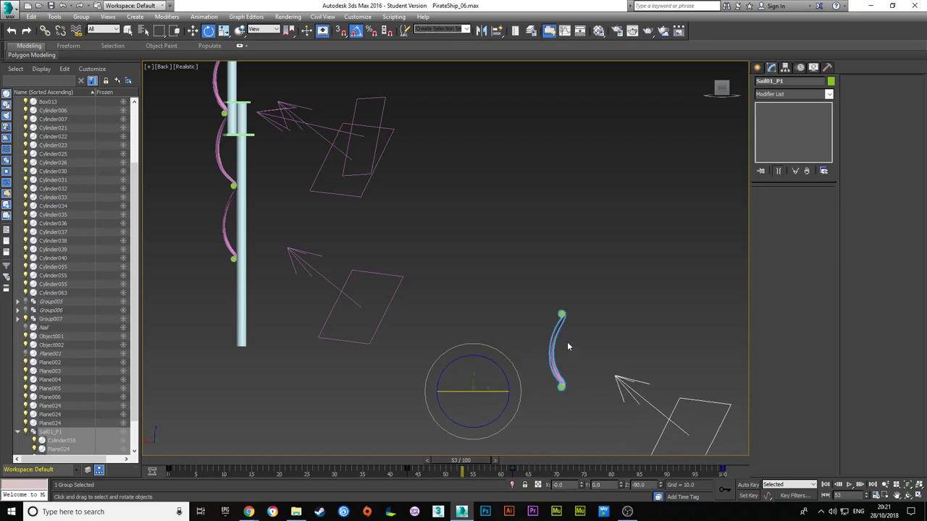
pyautogui.keyDown('alt'); pyautogui.moveTo(567, 346); pyautogui.dragTo(465, 437, button='middle'); pyautogui.keyUp('alt')
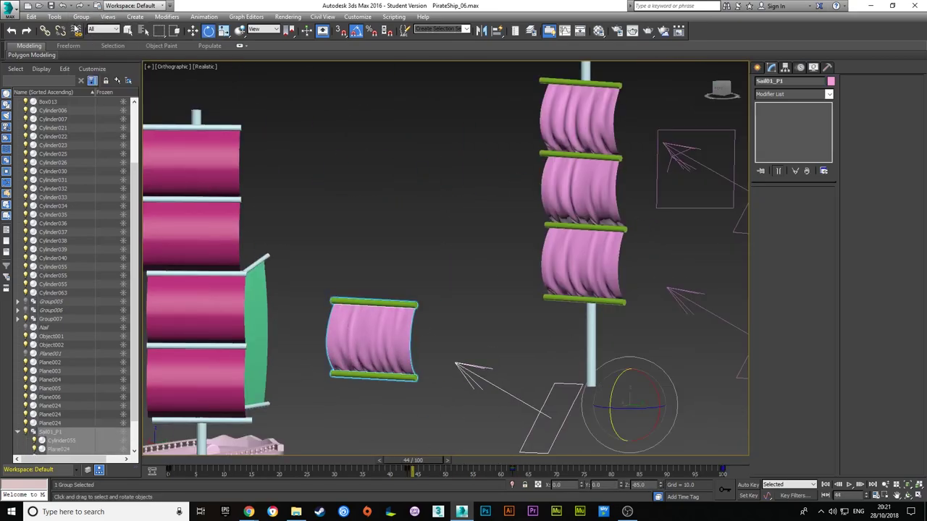
pyautogui.click(467, 369)
pyautogui.scroll(-5, 521, 378)
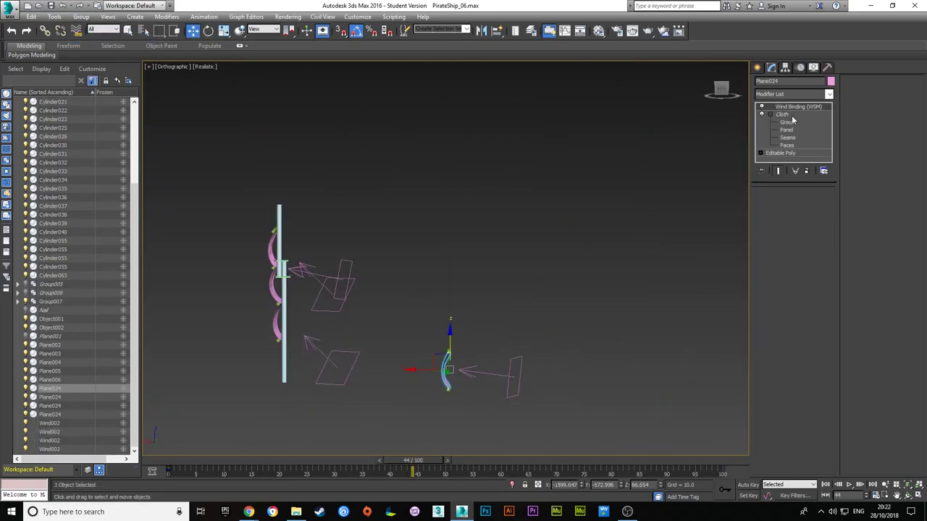
# Open the sail's Cloth modifier, frame it, and simulate the cloth through all frames.
pyautogui.click(783, 114)
pyautogui.press('z')
pyautogui.click(777, 273)
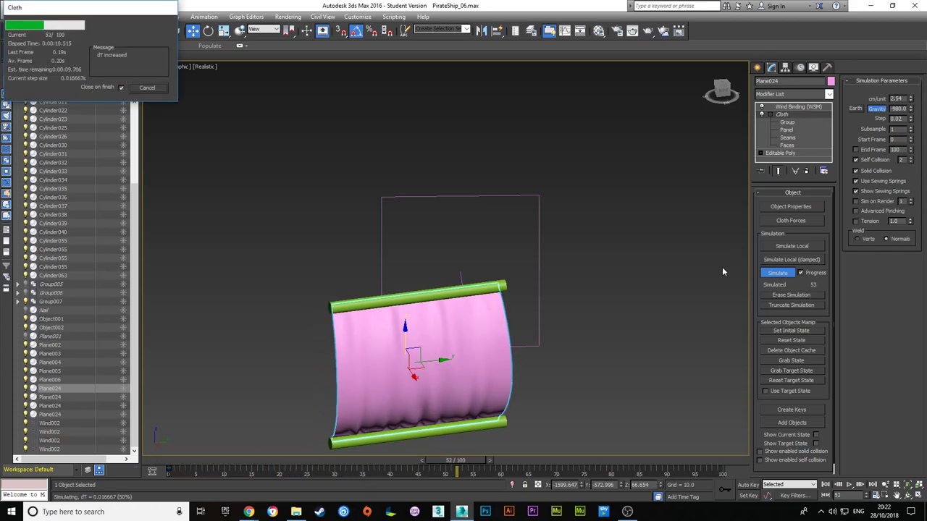
pyautogui.keyDown('alt'); pyautogui.moveTo(567, 462); pyautogui.dragTo(497, 386, button='middle'); pyautogui.keyUp('alt')
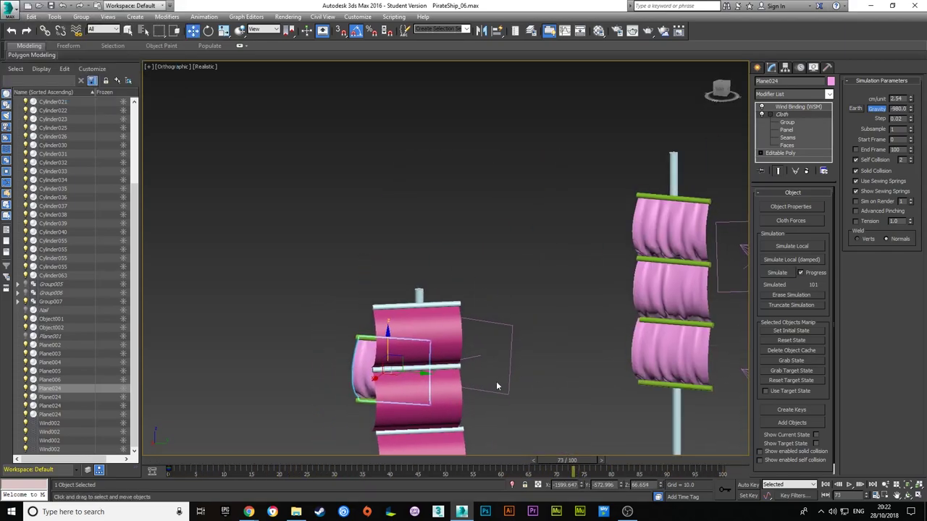
# Move the curved, billowed sail piece up toward the mast.
pyautogui.click(722, 89)
pyautogui.scroll(3, 395, 291)
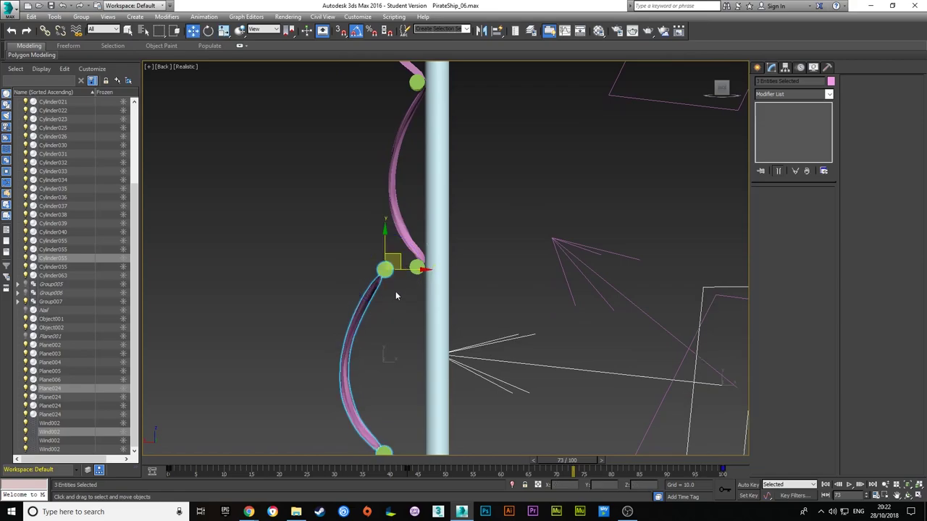
pyautogui.click(361, 194)
pyautogui.moveTo(381, 274); pyautogui.dragTo(395, 267)
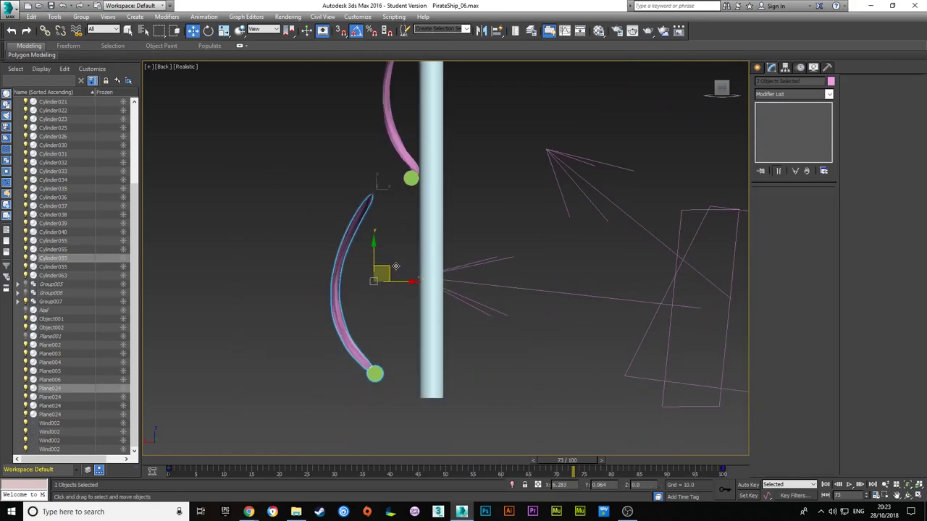
pyautogui.press('e')
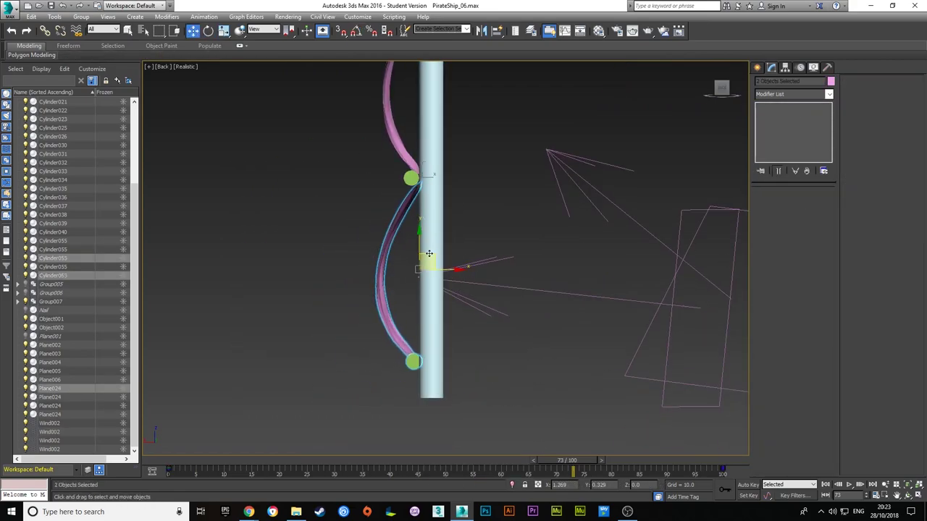
# Select the Plane024 sail and the bottom green yard bar and edit the bar's vertices.
pyautogui.click(733, 88)
pyautogui.scroll(3, 553, 217)
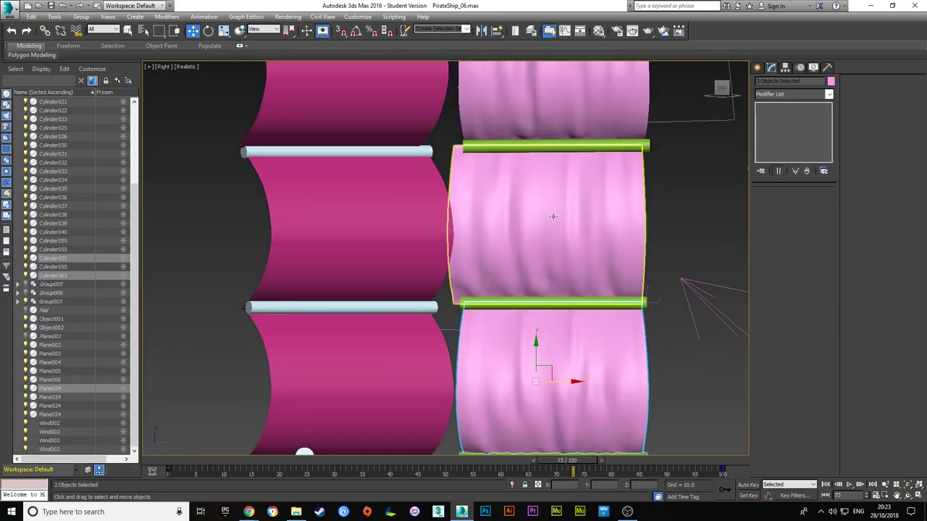
pyautogui.click(579, 226)
pyautogui.moveTo(579, 227); pyautogui.dragTo(470, 266, button='middle')
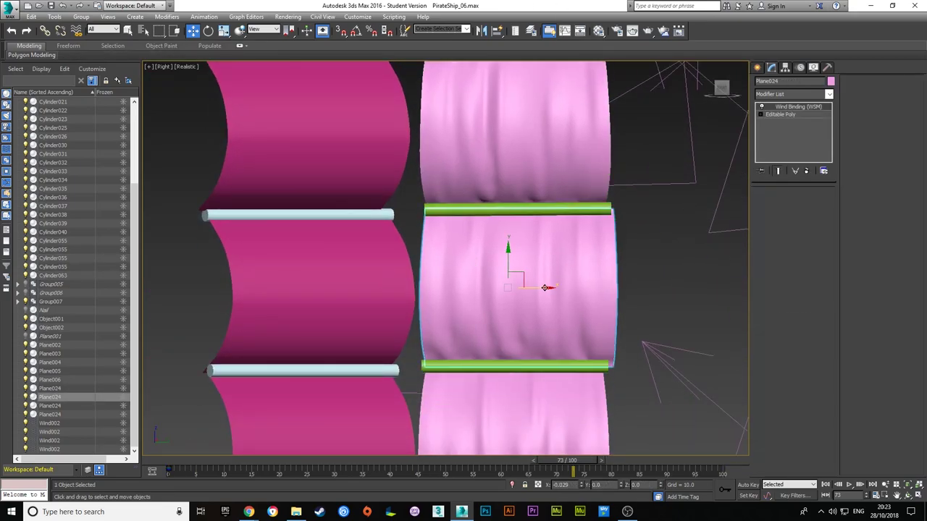
pyautogui.moveTo(545, 288)
pyautogui.mouseDown(button='middle')
pyautogui.moveTo(542, 242)
pyautogui.moveTo(529, 316)
pyautogui.moveTo(564, 208)
pyautogui.mouseUp(button='middle')
pyautogui.keyDown('ctrl'); pyautogui.click(525, 247); pyautogui.keyUp('ctrl')
pyautogui.click(483, 388)
pyautogui.press('1')
pyautogui.scroll(-5, 507, 290)
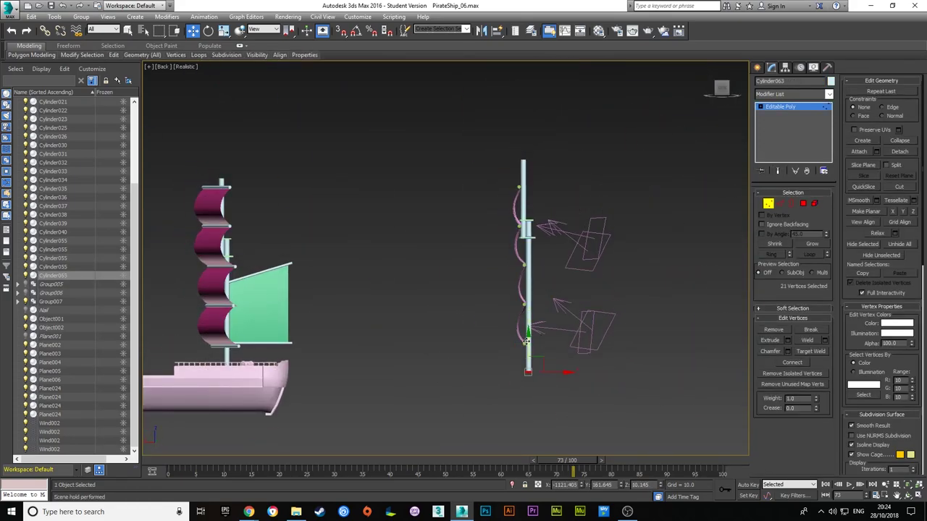
# Move the right mast group onto the ship and rotate it in Top view.
pyautogui.click(524, 239)
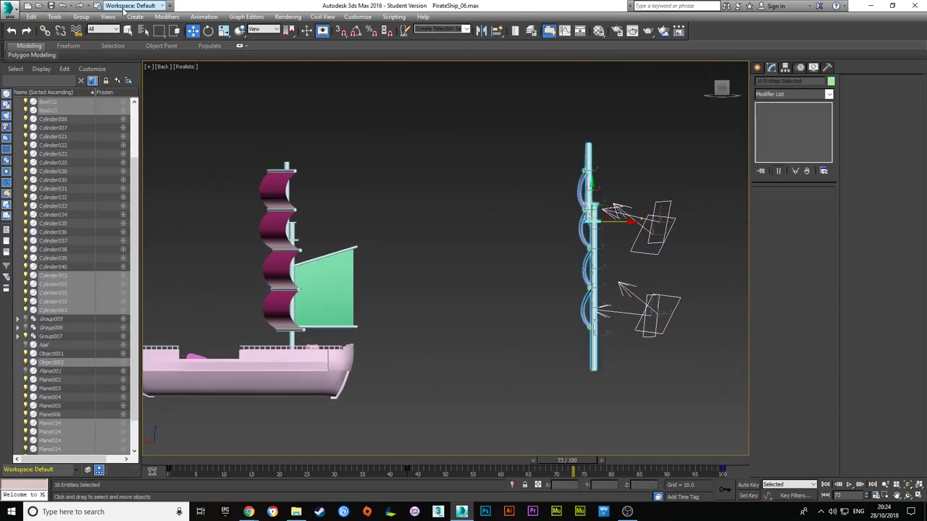
pyautogui.moveTo(524, 239); pyautogui.dragTo(276, 217)
pyautogui.scroll(8, 302, 335)
pyautogui.scroll(-10, 302, 335)
pyautogui.moveTo(302, 335)
pyautogui.keyDown('alt'); pyautogui.mouseDown(button='middle')
pyautogui.moveTo(554, 404)
pyautogui.moveTo(434, 376)
pyautogui.mouseUp(button='middle'); pyautogui.keyUp('alt')
pyautogui.press('t')
pyautogui.press('e')
pyautogui.scroll(3, 415, 399)
pyautogui.scroll(-4, 415, 399)
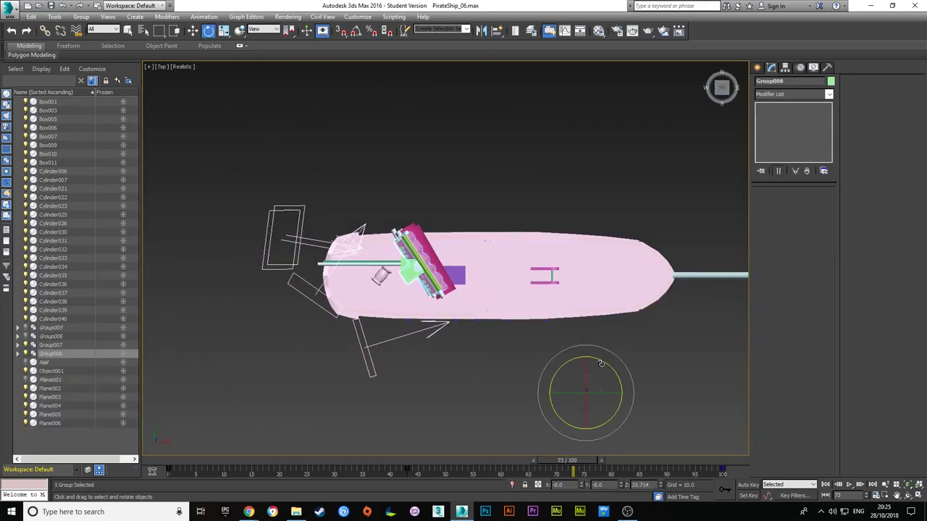
# Box-select the mast and sails in Back view and move them into place on the hull.
pyautogui.press('w')
pyautogui.press('f')
pyautogui.moveTo(523, 361)
pyautogui.keyDown('alt'); pyautogui.mouseDown(button='middle')
pyautogui.moveTo(730, 158)
pyautogui.moveTo(507, 290)
pyautogui.mouseUp(button='middle'); pyautogui.keyUp('alt')
pyautogui.press('k')
pyautogui.moveTo(321, 132); pyautogui.dragTo(552, 352)
pyautogui.click(42, 355)
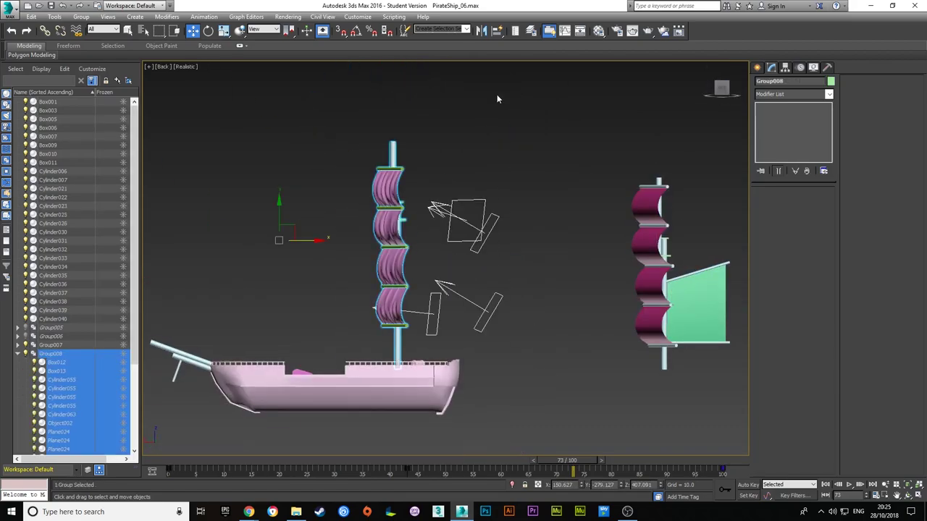
# Check the mast base from the side, then ungroup the new Group009 mast.
pyautogui.keyDown('alt'); pyautogui.moveTo(389, 363); pyautogui.dragTo(304, 193, button='middle'); pyautogui.keyUp('alt')
pyautogui.scroll(8, 471, 304)
pyautogui.scroll(-6, 471, 305)
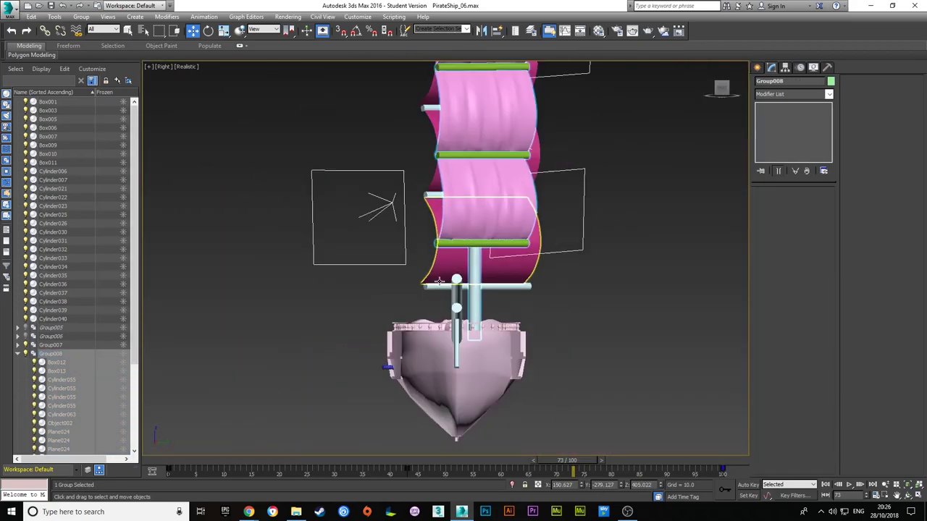
pyautogui.click(450, 197)
pyautogui.scroll(3, 450, 197)
pyautogui.keyDown('alt'); pyautogui.moveTo(450, 197); pyautogui.dragTo(558, 322, button='middle'); pyautogui.keyUp('alt')
pyautogui.press('k')
pyautogui.click(557, 244)
pyautogui.click(81, 16)
pyautogui.click(94, 37)
pyautogui.press('1')
# Select the left mast's sails and scale them.
pyautogui.moveTo(482, 37); pyautogui.dragTo(482, 154, button='middle')
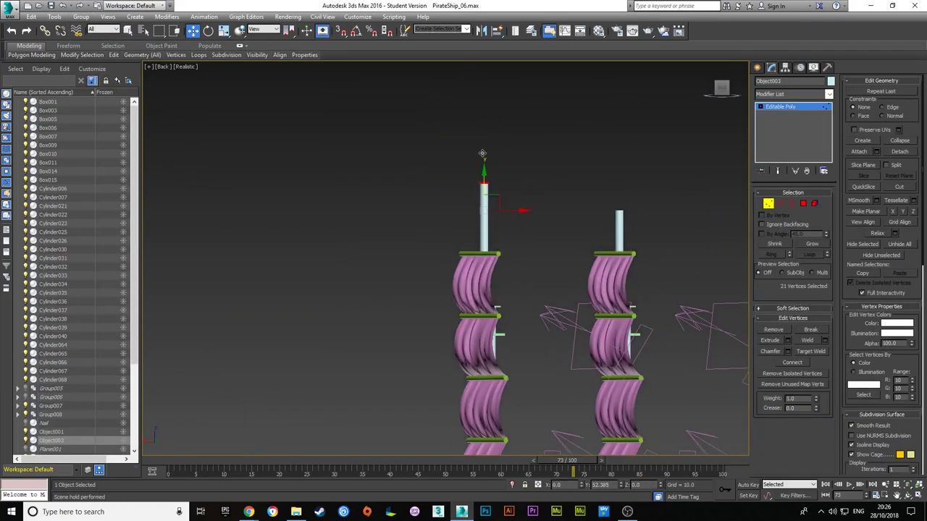
pyautogui.scroll(-3, 441, 219)
pyautogui.click(441, 219)
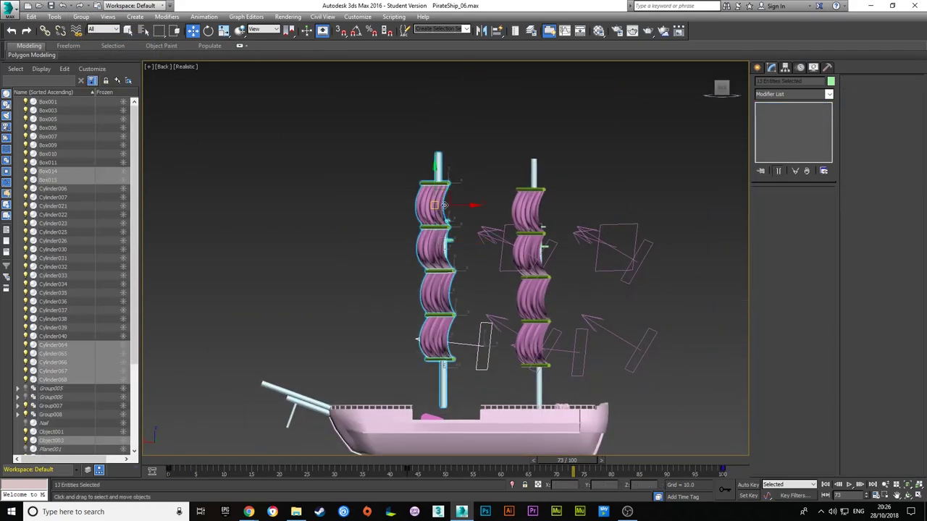
pyautogui.keyDown('alt'); pyautogui.moveTo(444, 205); pyautogui.dragTo(713, 94, button='middle'); pyautogui.keyUp('alt')
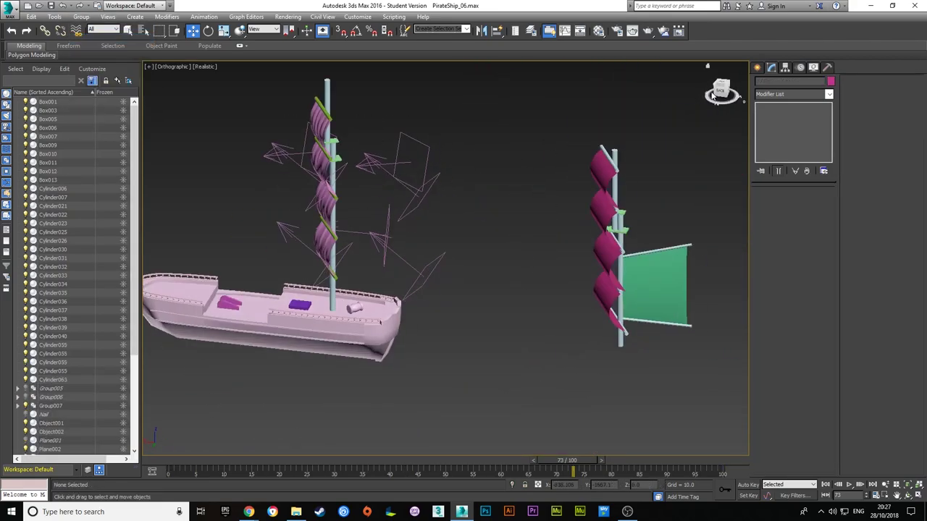
pyautogui.click(321, 97)
pyautogui.press('z')
pyautogui.keyDown('alt'); pyautogui.moveTo(405, 202); pyautogui.dragTo(386, 165, button='middle'); pyautogui.keyUp('alt')
pyautogui.press('r')
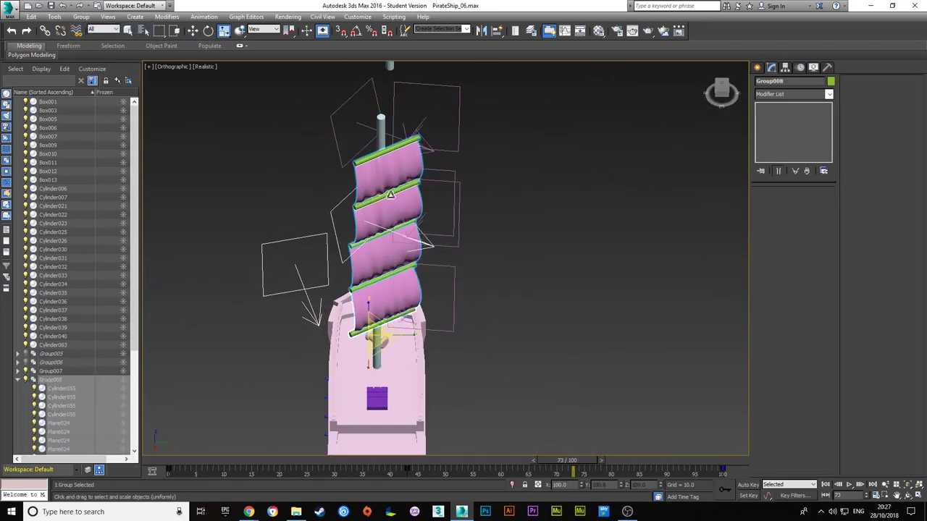
# Inspect a green yard up close, then zoom back out and clear the selection.
pyautogui.keyDown('alt'); pyautogui.moveTo(721, 85); pyautogui.dragTo(421, 185, button='middle'); pyautogui.keyUp('alt')
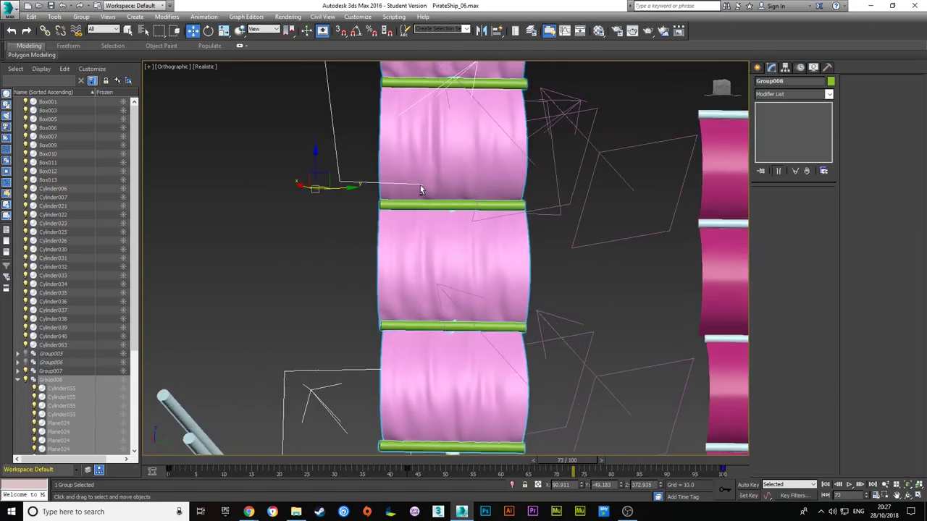
pyautogui.scroll(5, 462, 212)
pyautogui.scroll(-5, 462, 212)
pyautogui.moveTo(462, 213)
pyautogui.keyDown('alt'); pyautogui.mouseDown(button='middle')
pyautogui.moveTo(507, 245)
pyautogui.moveTo(558, 108)
pyautogui.mouseUp(button='middle'); pyautogui.keyUp('alt')
pyautogui.scroll(-3, 507, 245)
pyautogui.scroll(-2, 559, 108)
pyautogui.click(80, 17)
pyautogui.click(369, 156)
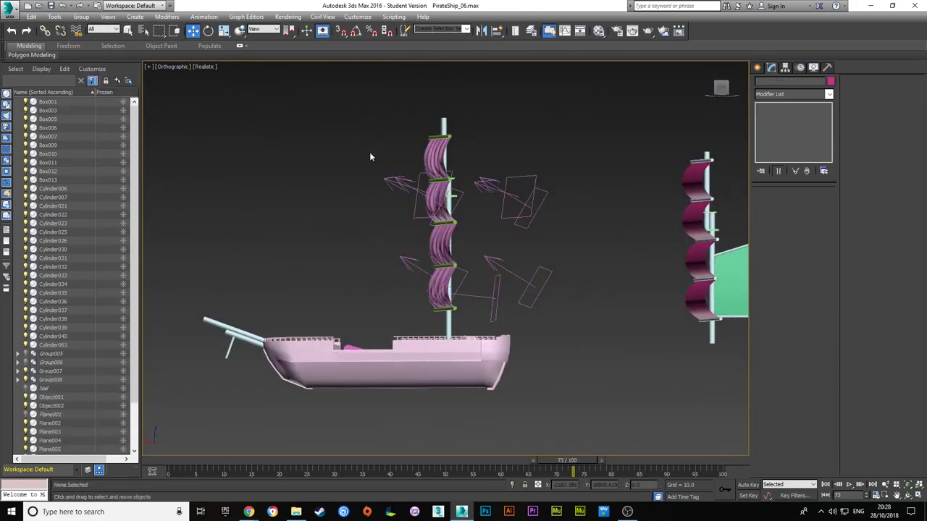
# Ungroup the Group008 mast and regroup its parts into a new group.
pyautogui.press('k')
pyautogui.click(318, 228)
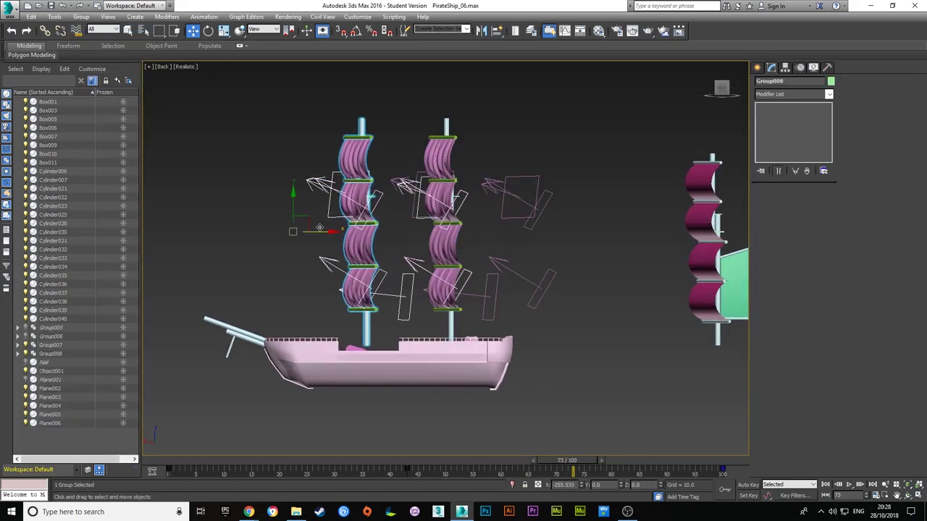
pyautogui.scroll(3, 295, 187)
pyautogui.scroll(-2, 295, 187)
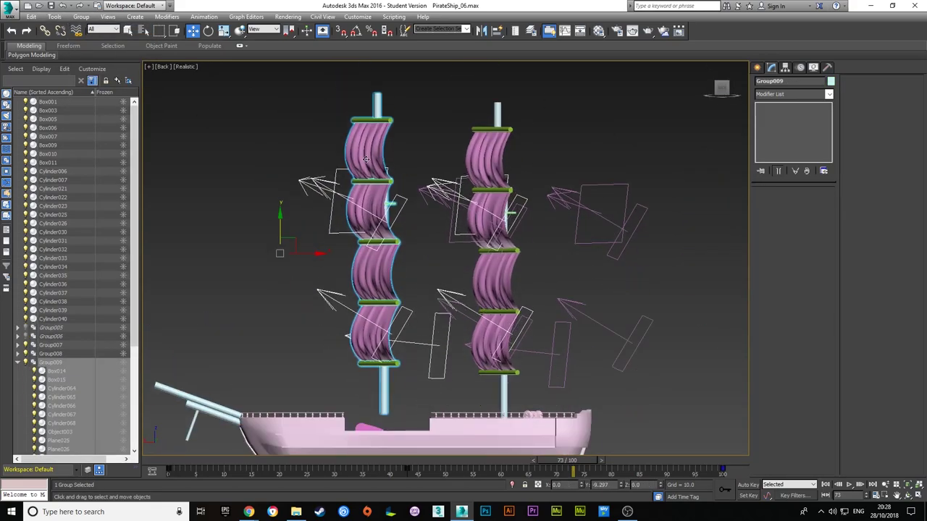
pyautogui.click(376, 145)
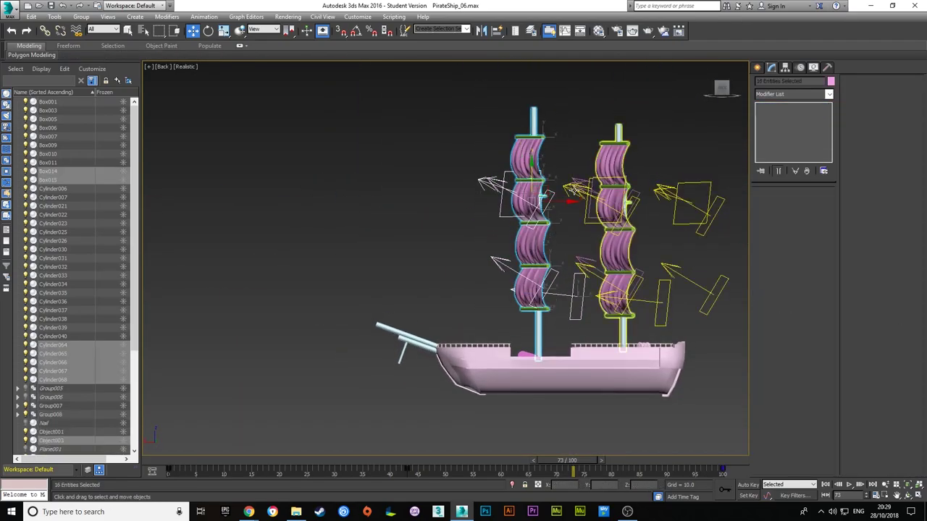
pyautogui.scroll(2, 435, 253)
pyautogui.click(81, 17)
pyautogui.click(91, 29)
pyautogui.press('Return')
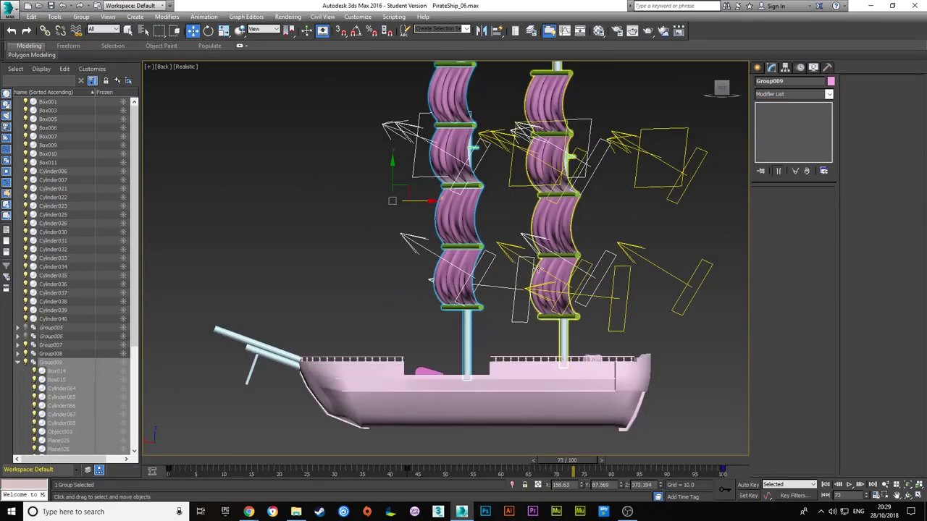
pyautogui.moveTo(284, 209)
pyautogui.keyDown('alt'); pyautogui.mouseDown(button='middle')
pyautogui.moveTo(456, 391)
pyautogui.moveTo(683, 145)
pyautogui.mouseUp(button='middle'); pyautogui.keyUp('alt')
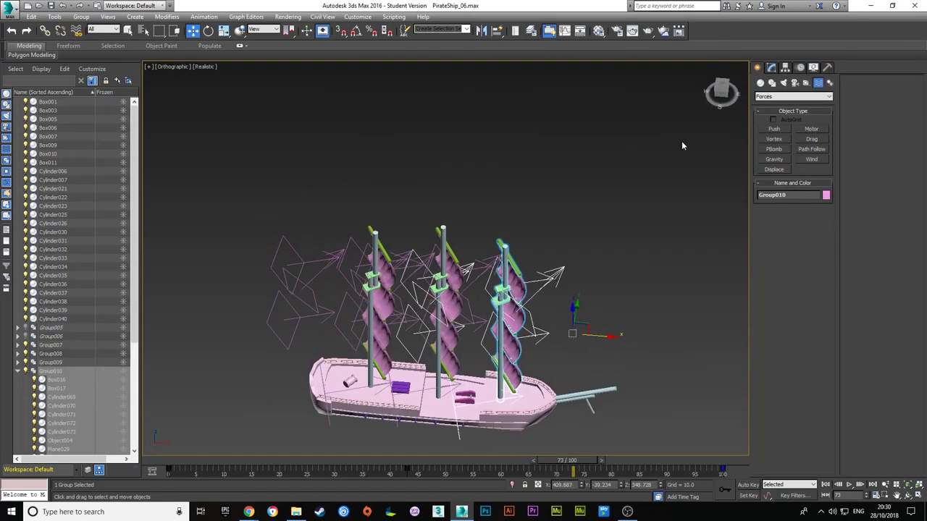
# View the whole ship and scrub the animation back to a side-on pose.
pyautogui.press('t')
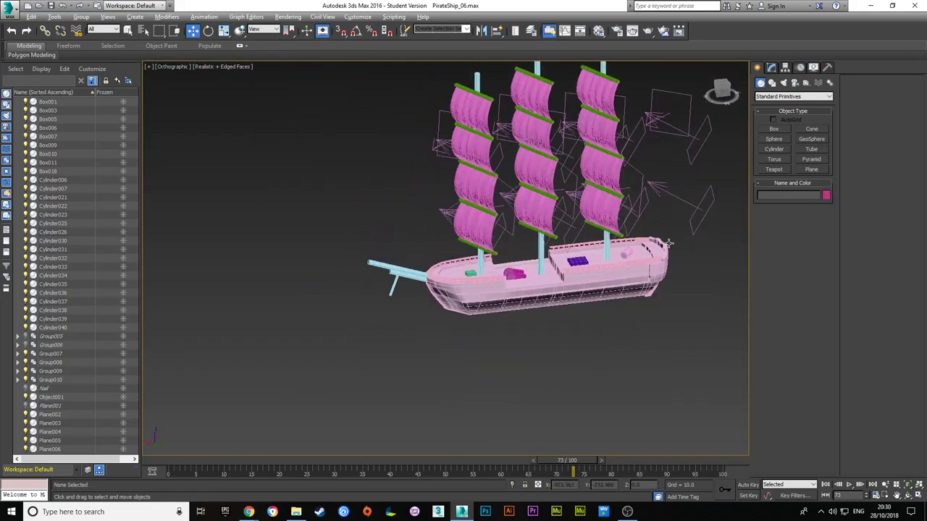
pyautogui.keyDown('alt'); pyautogui.moveTo(419, 143); pyautogui.dragTo(591, 289, button='middle'); pyautogui.keyUp('alt')
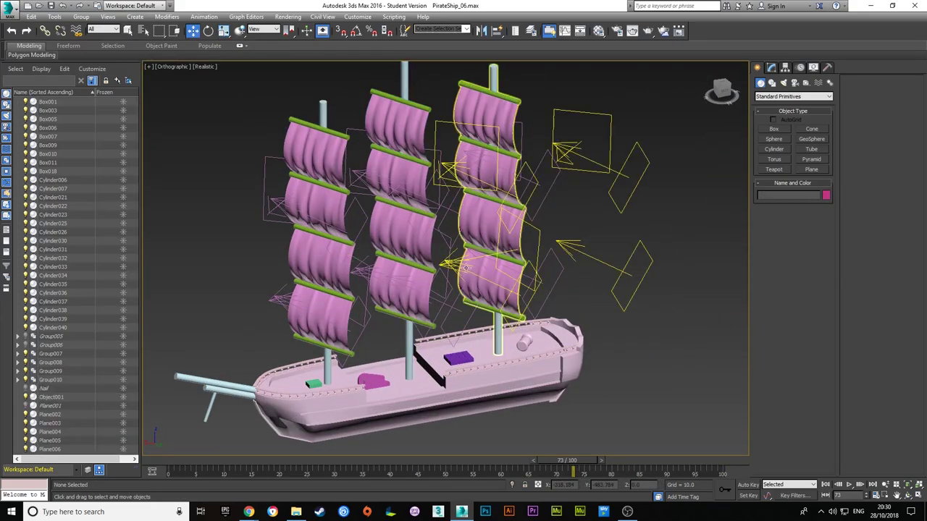
pyautogui.scroll(1, 497, 286)
pyautogui.moveTo(567, 460); pyautogui.dragTo(527, 465)
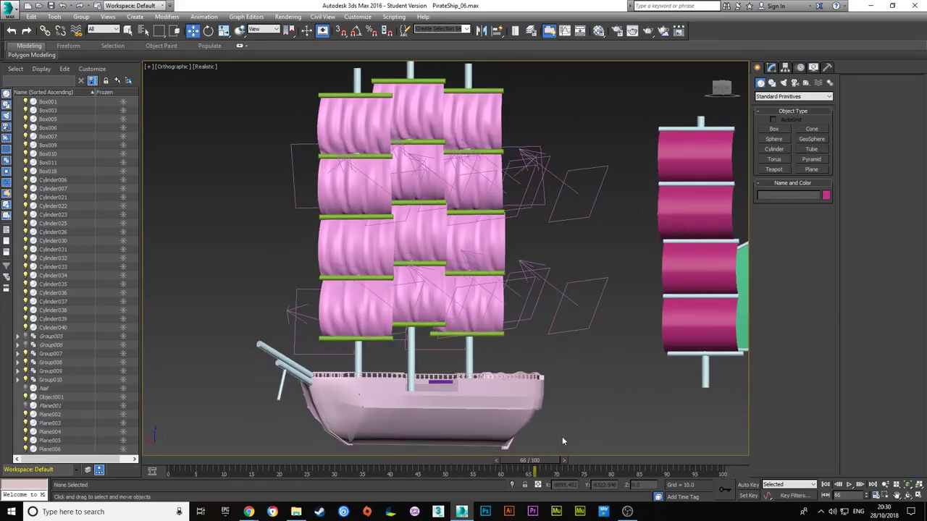
pyautogui.keyDown('alt'); pyautogui.moveTo(563, 441); pyautogui.dragTo(426, 373, button='middle'); pyautogui.keyUp('alt')
pyautogui.scroll(-3, 426, 373)
pyautogui.scroll(5, 679, 311)
# Save the scene as a new version, PirateShip_07.
pyautogui.press('z')
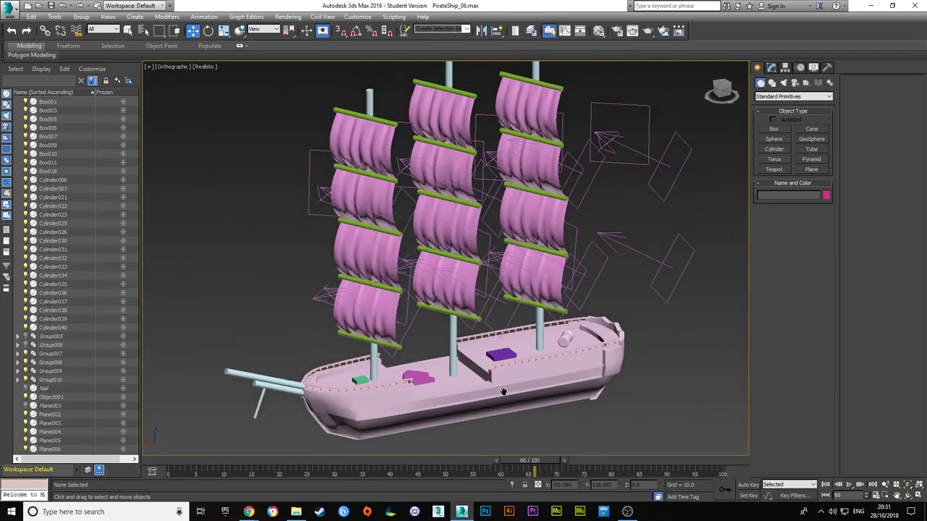
pyautogui.hotkey('ctrl', 'shift', 's')
pyautogui.click(234, 292)
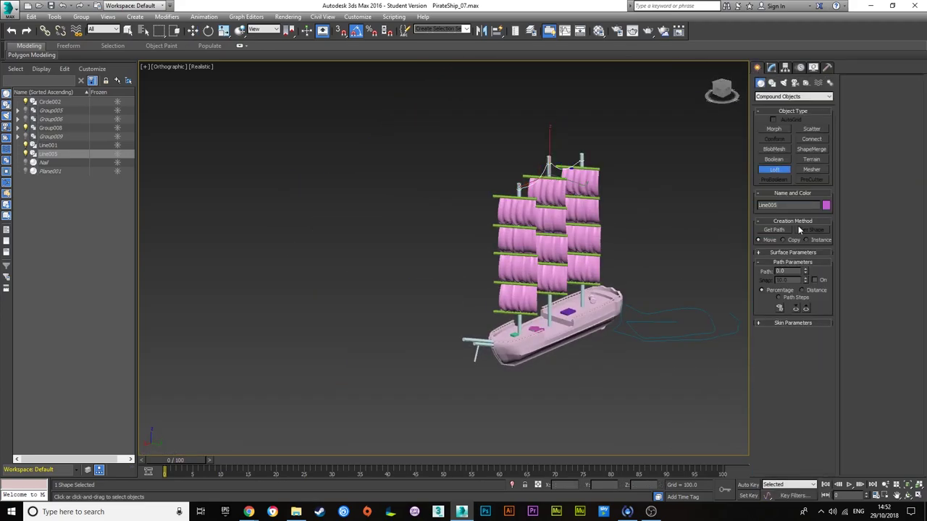
# Pick the rope's cross-section shape and pull down the start of the Scale deformation curve.
pyautogui.click(800, 230)
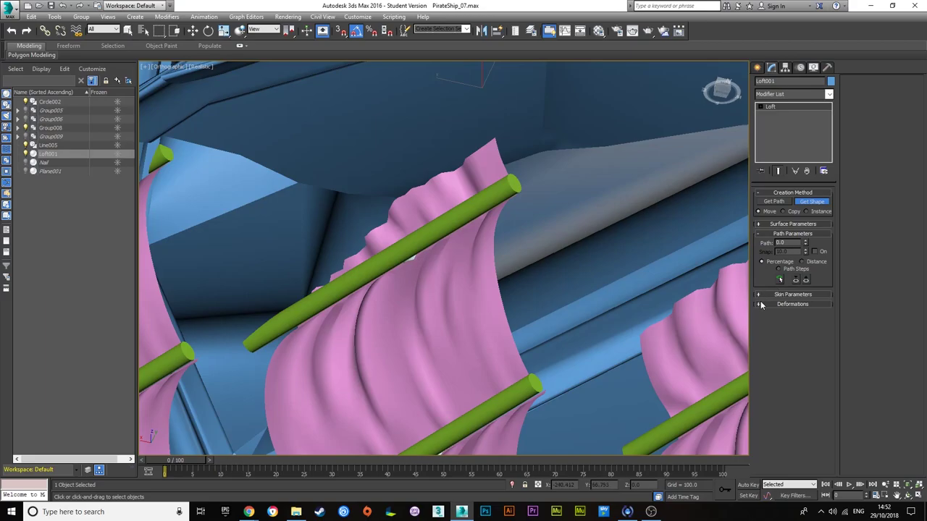
pyautogui.click(874, 92)
pyautogui.moveTo(168, 109); pyautogui.dragTo(171, 184)
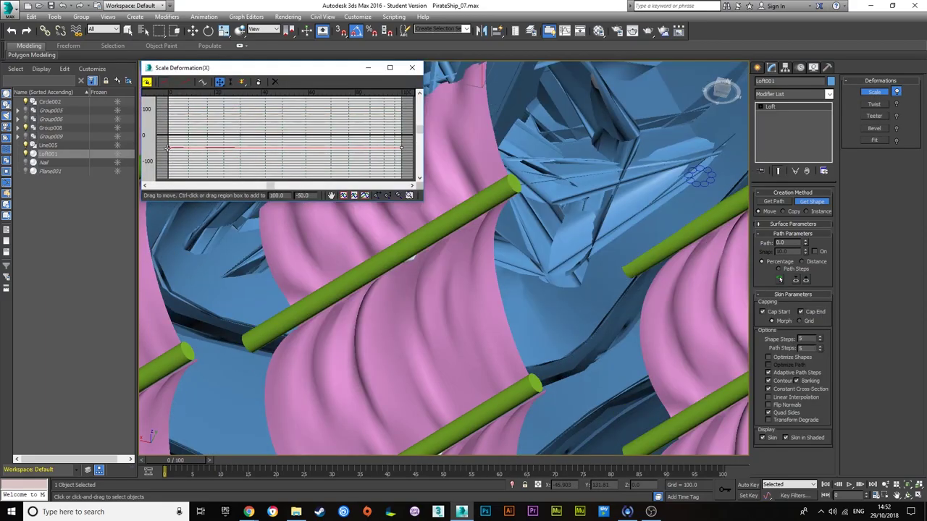
pyautogui.scroll(-5, 506, 253)
pyautogui.scroll(-5, 563, 241)
pyautogui.scroll(-3, 563, 242)
# Orbit to the mast near the circle and begin picking the rope's cross-section shape again.
pyautogui.keyDown('alt'); pyautogui.moveTo(563, 241); pyautogui.dragTo(679, 367, button='middle'); pyautogui.keyUp('alt')
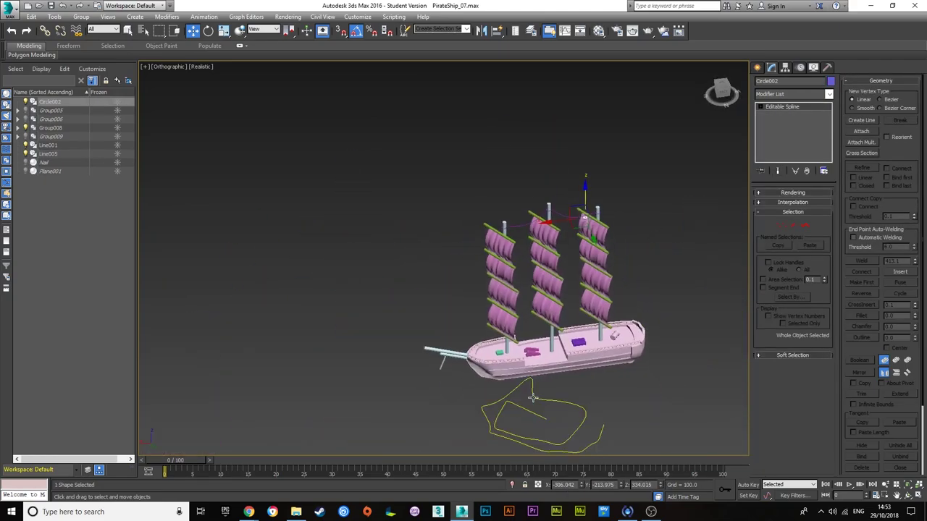
pyautogui.scroll(8, 557, 203)
pyautogui.scroll(5, 536, 183)
pyautogui.keyDown('alt'); pyautogui.moveTo(542, 184); pyautogui.dragTo(536, 217, button='middle'); pyautogui.keyUp('alt')
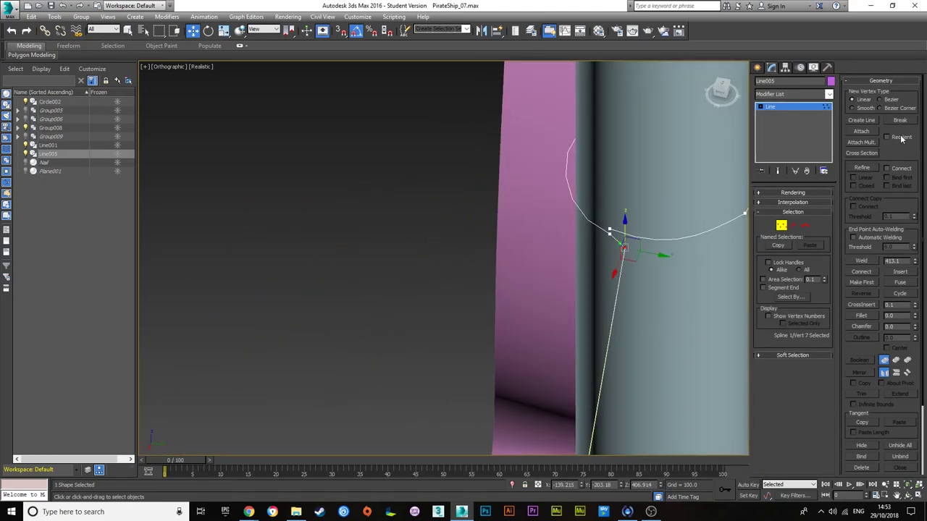
pyautogui.scroll(-5, 536, 218)
pyautogui.scroll(5, 518, 253)
pyautogui.scroll(-8, 518, 254)
pyautogui.click(758, 67)
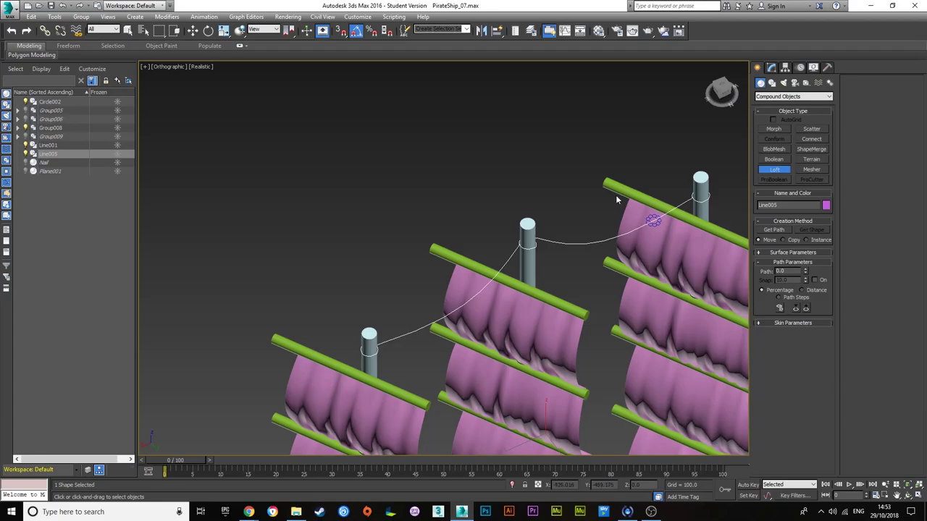
pyautogui.scroll(-8, 617, 199)
pyautogui.click(541, 185)
pyautogui.scroll(8, 541, 185)
# Select the rope loft and isolate it to inspect it from the back view.
pyautogui.click(545, 327)
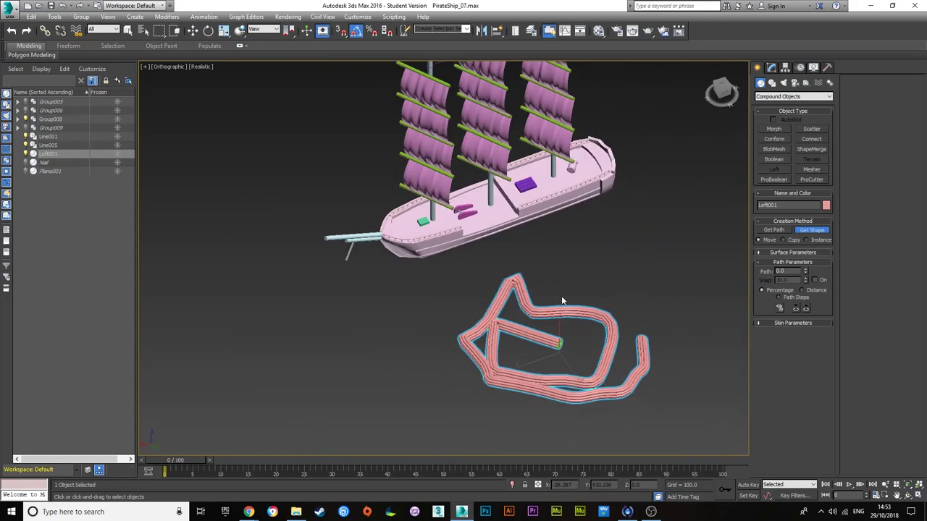
pyautogui.scroll(5, 533, 335)
pyautogui.scroll(-3, 534, 335)
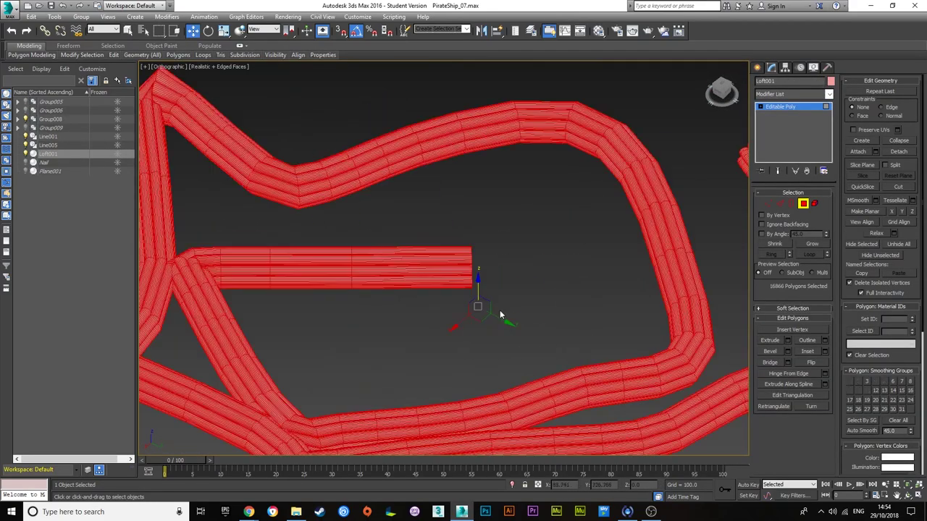
pyautogui.press('k')
pyautogui.scroll(-3, 480, 369)
pyautogui.scroll(5, 481, 368)
pyautogui.press('e')
pyautogui.scroll(3, 573, 320)
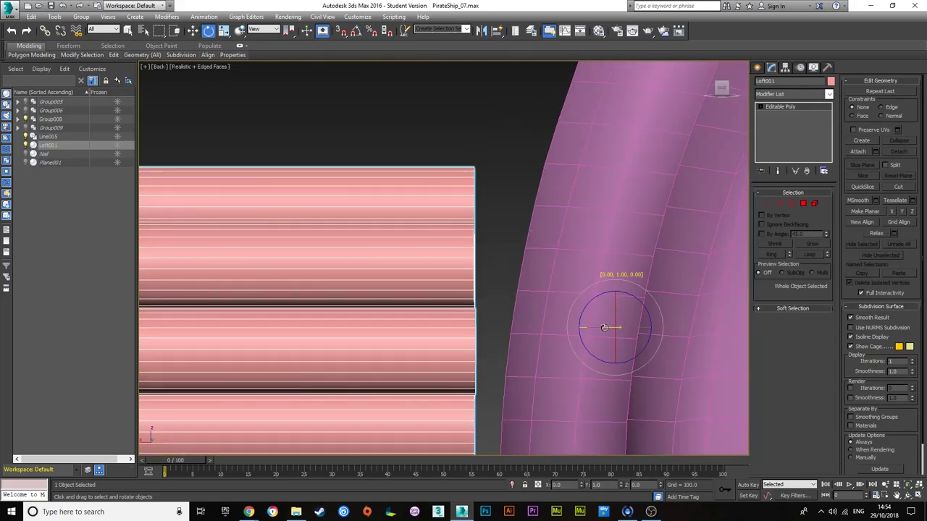
pyautogui.scroll(-8, 613, 326)
pyautogui.hotkey('alt', 'q')
pyautogui.keyDown('alt'); pyautogui.moveTo(627, 337); pyautogui.dragTo(588, 193, button='middle'); pyautogui.keyUp('alt')
pyautogui.press('w')
pyautogui.hotkey('alt', 'q')
# Stretch the rope's vertices from the first mast toward the next.
pyautogui.press('k')
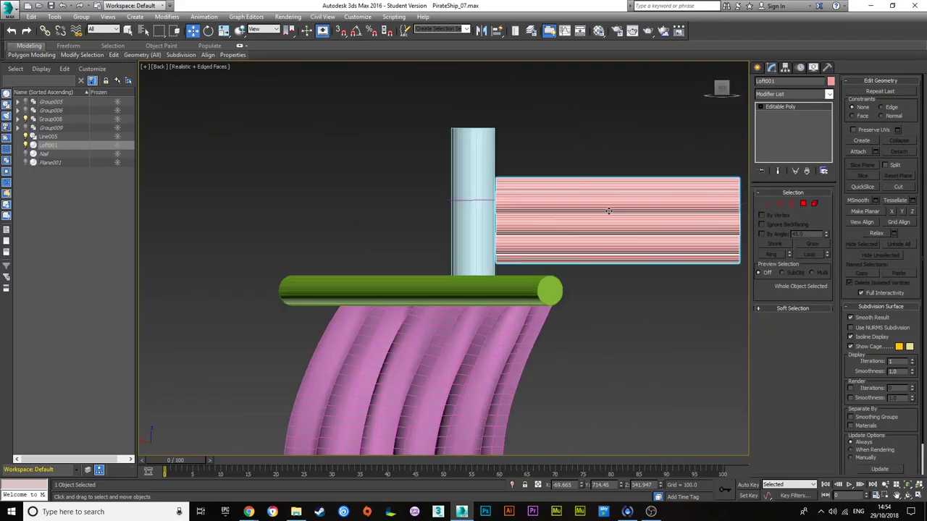
pyautogui.scroll(-3, 587, 193)
pyautogui.press('1')
pyautogui.moveTo(424, 251); pyautogui.dragTo(521, 192)
pyautogui.press('2')
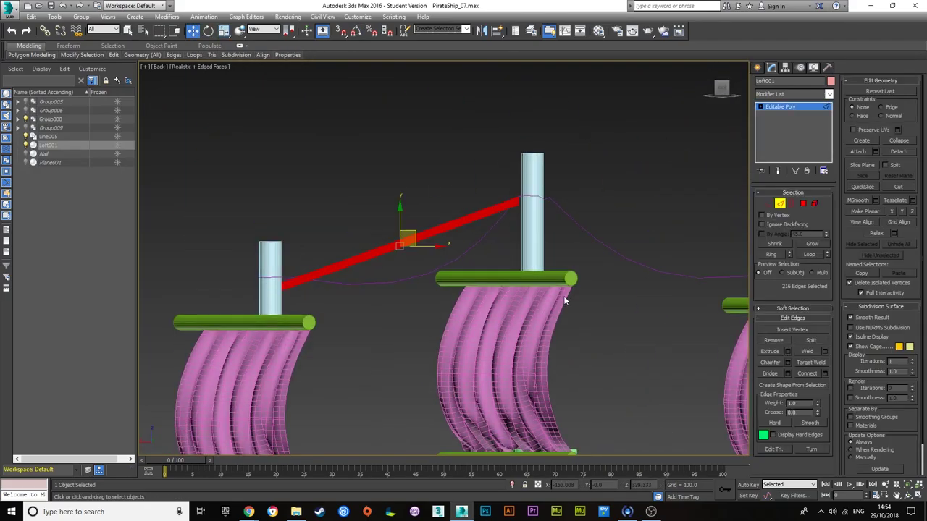
pyautogui.keyDown('alt'); pyautogui.moveTo(560, 215); pyautogui.dragTo(623, 149, button='middle'); pyautogui.keyUp('alt')
pyautogui.press('k')
# Adjust the rope at polygon level from a close-up angle.
pyautogui.press('4')
pyautogui.scroll(4, 690, 178)
pyautogui.press('e')
pyautogui.moveTo(690, 179)
pyautogui.keyDown('alt'); pyautogui.mouseDown(button='middle')
pyautogui.moveTo(642, 187)
pyautogui.moveTo(531, 241)
pyautogui.moveTo(527, 271)
pyautogui.moveTo(628, 274)
pyautogui.mouseUp(button='middle'); pyautogui.keyUp('alt')
pyautogui.scroll(5, 528, 271)
pyautogui.press('6')
pyautogui.press('w')
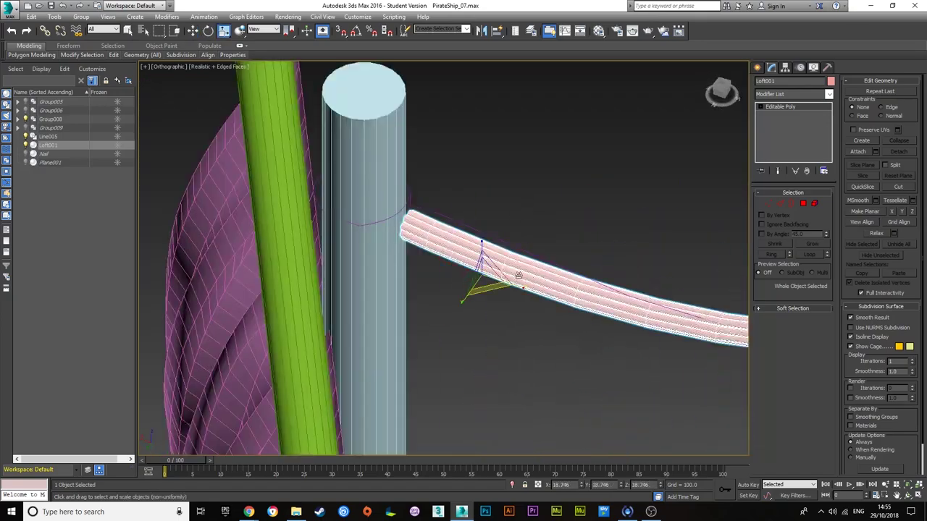
# Scale the isolated rope down into a thin tube.
pyautogui.hotkey('alt', 'q')
pyautogui.press('r')
pyautogui.press('r')
pyautogui.moveTo(442, 271); pyautogui.dragTo(471, 274)
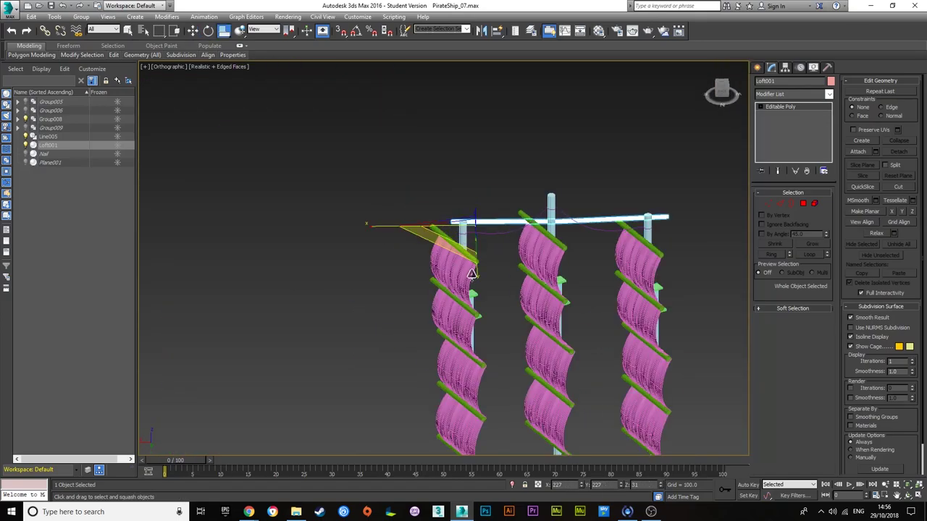
pyautogui.moveTo(559, 169); pyautogui.dragTo(573, 248)
pyautogui.hotkey('alt', 'q')
pyautogui.press('k')
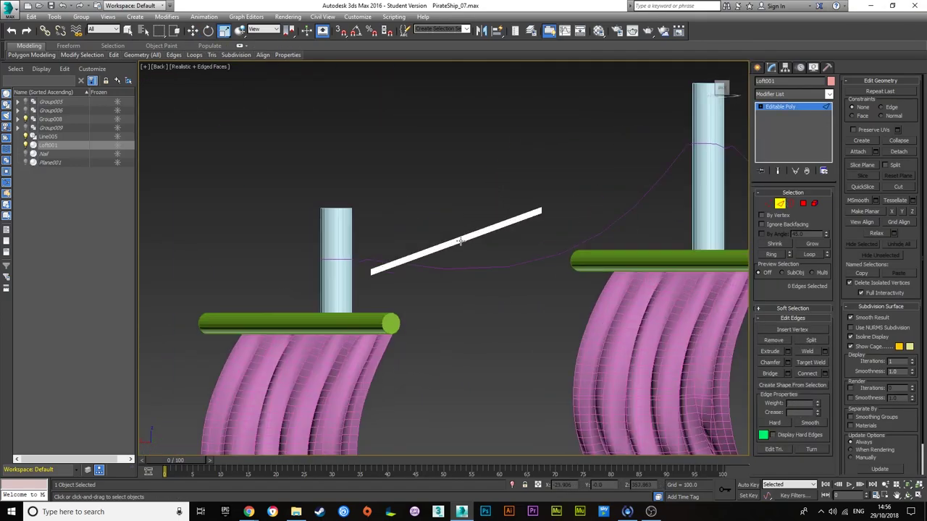
pyautogui.scroll(5, 631, 178)
pyautogui.scroll(-5, 435, 244)
# Chamfer the rope's selected edges to add segments for the sag.
pyautogui.scroll(2, 444, 232)
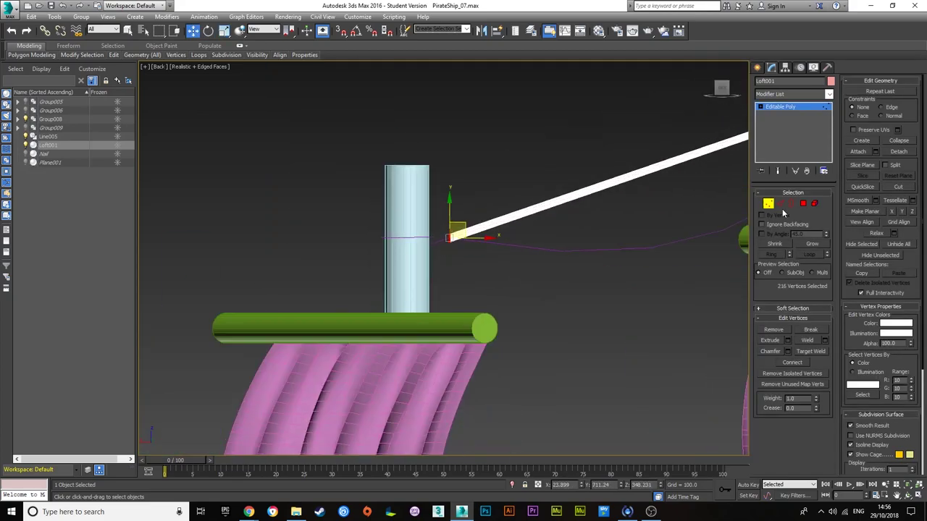
pyautogui.press('2')
pyautogui.click(788, 363)
pyautogui.scroll(-3, 410, 379)
pyautogui.scroll(4, 410, 379)
pyautogui.scroll(-3, 434, 362)
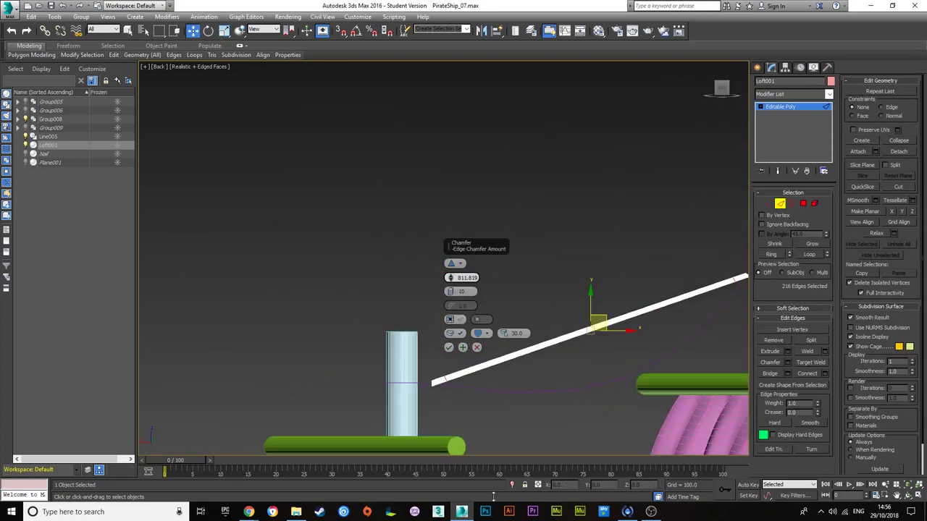
pyautogui.moveTo(589, 391); pyautogui.dragTo(488, 397, button='middle')
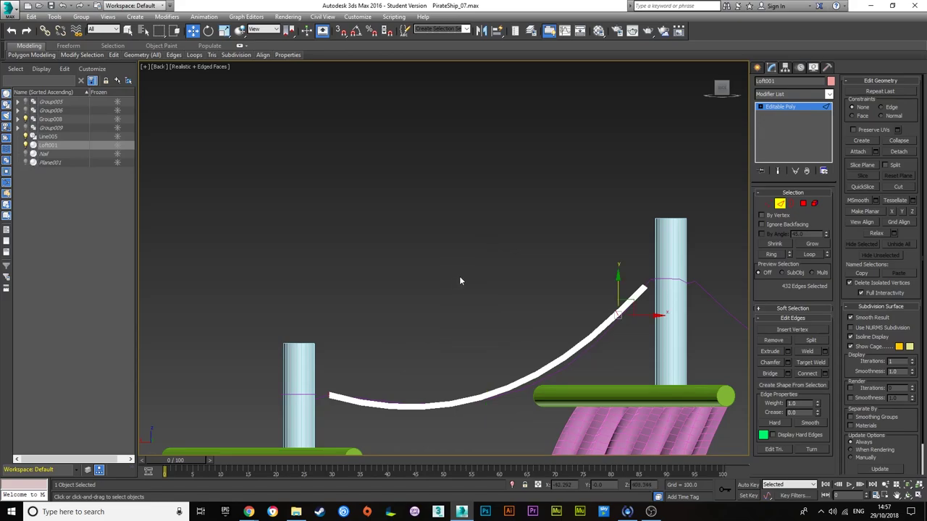
pyautogui.keyDown('alt'); pyautogui.moveTo(459, 281); pyautogui.dragTo(434, 217, button='middle'); pyautogui.keyUp('alt')
# Extrude the rope's end polygons toward the mast.
pyautogui.press('4')
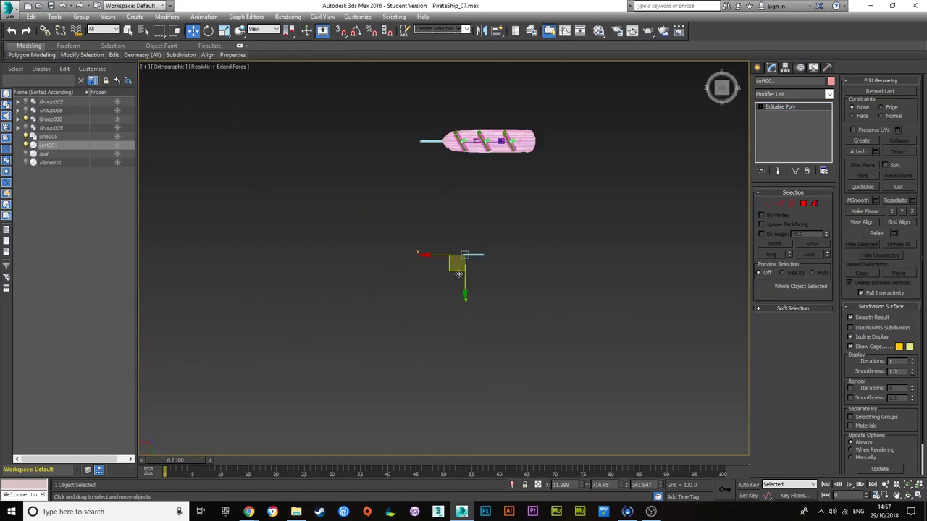
pyautogui.scroll(8, 424, 163)
pyautogui.scroll(-5, 435, 203)
pyautogui.keyDown('alt'); pyautogui.moveTo(456, 248); pyautogui.dragTo(456, 244, button='middle'); pyautogui.keyUp('alt')
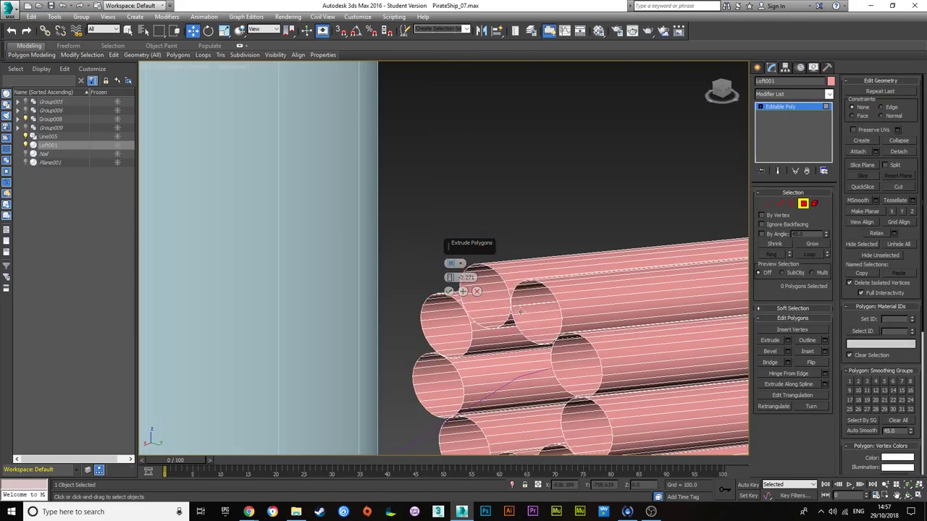
pyautogui.press('3')
pyautogui.scroll(-3, 355, 243)
pyautogui.press('4')
pyautogui.hotkey('shift', 'z')
pyautogui.hotkey('shift', 'e')
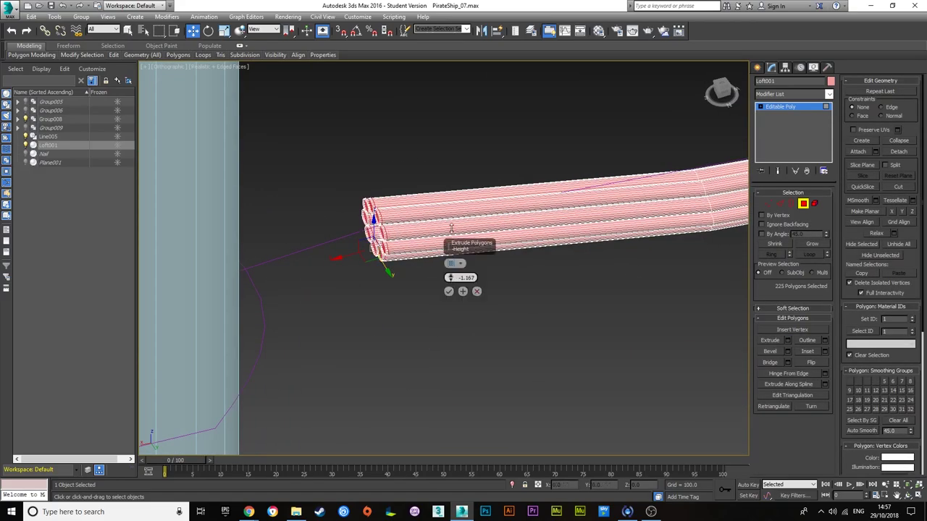
pyautogui.hotkey('shift', 'z')
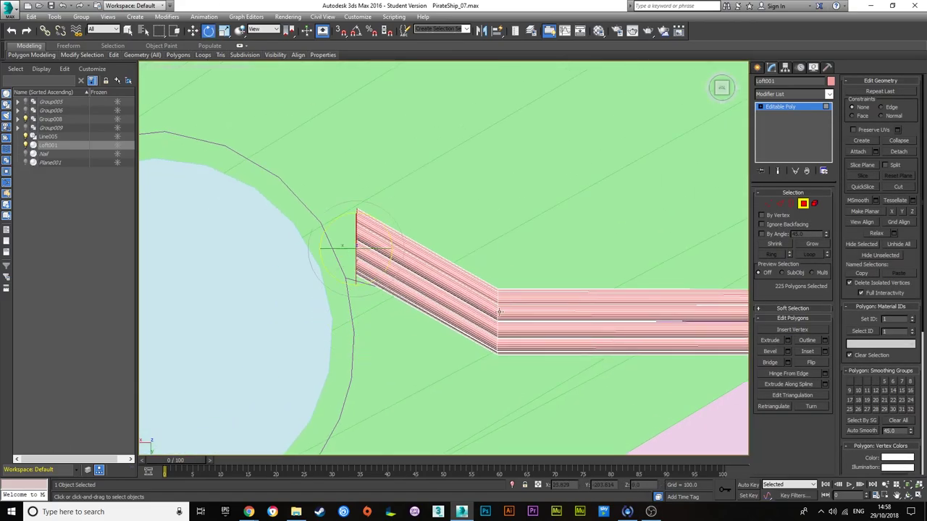
# Bend the rope by moving the vertex loop at its bend.
pyautogui.keyDown('alt'); pyautogui.moveTo(499, 312); pyautogui.dragTo(552, 322, button='middle'); pyautogui.keyUp('alt')
pyautogui.press('1')
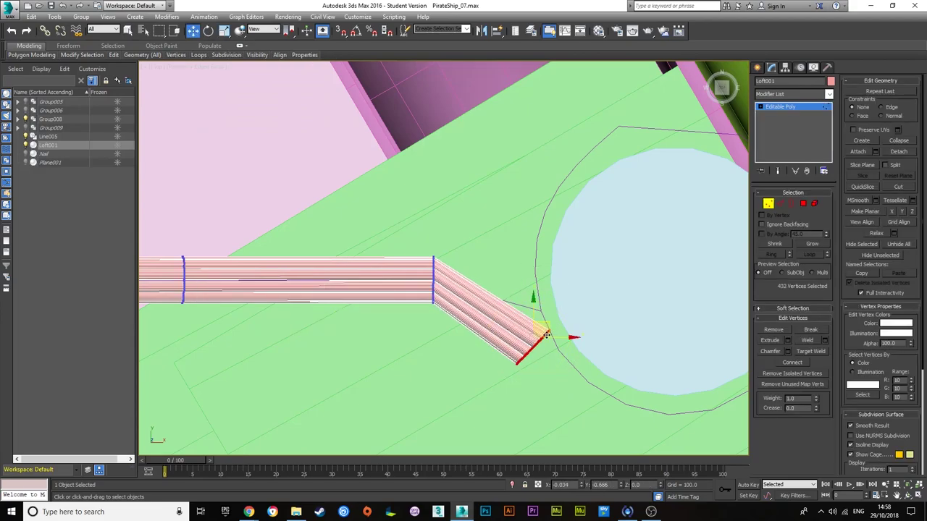
pyautogui.press('2')
pyautogui.press('e')
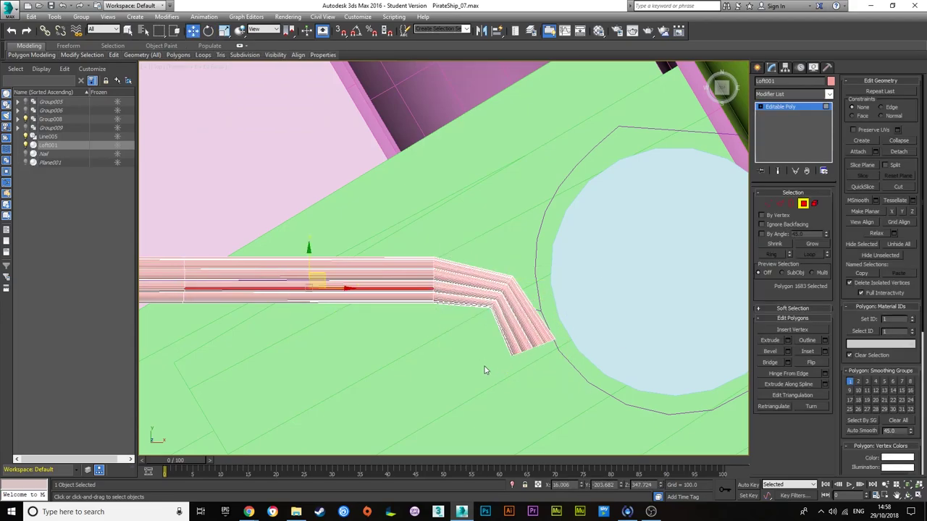
pyautogui.keyDown('alt'); pyautogui.moveTo(485, 370); pyautogui.dragTo(475, 372, button='middle'); pyautogui.keyUp('alt')
pyautogui.press('e')
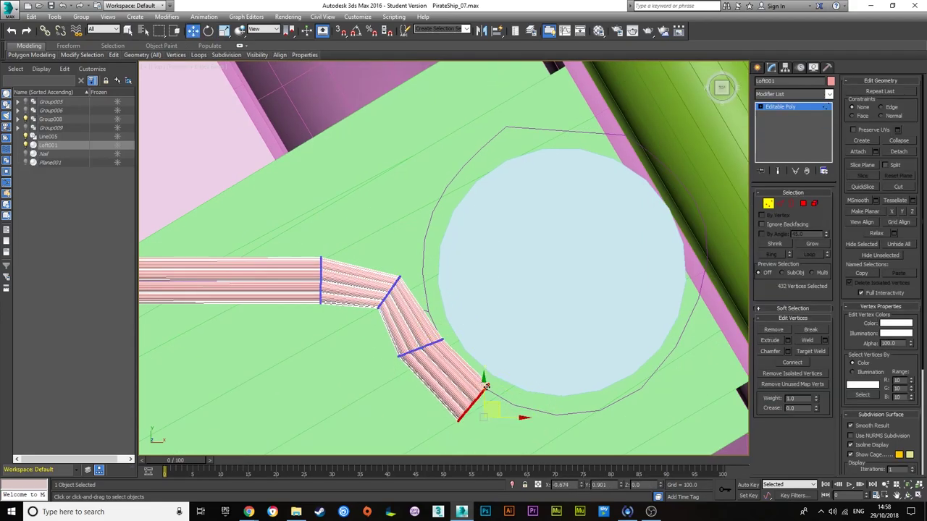
pyautogui.press('1')
pyautogui.moveTo(522, 435); pyautogui.dragTo(478, 387, button='middle')
pyautogui.moveTo(474, 434)
pyautogui.mouseDown()
pyautogui.moveTo(546, 375)
pyautogui.moveTo(484, 353)
pyautogui.mouseUp()
pyautogui.moveTo(393, 382); pyautogui.dragTo(451, 327)
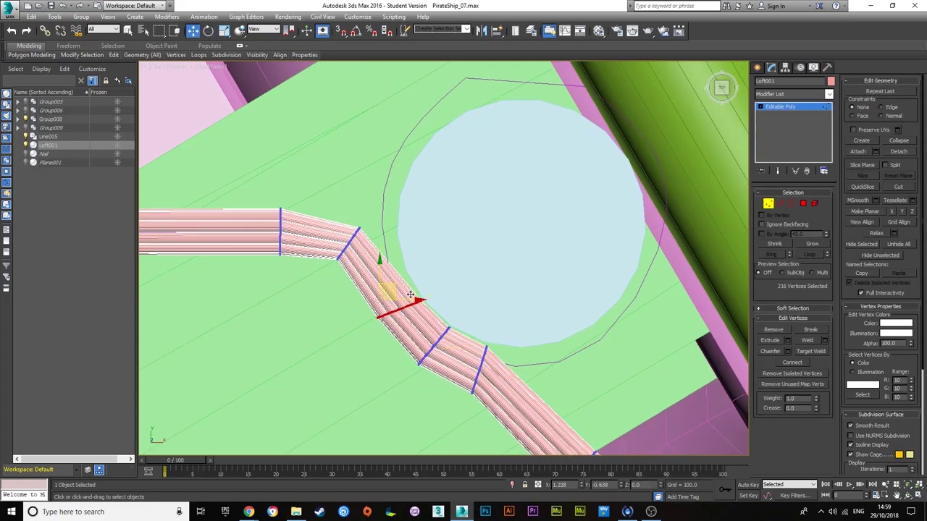
# Extrude the rope end another segment and rotate its loop to curve around the mast.
pyautogui.moveTo(411, 295); pyautogui.dragTo(326, 138, button='middle')
pyautogui.scroll(5, 434, 253)
pyautogui.moveTo(693, 224); pyautogui.dragTo(641, 435)
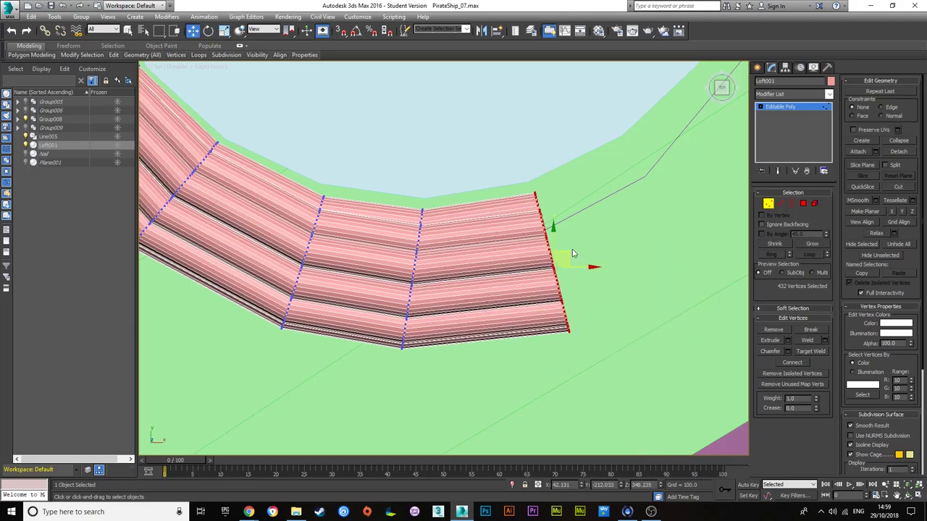
pyautogui.press('4')
pyautogui.moveTo(568, 278); pyautogui.dragTo(594, 305)
pyautogui.press('w')
pyautogui.moveTo(684, 390); pyautogui.dragTo(628, 278)
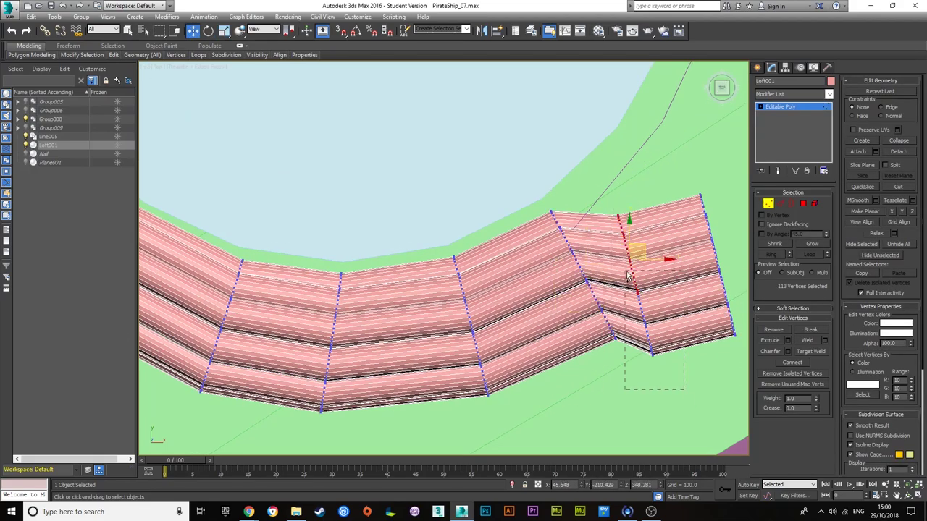
pyautogui.keyDown('alt'); pyautogui.moveTo(652, 280); pyautogui.dragTo(582, 229, button='middle'); pyautogui.keyUp('alt')
pyautogui.keyDown('alt'); pyautogui.moveTo(586, 269); pyautogui.dragTo(518, 287, button='middle'); pyautogui.keyUp('alt')
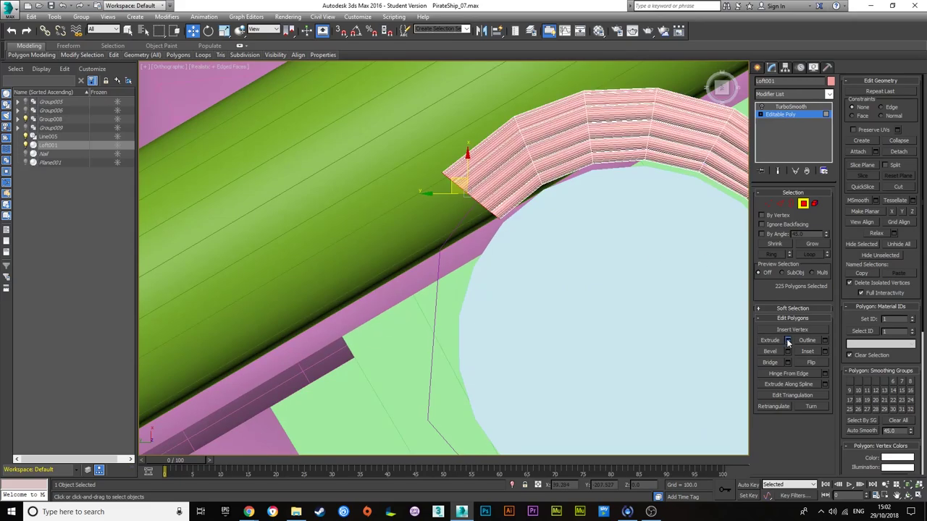
# Select the rope section's vertices around the mast in the front view.
pyautogui.click(769, 204)
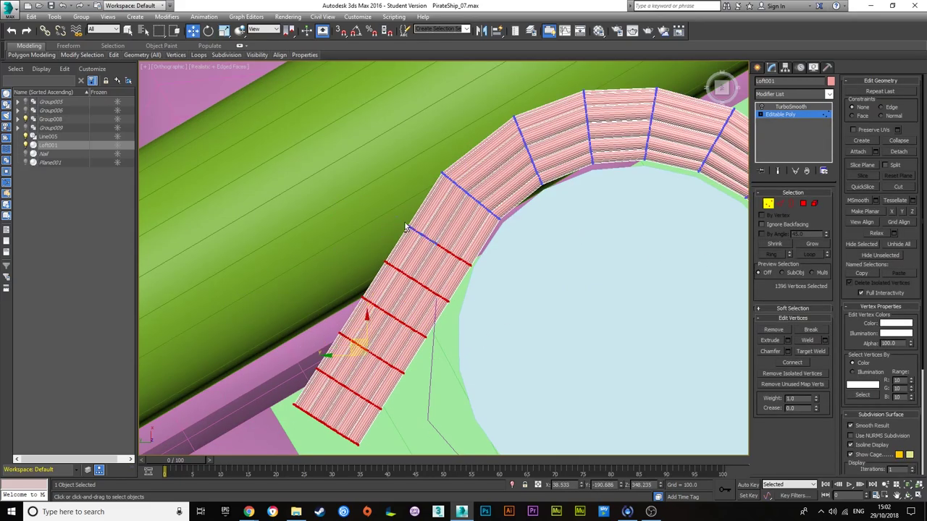
pyautogui.press('e')
pyautogui.keyDown('alt'); pyautogui.moveTo(346, 353); pyautogui.dragTo(409, 315, button='middle'); pyautogui.keyUp('alt')
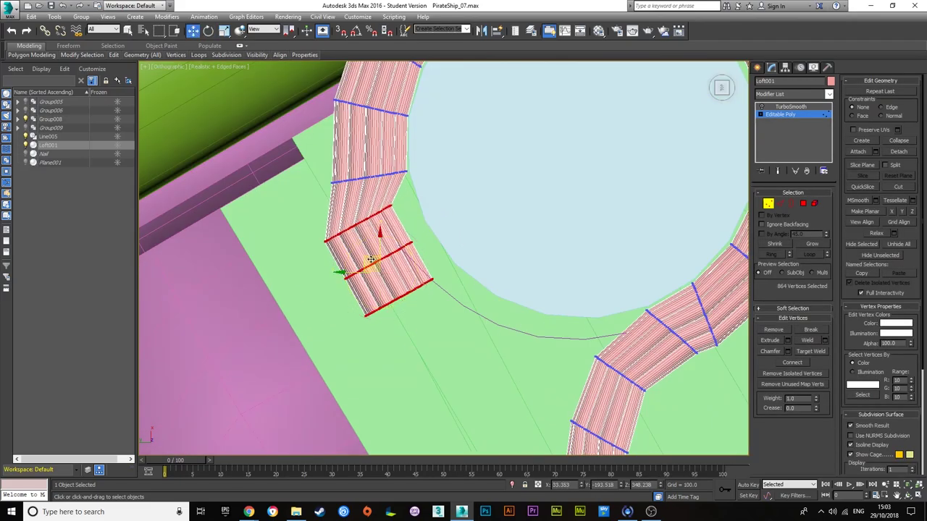
pyautogui.moveTo(371, 267); pyautogui.dragTo(402, 284)
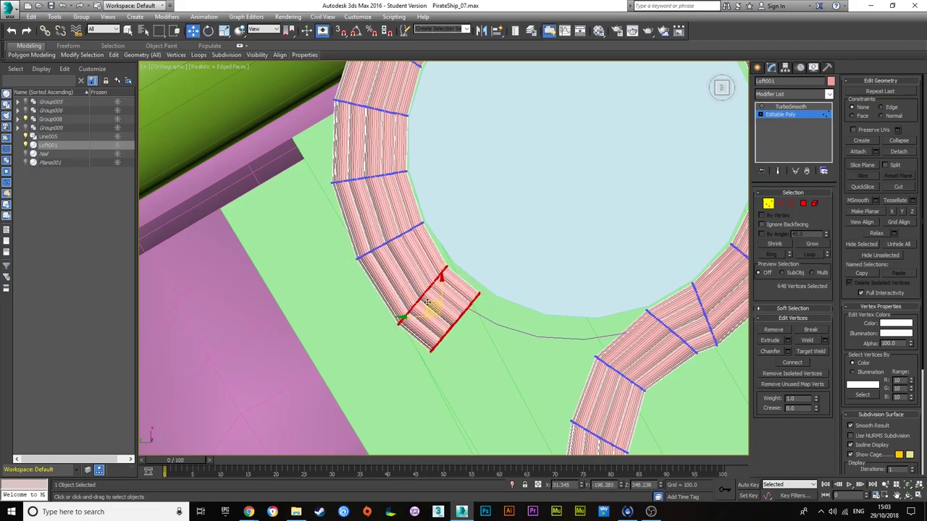
pyautogui.keyDown('alt'); pyautogui.moveTo(450, 319); pyautogui.dragTo(490, 269, button='middle'); pyautogui.keyUp('alt')
pyautogui.press('f')
pyautogui.moveTo(502, 269); pyautogui.dragTo(621, 352)
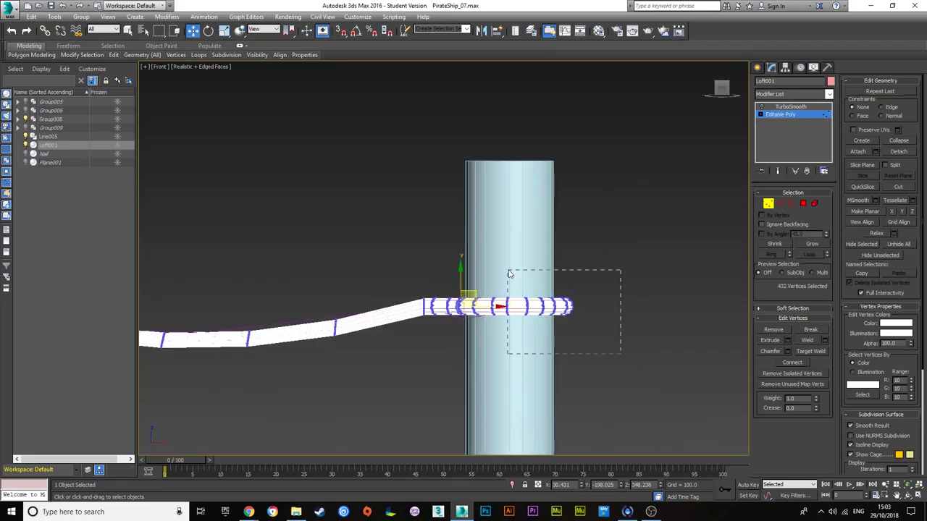
pyautogui.keyDown('alt'); pyautogui.moveTo(620, 352); pyautogui.dragTo(435, 261, button='middle'); pyautogui.keyUp('alt')
pyautogui.press('f')
pyautogui.scroll(3, 425, 250)
pyautogui.keyDown('alt'); pyautogui.moveTo(378, 248); pyautogui.dragTo(462, 418); pyautogui.keyUp('alt')
pyautogui.keyDown('alt'); pyautogui.moveTo(462, 418); pyautogui.dragTo(525, 199, button='middle'); pyautogui.keyUp('alt')
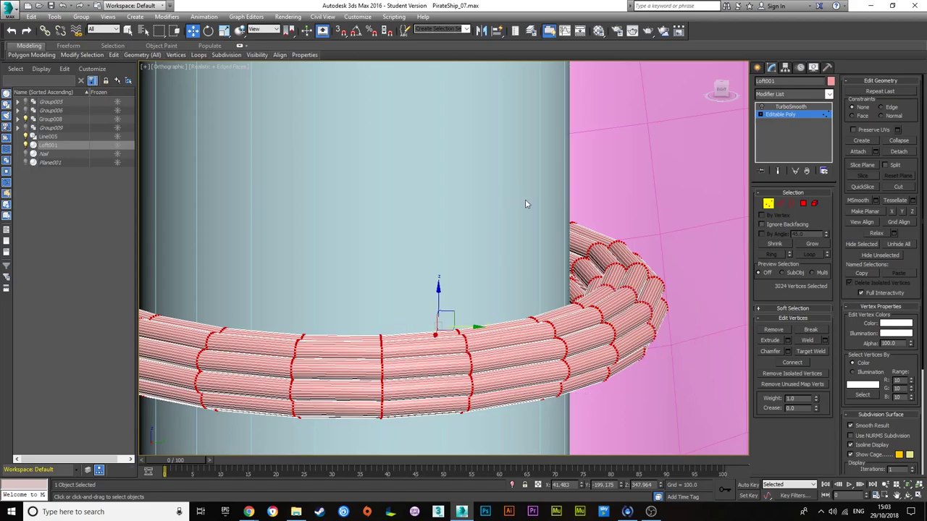
# Switch to a two-viewport layout and zoom the left view onto the selected rope.
pyautogui.hotkey('alt', 'w')
pyautogui.click(145, 67)
pyautogui.click(196, 181)
pyautogui.click(428, 203)
pyautogui.click(547, 366)
pyautogui.press('z')
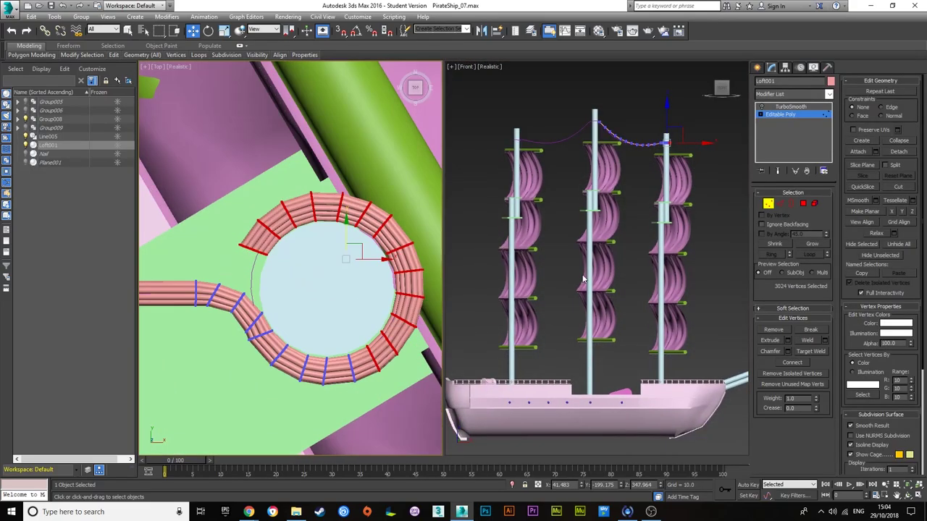
# Set the right view to Back and narrow the selection to the wrap's polygons.
pyautogui.moveTo(713, 90); pyautogui.dragTo(722, 91)
pyautogui.press('z')
pyautogui.press('z')
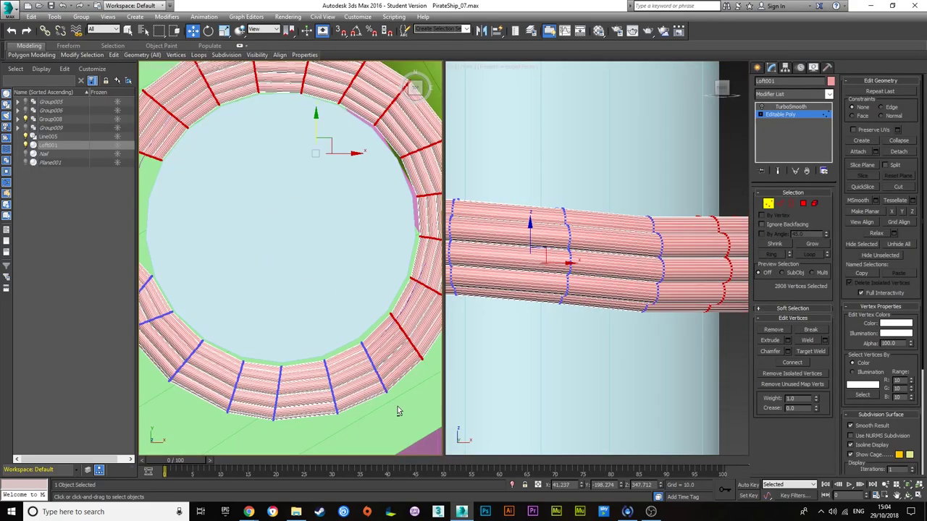
pyautogui.hotkey('ctrl', 'z')
pyautogui.press('z')
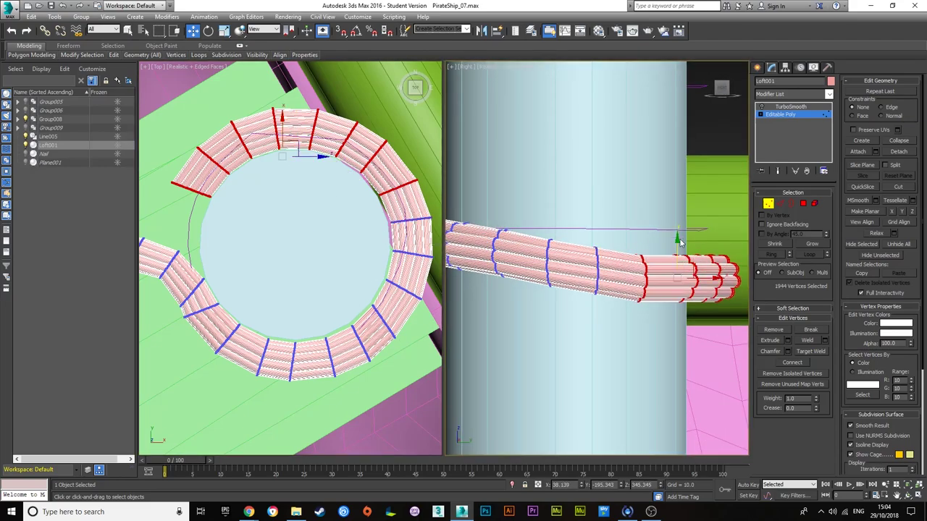
pyautogui.press('k')
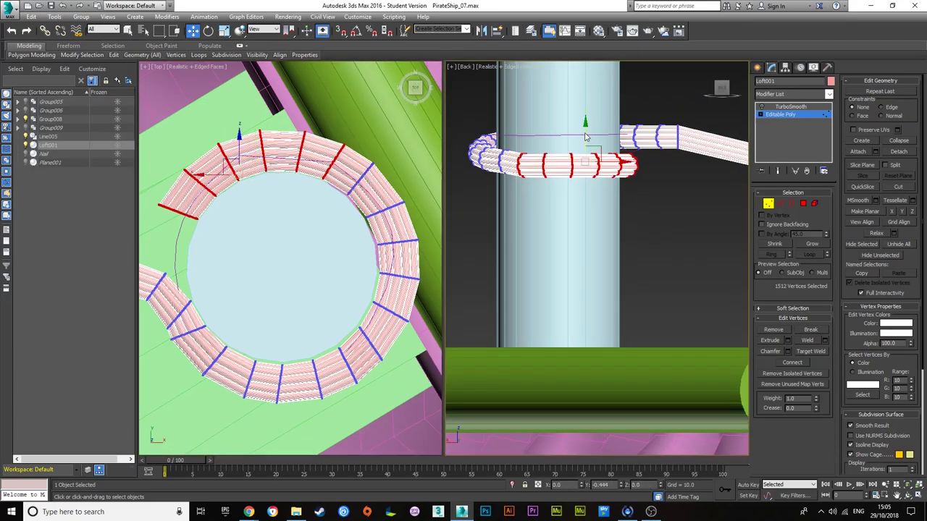
pyautogui.press('z')
pyautogui.keyDown('alt'); pyautogui.moveTo(272, 194); pyautogui.dragTo(225, 121); pyautogui.keyUp('alt')
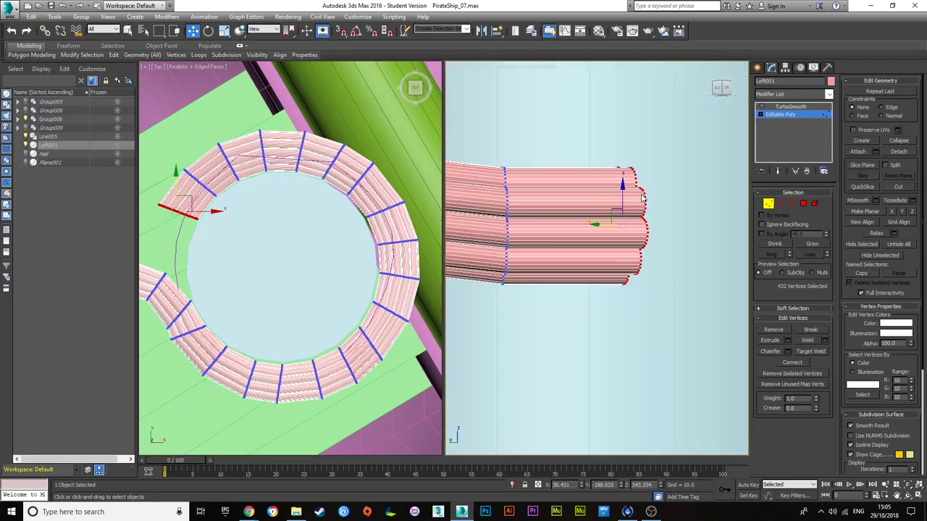
pyautogui.keyDown('alt'); pyautogui.moveTo(546, 261); pyautogui.dragTo(544, 271, button='middle'); pyautogui.keyUp('alt')
pyautogui.press('4')
pyautogui.scroll(3, 276, 296)
pyautogui.keyDown('alt'); pyautogui.moveTo(181, 217); pyautogui.dragTo(277, 295); pyautogui.keyUp('alt')
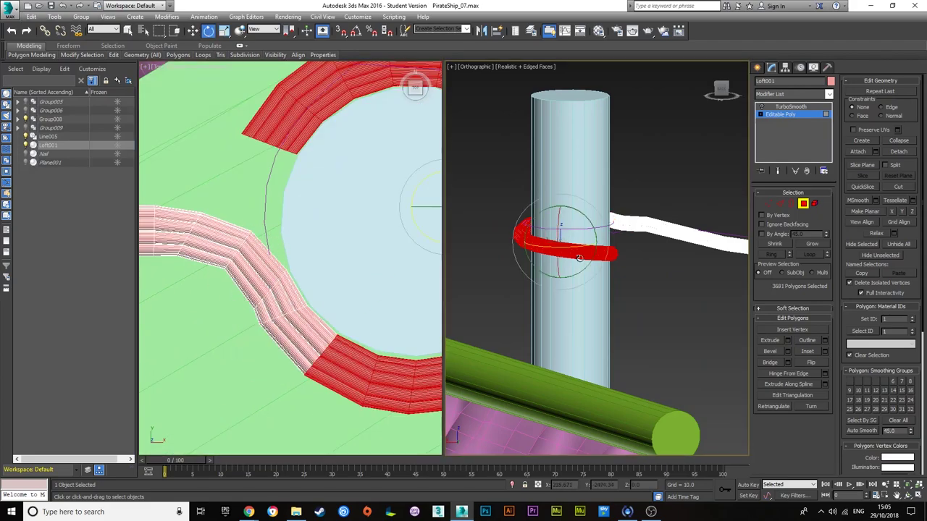
# Shift-rotate a clone of the wrap polygons and detach it as a new object.
pyautogui.keyDown('shift'); pyautogui.moveTo(579, 258); pyautogui.dragTo(550, 290); pyautogui.keyUp('shift')
pyautogui.click(497, 265)
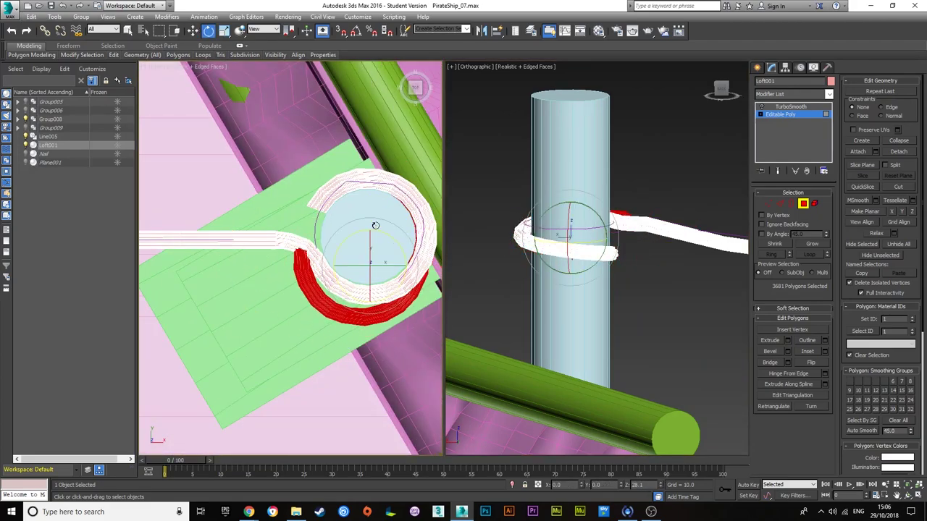
pyautogui.click(898, 151)
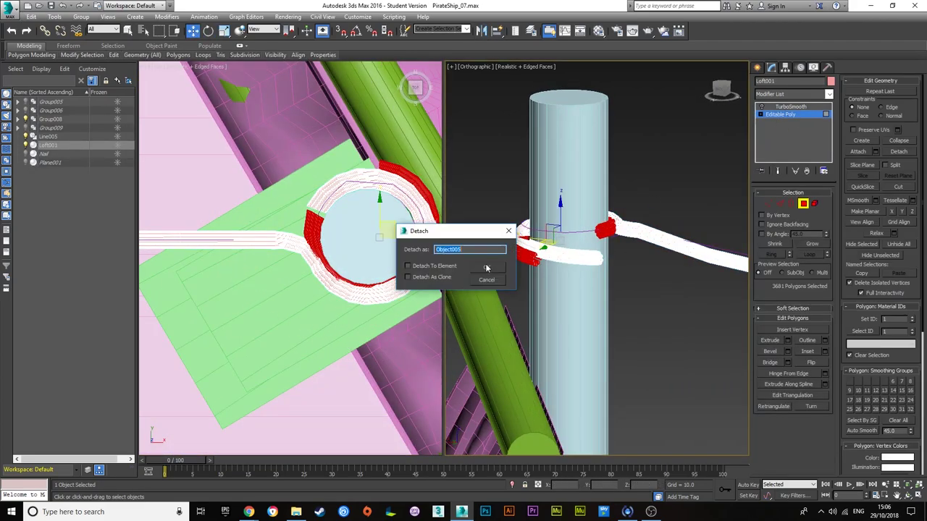
pyautogui.press('Return')
# Mirror the detached Object006, then reselect Loft001.
pyautogui.press('w')
pyautogui.moveTo(572, 262)
pyautogui.keyDown('alt'); pyautogui.mouseDown(button='middle')
pyautogui.moveTo(629, 245)
pyautogui.moveTo(599, 248)
pyautogui.mouseUp(button='middle'); pyautogui.keyUp('alt')
pyautogui.click(598, 248)
pyautogui.press('z')
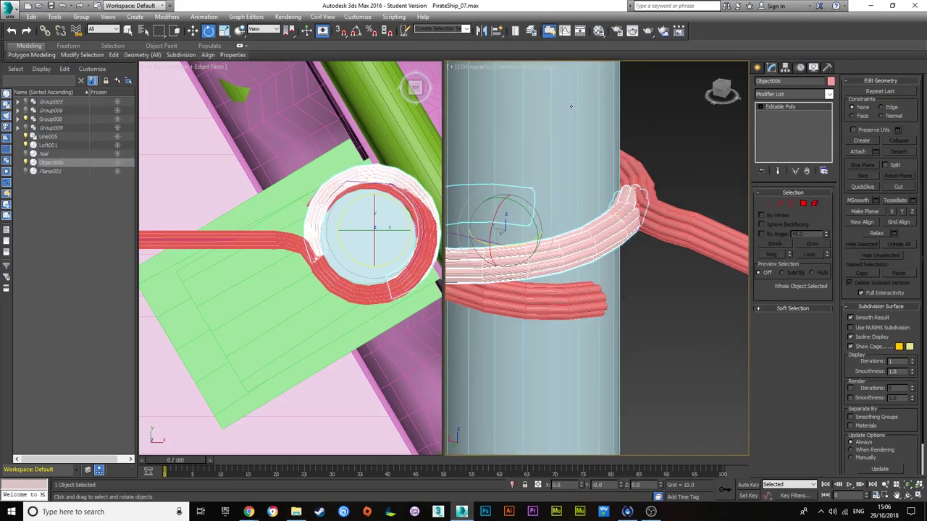
pyautogui.click(480, 31)
pyautogui.click(431, 325)
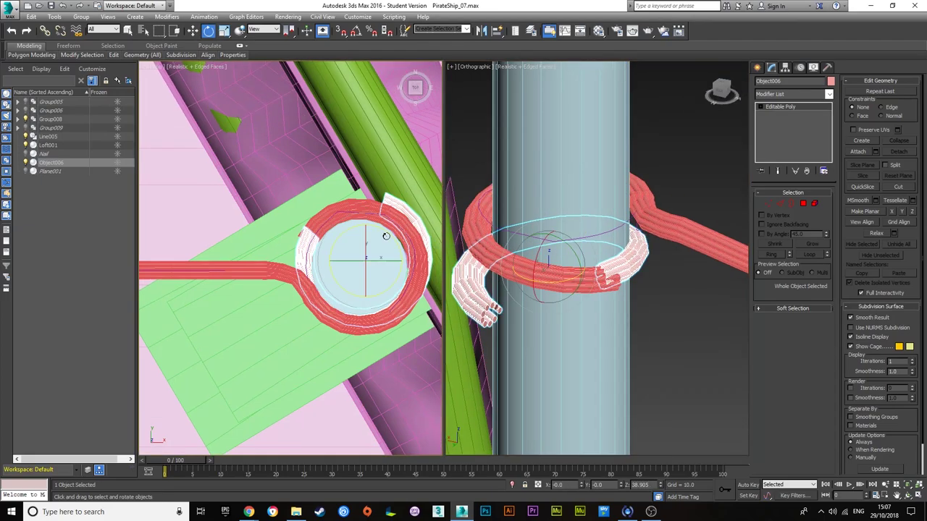
pyautogui.hotkey('ctrl', 'z')
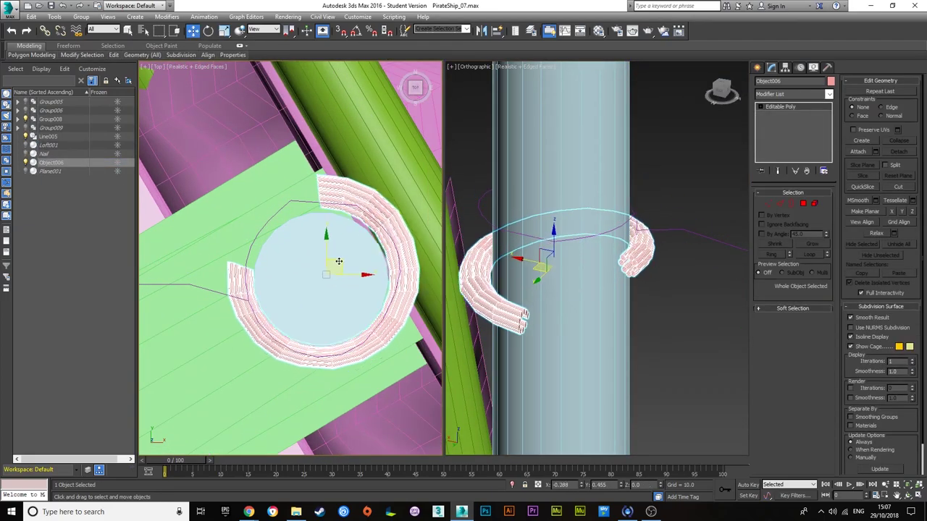
pyautogui.click(629, 226)
# At Loft001's vertex level, box-select the rope ring's vertices in the top view and trim unwanted ones.
pyautogui.click(780, 114)
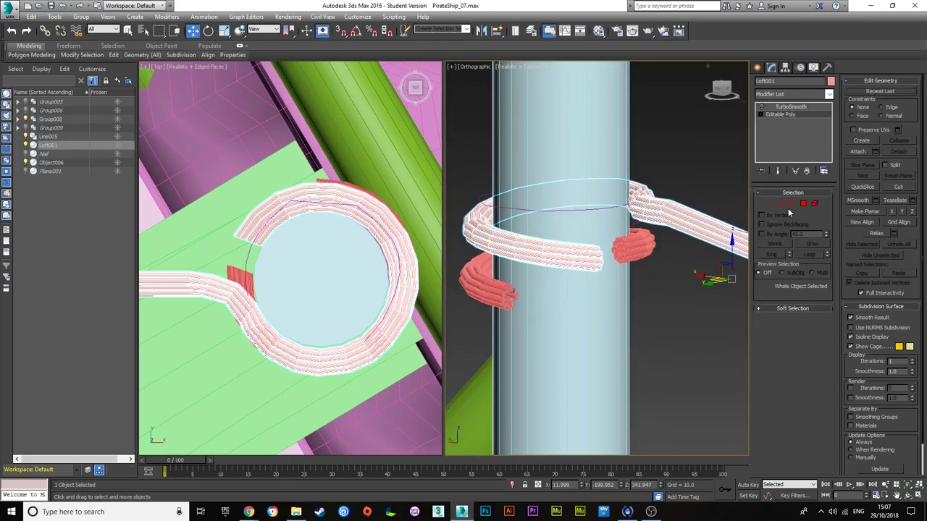
pyautogui.click(768, 204)
pyautogui.scroll(-3, 702, 110)
pyautogui.moveTo(210, 173); pyautogui.dragTo(427, 259)
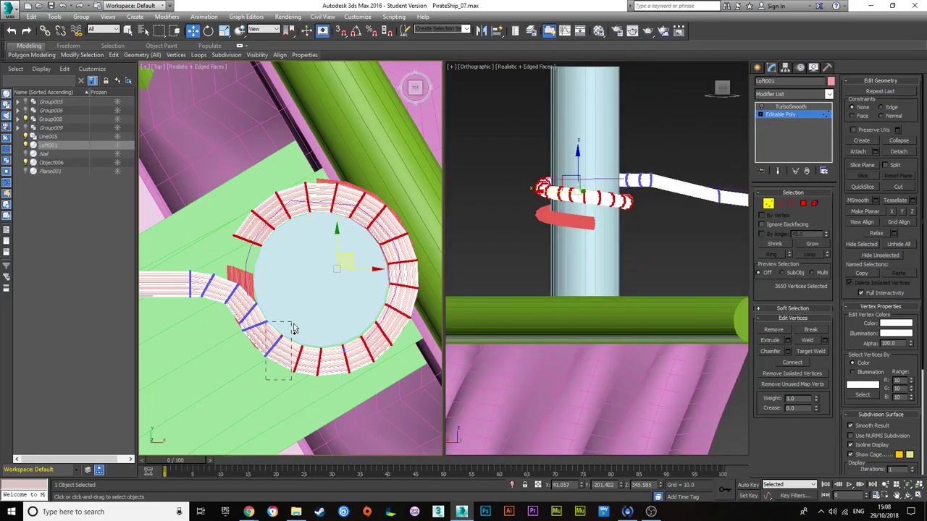
pyautogui.moveTo(294, 329); pyautogui.dragTo(304, 319)
pyautogui.scroll(6, 635, 260)
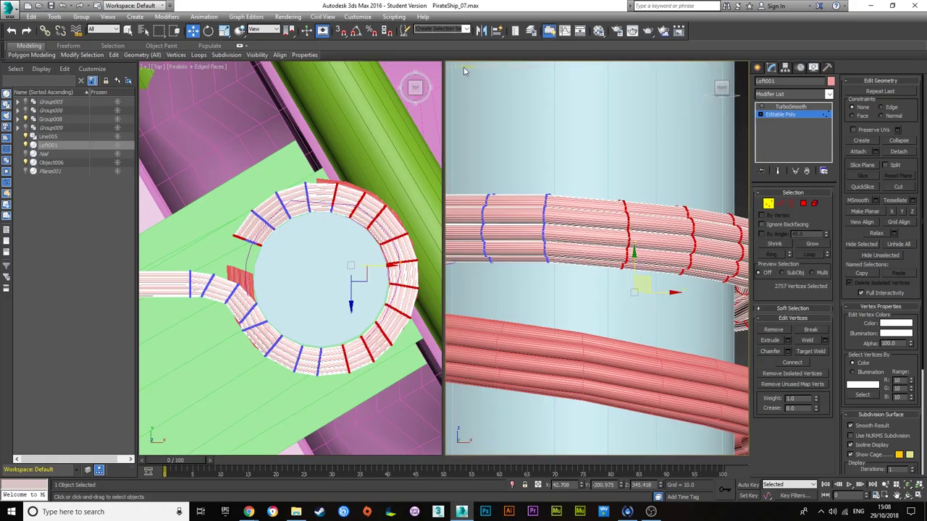
pyautogui.scroll(-4, 551, 348)
pyautogui.keyDown('alt'); pyautogui.moveTo(533, 304); pyautogui.dragTo(551, 360); pyautogui.keyUp('alt')
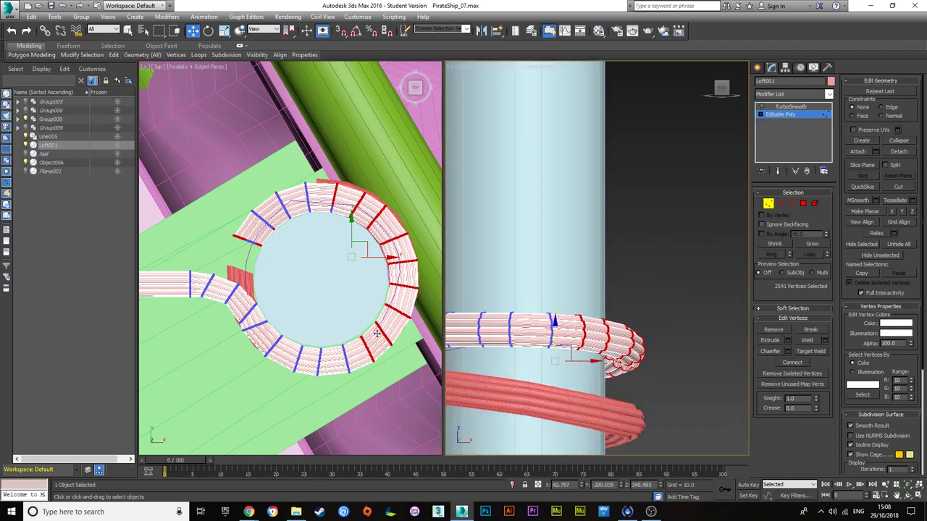
pyautogui.scroll(2, 548, 325)
pyautogui.keyDown('alt'); pyautogui.moveTo(507, 319); pyautogui.dragTo(605, 355); pyautogui.keyUp('alt')
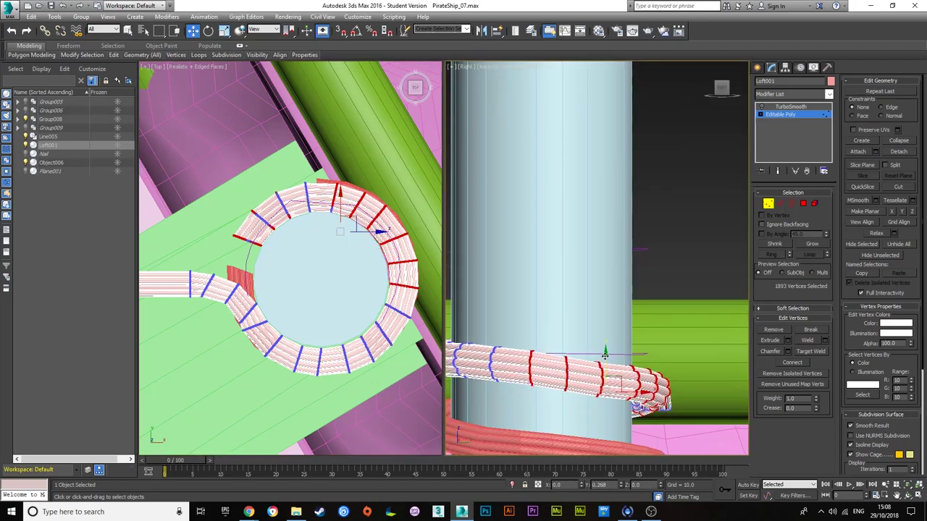
# Refine the ring vertex selection near the mast from the back, front and side views.
pyautogui.press('k')
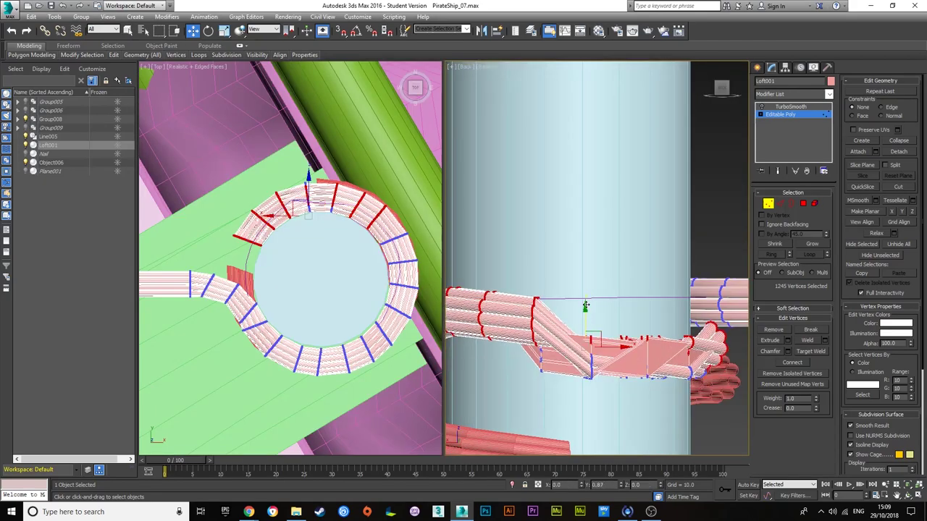
pyautogui.hotkey('ctrl', 'a')
pyautogui.keyDown('alt'); pyautogui.moveTo(244, 300); pyautogui.dragTo(283, 366); pyautogui.keyUp('alt')
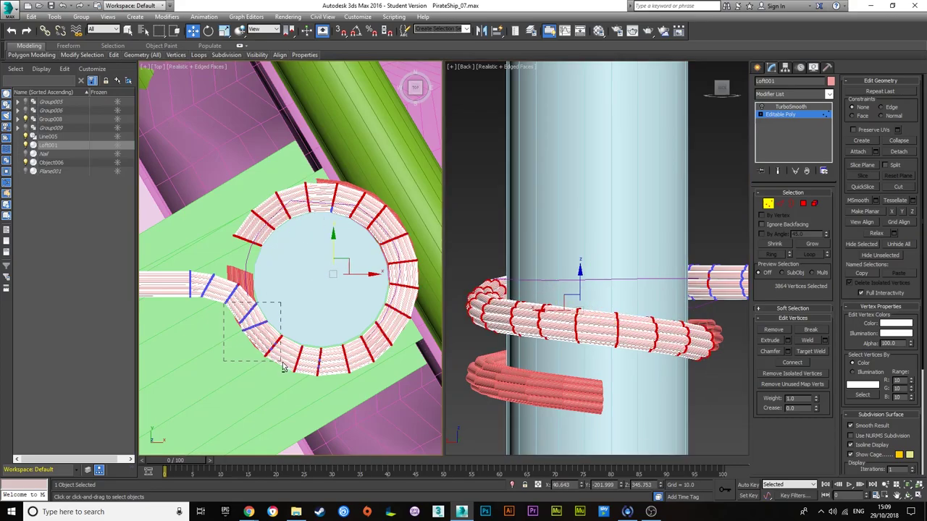
pyautogui.keyDown('alt'); pyautogui.moveTo(572, 290); pyautogui.dragTo(638, 302, button='middle'); pyautogui.keyUp('alt')
pyautogui.press('f')
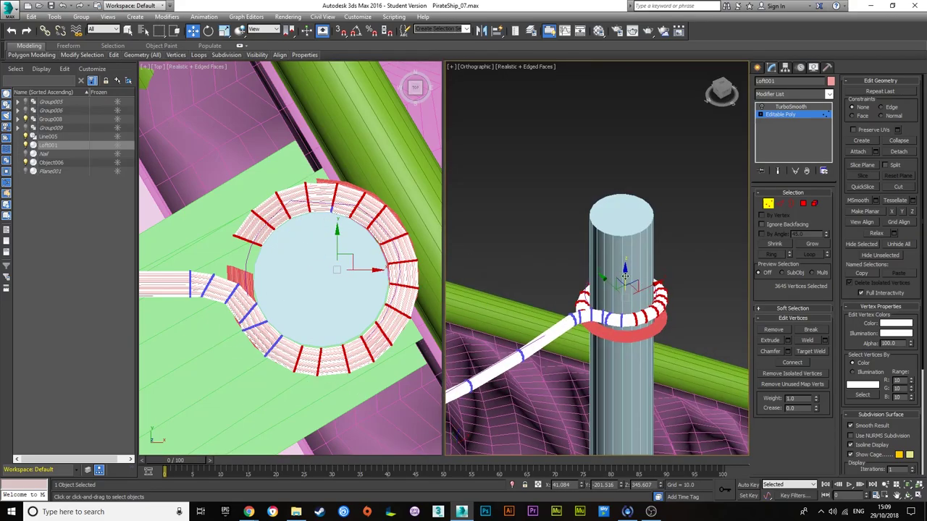
pyautogui.scroll(3, 580, 289)
pyautogui.keyDown('alt'); pyautogui.moveTo(494, 220); pyautogui.dragTo(565, 305); pyautogui.keyUp('alt')
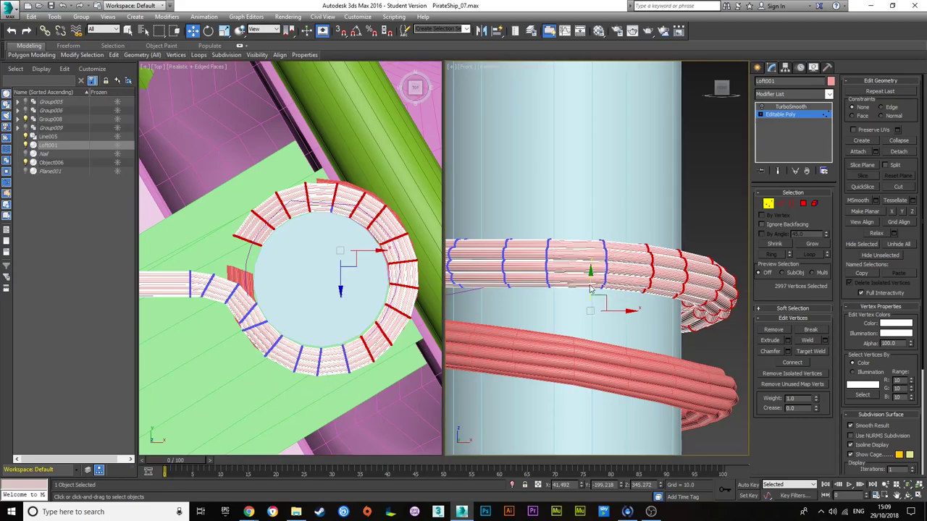
pyautogui.press('r')
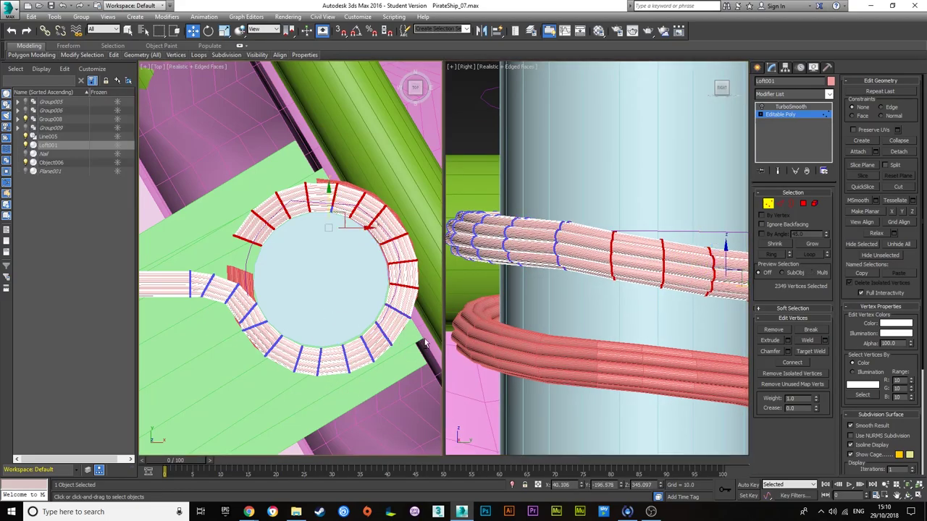
pyautogui.keyDown('alt'); pyautogui.moveTo(382, 279); pyautogui.dragTo(420, 251); pyautogui.keyUp('alt')
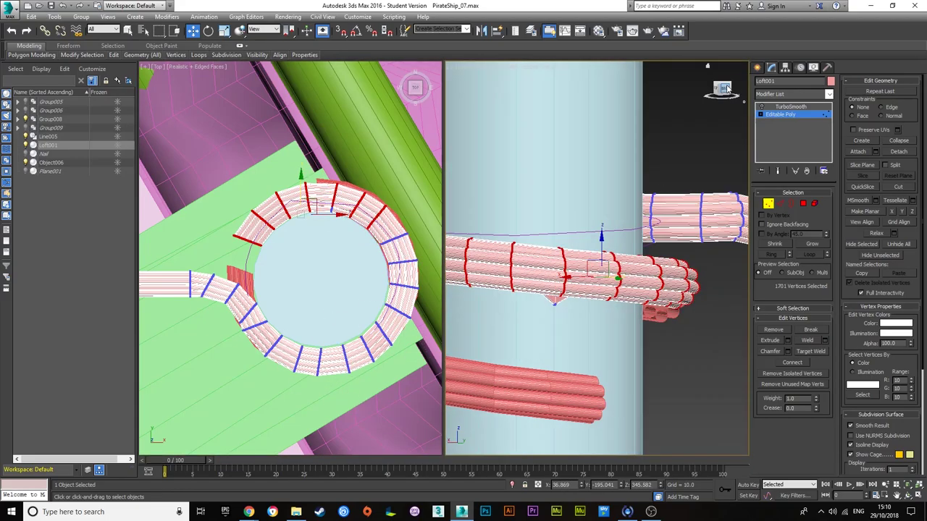
pyautogui.moveTo(499, 246)
pyautogui.keyDown('alt'); pyautogui.mouseDown(button='middle')
pyautogui.moveTo(521, 232)
pyautogui.moveTo(590, 263)
pyautogui.mouseUp(button='middle'); pyautogui.keyUp('alt')
pyautogui.click(511, 233)
pyautogui.scroll(3, 512, 233)
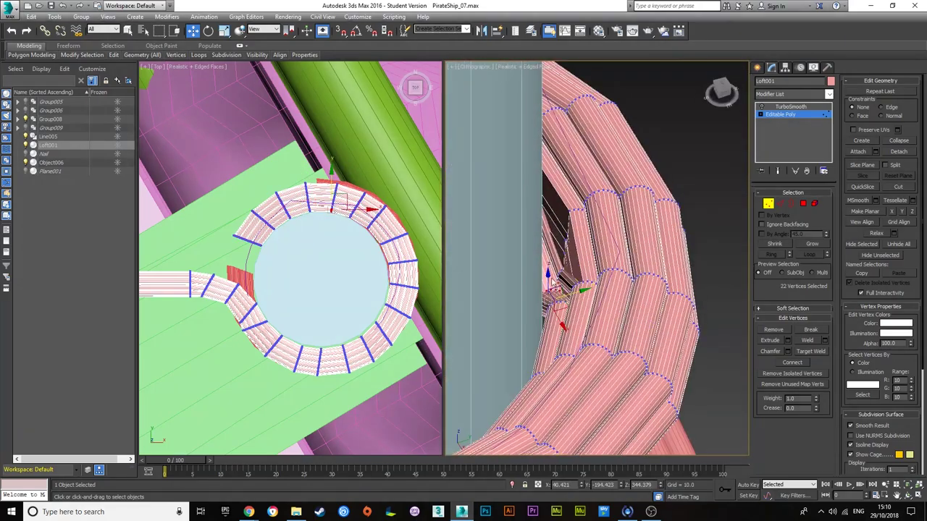
# Undo the stray vertex selections and view changes on the rope ring.
pyautogui.hotkey('ctrl', 'z')
pyautogui.hotkey('ctrl', 'z')
pyautogui.hotkey('ctrl', 'z')
pyautogui.hotkey('ctrl', 'z')
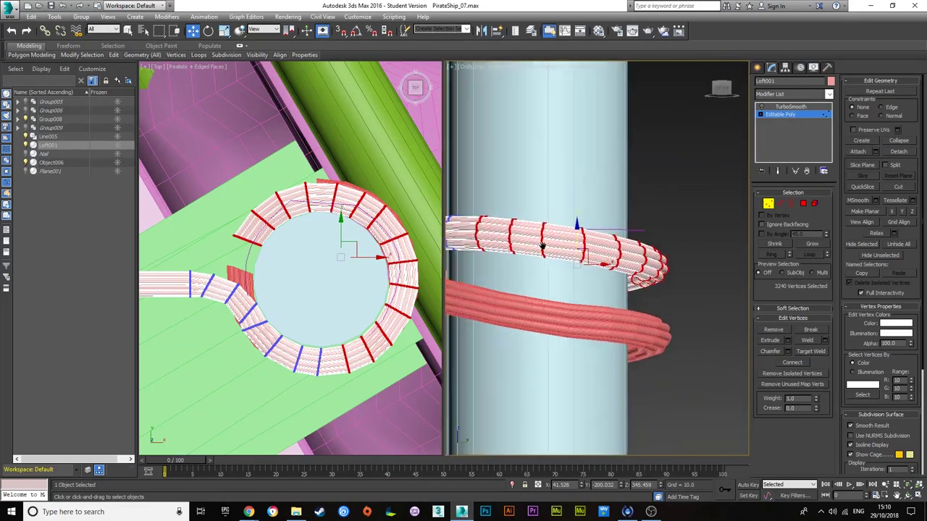
pyautogui.hotkey('ctrl', 'z')
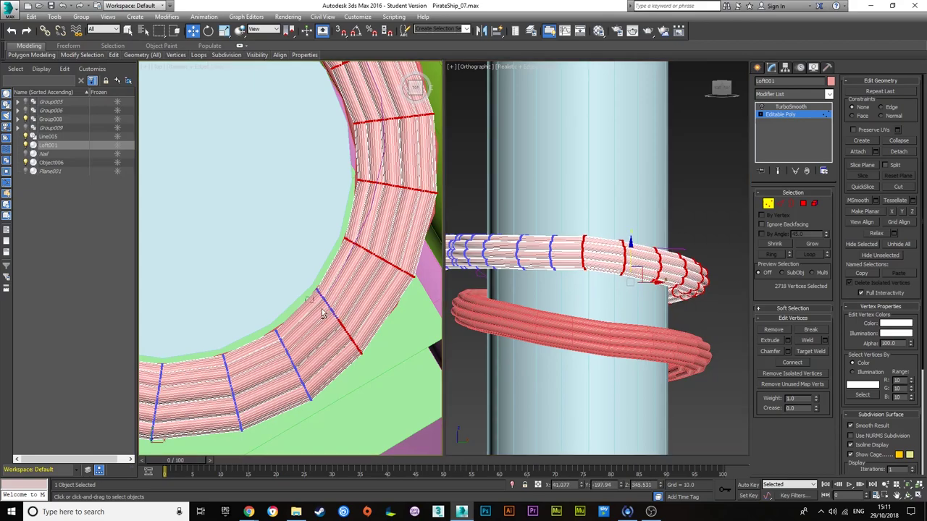
pyautogui.hotkey('ctrl', 'z')
pyautogui.hotkey('ctrl', 'z')
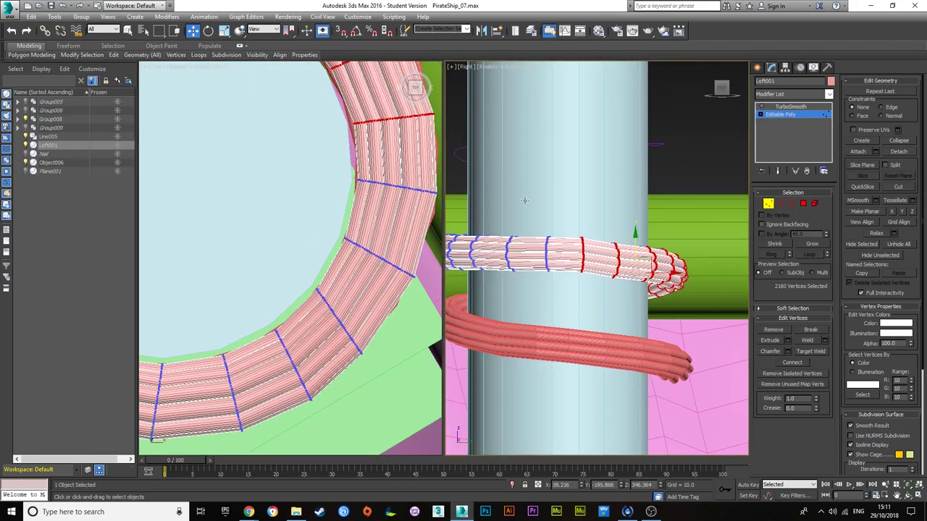
pyautogui.hotkey('shift', 'z')
pyautogui.hotkey('ctrl', 'z')
pyautogui.hotkey('shift', 'z')
pyautogui.hotkey('shift', 'z')
pyautogui.hotkey('ctrl', 'z')
pyautogui.hotkey('shift', 'z')
pyautogui.hotkey('ctrl', 'z')
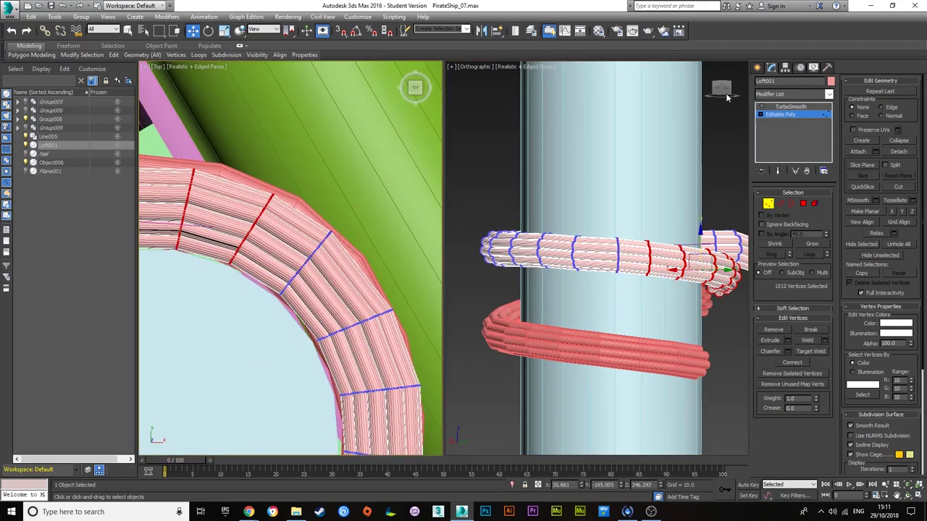
pyautogui.hotkey('shift', 'z')
pyautogui.hotkey('shift', 'z')
pyautogui.hotkey('ctrl', 'z')
pyautogui.hotkey('shift', 'z')
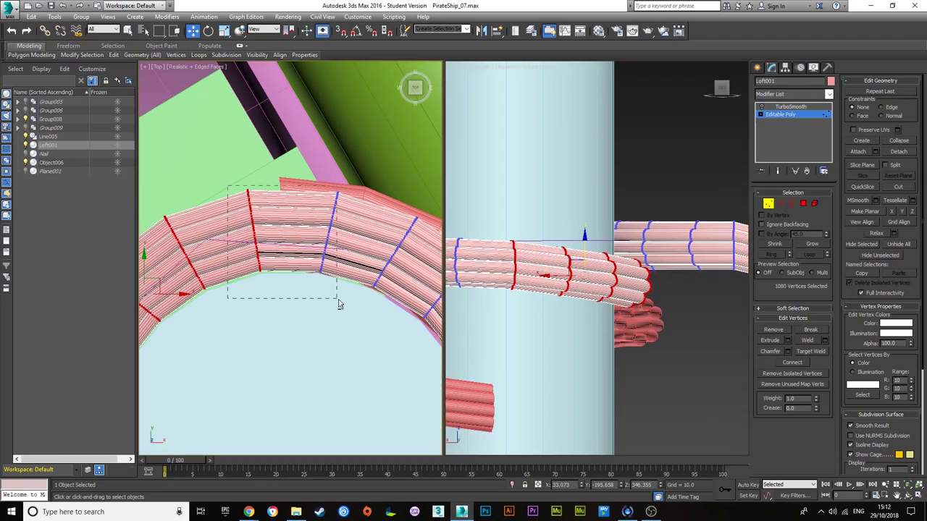
pyautogui.hotkey('shift', 'z')
pyautogui.hotkey('shift', 'z')
pyautogui.hotkey('shift', 'z')
pyautogui.hotkey('ctrl', 'z')
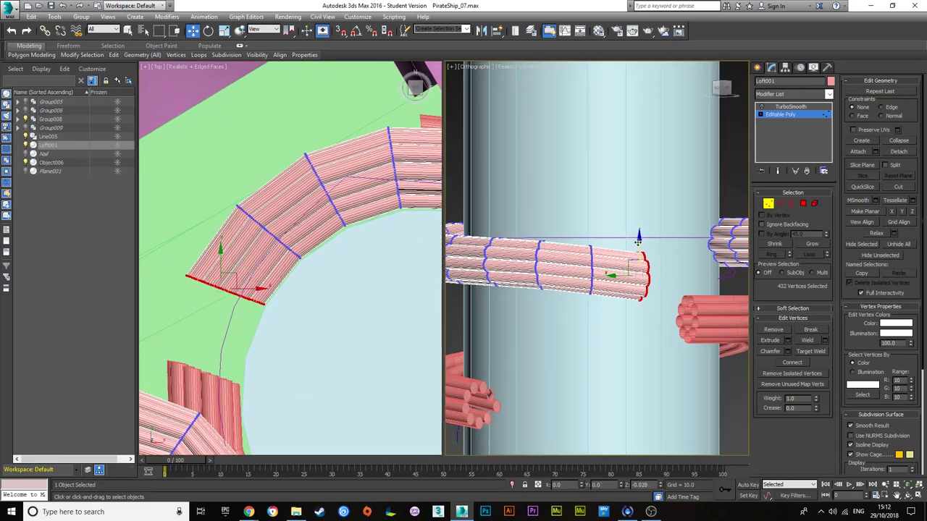
# Box-select a section of the rope loop's polygons and remove TurboSmooth from the rope.
pyautogui.press('4')
pyautogui.moveTo(319, 286); pyautogui.dragTo(266, 230)
pyautogui.press('1')
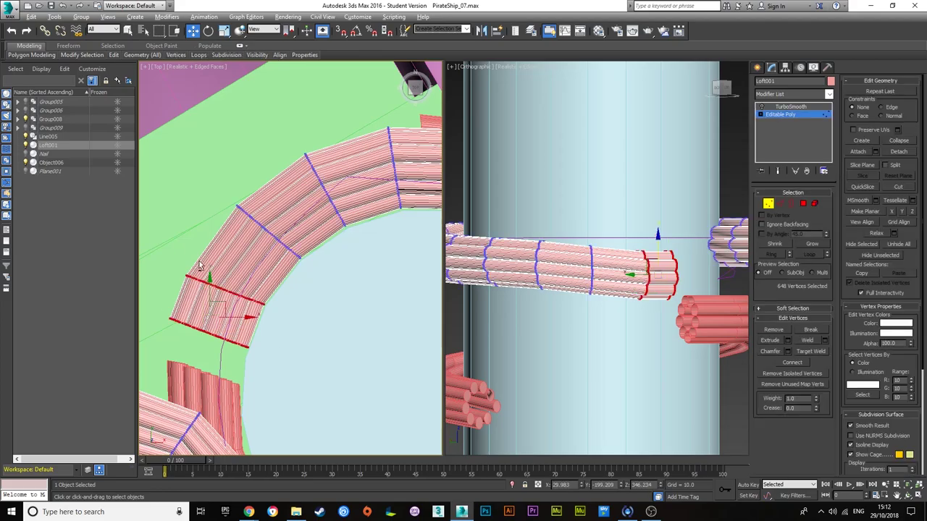
pyautogui.hotkey('shift', 'z')
pyautogui.hotkey('shift', 'z')
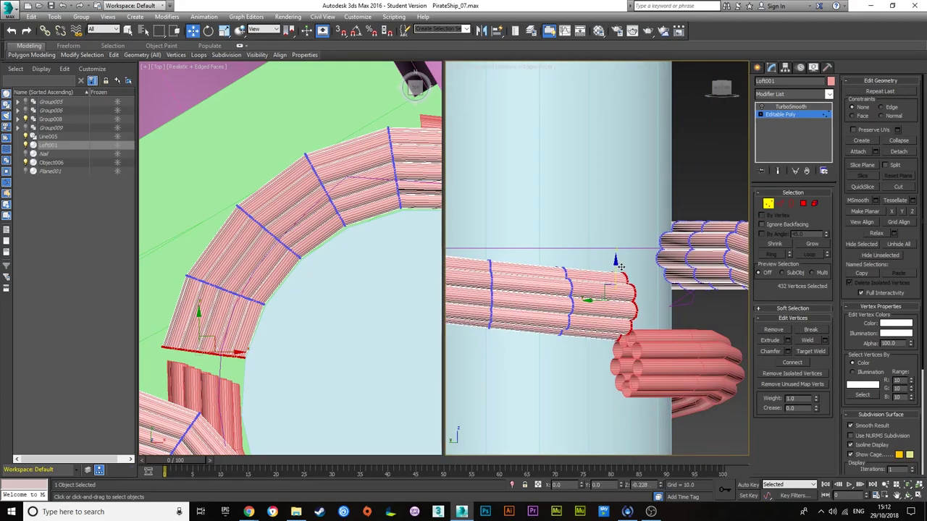
pyautogui.hotkey('ctrl', 'z')
pyautogui.hotkey('ctrl', 'z')
pyautogui.hotkey('shift', 'z')
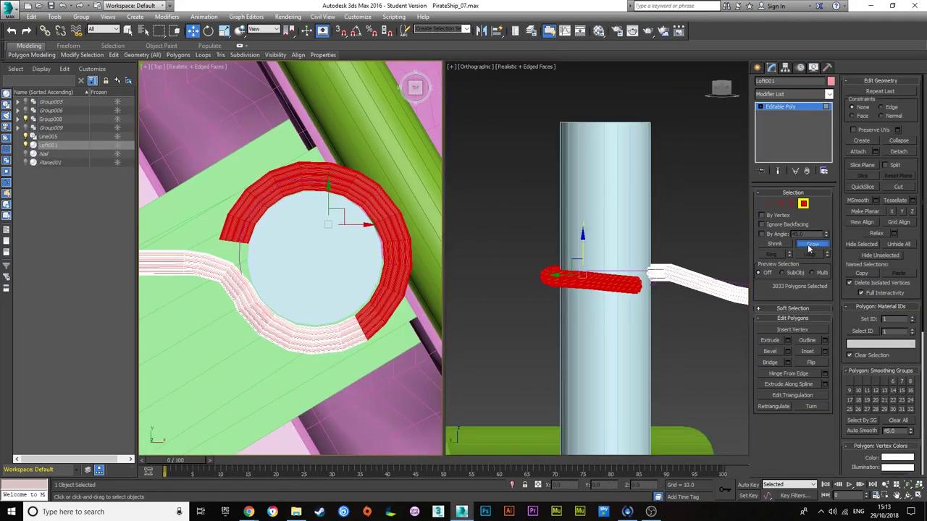
# Mirror the separate rope piece and move it to the right side of the ring.
pyautogui.press('e')
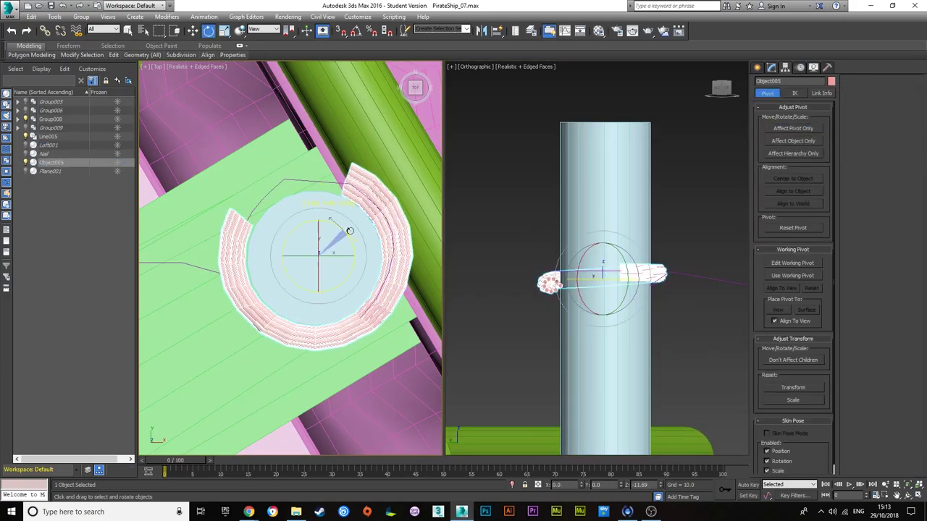
pyautogui.click(771, 66)
pyautogui.click(481, 31)
pyautogui.click(488, 321)
pyautogui.press('w')
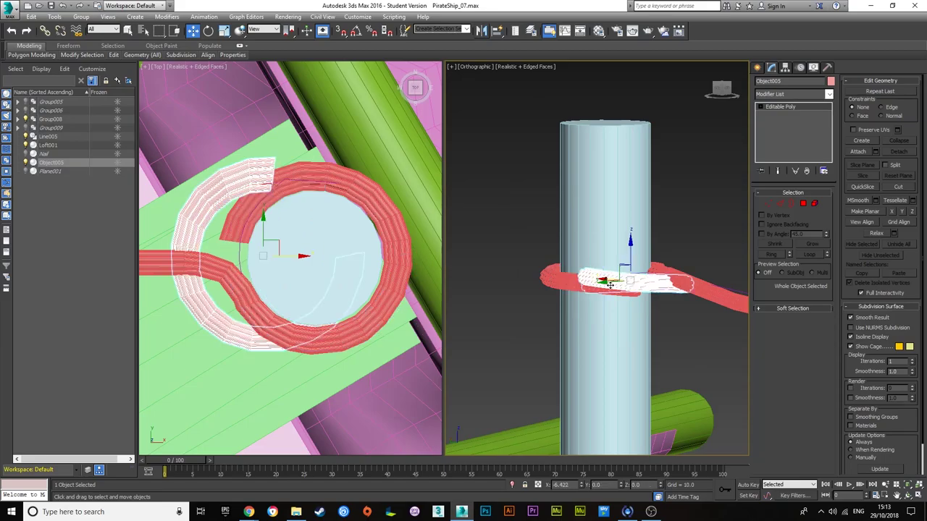
pyautogui.moveTo(609, 285); pyautogui.dragTo(607, 262)
# Inspect the mirrored rope piece's strand polygons around the mast.
pyautogui.scroll(4, 678, 308)
pyautogui.scroll(4, 678, 308)
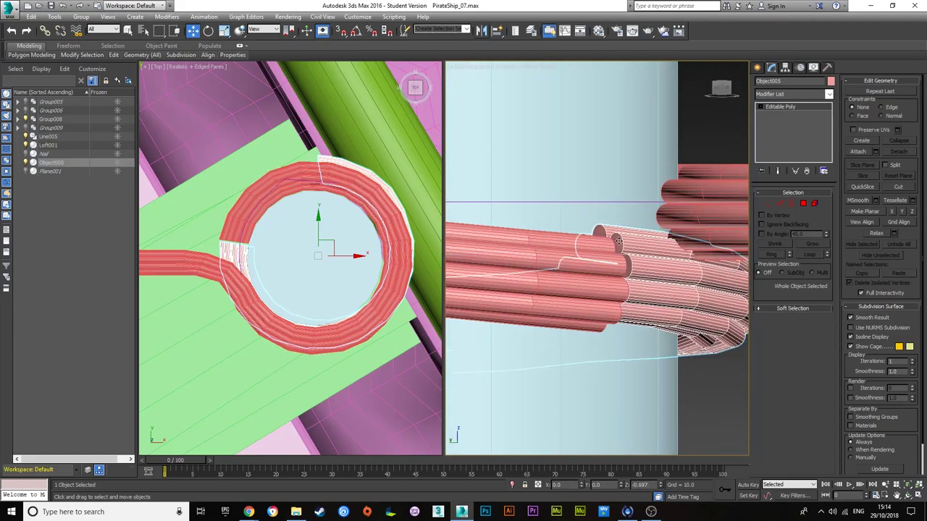
pyautogui.scroll(3, 387, 269)
pyautogui.press('w')
pyautogui.scroll(-2, 387, 268)
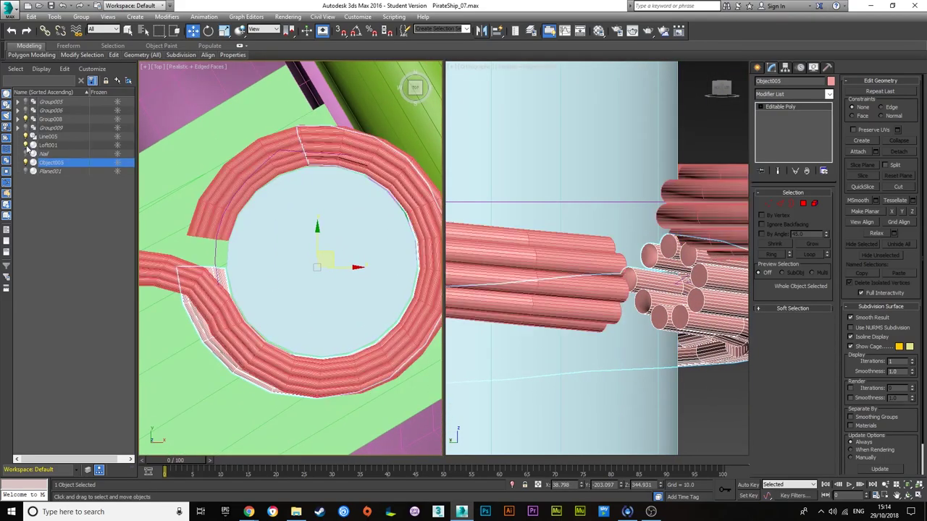
pyautogui.moveTo(551, 290)
pyautogui.keyDown('alt'); pyautogui.mouseDown(button='middle')
pyautogui.moveTo(608, 339)
pyautogui.moveTo(652, 319)
pyautogui.mouseUp(button='middle'); pyautogui.keyUp('alt')
pyautogui.press('4')
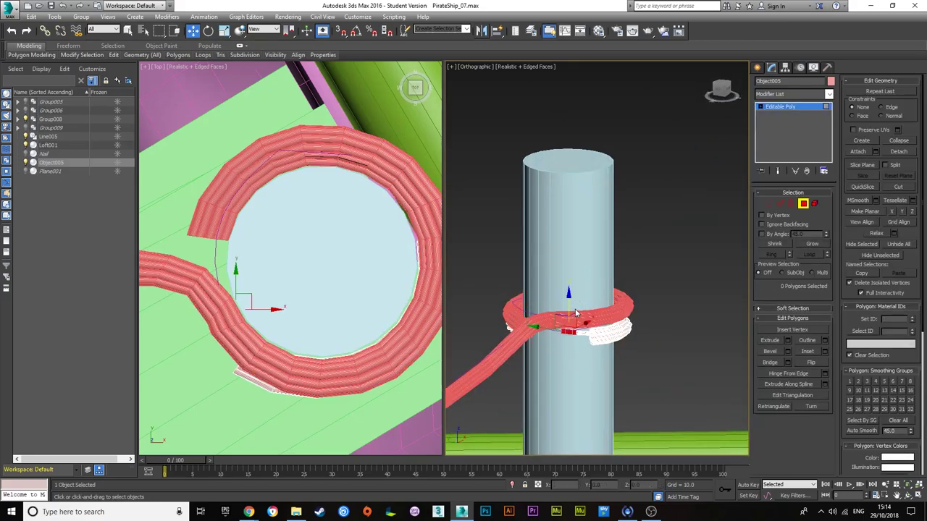
pyautogui.click(575, 313)
pyautogui.scroll(3, 572, 326)
pyautogui.scroll(4, 550, 356)
pyautogui.click(696, 145)
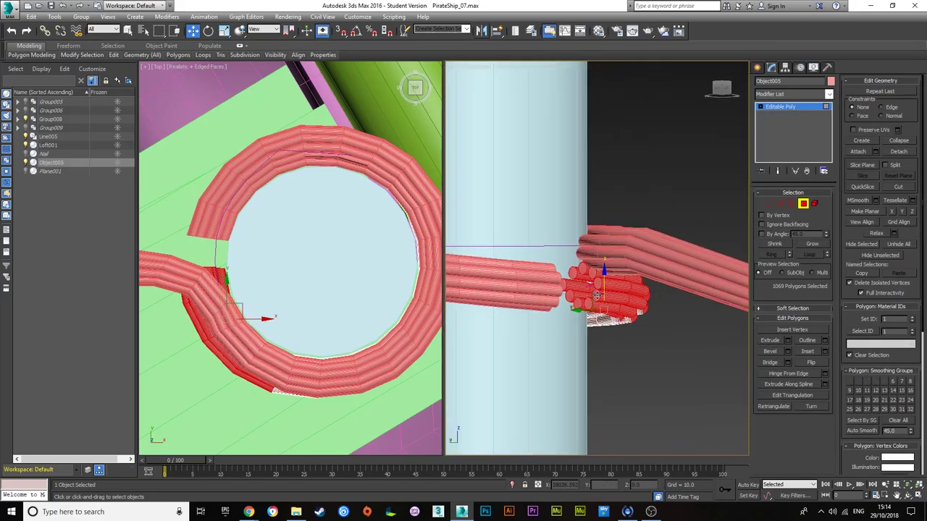
# Check the open border at the rope end from a high view, then return to object level.
pyautogui.keyDown('alt'); pyautogui.moveTo(695, 145); pyautogui.dragTo(652, 217, button='middle'); pyautogui.keyUp('alt')
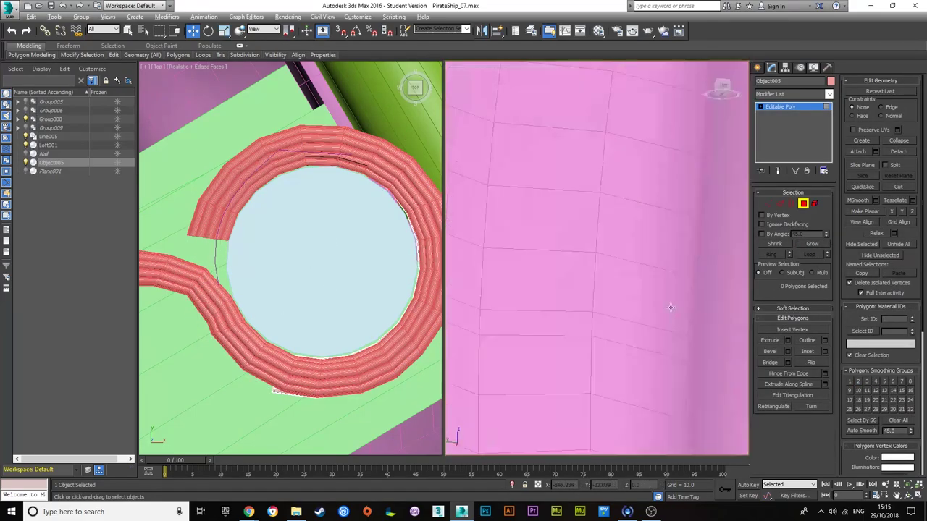
pyautogui.keyDown('alt'); pyautogui.moveTo(615, 326); pyautogui.dragTo(616, 362, button='middle'); pyautogui.keyUp('alt')
pyautogui.scroll(4, 616, 362)
pyautogui.press('3')
pyautogui.click(557, 311)
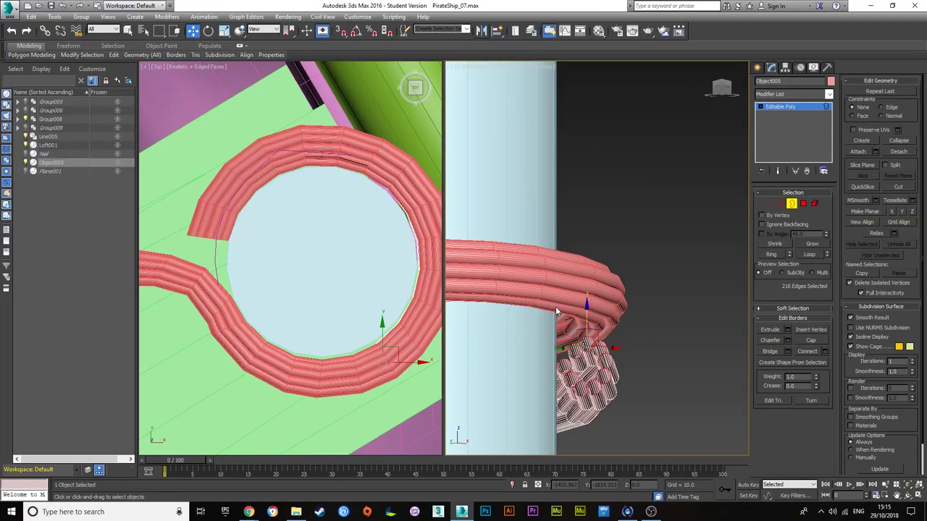
pyautogui.scroll(2, 622, 326)
pyautogui.scroll(3, 557, 246)
pyautogui.scroll(3, 557, 326)
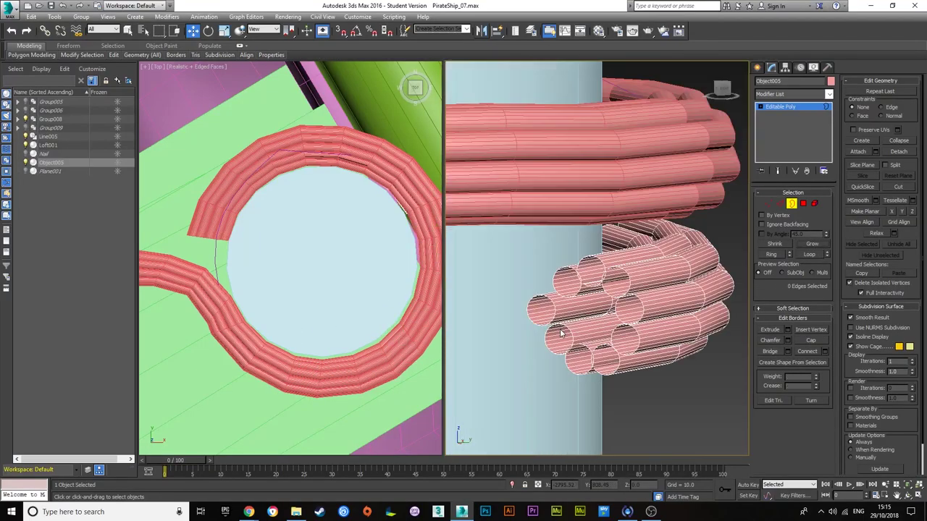
pyautogui.scroll(2, 737, 222)
pyautogui.press('4')
pyautogui.scroll(-5, 736, 222)
pyautogui.press('4')
pyautogui.scroll(-3, 652, 254)
pyautogui.scroll(-3, 601, 259)
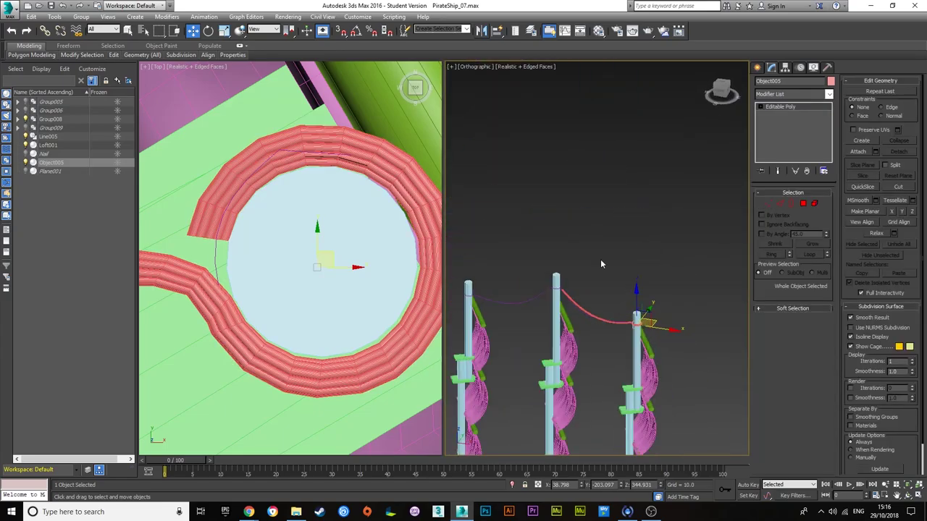
pyautogui.scroll(8, 675, 337)
# Inspect the rope-end polygons, then select Loft001 in the scene list.
pyautogui.scroll(-3, 676, 337)
pyautogui.press('4')
pyautogui.moveTo(608, 217); pyautogui.dragTo(652, 246)
pyautogui.scroll(3, 638, 232)
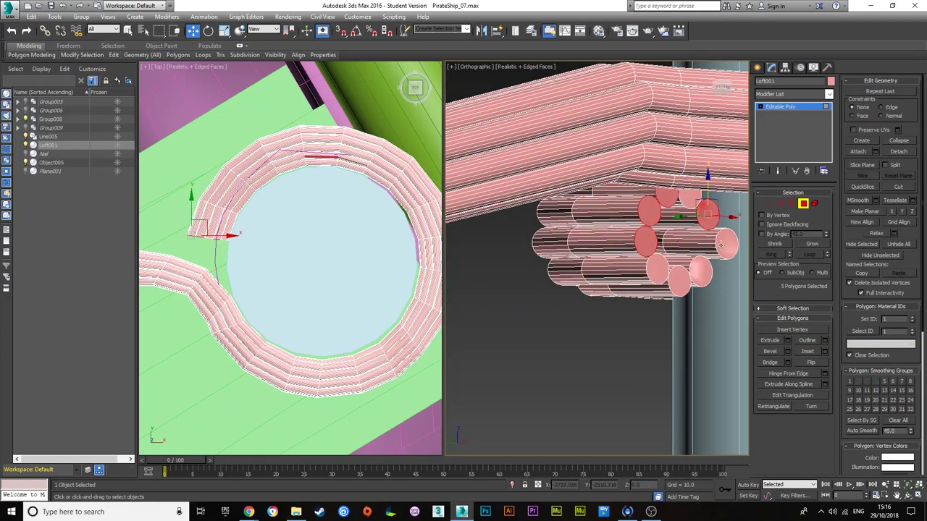
pyautogui.scroll(2, 699, 254)
pyautogui.keyDown('ctrl'); pyautogui.click(699, 253); pyautogui.keyUp('ctrl')
pyautogui.keyDown('alt'); pyautogui.moveTo(699, 253); pyautogui.dragTo(674, 255, button='middle'); pyautogui.keyUp('alt')
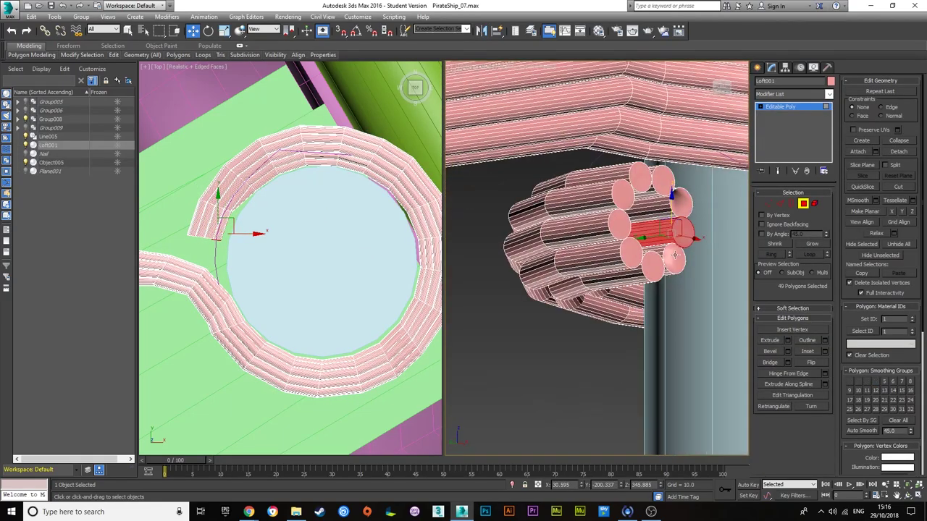
pyautogui.scroll(-5, 601, 246)
pyautogui.click(569, 227)
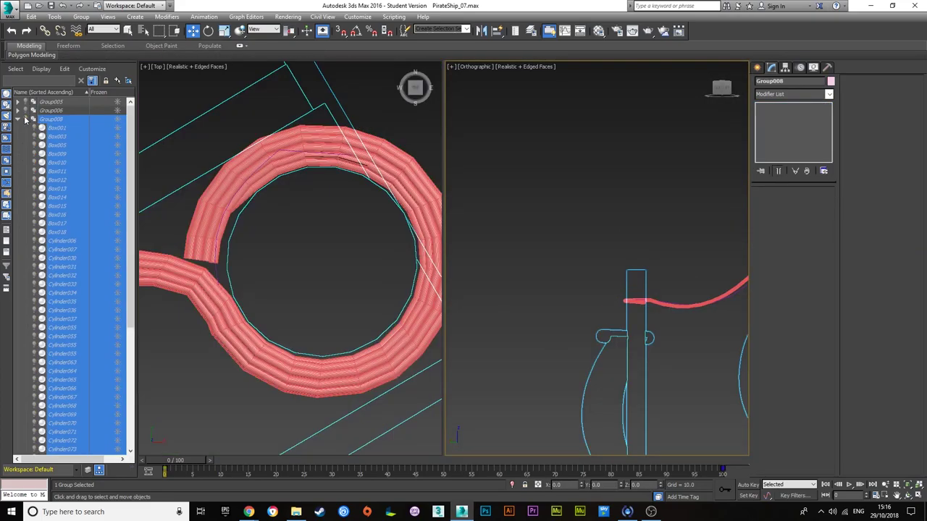
pyautogui.click(588, 238)
pyautogui.scroll(5, 540, 281)
pyautogui.scroll(3, 270, 179)
# Select sections of the rope loop's vertices for rotating.
pyautogui.press('1')
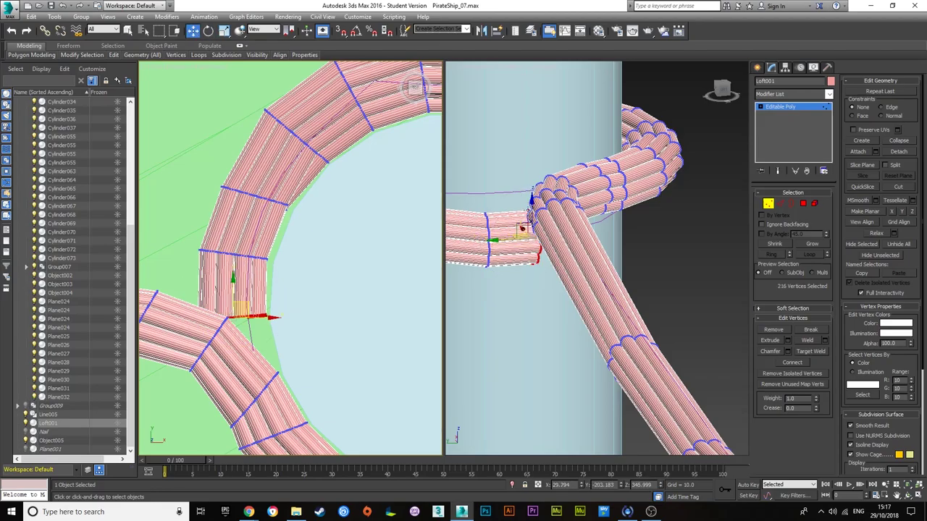
pyautogui.scroll(3, 529, 213)
pyautogui.press('4')
pyautogui.scroll(-3, 604, 289)
pyautogui.keyDown('alt'); pyautogui.moveTo(604, 289); pyautogui.dragTo(627, 277, button='middle'); pyautogui.keyUp('alt')
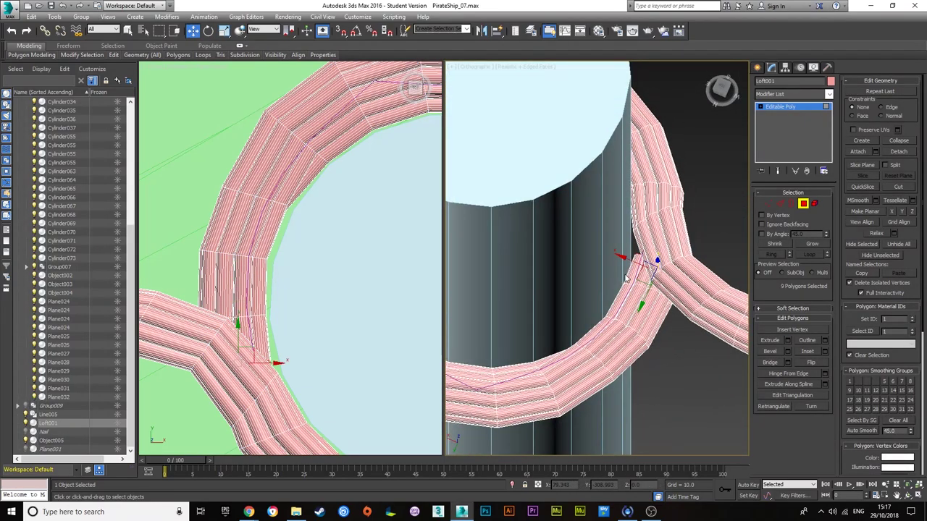
pyautogui.press('1')
pyautogui.press('e')
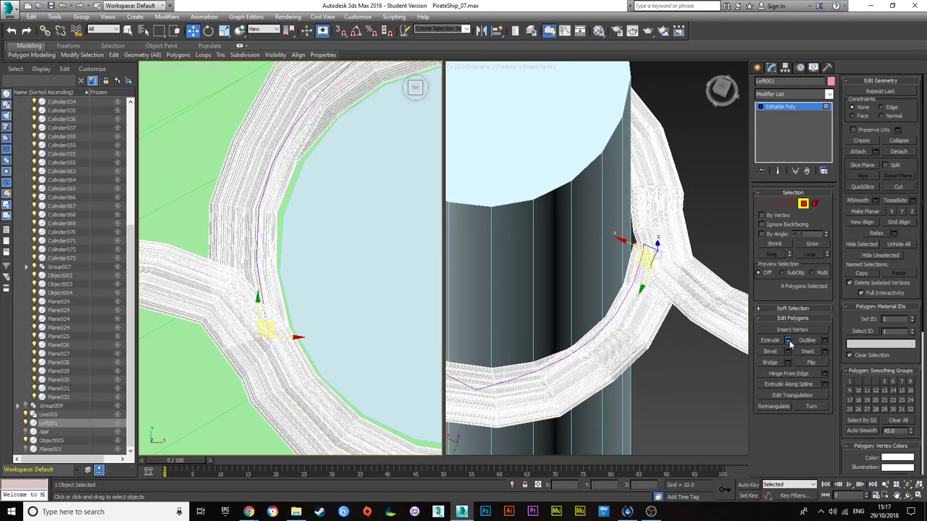
pyautogui.keyDown('ctrl'); pyautogui.moveTo(301, 388); pyautogui.dragTo(246, 348); pyautogui.keyUp('ctrl')
pyautogui.moveTo(289, 354); pyautogui.dragTo(253, 273, button='middle')
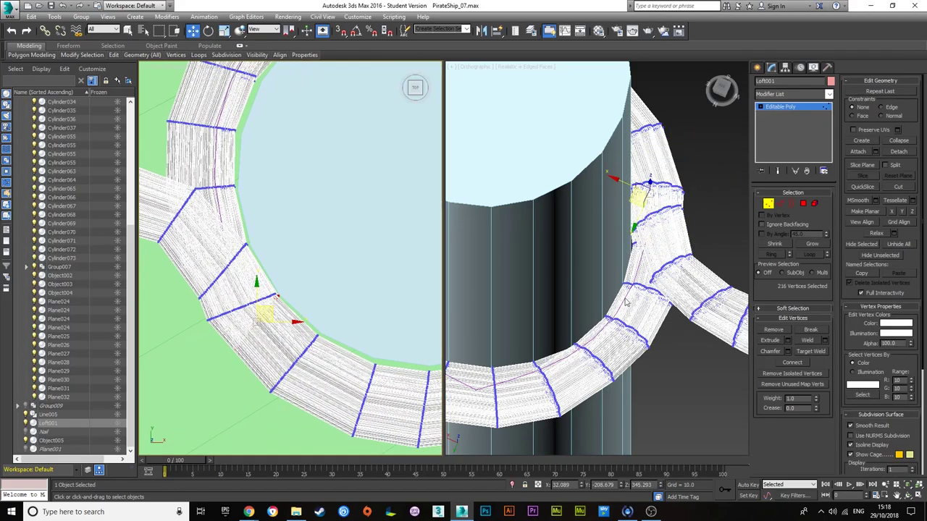
pyautogui.keyDown('alt'); pyautogui.moveTo(594, 239); pyautogui.dragTo(630, 218, button='middle'); pyautogui.keyUp('alt')
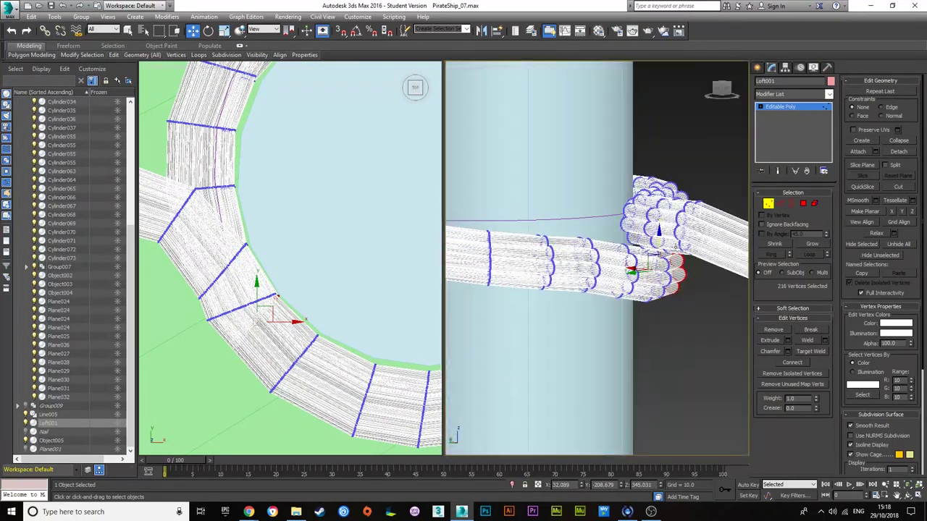
pyautogui.scroll(-5, 608, 254)
# Box-select a rope loop section and rotate it so the strands align.
pyautogui.press('4')
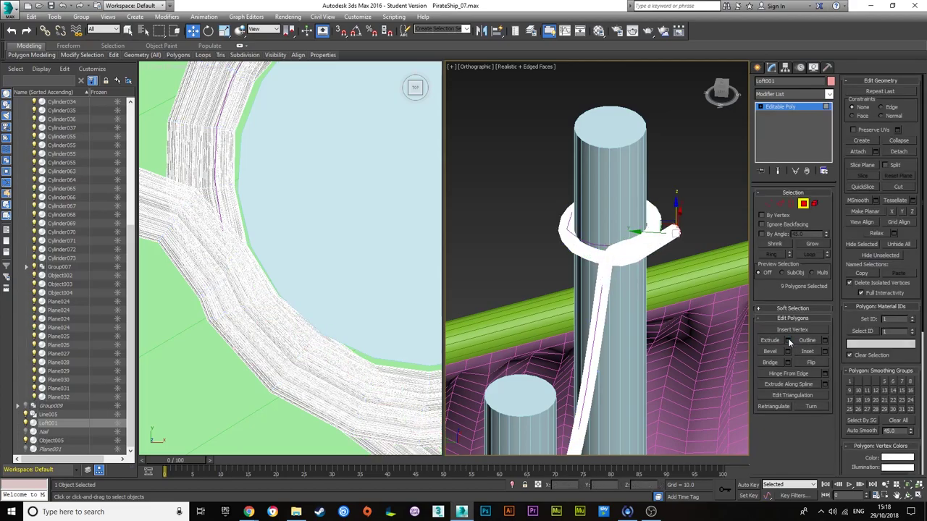
pyautogui.press('1')
pyautogui.scroll(3, 384, 377)
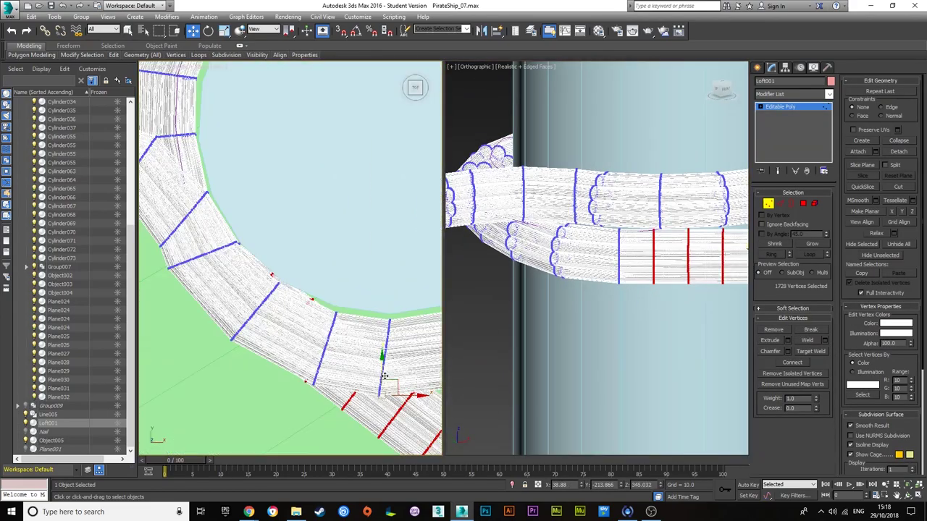
pyautogui.moveTo(416, 383)
pyautogui.keyDown('alt'); pyautogui.mouseDown(button='middle')
pyautogui.moveTo(367, 329)
pyautogui.moveTo(385, 326)
pyautogui.mouseUp(button='middle'); pyautogui.keyUp('alt')
pyautogui.press('e')
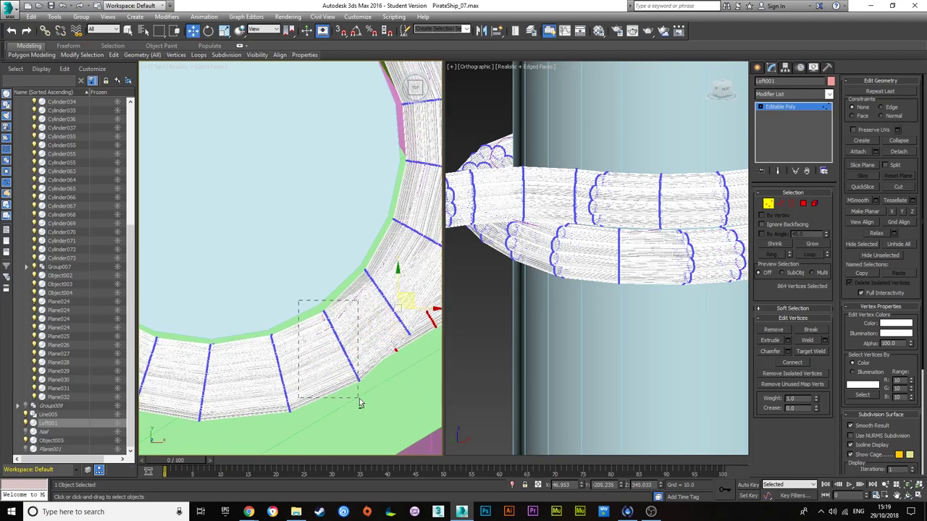
pyautogui.moveTo(360, 404); pyautogui.dragTo(360, 404)
pyautogui.press('e')
pyautogui.keyDown('alt'); pyautogui.moveTo(360, 403); pyautogui.dragTo(396, 301, button='middle'); pyautogui.keyUp('alt')
pyautogui.moveTo(393, 228); pyautogui.dragTo(406, 275)
pyautogui.keyDown('alt'); pyautogui.moveTo(405, 276); pyautogui.dragTo(402, 290, button='middle'); pyautogui.keyUp('alt')
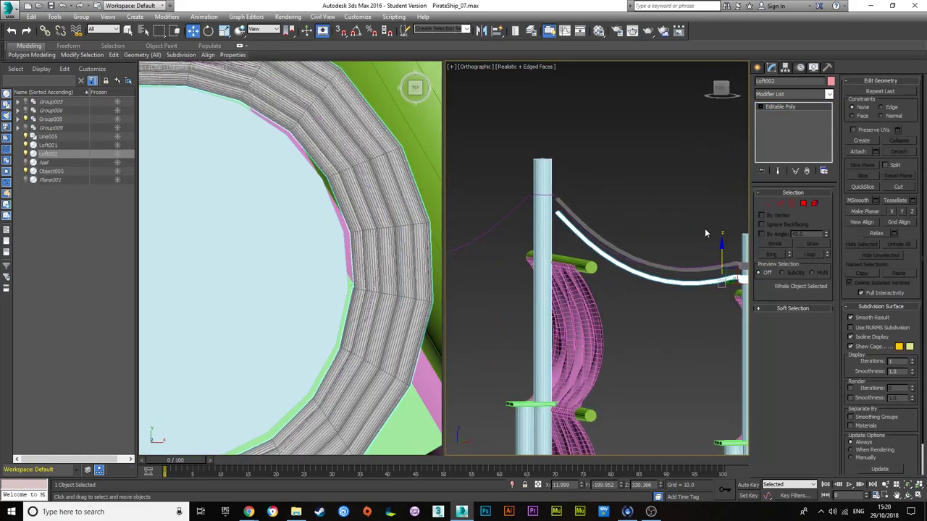
# Select the rope's end polygons and save the scene as PirateShip_08.max.
pyautogui.moveTo(705, 234); pyautogui.dragTo(640, 258, button='middle')
pyautogui.click(584, 293)
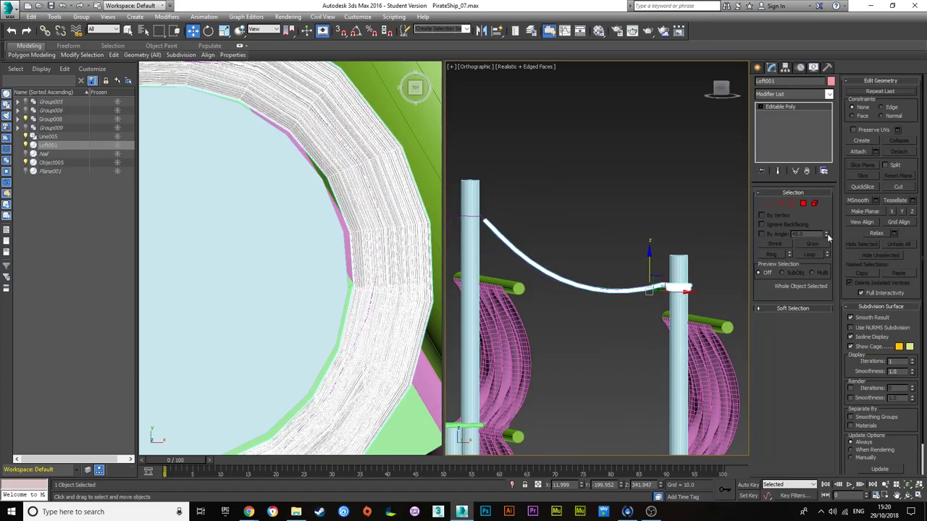
pyautogui.click(11, 7)
pyautogui.click(34, 120)
pyautogui.press('Return')
# View the rope end from the back and select its top-end vertices to rotate toward the mast.
pyautogui.scroll(3, 622, 265)
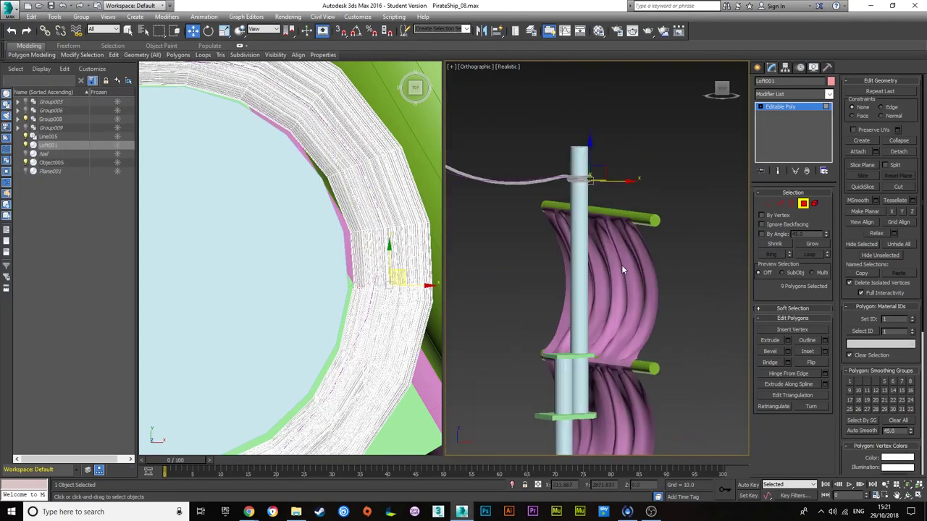
pyautogui.scroll(-4, 658, 276)
pyautogui.scroll(3, 512, 319)
pyautogui.scroll(-5, 512, 320)
pyautogui.scroll(4, 558, 208)
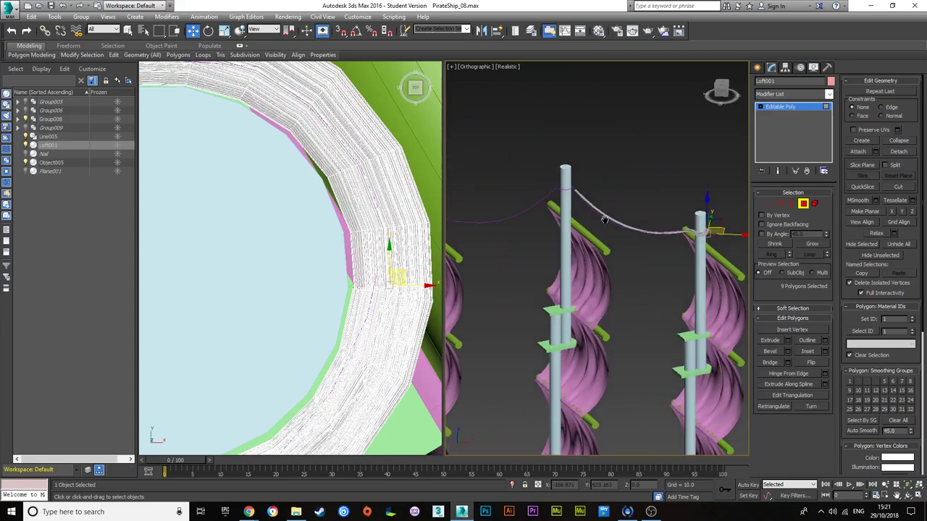
pyautogui.scroll(1, 559, 207)
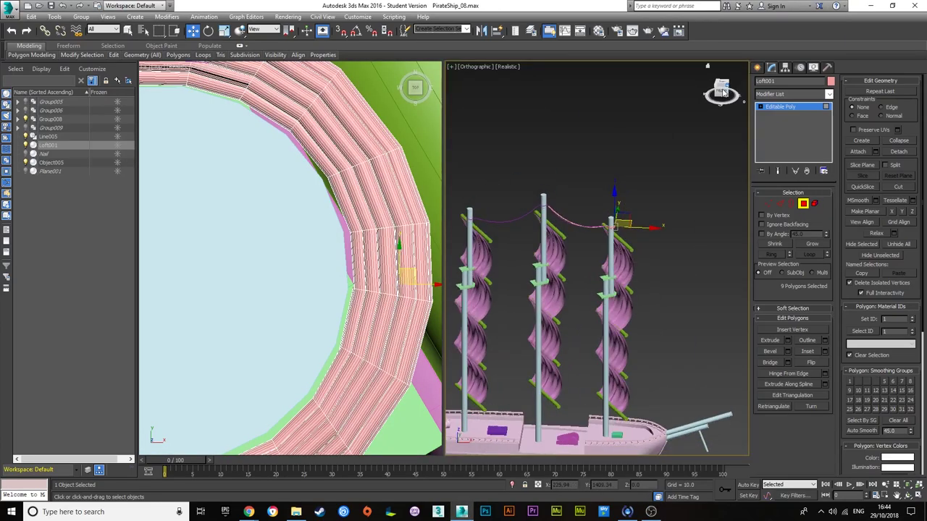
pyautogui.click(725, 93)
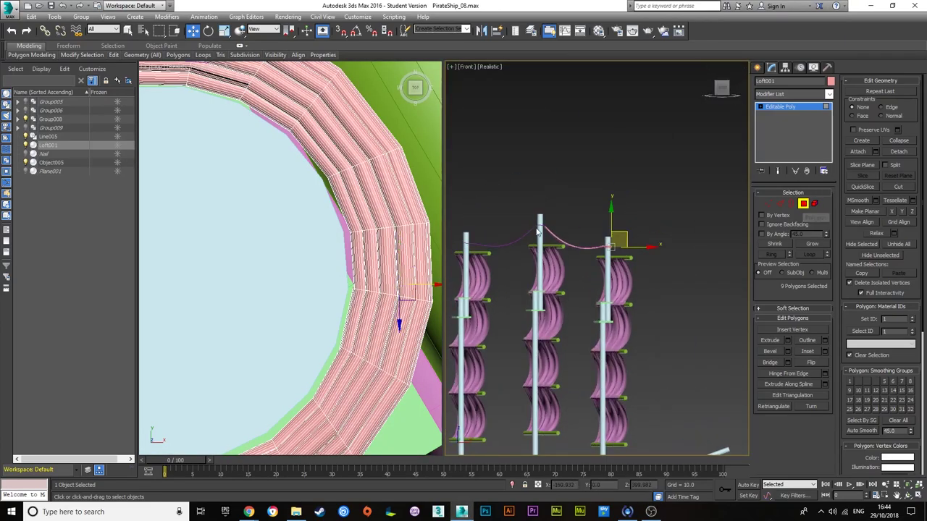
pyautogui.scroll(5, 598, 173)
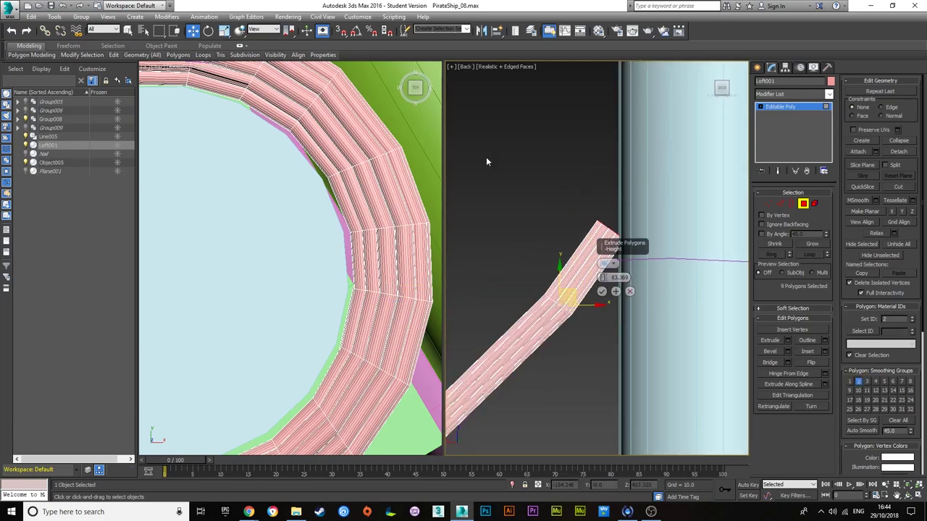
pyautogui.press('1')
pyautogui.press('e')
pyautogui.moveTo(575, 207); pyautogui.dragTo(630, 238)
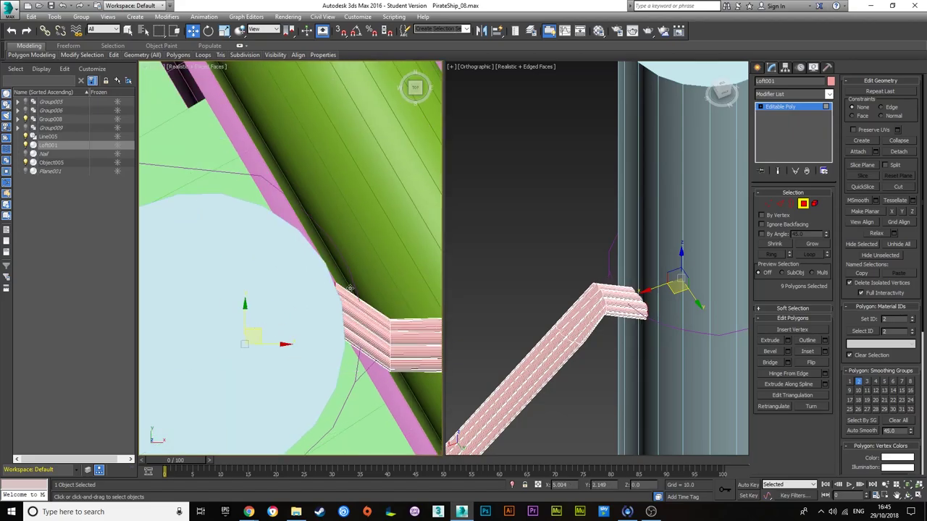
pyautogui.moveTo(481, 345)
pyautogui.keyDown('alt'); pyautogui.mouseDown(button='middle')
pyautogui.moveTo(671, 321)
pyautogui.moveTo(794, 366)
pyautogui.mouseUp(button='middle'); pyautogui.keyUp('alt')
pyautogui.press('2')
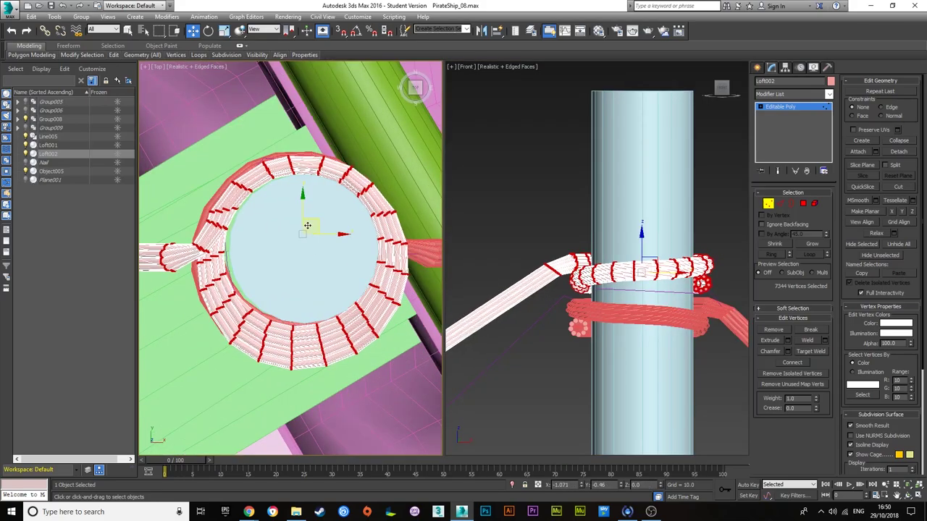
# Chamfer Loft002's selected edges and zoom out to check its curve between the masts.
pyautogui.moveTo(512, 226); pyautogui.dragTo(507, 324, button='middle')
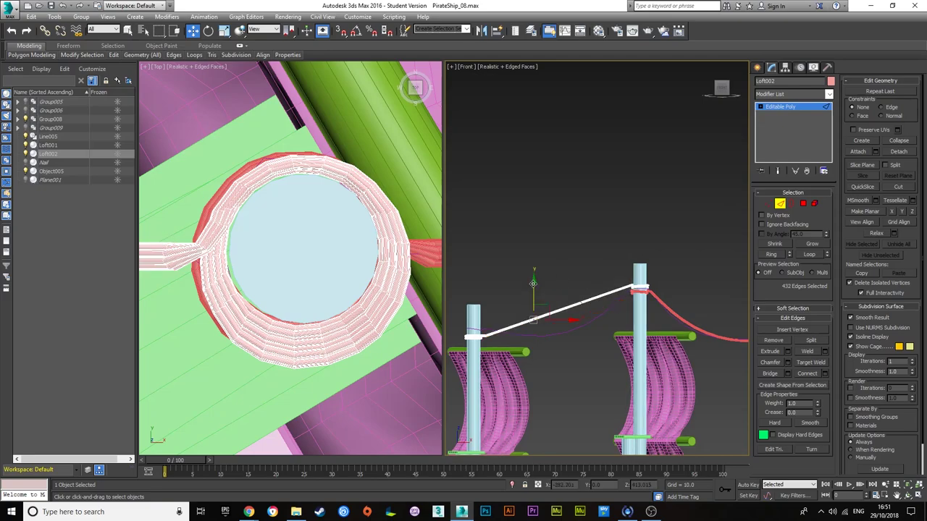
pyautogui.scroll(3, 630, 282)
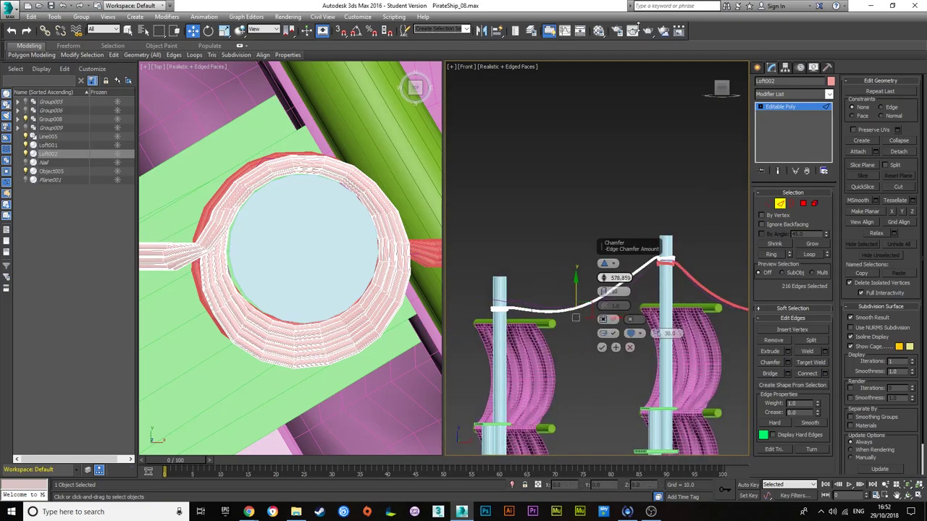
pyautogui.press('Return')
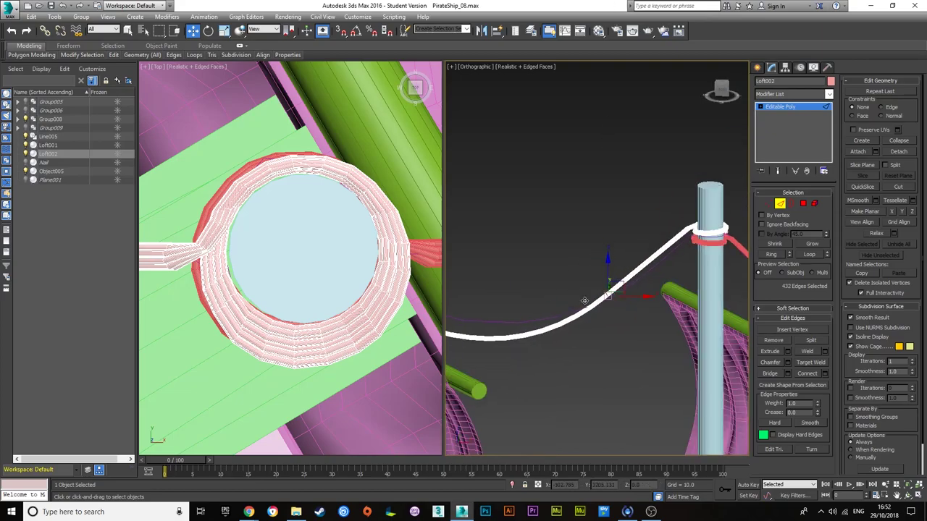
pyautogui.scroll(5, 616, 208)
pyautogui.scroll(-5, 638, 229)
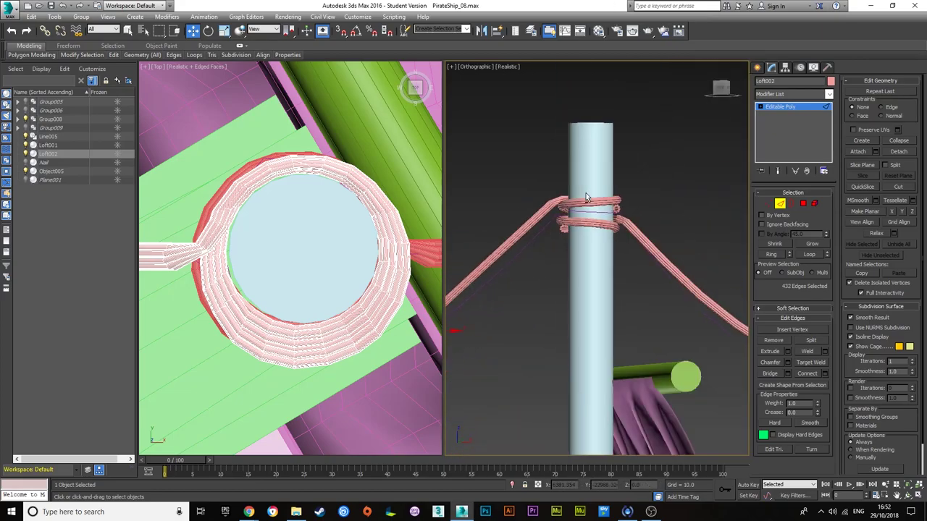
pyautogui.scroll(-5, 638, 229)
pyautogui.keyDown('alt'); pyautogui.moveTo(638, 229); pyautogui.dragTo(607, 216, button='middle'); pyautogui.keyUp('alt')
pyautogui.scroll(4, 607, 216)
# Scrub the animation to about frame 70 and check the masts group and the top rope.
pyautogui.scroll(-3, 607, 216)
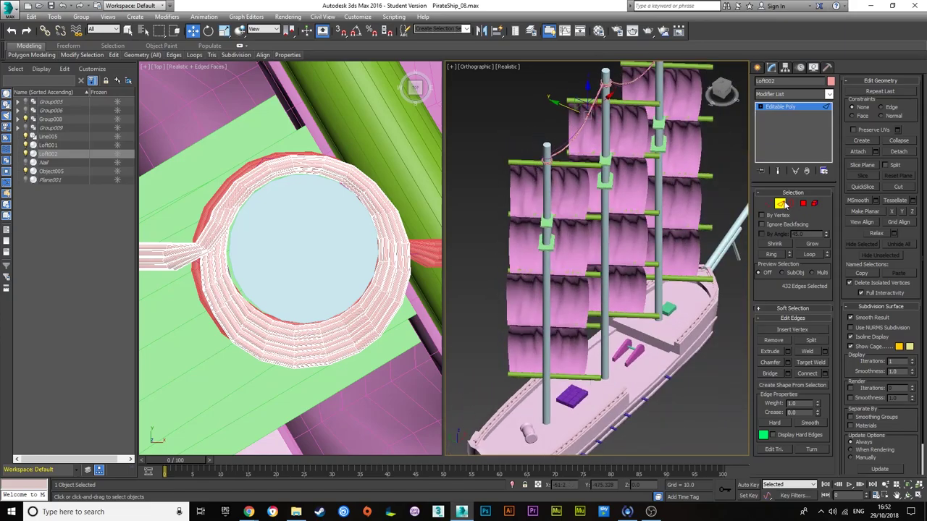
pyautogui.click(589, 348)
pyautogui.scroll(-4, 589, 349)
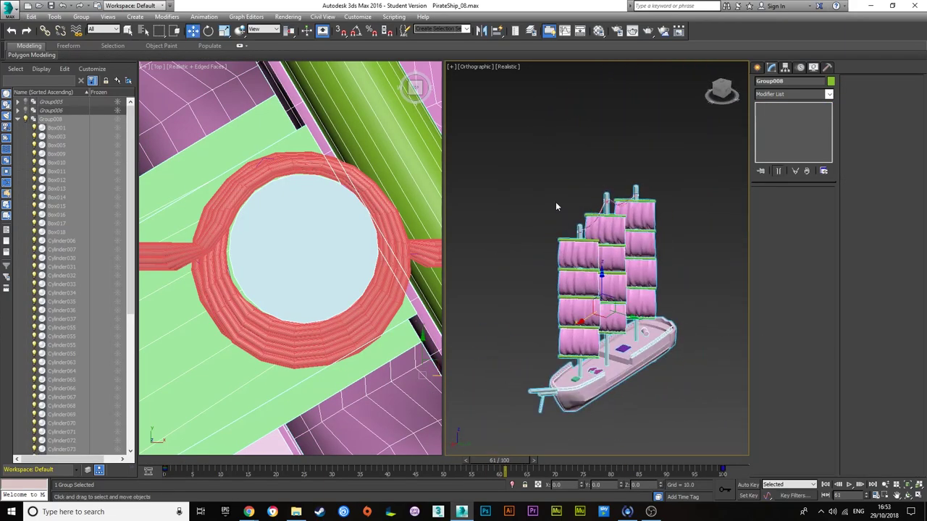
pyautogui.scroll(4, 556, 207)
pyautogui.moveTo(507, 470); pyautogui.dragTo(558, 479)
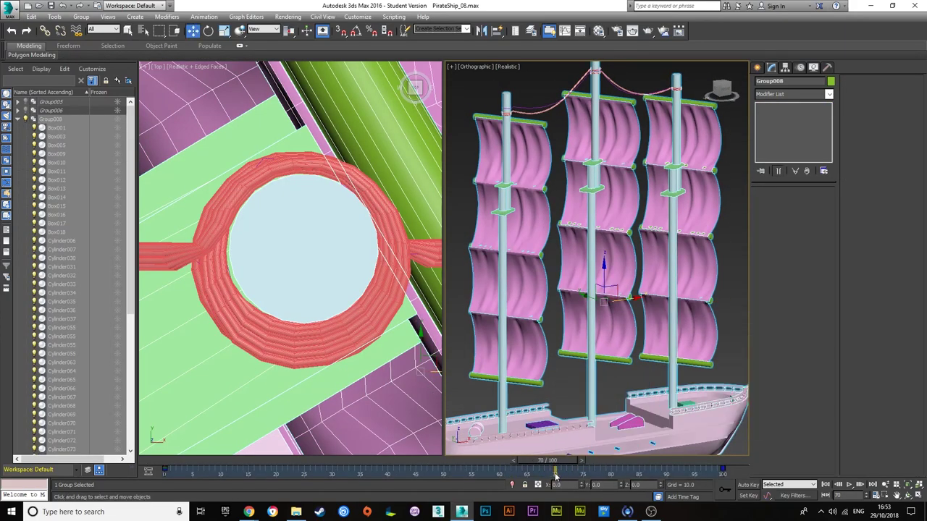
pyautogui.scroll(-5, 630, 290)
pyautogui.scroll(8, 637, 181)
pyautogui.scroll(-3, 637, 145)
pyautogui.scroll(2, 624, 110)
pyautogui.click(624, 110)
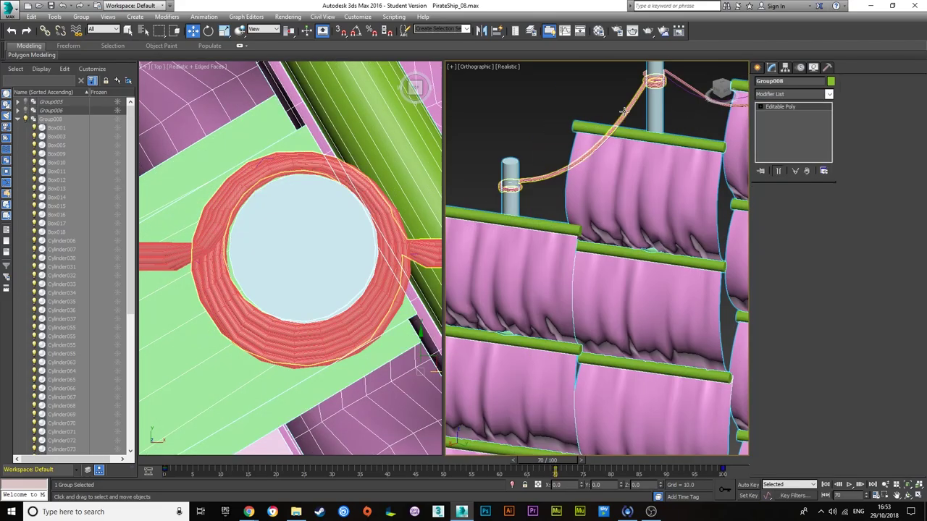
pyautogui.scroll(-5, 624, 111)
pyautogui.keyDown('alt'); pyautogui.moveTo(608, 217); pyautogui.dragTo(656, 226, button='middle'); pyautogui.keyUp('alt')
# Isolate Group005 to confirm it is the anchor and rename it Anchor.
pyautogui.click(46, 107)
pyautogui.hotkey('alt', 'q')
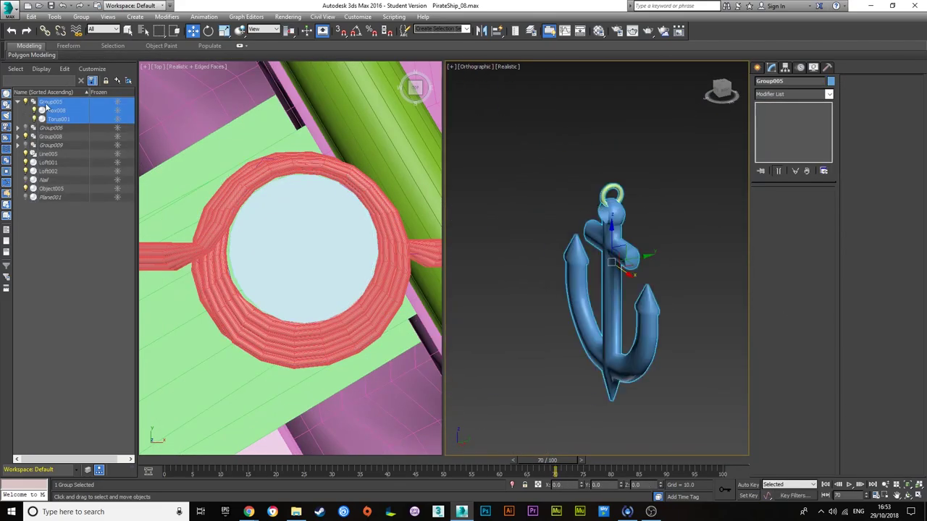
pyautogui.click(46, 155)
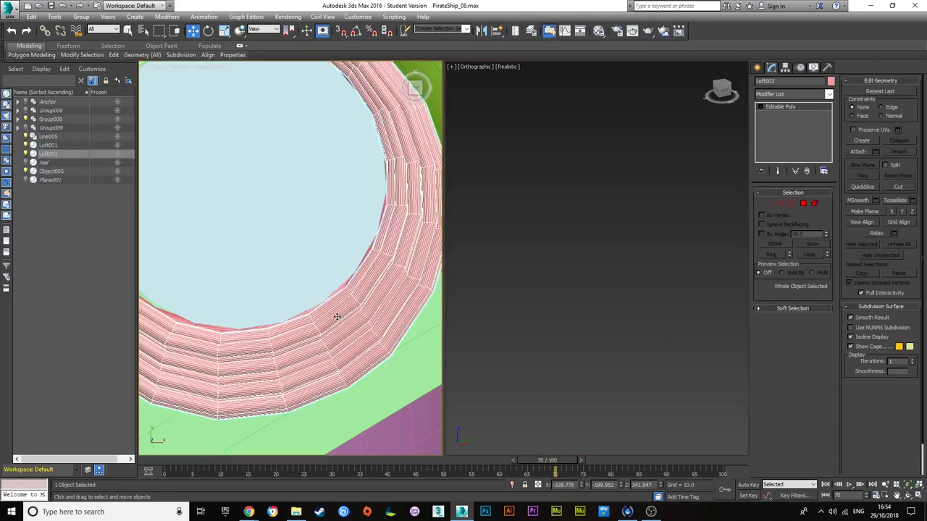
pyautogui.click(50, 180)
pyautogui.hotkey('alt', 'w')
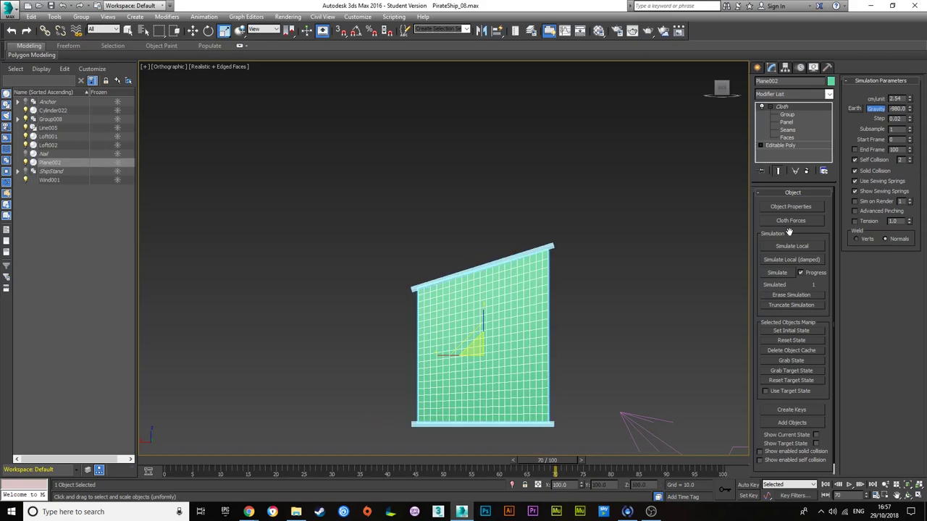
# Run Simulate Local on the green sail's Cloth modifier and show edged faces.
pyautogui.click(777, 272)
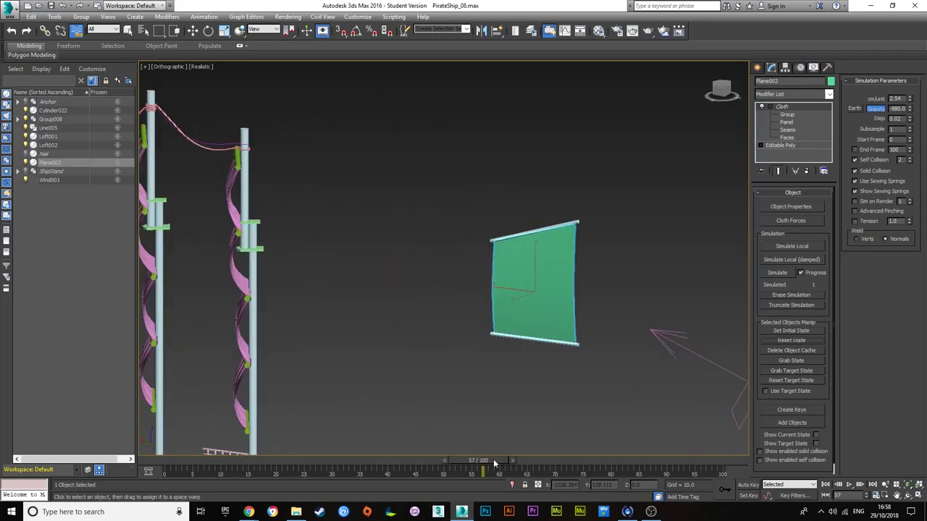
pyautogui.click(787, 247)
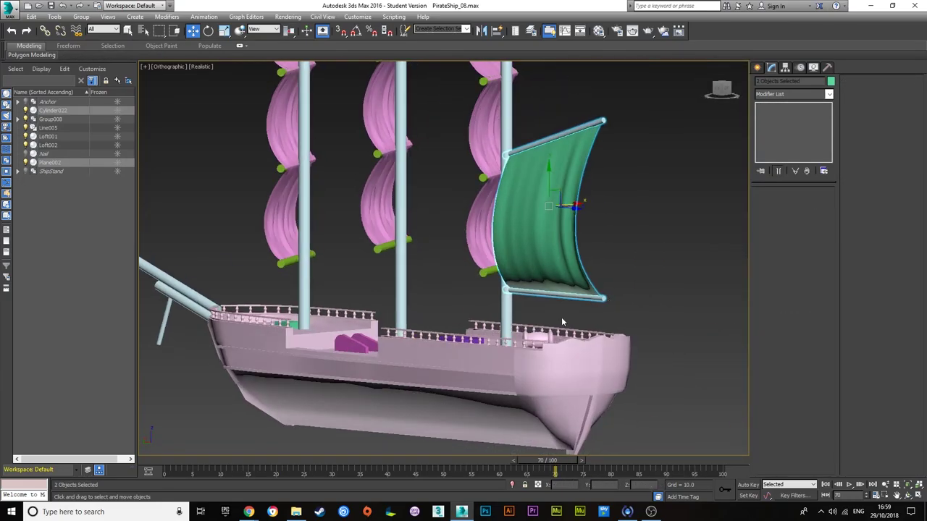
pyautogui.press('F4')
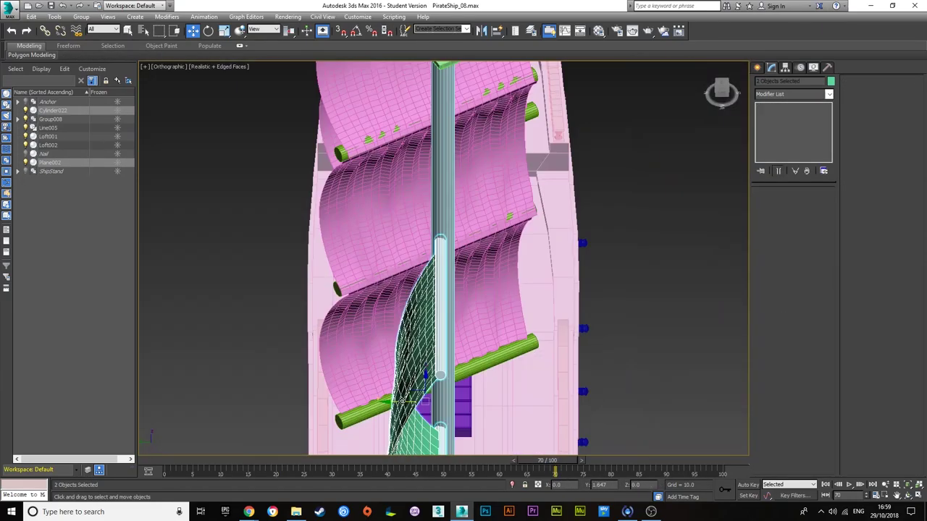
# Draw a new plane in front of the sails and convert it to Editable Poly.
pyautogui.scroll(5, 439, 244)
pyautogui.scroll(-5, 453, 238)
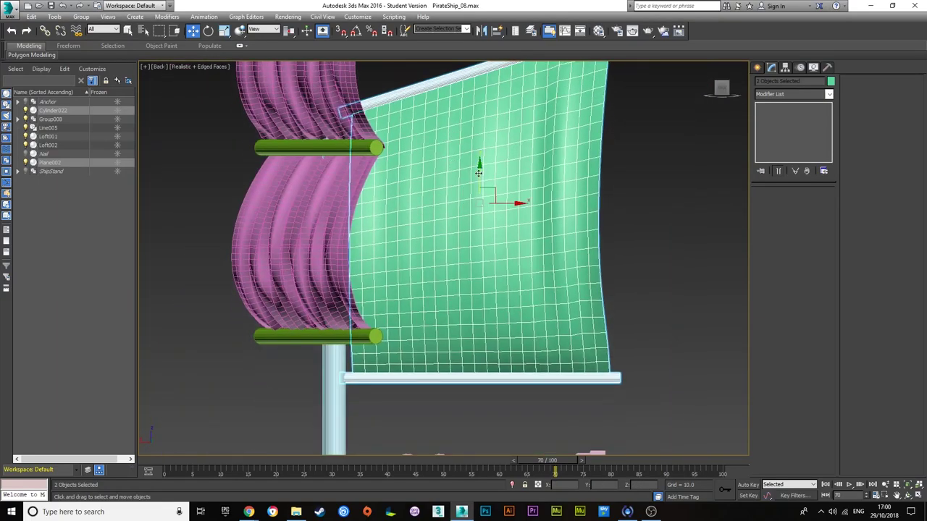
pyautogui.scroll(-3, 468, 210)
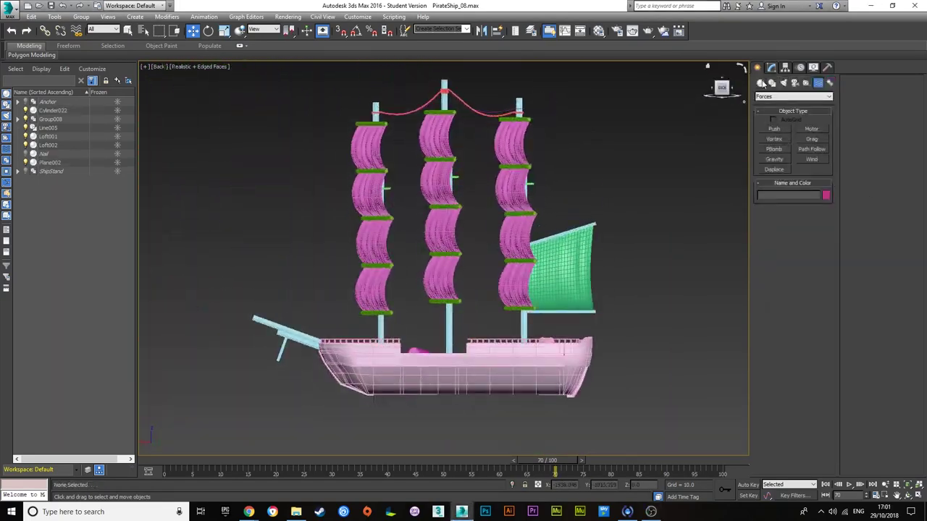
pyautogui.scroll(3, 408, 238)
pyautogui.moveTo(430, 186); pyautogui.dragTo(517, 269)
pyautogui.rightClick(478, 217)
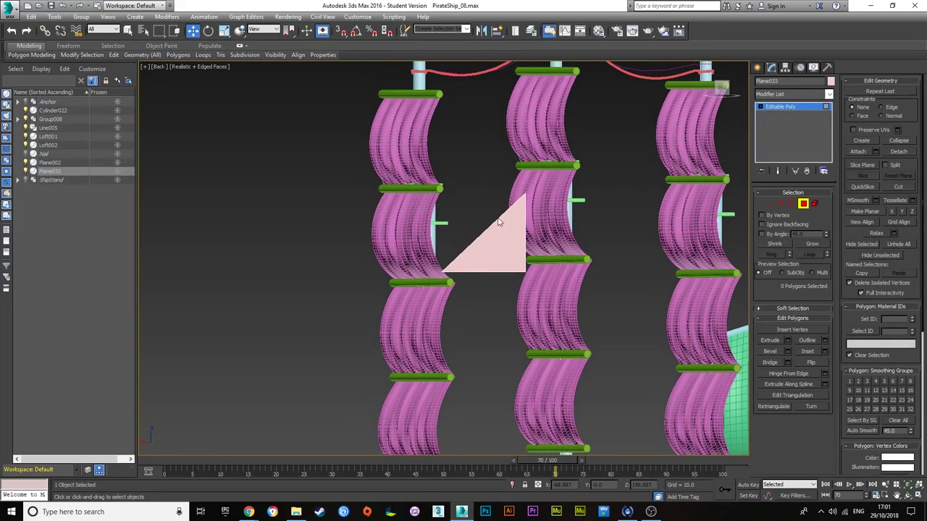
# Check the triangle's vertices, then Shift-clone the plank to a lower position.
pyautogui.scroll(3, 470, 217)
pyautogui.moveTo(470, 217)
pyautogui.keyDown('alt'); pyautogui.mouseDown(button='middle')
pyautogui.moveTo(679, 145)
pyautogui.moveTo(651, 181)
pyautogui.moveTo(560, 385)
pyautogui.moveTo(610, 388)
pyautogui.moveTo(722, 85)
pyautogui.mouseUp(button='middle'); pyautogui.keyUp('alt')
pyautogui.scroll(-3, 678, 146)
pyautogui.press('1')
pyautogui.scroll(3, 560, 385)
pyautogui.scroll(-4, 560, 385)
pyautogui.press('1')
pyautogui.scroll(-4, 723, 86)
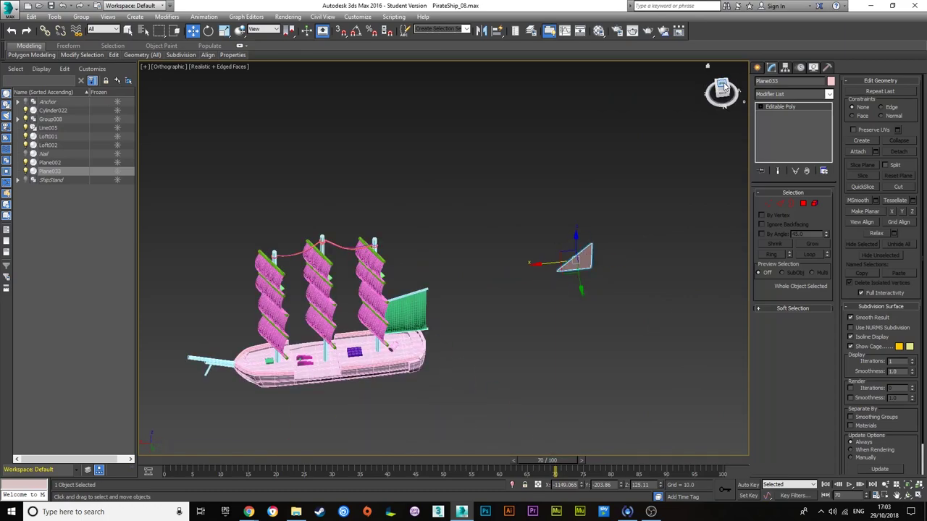
pyautogui.moveTo(722, 86); pyautogui.dragTo(719, 102)
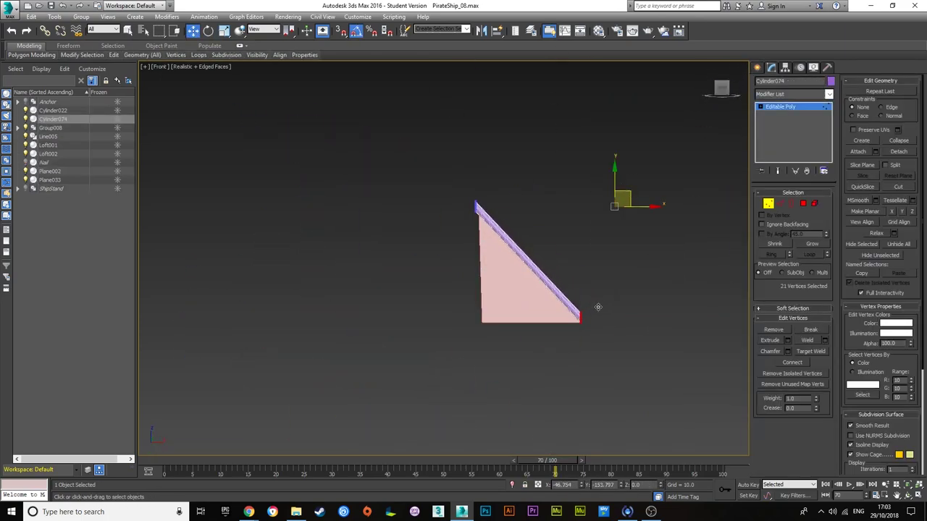
pyautogui.press('1')
pyautogui.keyDown('shift'); pyautogui.moveTo(491, 197); pyautogui.dragTo(500, 282); pyautogui.keyUp('shift')
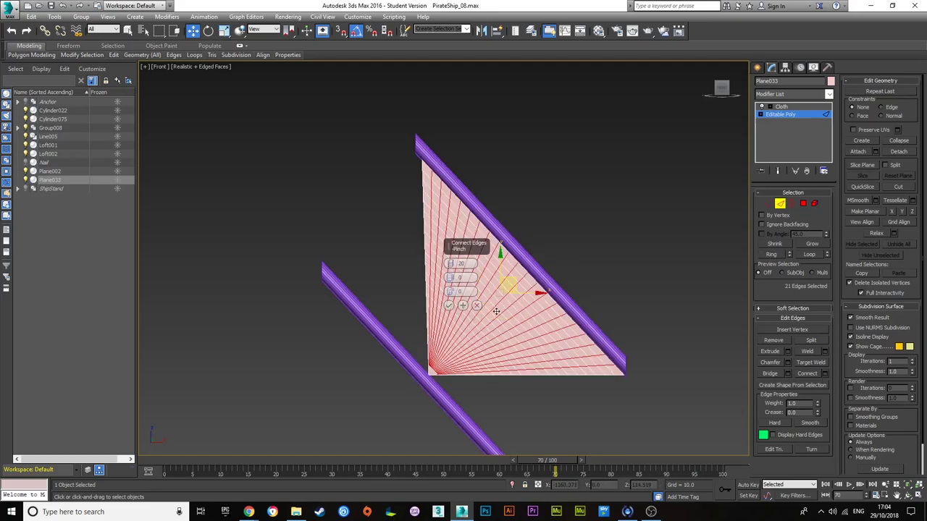
# Open the triangle's Cloth Object Properties to add simulation objects, then close it.
pyautogui.scroll(5, 496, 311)
pyautogui.click(782, 107)
pyautogui.click(791, 206)
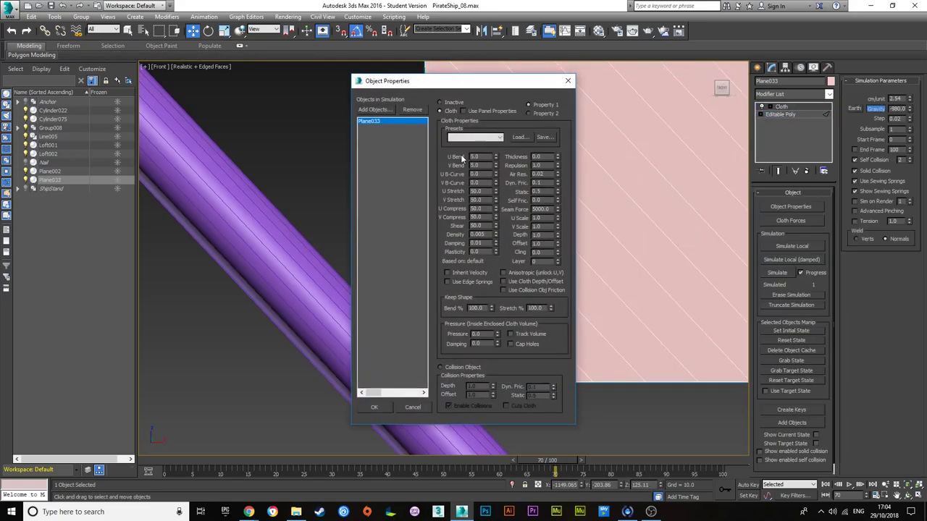
pyautogui.click(385, 97)
pyautogui.click(132, 267)
pyautogui.click(368, 404)
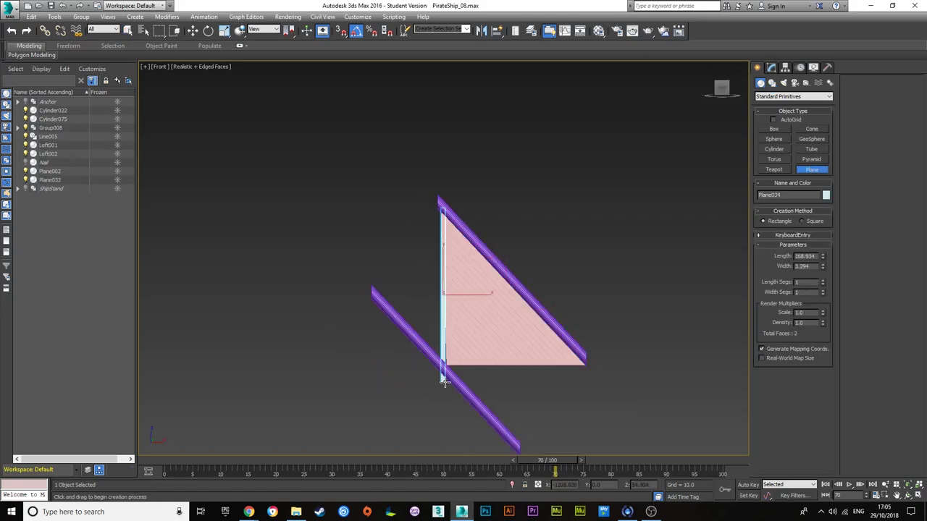
# Widen the new plane and convert it to Editable Poly.
pyautogui.moveTo(444, 382); pyautogui.dragTo(562, 377)
pyautogui.rightClick(562, 264)
pyautogui.click(670, 375)
# Add 20 connecting edges across the plane and confirm its cloth object properties.
pyautogui.scroll(2, 547, 266)
pyautogui.press('k')
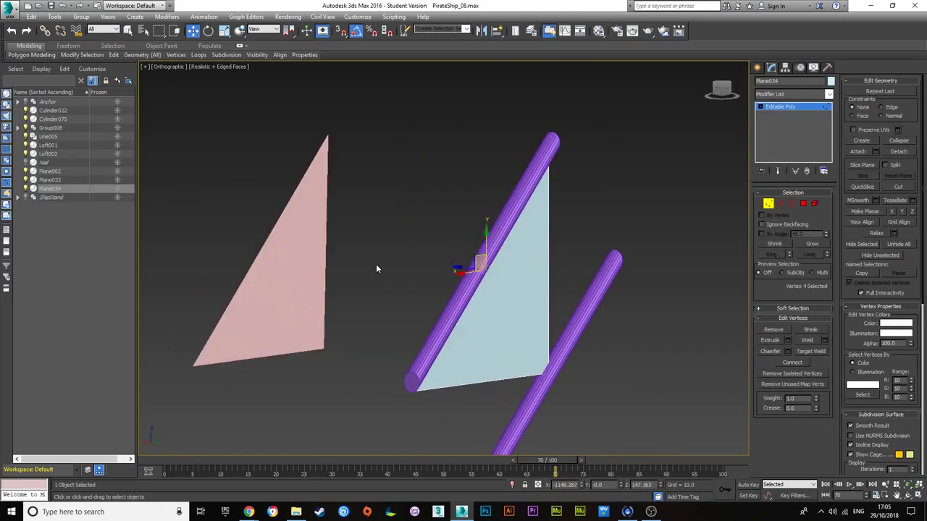
pyautogui.scroll(3, 373, 192)
pyautogui.moveTo(452, 265); pyautogui.dragTo(415, 428)
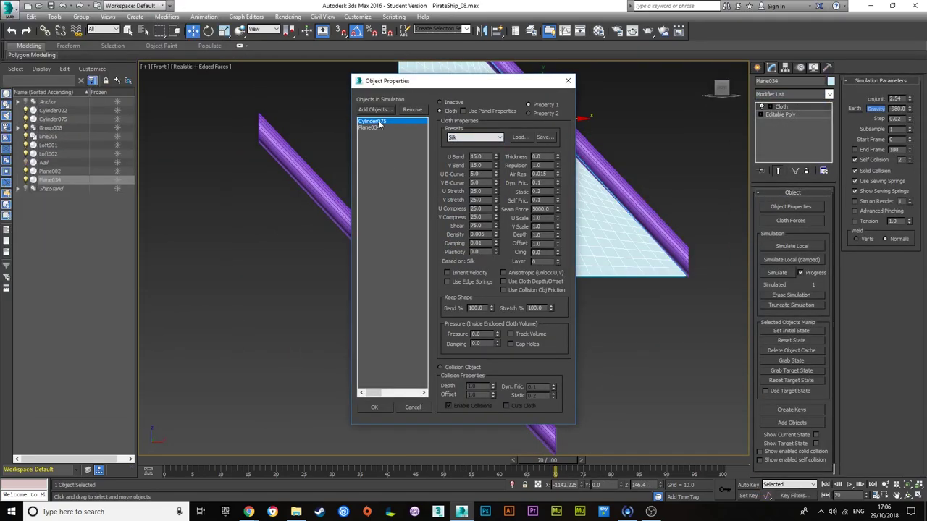
pyautogui.click(384, 405)
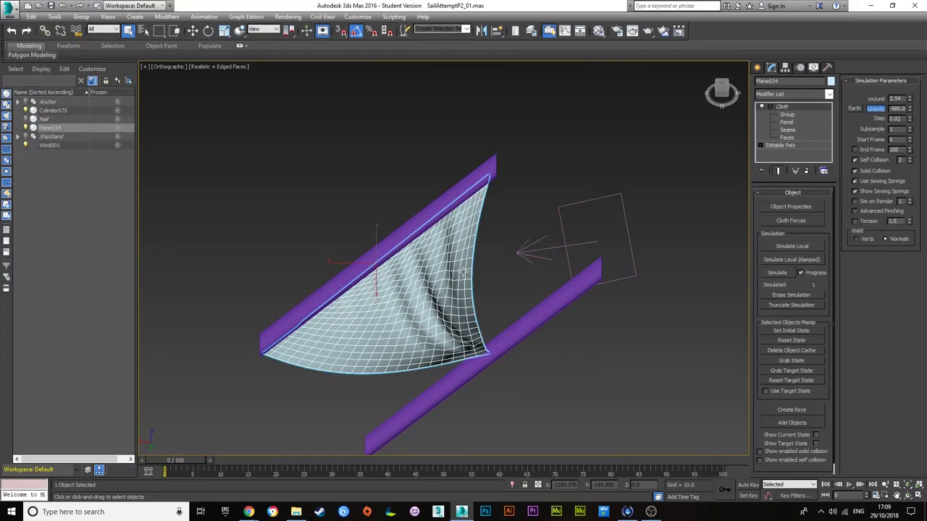
# Open PirateShip_08, merge in the sail and plank objects, and save as SailP2_01.
pyautogui.click(630, 120)
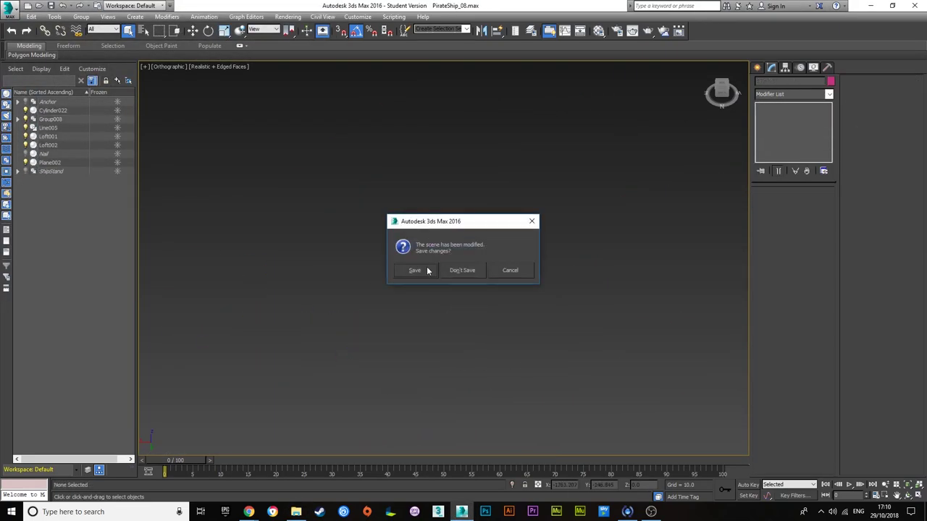
pyautogui.click(497, 270)
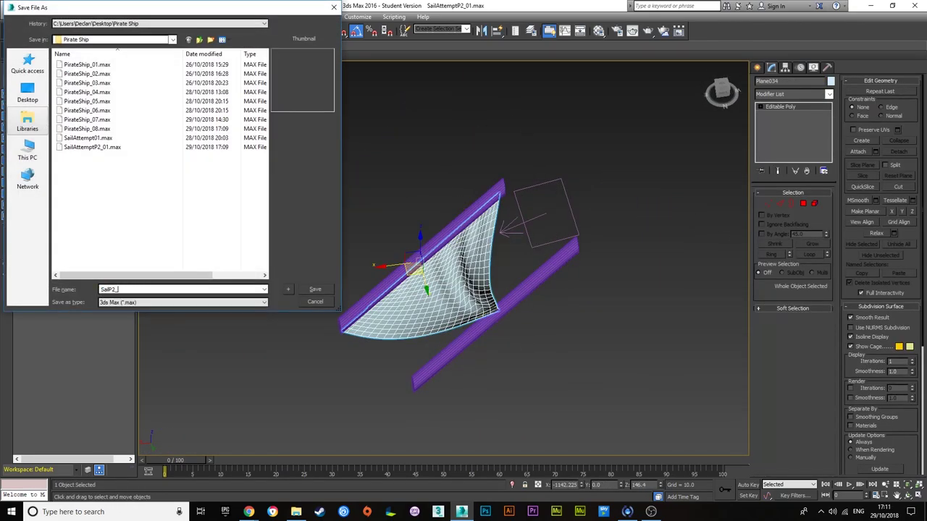
pyautogui.write('01')
pyautogui.press('Return')
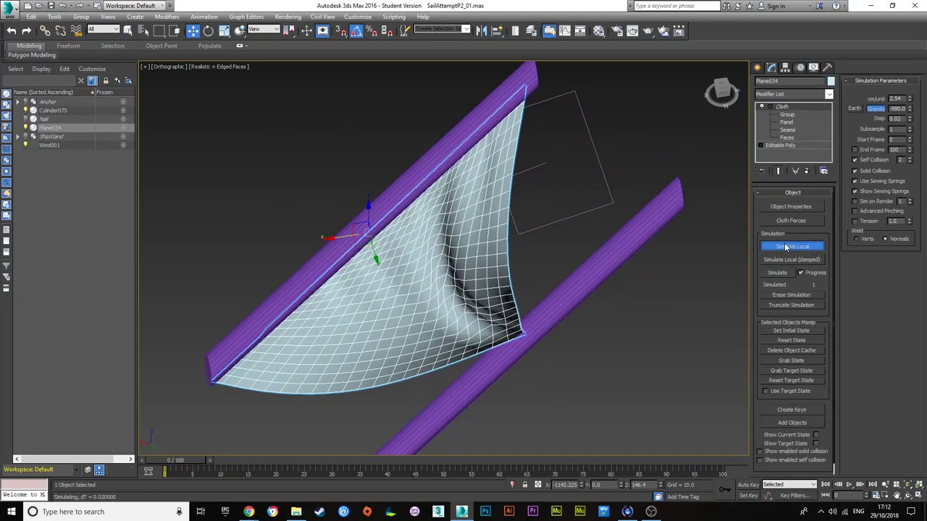
# Select the triangular jib and move it into position between two masts.
pyautogui.scroll(-3, 521, 326)
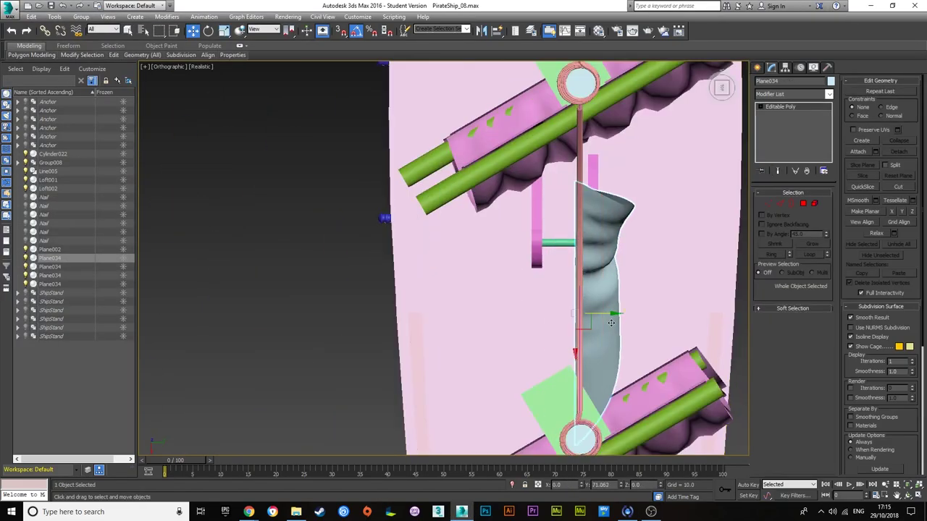
pyautogui.keyDown('alt'); pyautogui.moveTo(560, 351); pyautogui.dragTo(522, 263, button='middle'); pyautogui.keyUp('alt')
pyautogui.moveTo(603, 279)
pyautogui.keyDown('alt'); pyautogui.mouseDown(button='middle')
pyautogui.moveTo(529, 217)
pyautogui.moveTo(480, 292)
pyautogui.moveTo(230, 312)
pyautogui.moveTo(655, 268)
pyautogui.mouseUp(button='middle'); pyautogui.keyUp('alt')
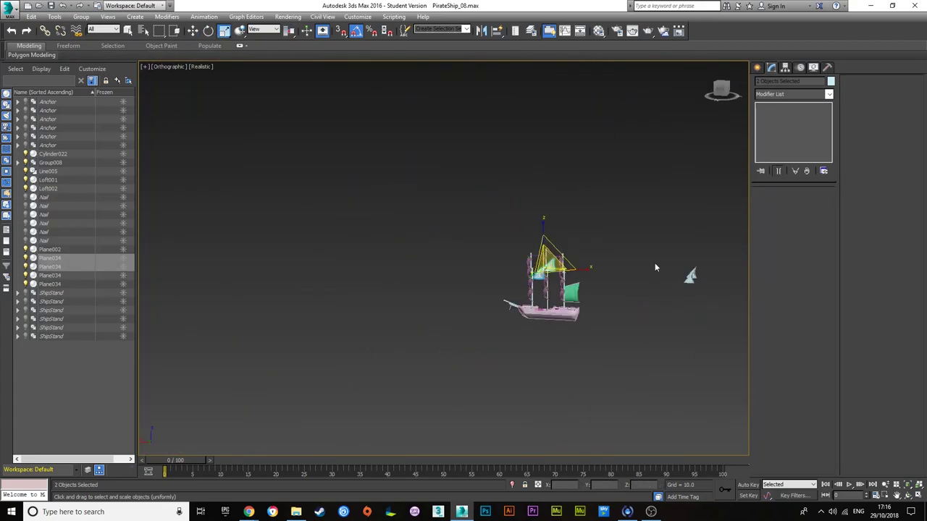
pyautogui.moveTo(392, 312)
pyautogui.keyDown('alt'); pyautogui.mouseDown(button='middle')
pyautogui.moveTo(315, 310)
pyautogui.moveTo(406, 267)
pyautogui.moveTo(389, 168)
pyautogui.moveTo(519, 292)
pyautogui.moveTo(440, 180)
pyautogui.moveTo(424, 207)
pyautogui.mouseUp(button='middle'); pyautogui.keyUp('alt')
pyautogui.click(316, 310)
pyautogui.scroll(-5, 315, 309)
pyautogui.scroll(5, 406, 268)
pyautogui.scroll(-4, 389, 167)
pyautogui.scroll(4, 518, 292)
pyautogui.press('e')
pyautogui.scroll(-4, 441, 180)
pyautogui.scroll(5, 424, 207)
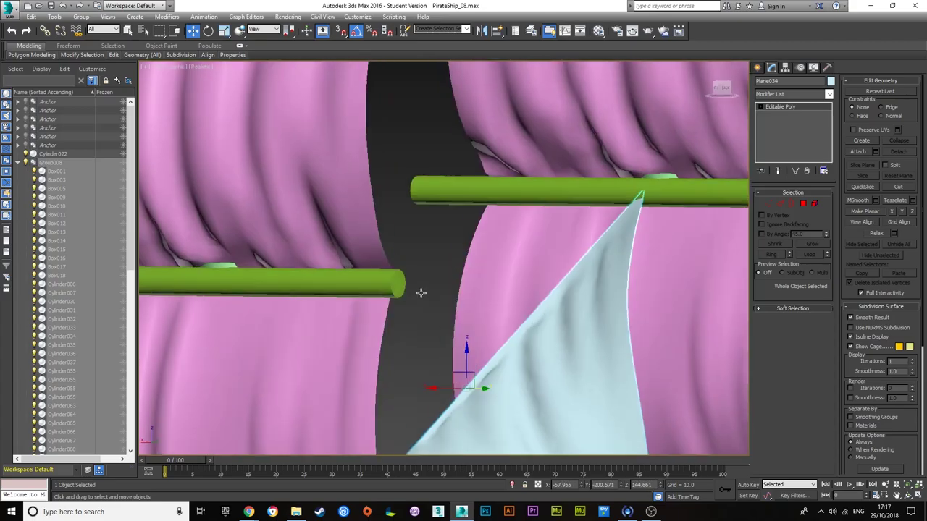
pyautogui.press('w')
pyautogui.moveTo(420, 290)
pyautogui.keyDown('alt'); pyautogui.mouseDown(button='middle')
pyautogui.moveTo(537, 259)
pyautogui.moveTo(707, 142)
pyautogui.mouseUp(button='middle'); pyautogui.keyUp('alt')
pyautogui.scroll(-4, 537, 260)
pyautogui.scroll(4, 707, 142)
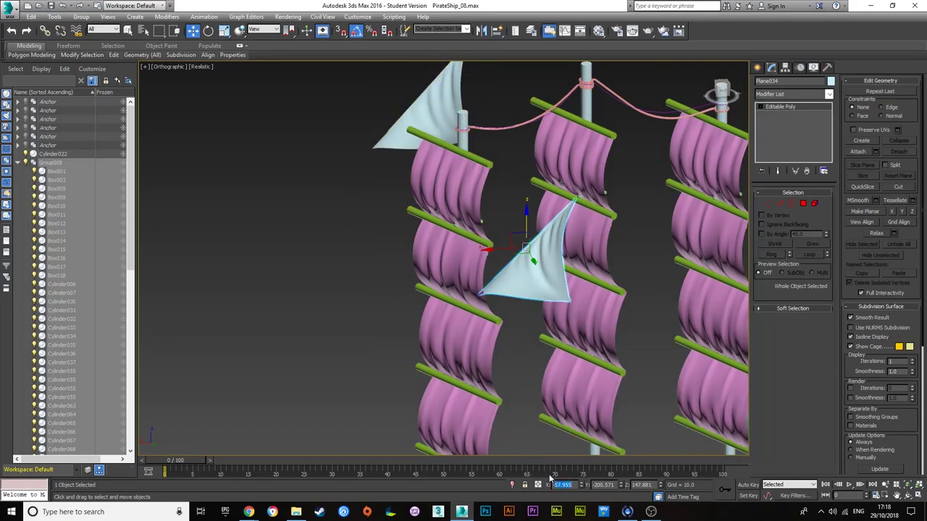
# Select the other jib sail and rotate it to line up with the masts.
pyautogui.click(467, 120)
pyautogui.moveTo(604, 192)
pyautogui.keyDown('alt'); pyautogui.mouseDown(button='middle')
pyautogui.moveTo(703, 190)
pyautogui.moveTo(737, 354)
pyautogui.mouseUp(button='middle'); pyautogui.keyUp('alt')
pyautogui.press('e')
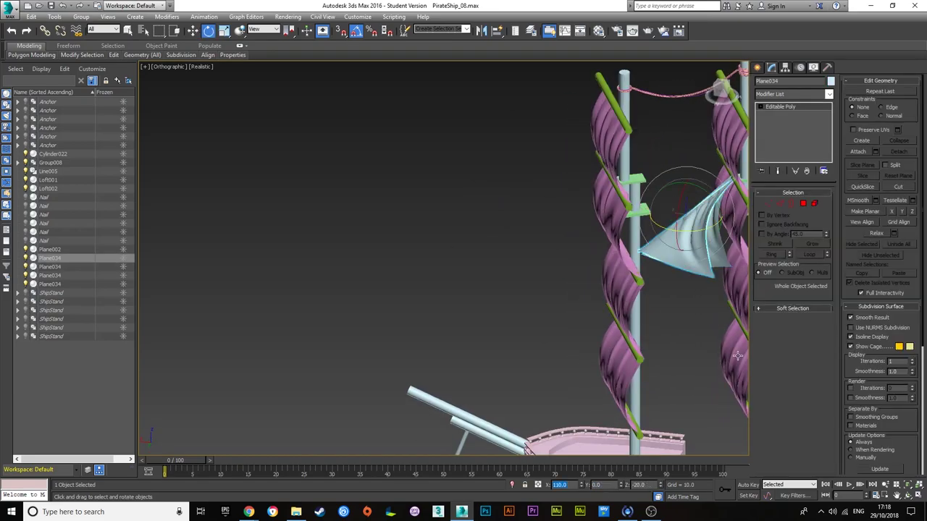
pyautogui.scroll(-5, 443, 259)
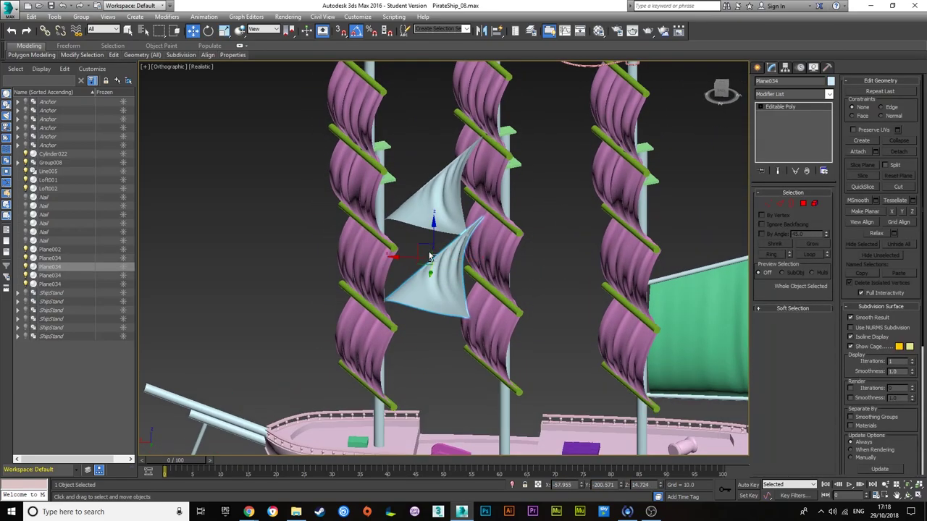
pyautogui.press('z')
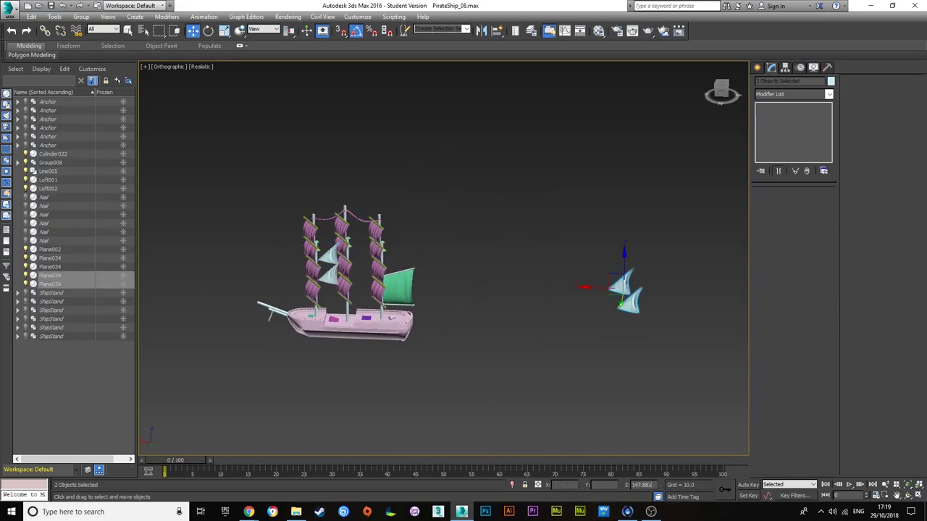
pyautogui.press('k')
# Select the hull group and the two new jib sails to review the jib layout.
pyautogui.click(495, 285)
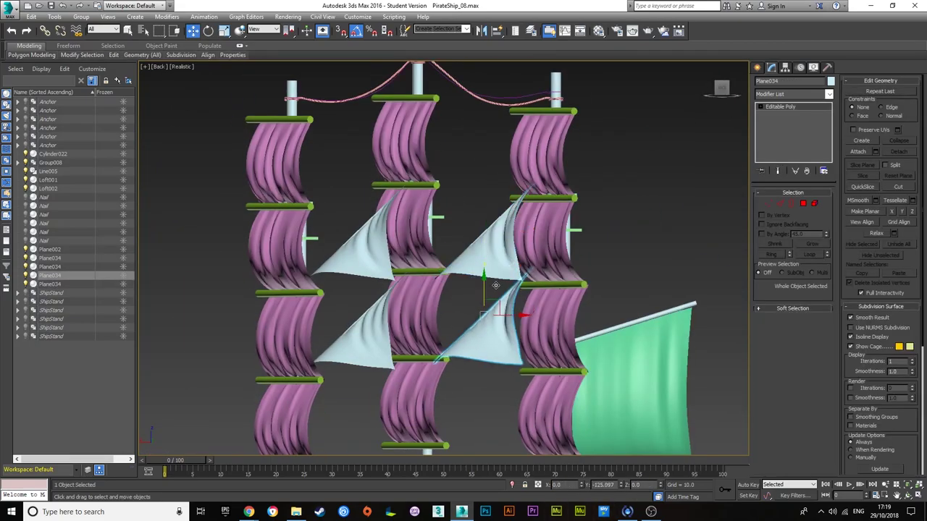
pyautogui.keyDown('alt'); pyautogui.moveTo(629, 310); pyautogui.dragTo(601, 269, button='middle'); pyautogui.keyUp('alt')
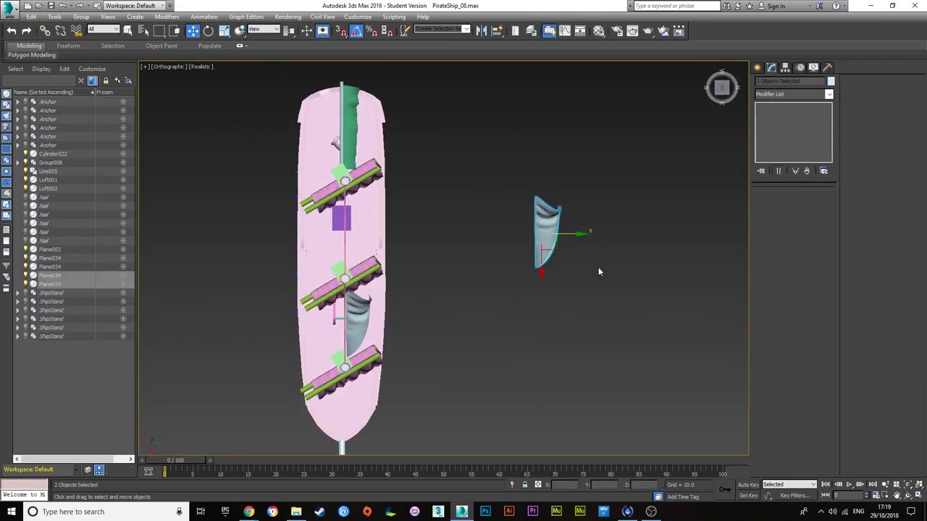
pyautogui.scroll(6, 600, 269)
pyautogui.scroll(-5, 397, 218)
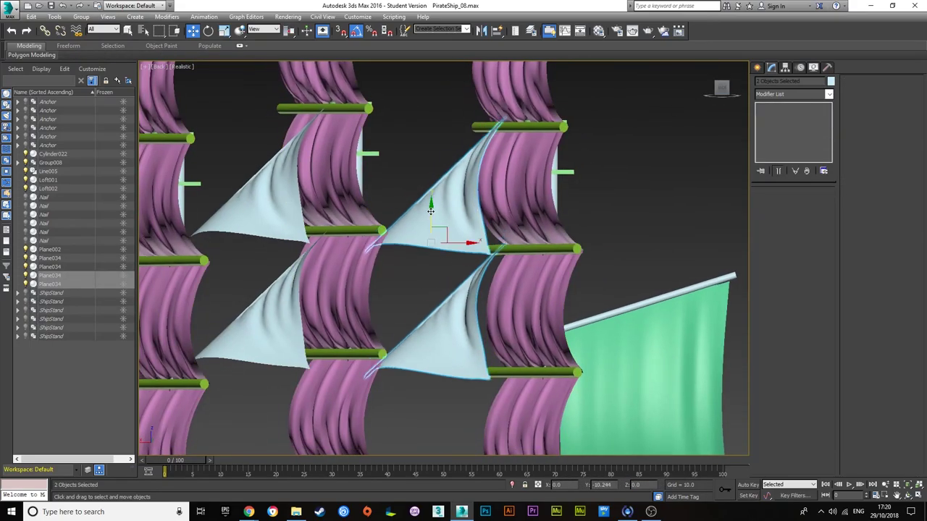
pyautogui.moveTo(397, 219)
pyautogui.keyDown('alt'); pyautogui.mouseDown(button='middle')
pyautogui.moveTo(488, 315)
pyautogui.moveTo(557, 314)
pyautogui.moveTo(619, 180)
pyautogui.mouseUp(button='middle'); pyautogui.keyUp('alt')
pyautogui.scroll(3, 507, 312)
pyautogui.scroll(3, 507, 312)
pyautogui.click(507, 311)
pyautogui.scroll(5, 557, 313)
pyautogui.scroll(-5, 557, 313)
pyautogui.click(557, 313)
pyautogui.scroll(5, 557, 313)
pyautogui.scroll(-5, 620, 179)
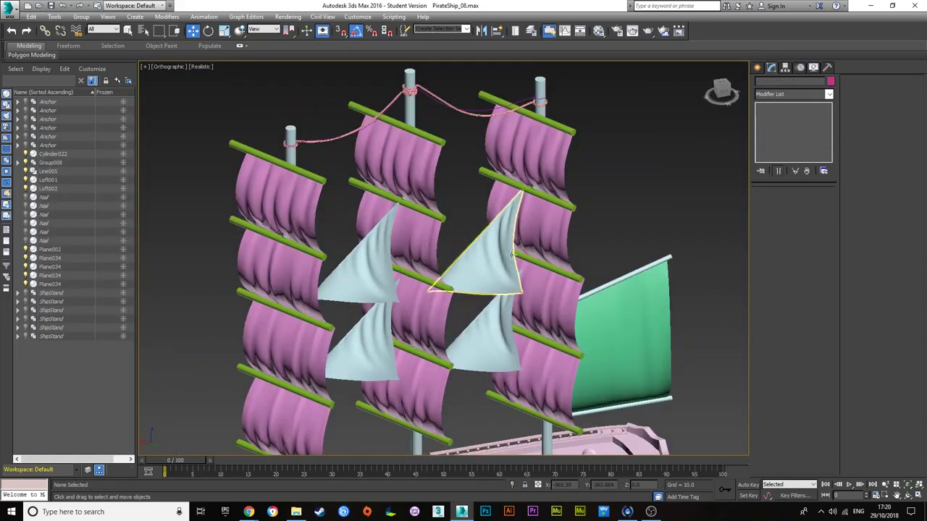
pyautogui.scroll(-5, 416, 351)
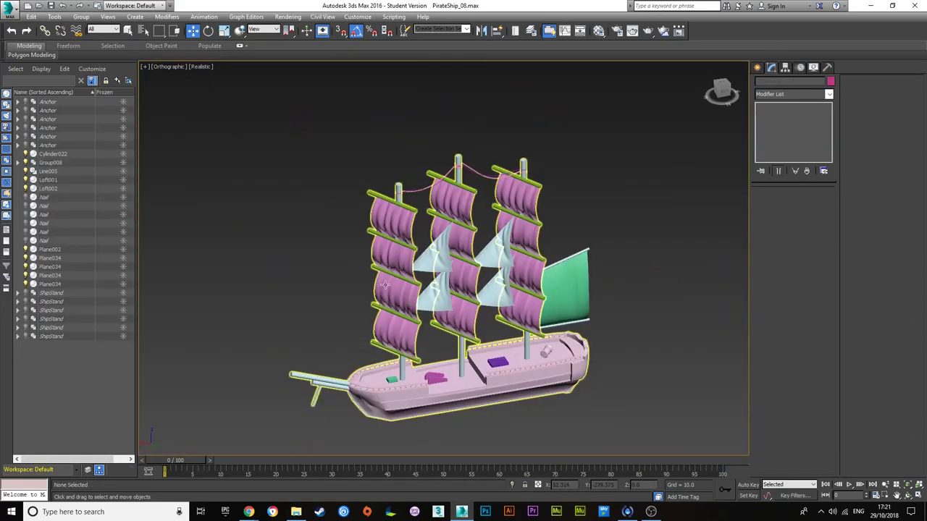
pyautogui.keyDown('alt'); pyautogui.moveTo(416, 351); pyautogui.dragTo(404, 210, button='middle'); pyautogui.keyUp('alt')
# Rename the bow jibs with base name TMPSails and a numbered 01 suffix.
pyautogui.click(403, 210)
pyautogui.press('k')
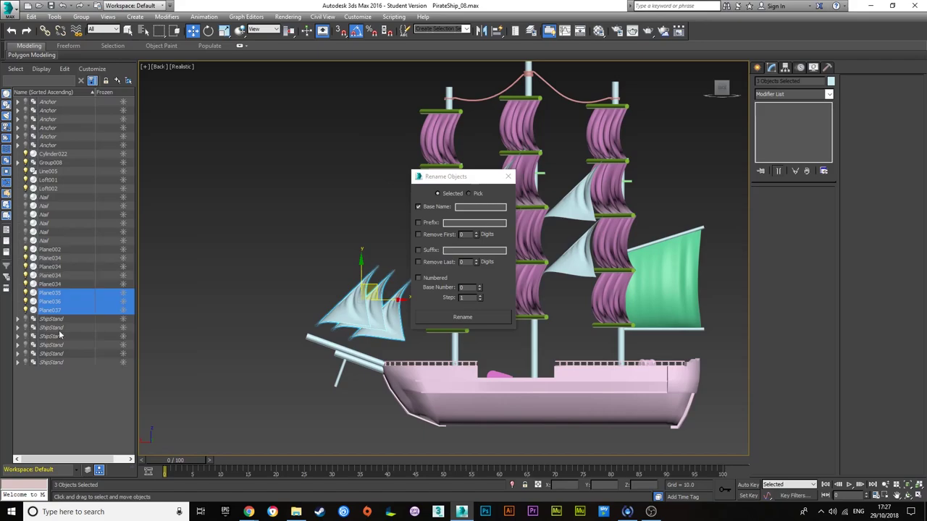
pyautogui.click(419, 251)
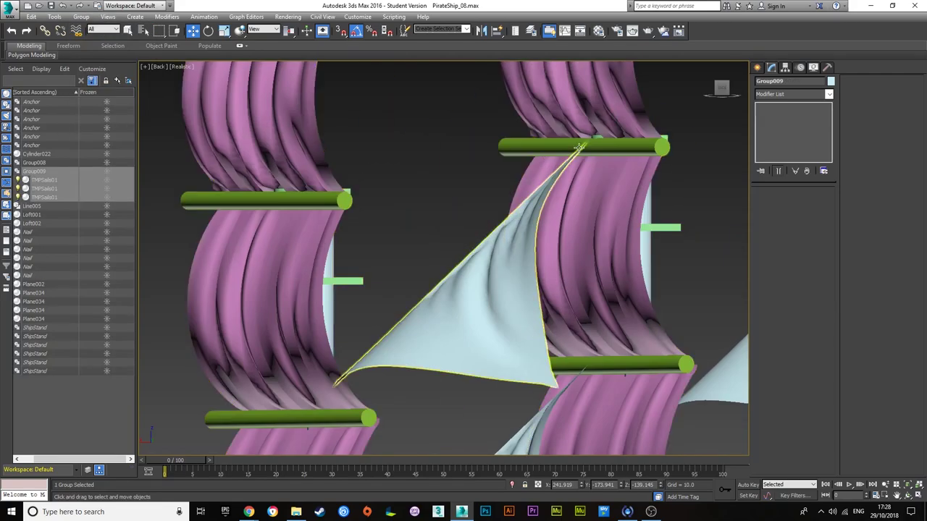
pyautogui.keyDown('alt'); pyautogui.moveTo(331, 232); pyautogui.dragTo(45, 419, button='middle'); pyautogui.keyUp('alt')
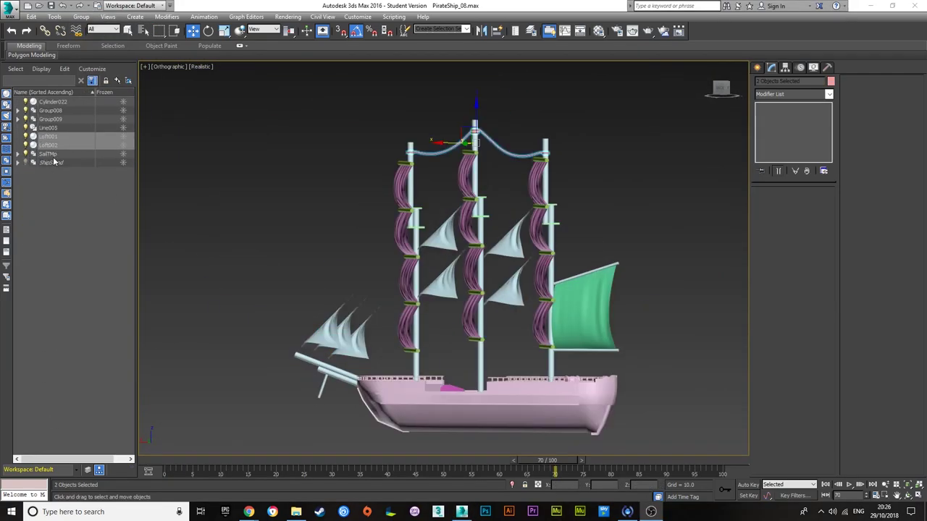
pyautogui.scroll(-5, 440, 284)
pyautogui.click(425, 245)
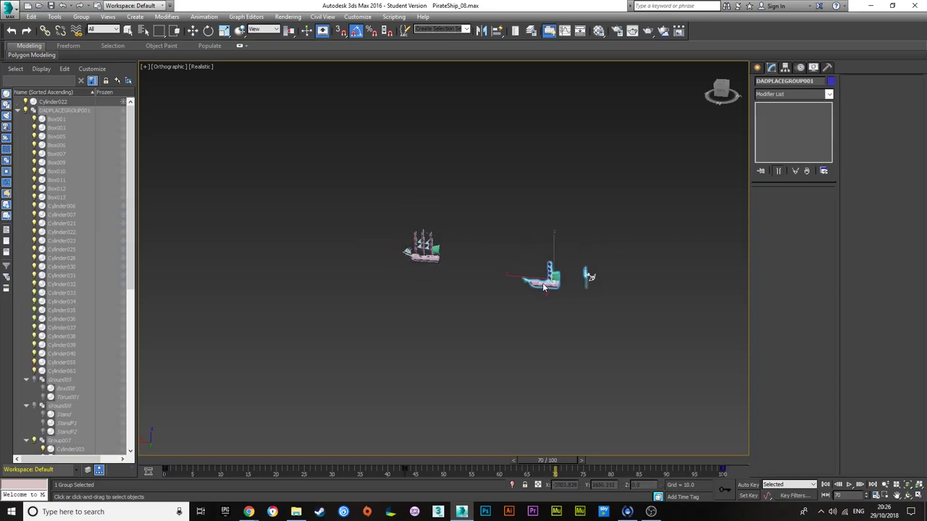
# Delete the duplicate ship copy and frame the nail in the back view.
pyautogui.press('Delete')
pyautogui.press('z')
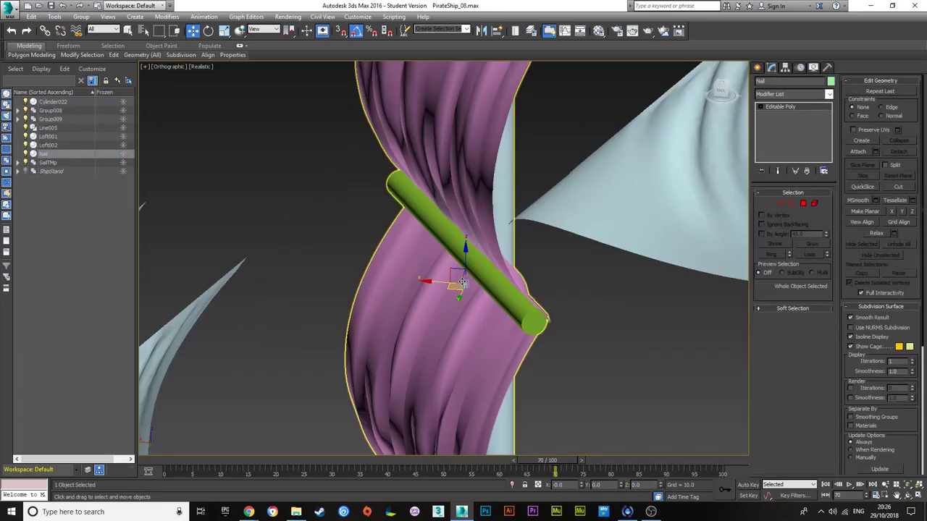
pyautogui.press('l')
pyautogui.press('e')
pyautogui.press('k')
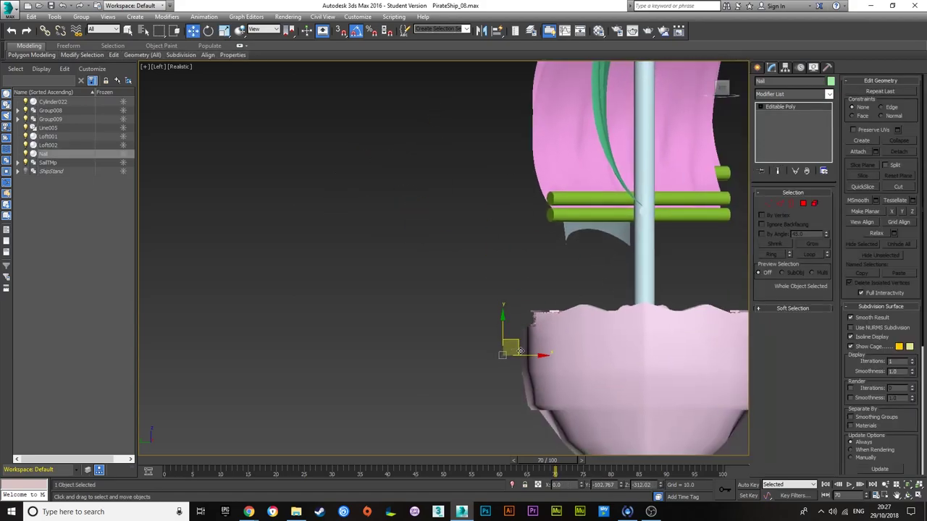
pyautogui.scroll(2, 496, 185)
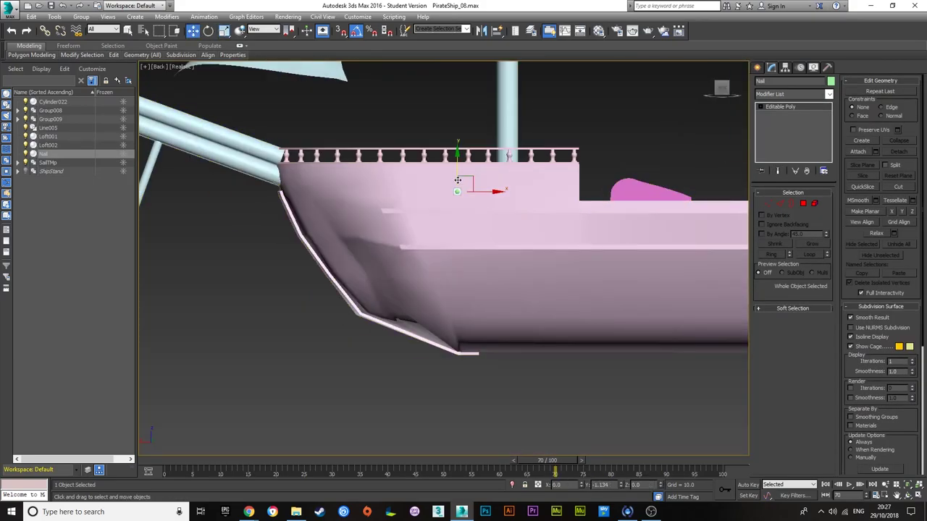
pyautogui.scroll(5, 459, 182)
# Shift-drag the hull nail to place a copy further along the hull.
pyautogui.click(447, 197)
pyautogui.scroll(-5, 449, 200)
pyautogui.scroll(1, 611, 219)
pyautogui.scroll(-2, 610, 219)
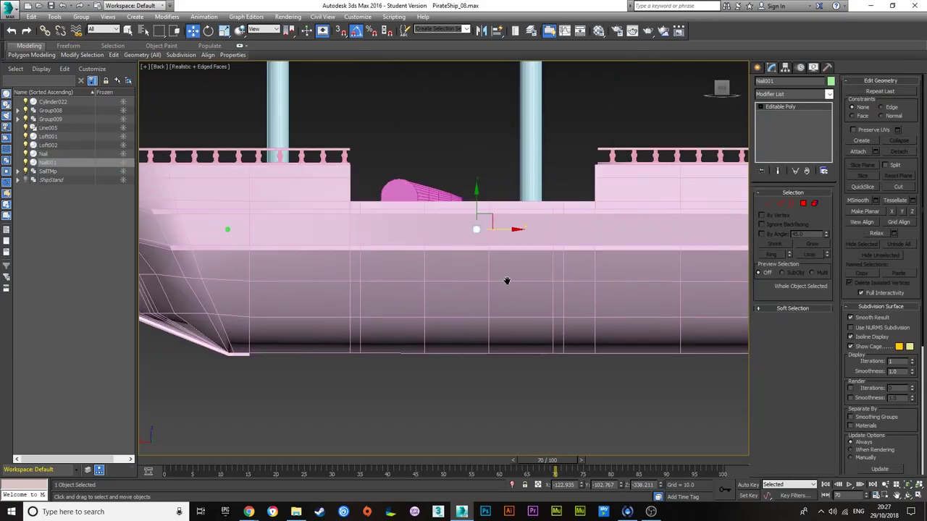
pyautogui.keyDown('shift'); pyautogui.moveTo(476, 227); pyautogui.dragTo(585, 229); pyautogui.keyUp('shift')
pyautogui.press('Return')
pyautogui.keyDown('alt'); pyautogui.moveTo(585, 229); pyautogui.dragTo(642, 267, button='middle'); pyautogui.keyUp('alt')
# From the front view, copy a nail to another spot on the hull toward the bow.
pyautogui.hotkey('ctrl', 'q')
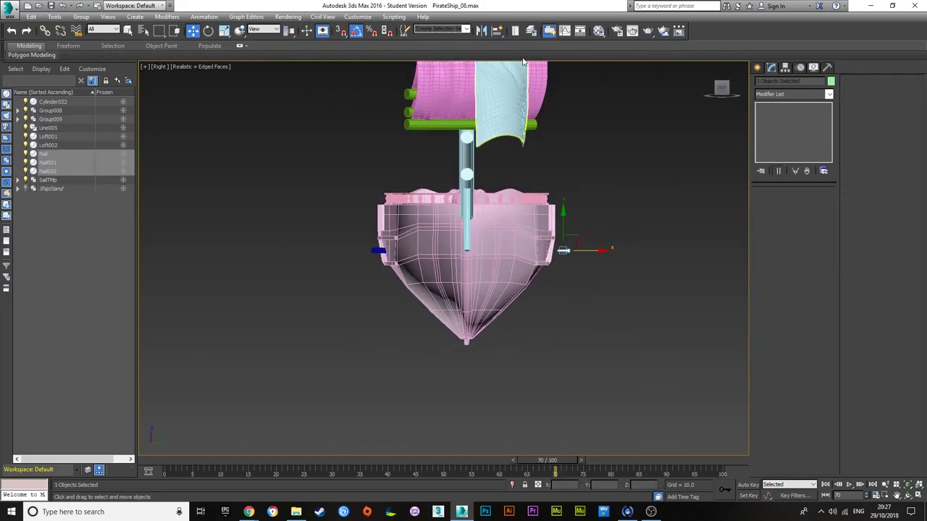
pyautogui.press('f')
pyautogui.scroll(-1, 435, 275)
pyautogui.scroll(3, 438, 286)
pyautogui.click(407, 294)
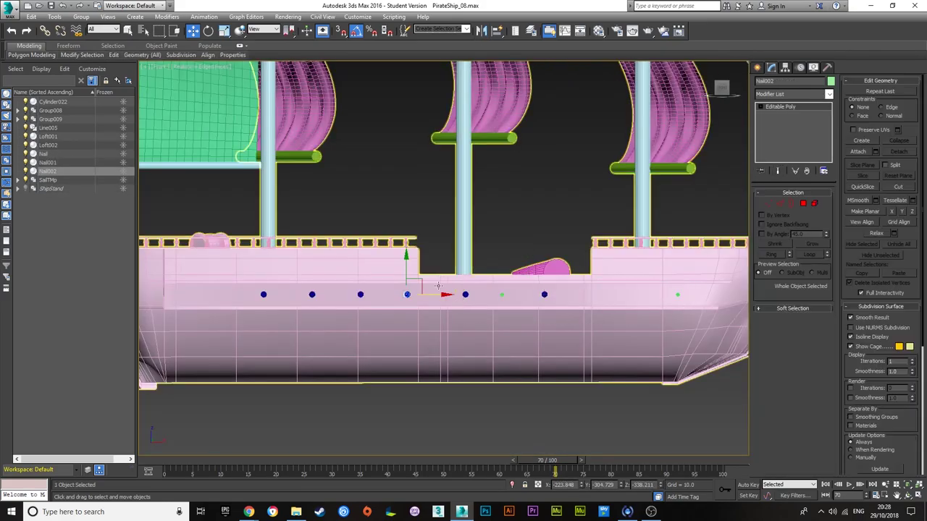
pyautogui.moveTo(427, 303); pyautogui.dragTo(471, 307, button='middle')
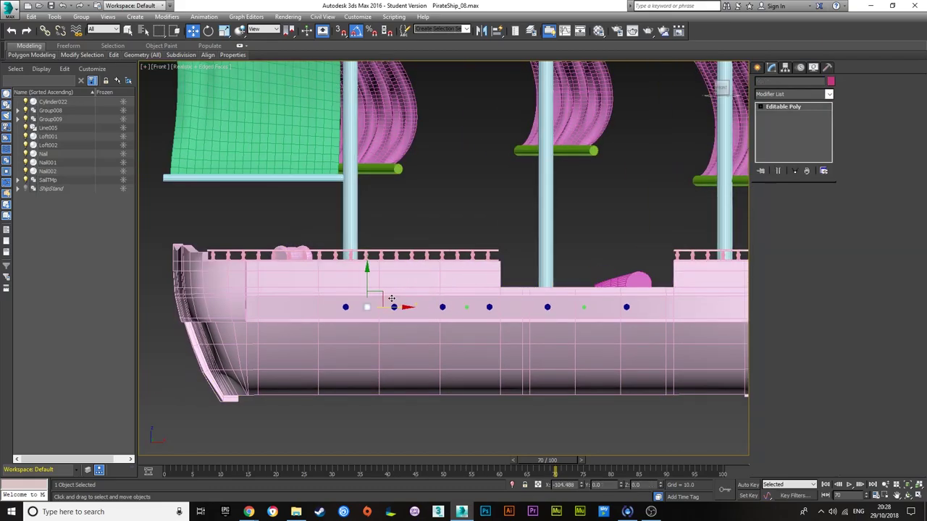
pyautogui.keyDown('shift'); pyautogui.moveTo(391, 299); pyautogui.dragTo(393, 306); pyautogui.keyUp('shift')
pyautogui.press('Return')
pyautogui.click(346, 307)
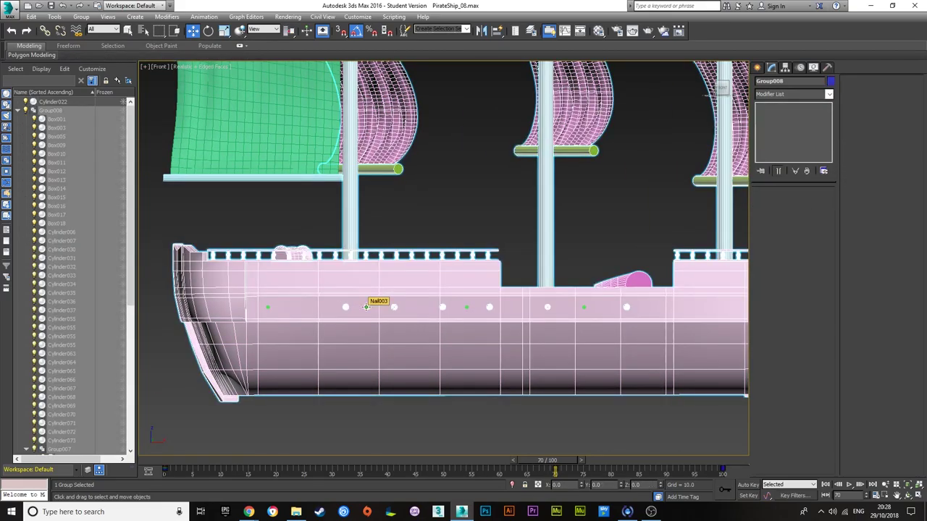
pyautogui.click(367, 307)
pyautogui.keyDown('alt'); pyautogui.moveTo(366, 307); pyautogui.dragTo(417, 274, button='middle'); pyautogui.keyUp('alt')
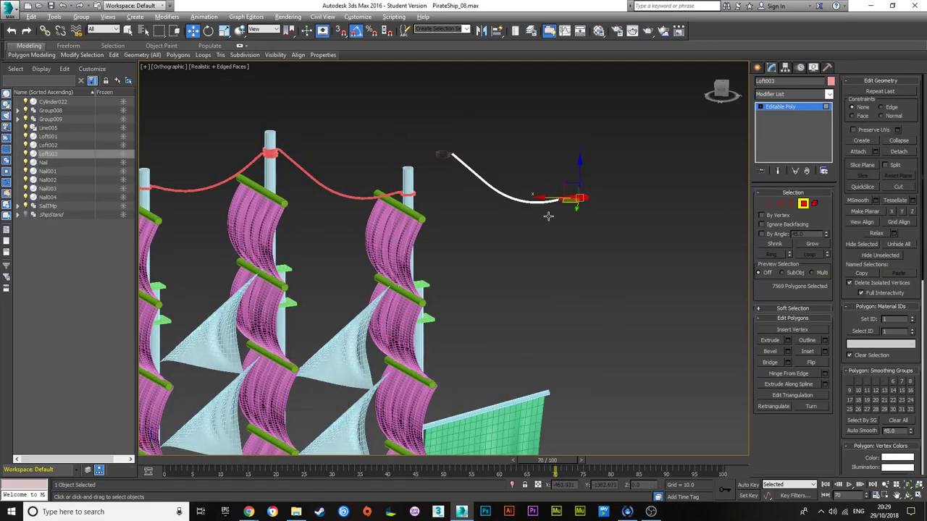
# Select the Loft003 rope-end vertices and move them to meet the sail's yard.
pyautogui.press('2')
pyautogui.scroll(5, 509, 175)
pyautogui.scroll(5, 509, 175)
pyautogui.moveTo(451, 154); pyautogui.dragTo(423, 213)
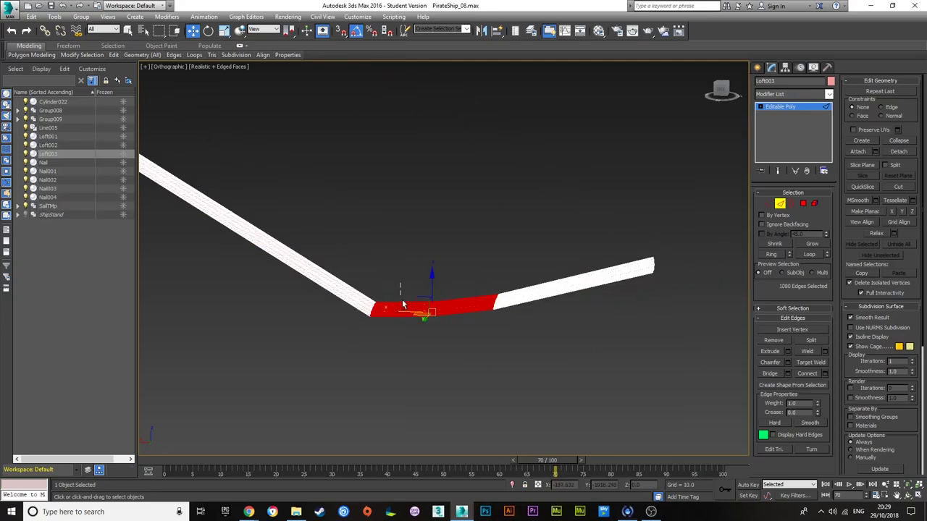
pyautogui.press('1')
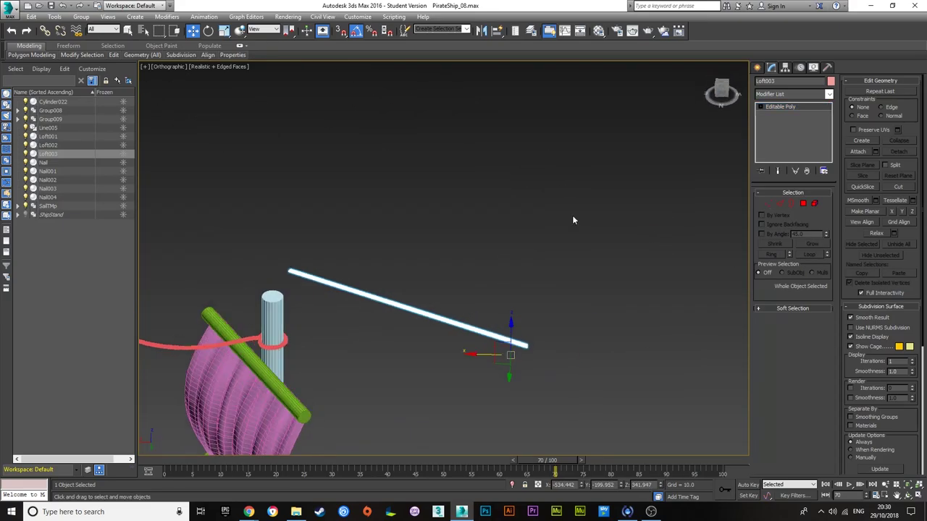
pyautogui.press('k')
pyautogui.moveTo(422, 131); pyautogui.dragTo(614, 303)
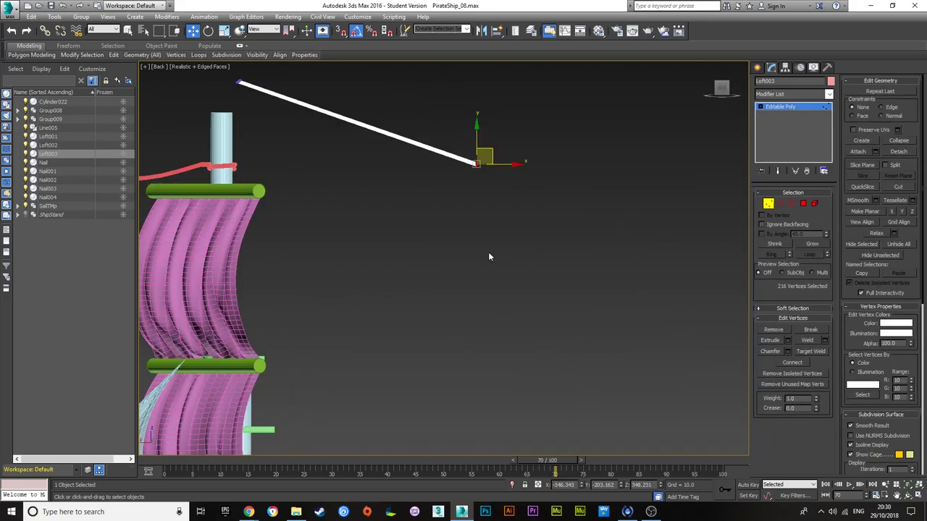
pyautogui.scroll(-4, 490, 256)
pyautogui.scroll(6, 464, 343)
# Ungroup the sail group SailTMp into its separate SailP1–SailP5 pieces.
pyautogui.click(435, 357)
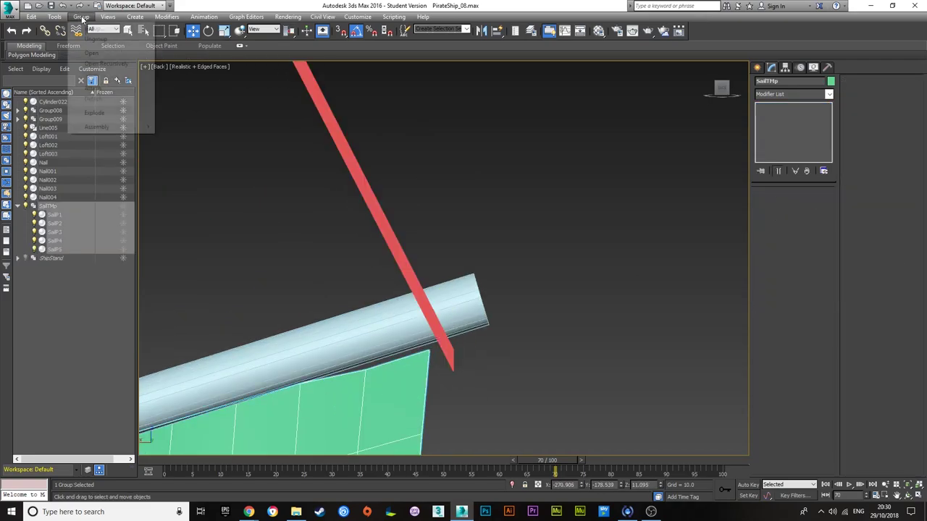
pyautogui.click(94, 39)
pyautogui.click(365, 370)
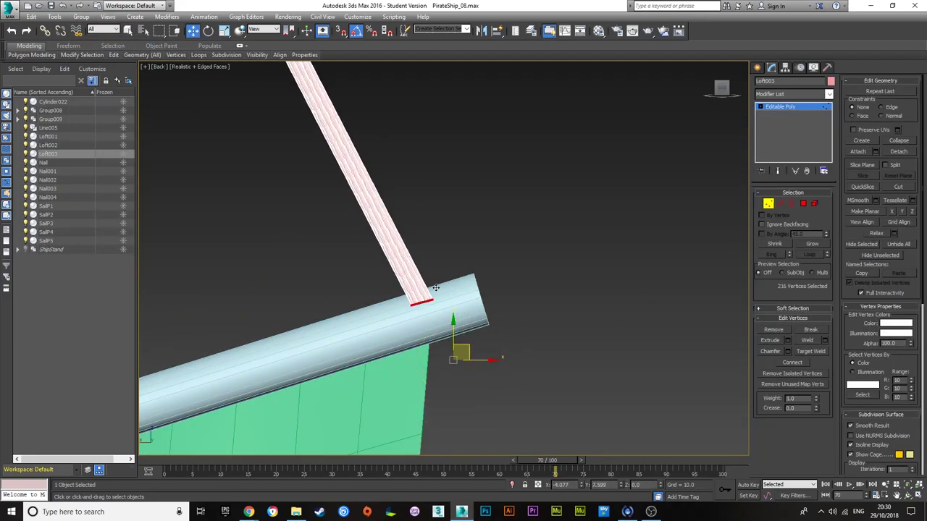